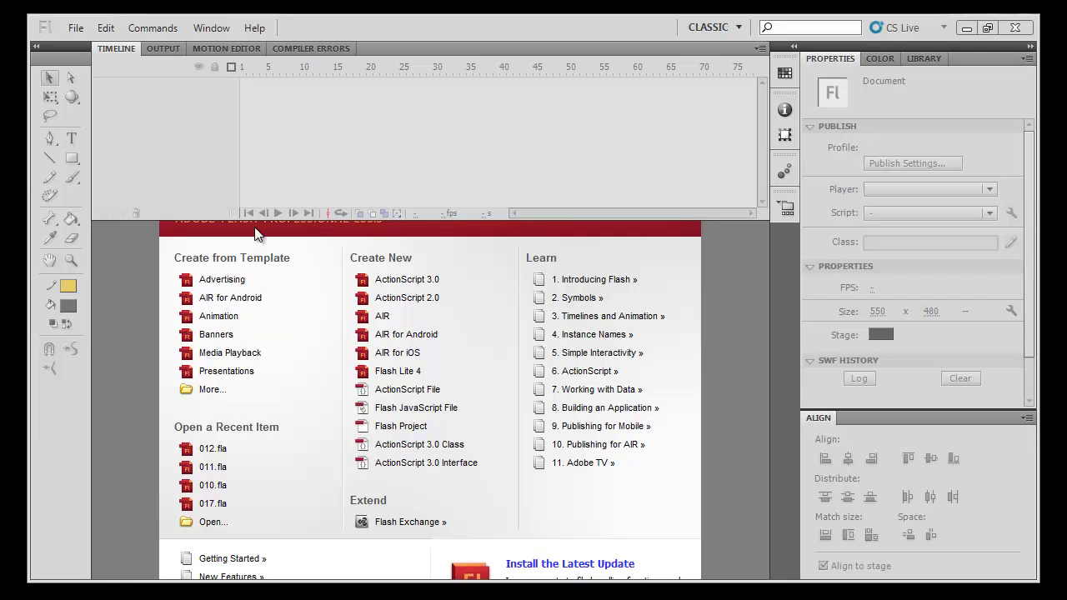
- Create a new ActionScript 2.0 document and zoom the stage to 50%
click(446, 309)
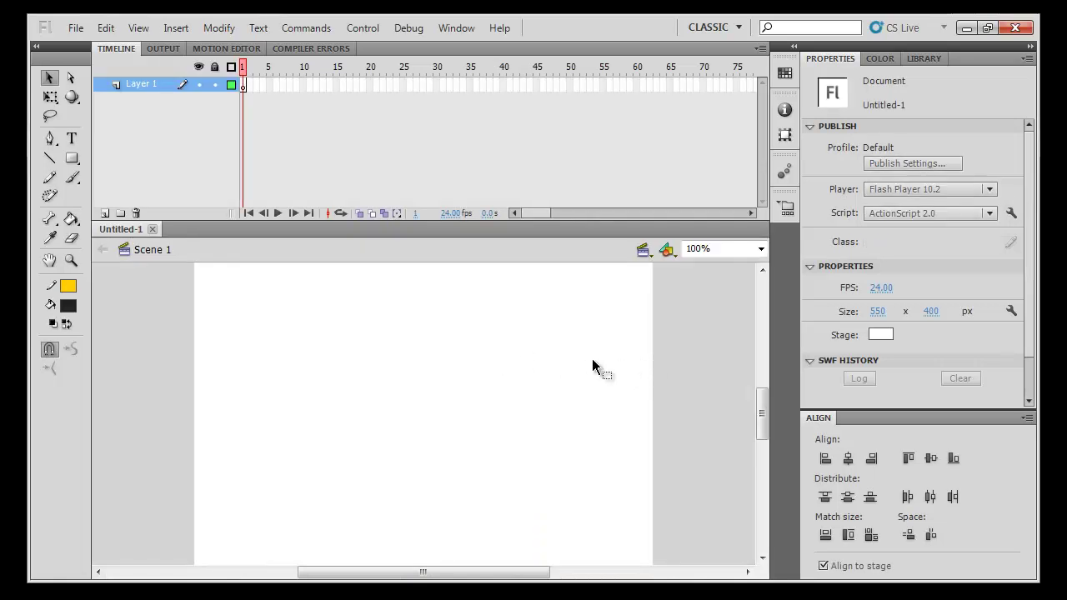
drag(599, 386, 599, 356)
key(ctrl+minus)
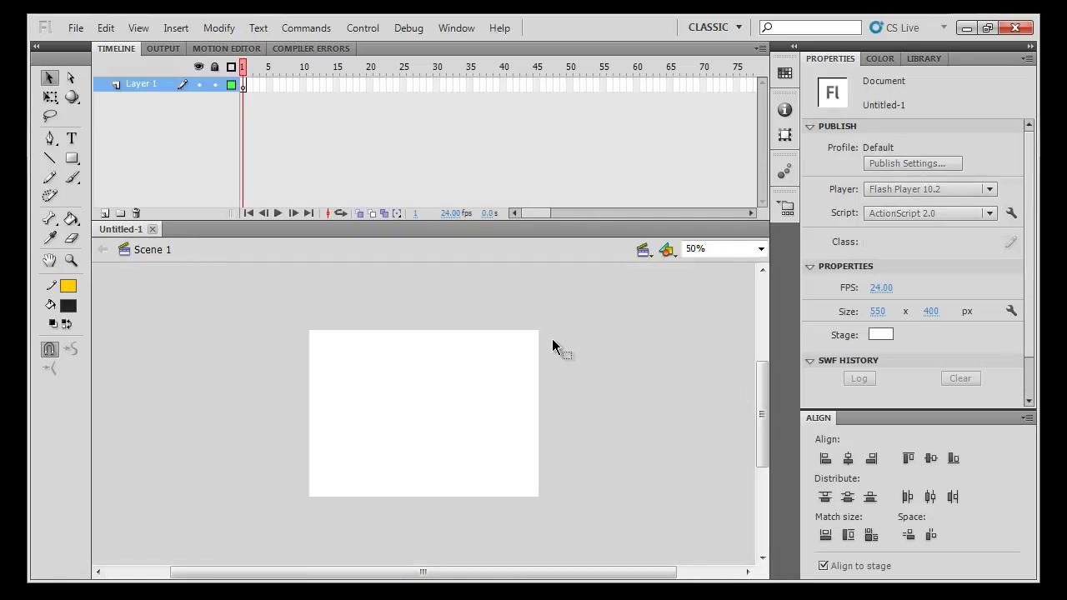
- Set the stage size to 500 × 500 px and recentre the view
click(876, 310)
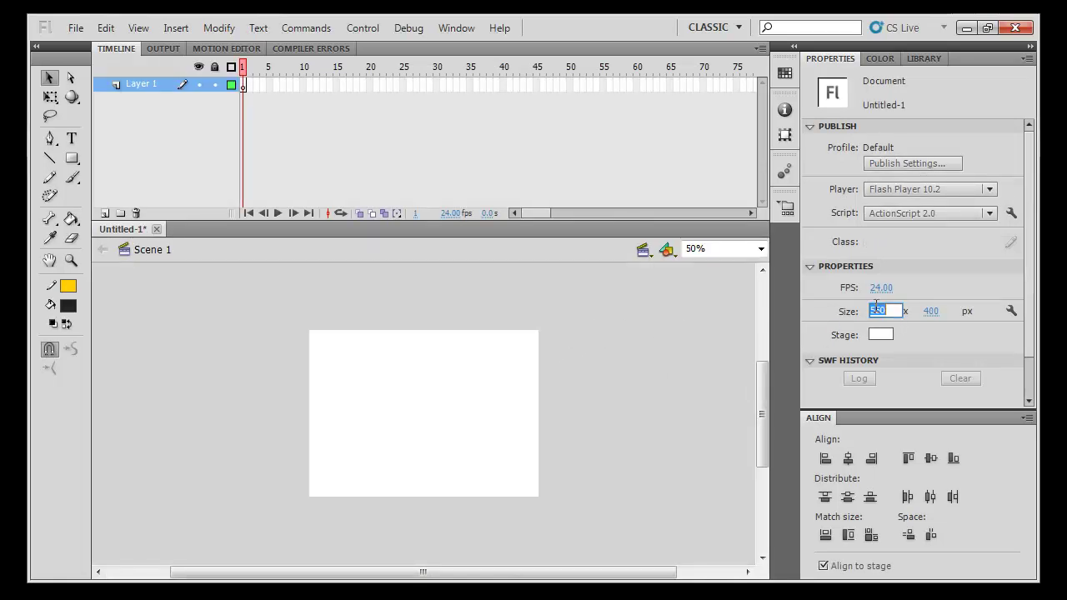
text(500)
key(Return)
click(938, 312)
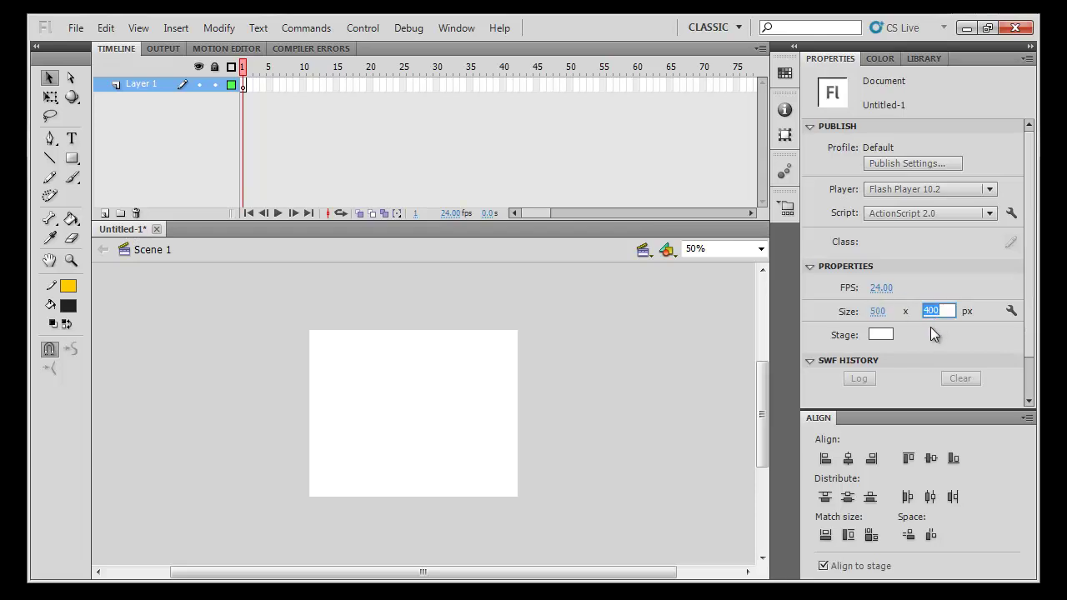
text(500)
key(Return)
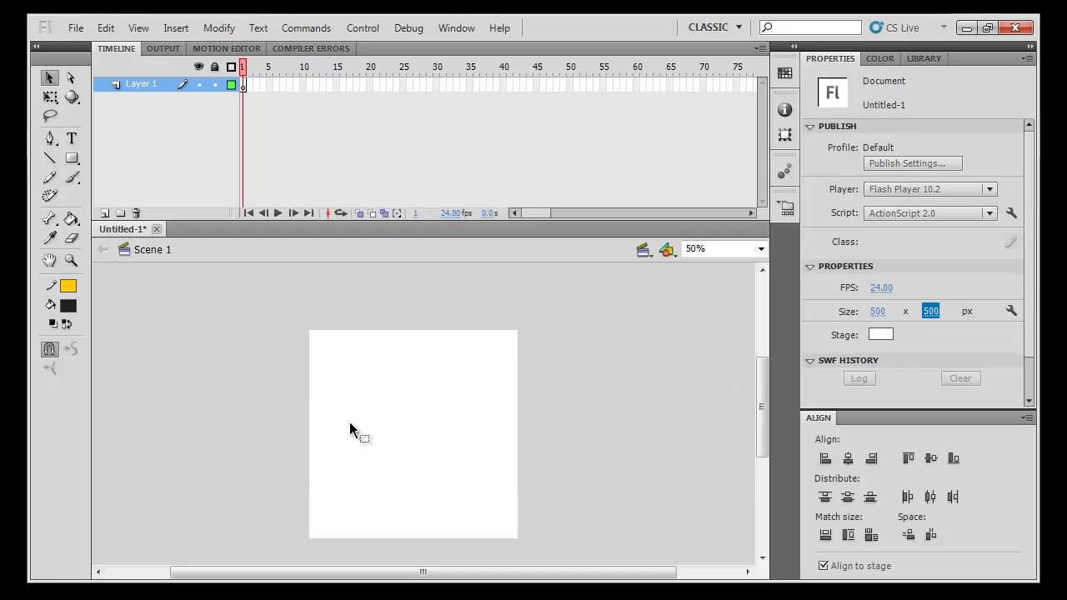
click(276, 412)
drag(418, 431, 457, 400)
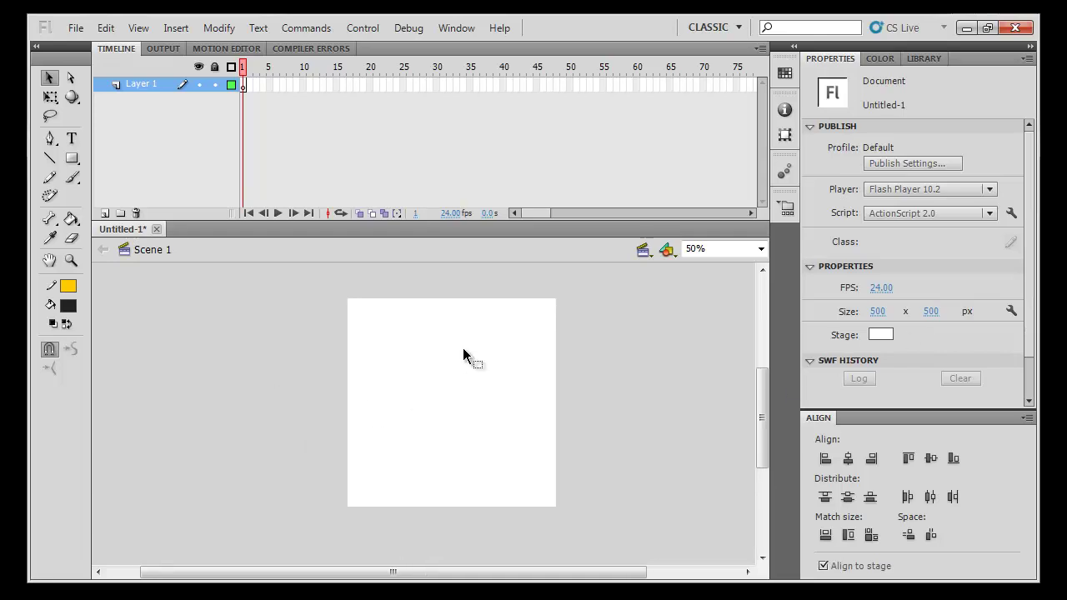
drag(469, 357, 420, 357)
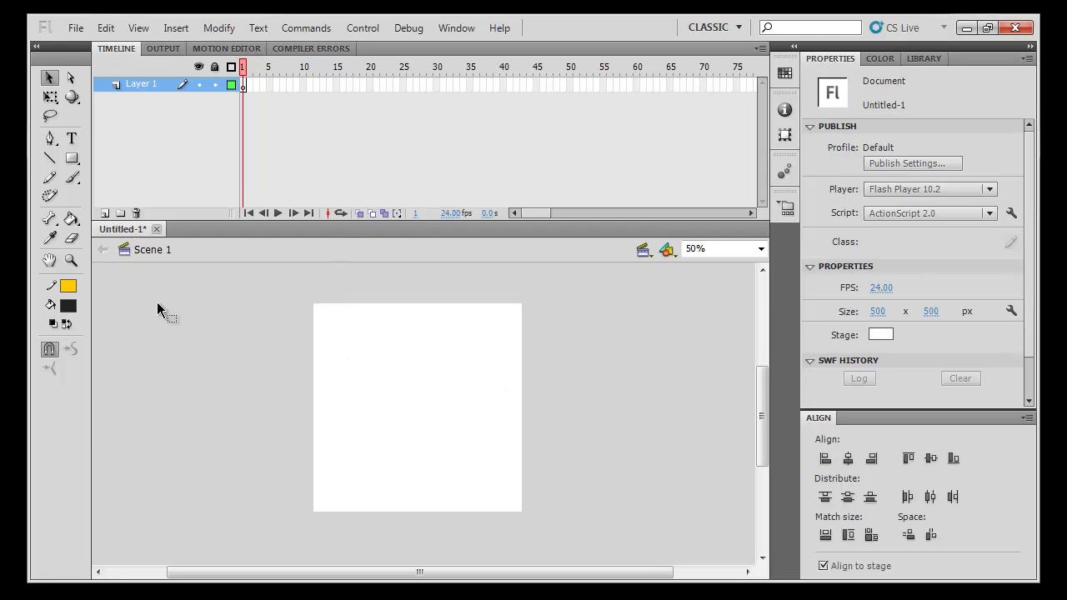
- Draw a blue-filled rectangle matched to the stage size and aligned to it
click(74, 161)
drag(341, 314, 496, 475)
key(v)
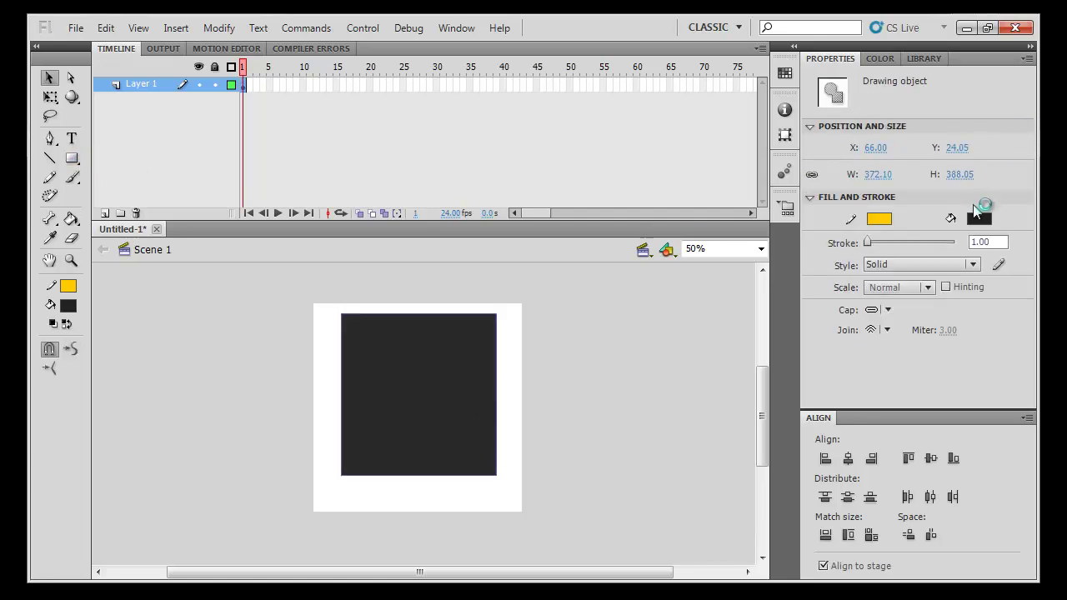
click(979, 216)
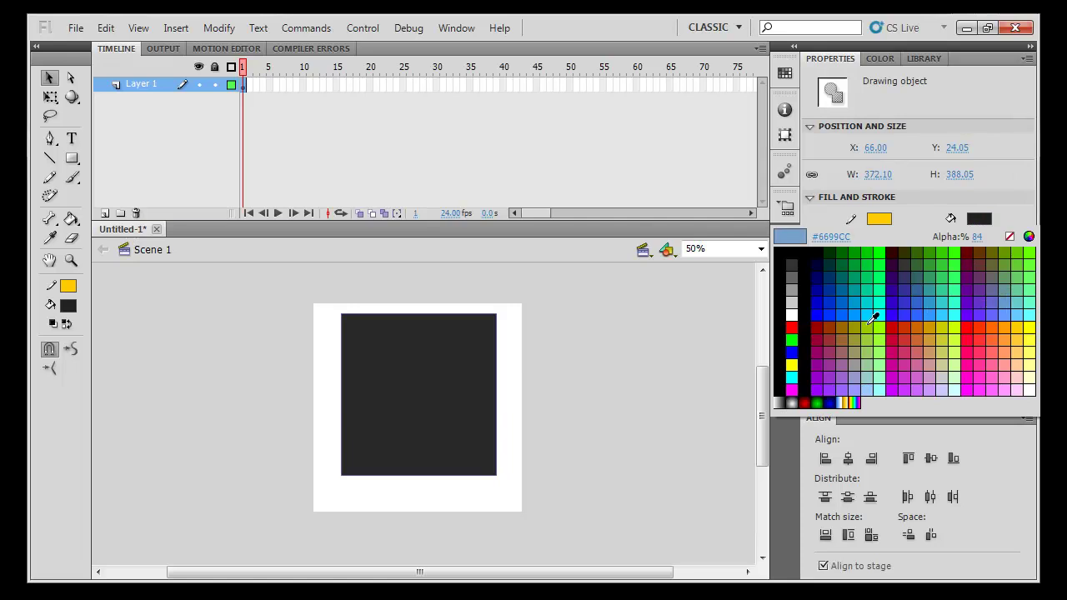
click(865, 296)
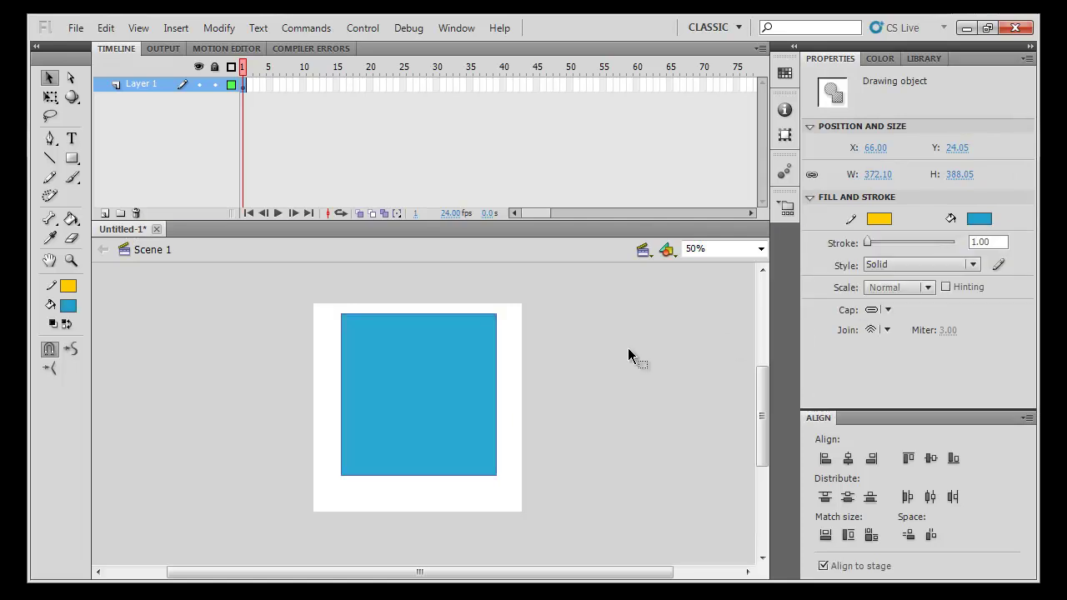
click(871, 534)
click(847, 497)
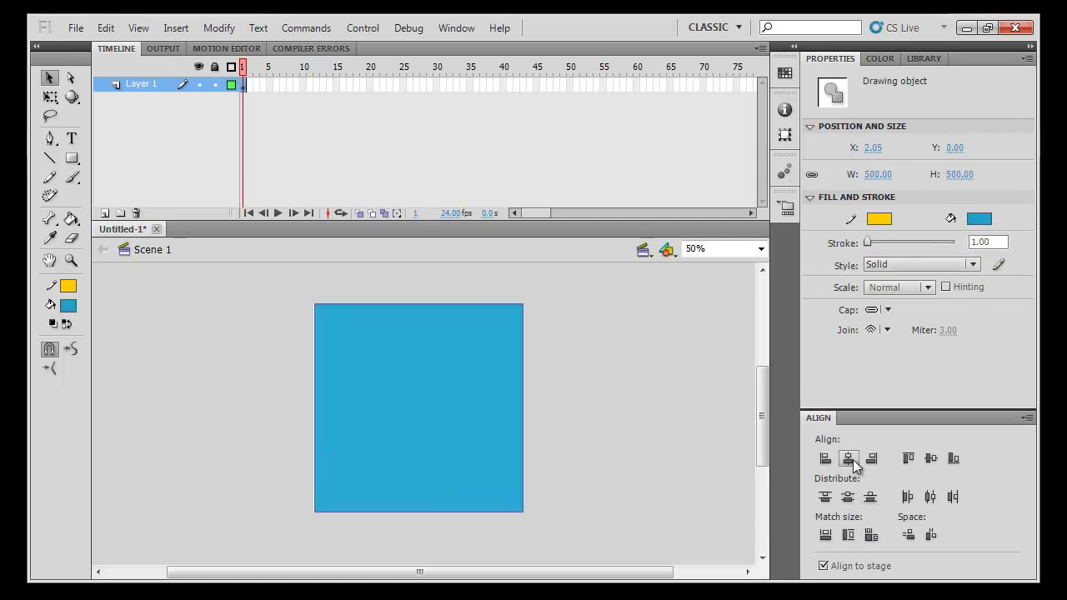
click(855, 465)
- Remove the blue square's outline and add Layer 2 above Layer 1
click(588, 430)
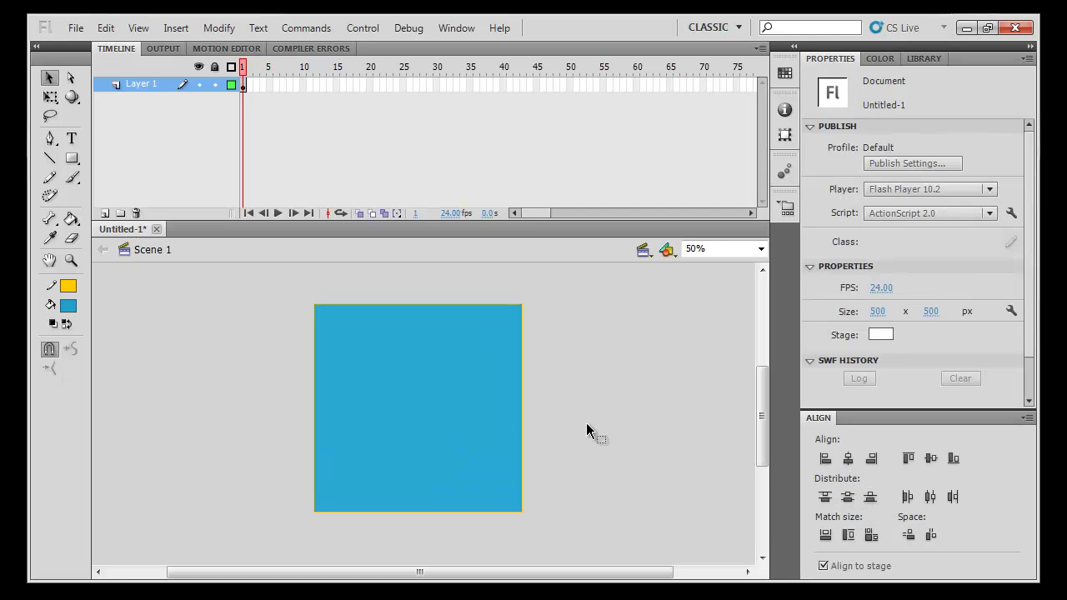
click(490, 412)
click(68, 286)
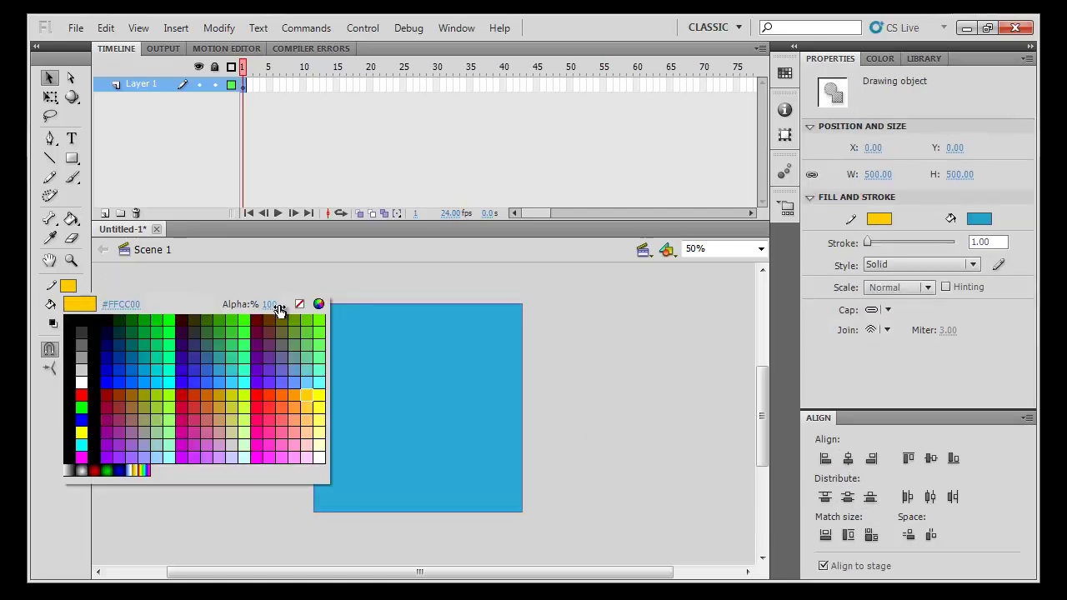
click(300, 303)
click(637, 311)
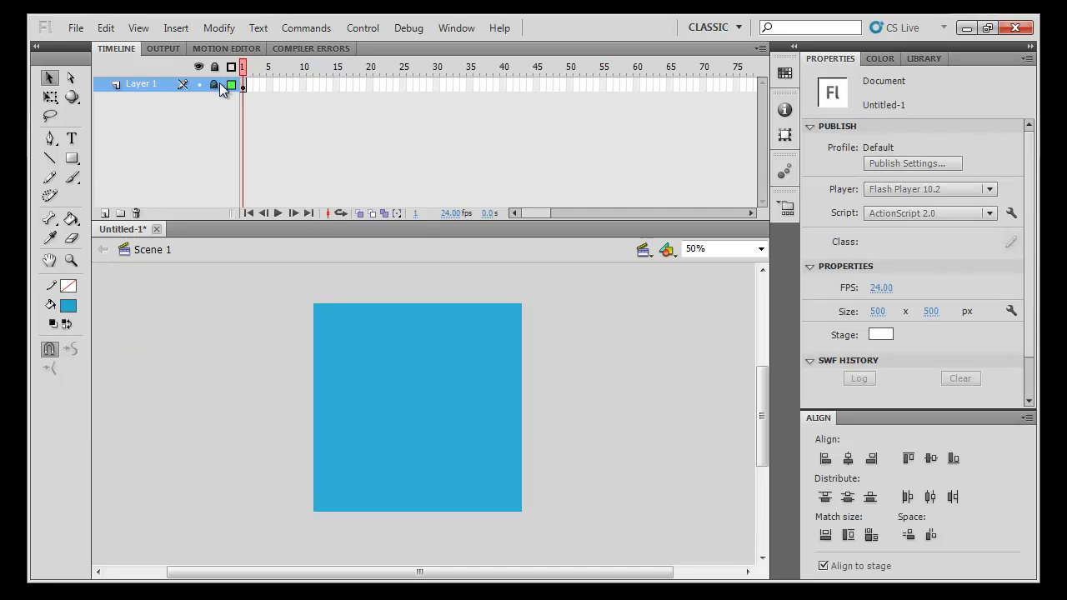
click(105, 213)
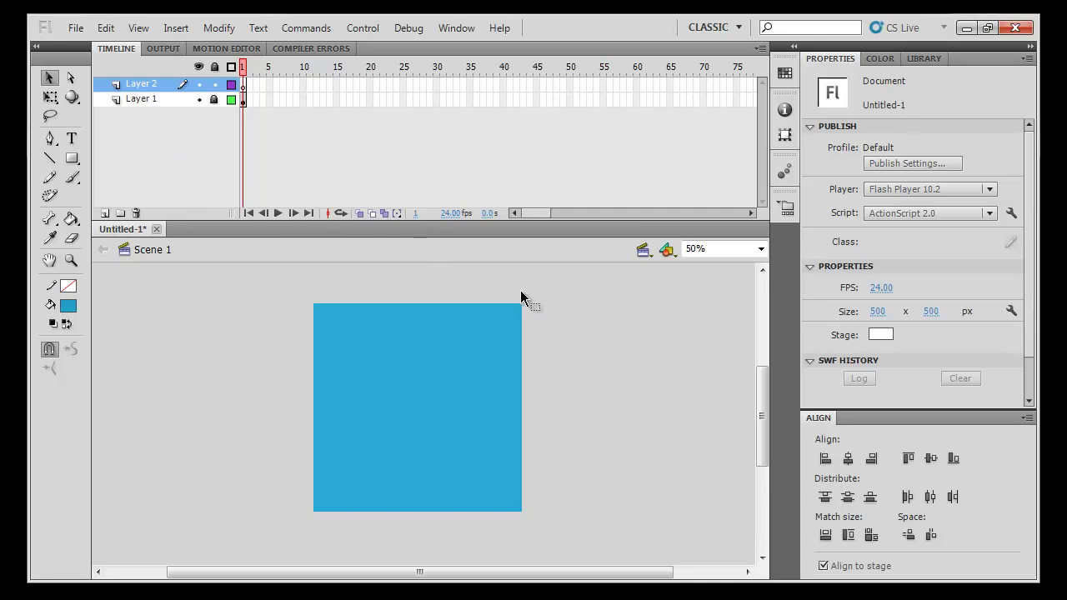
- At 100% zoom, draw a white circle on the left of the square with the Oval tool
key(ctrl+1)
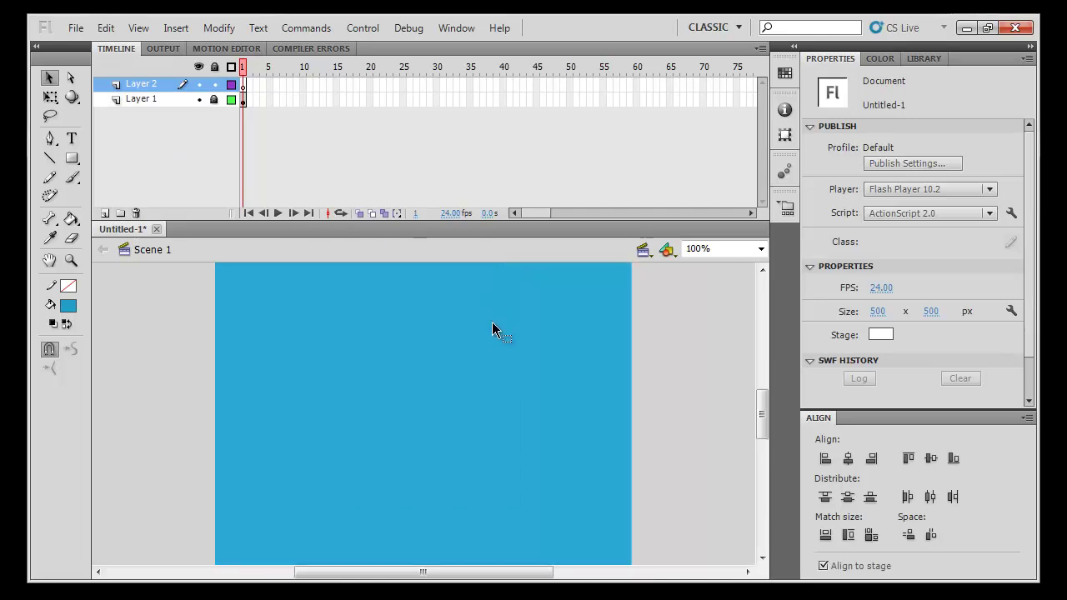
key(b)
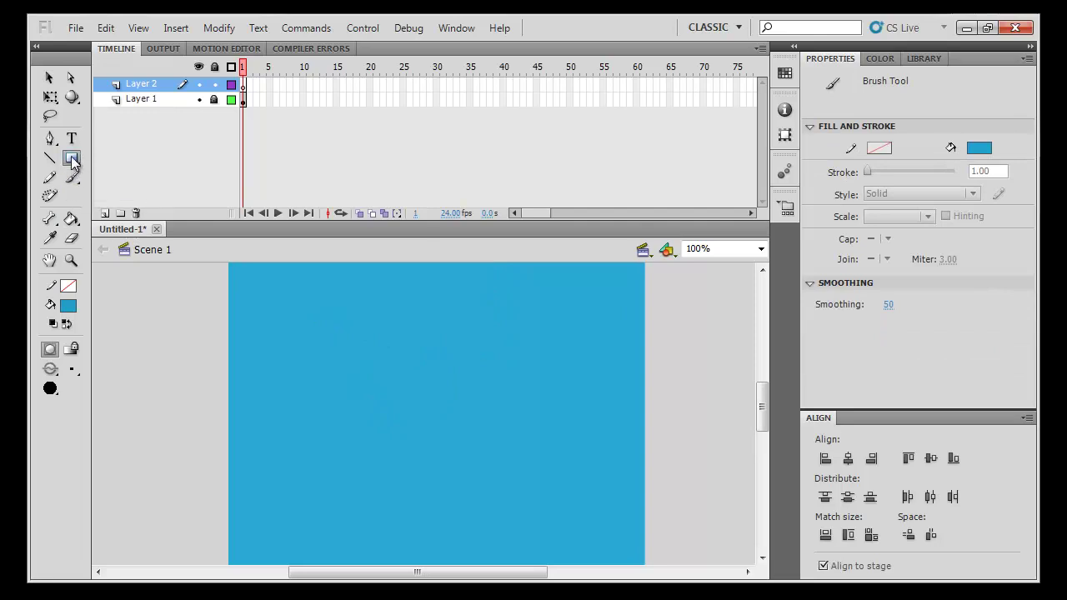
click(72, 158)
click(142, 175)
click(74, 307)
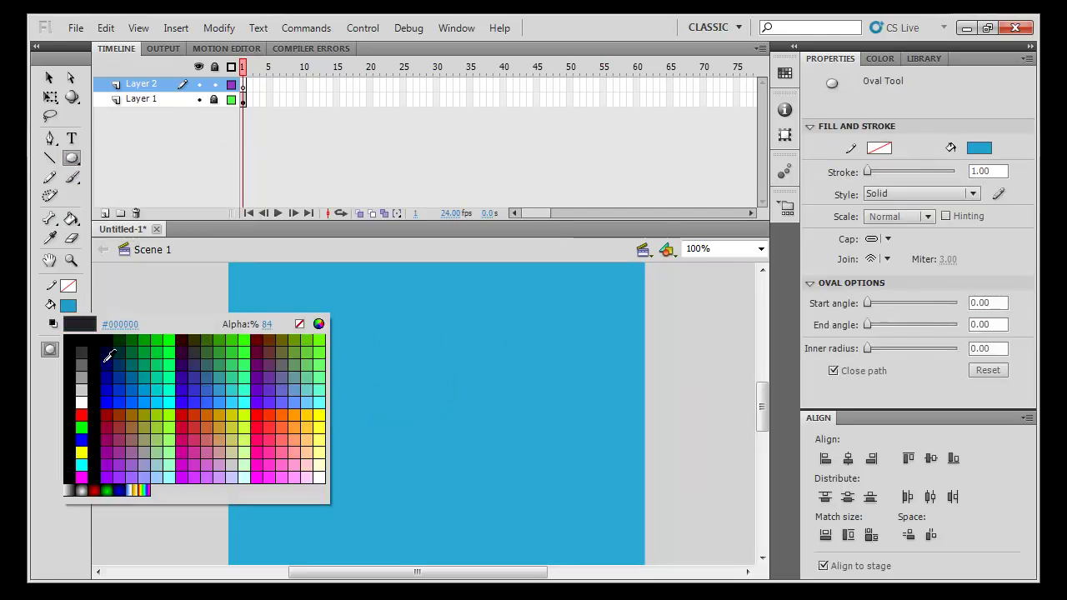
click(86, 401)
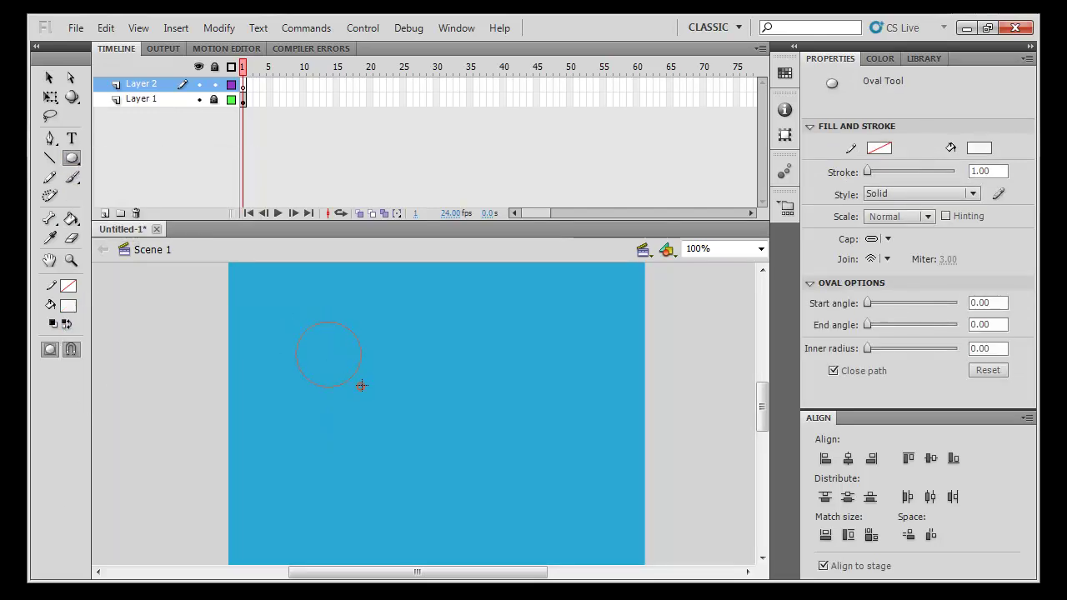
drag(361, 385, 412, 437)
- Alt-drag a copy of the circle to the right and nudge both circles right
key(v)
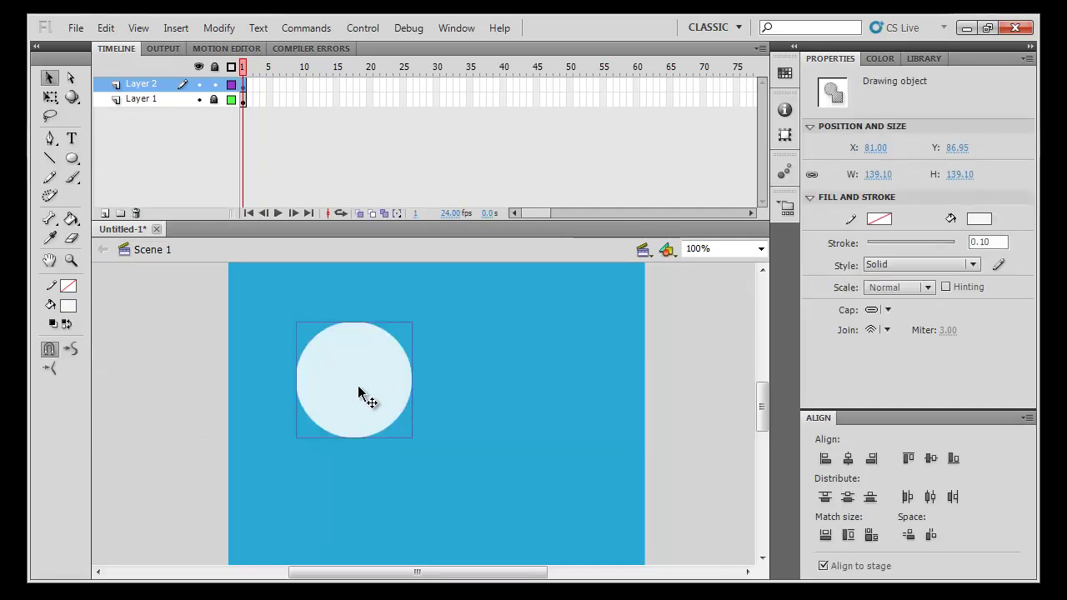
mouse_move(367, 399)
mouse_down()
mouse_move(344, 388)
mouse_move(498, 403)
mouse_move(495, 394)
mouse_move(561, 395)
mouse_up()
shift+click(315, 386)
click(609, 371)
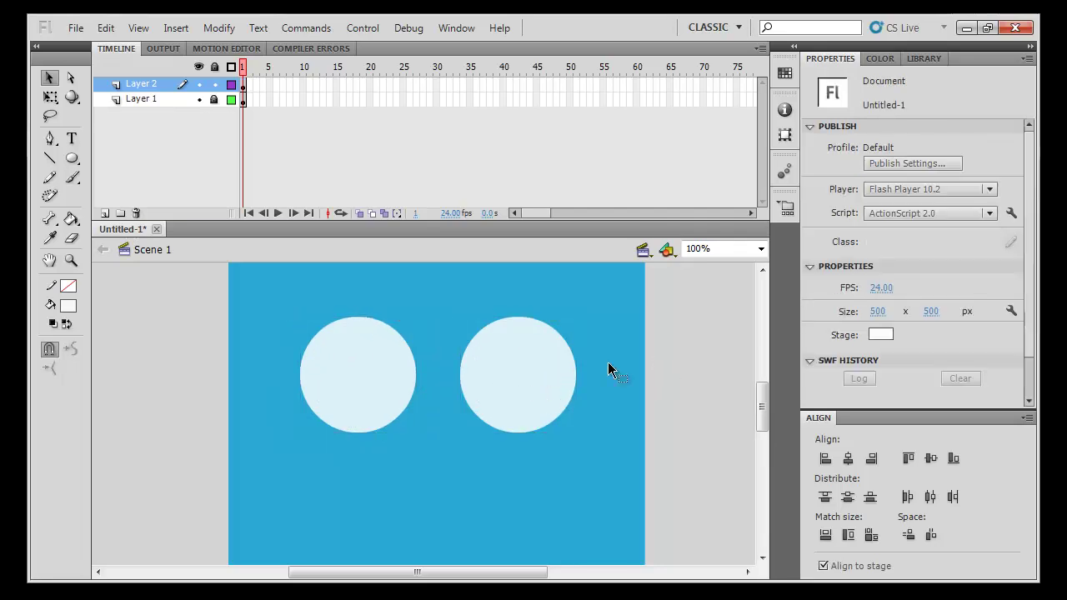
- Squash the right circle into a flat ellipse with Free Transform
click(572, 354)
key(q)
drag(583, 313, 581, 317)
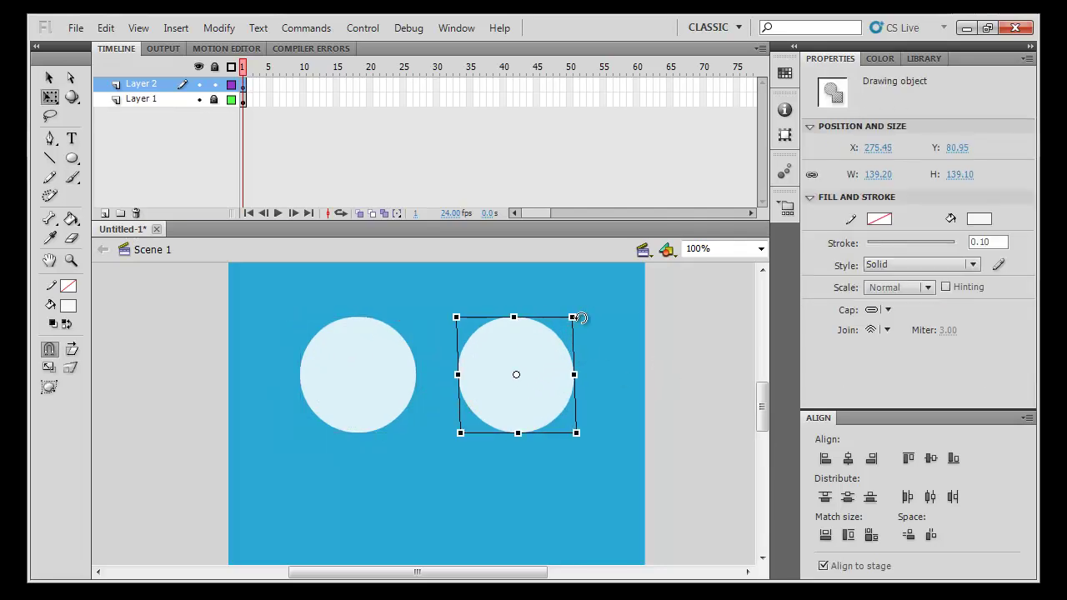
key(ctrl+z)
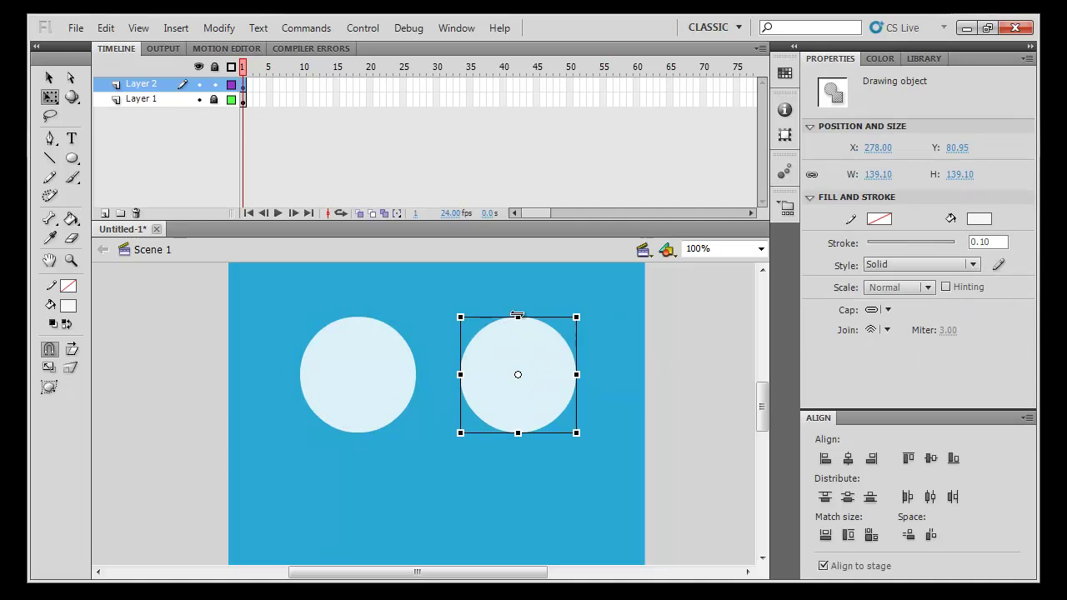
drag(518, 316, 518, 383)
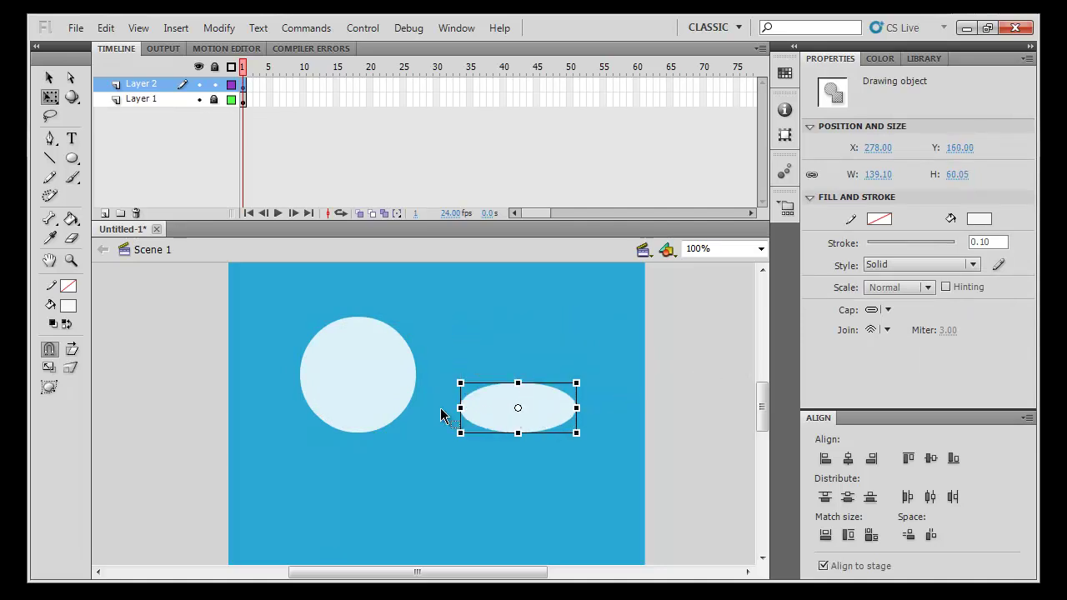
shift+click(371, 392)
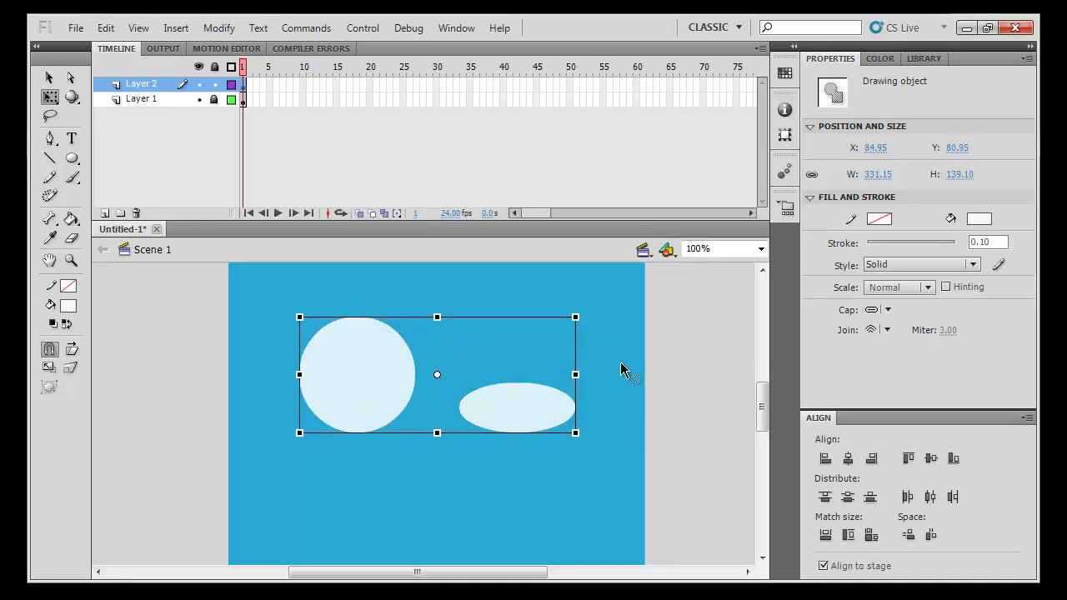
click(669, 388)
mouse_move(672, 387)
mouse_down()
mouse_move(656, 445)
mouse_move(669, 388)
mouse_up()
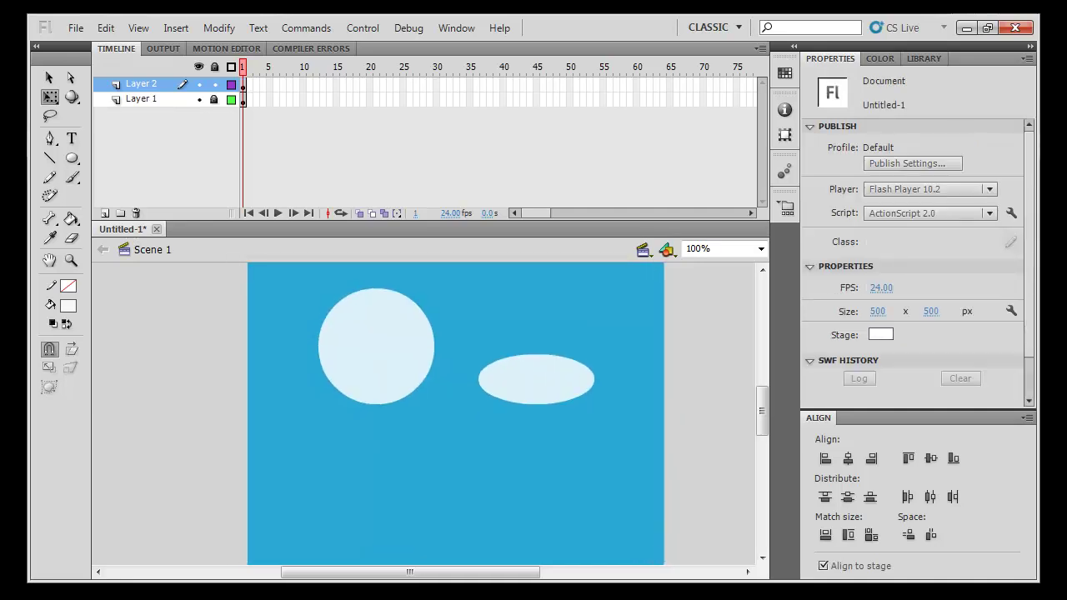
click(72, 158)
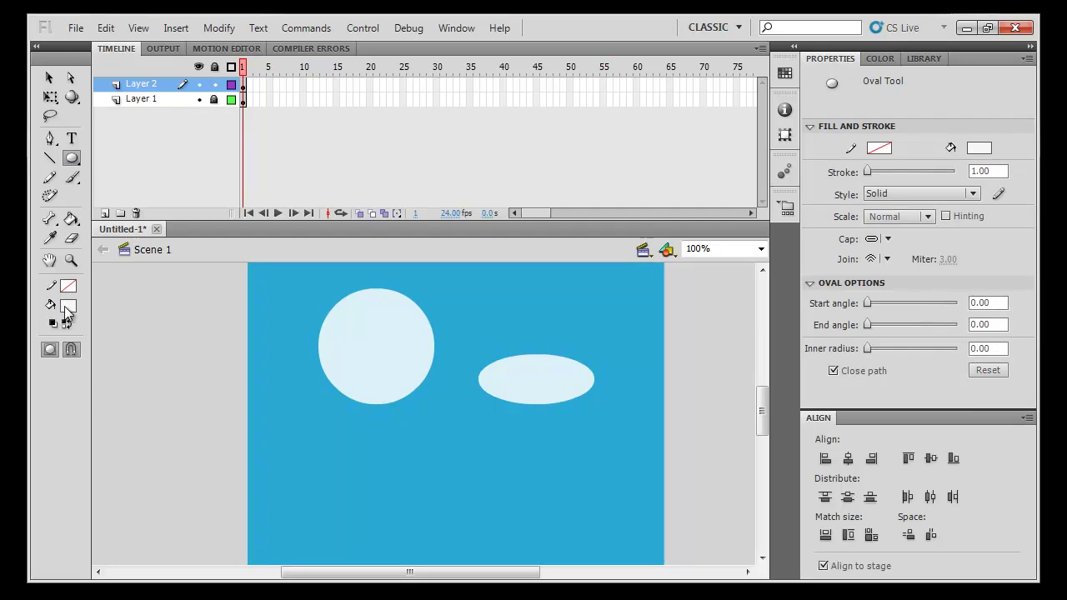
- Draw a large black pupil inside the left eye
click(68, 306)
click(96, 402)
mouse_move(383, 344)
mouse_down()
mouse_move(420, 387)
mouse_move(423, 357)
mouse_move(549, 378)
mouse_move(537, 398)
mouse_up()
key(v)
- Scale a pupil copy down into the right ellipse and lock Layer 2
key(q)
click(746, 322)
click(689, 367)
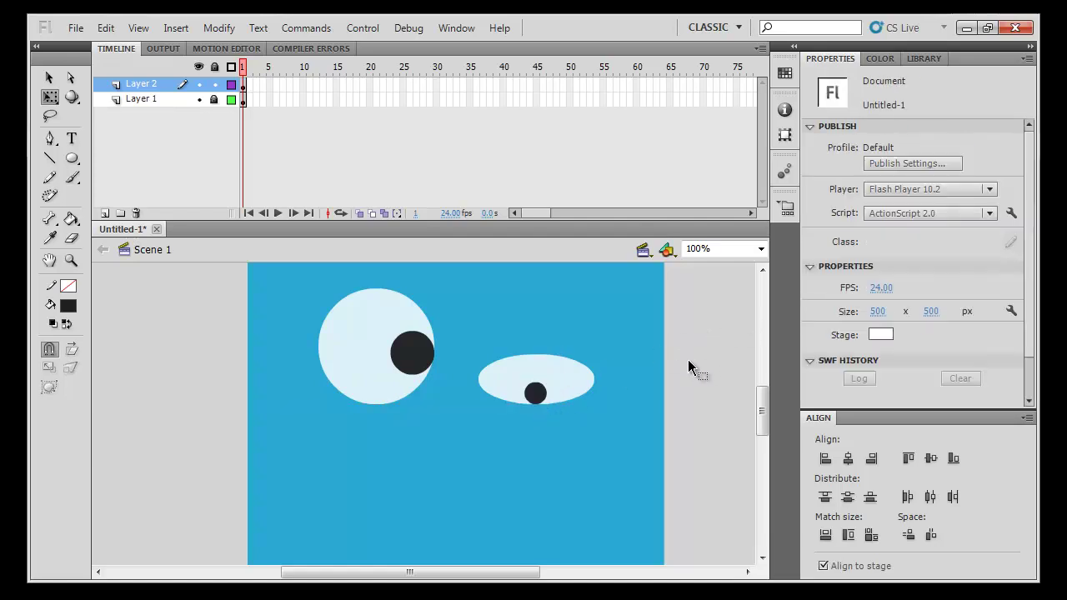
mouse_move(688, 367)
mouse_down()
mouse_move(674, 360)
mouse_move(664, 383)
mouse_move(648, 386)
mouse_move(659, 362)
mouse_up()
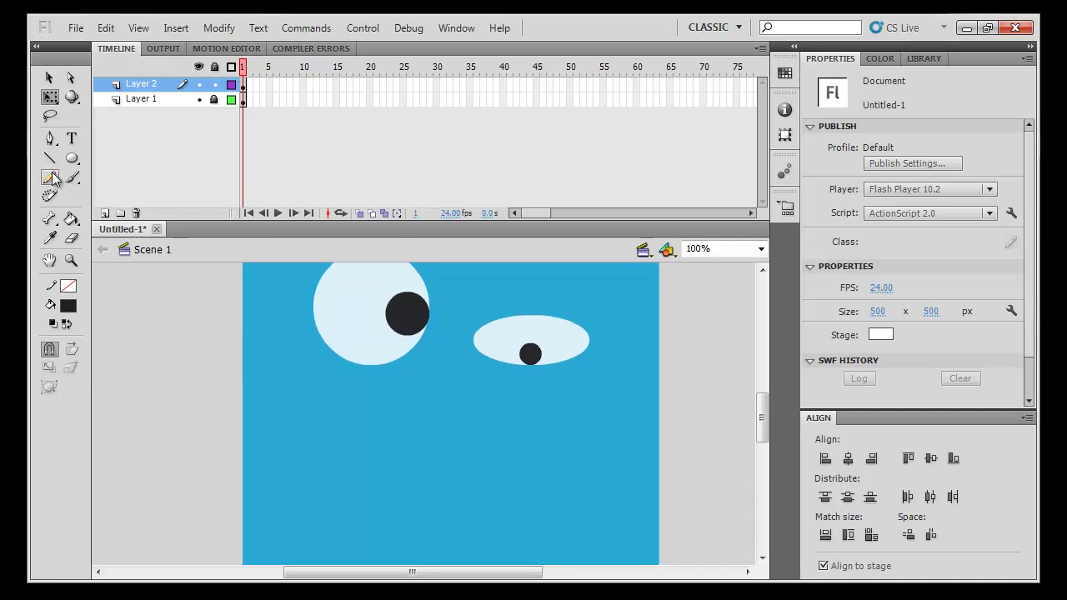
click(214, 84)
- On a new Layer 3, draw a white horizontal mouth line below the eyes
click(104, 213)
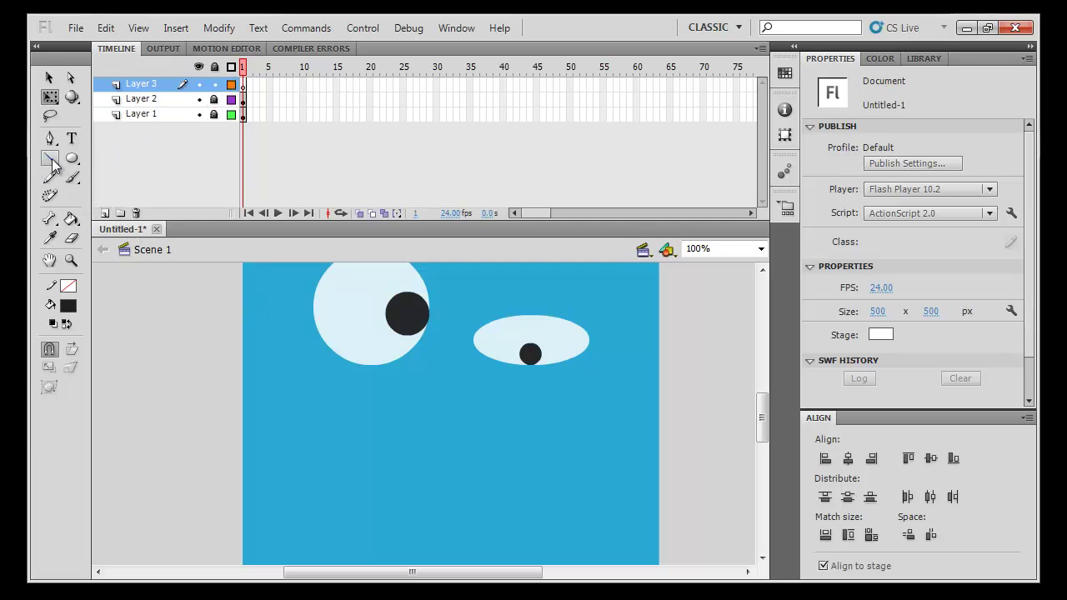
click(50, 159)
click(70, 286)
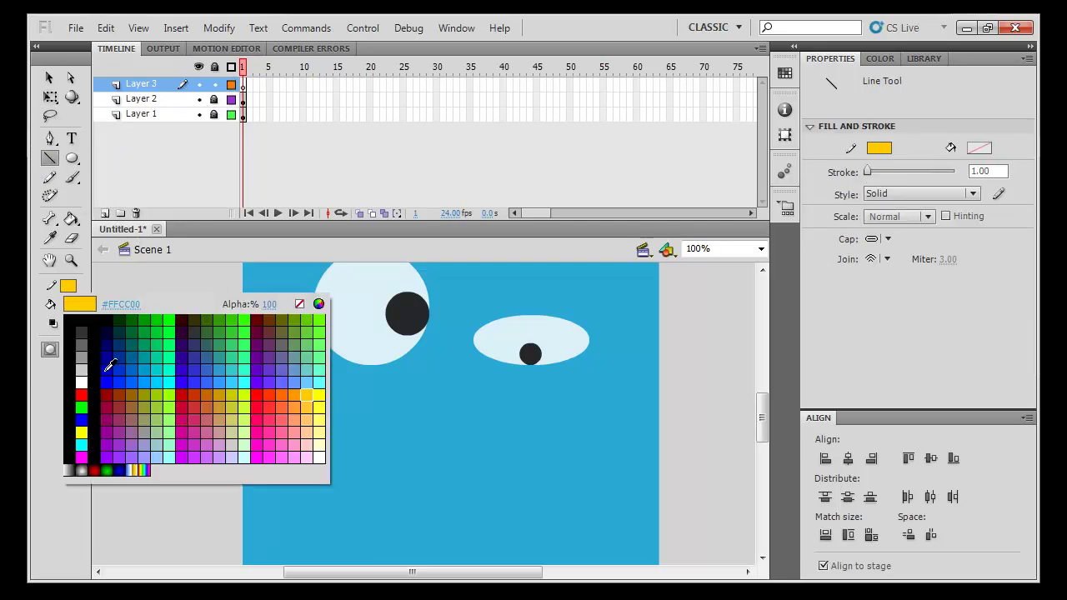
click(81, 382)
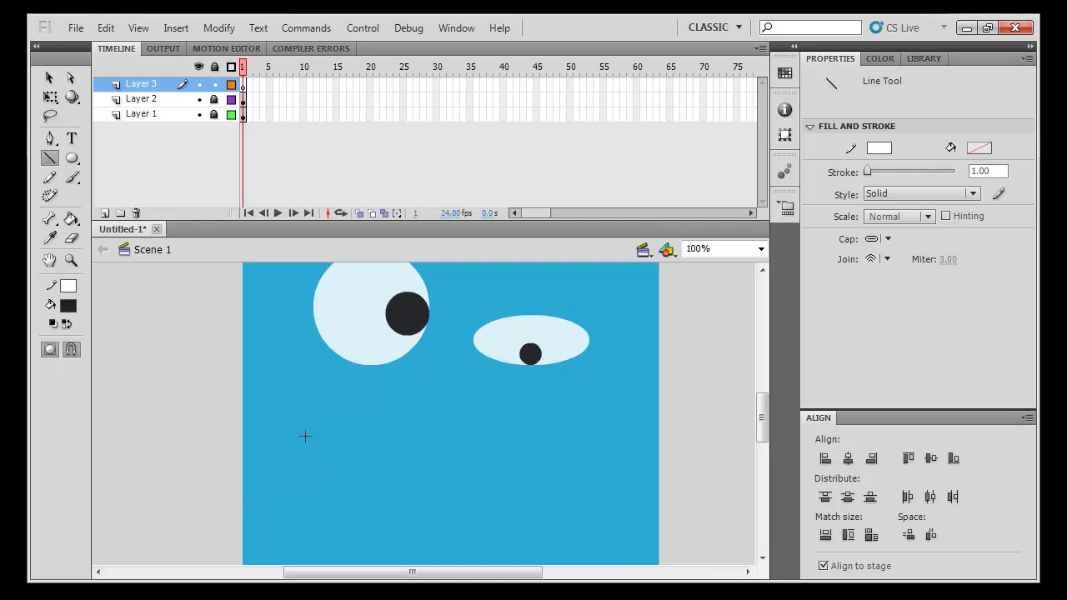
drag(588, 430, 588, 430)
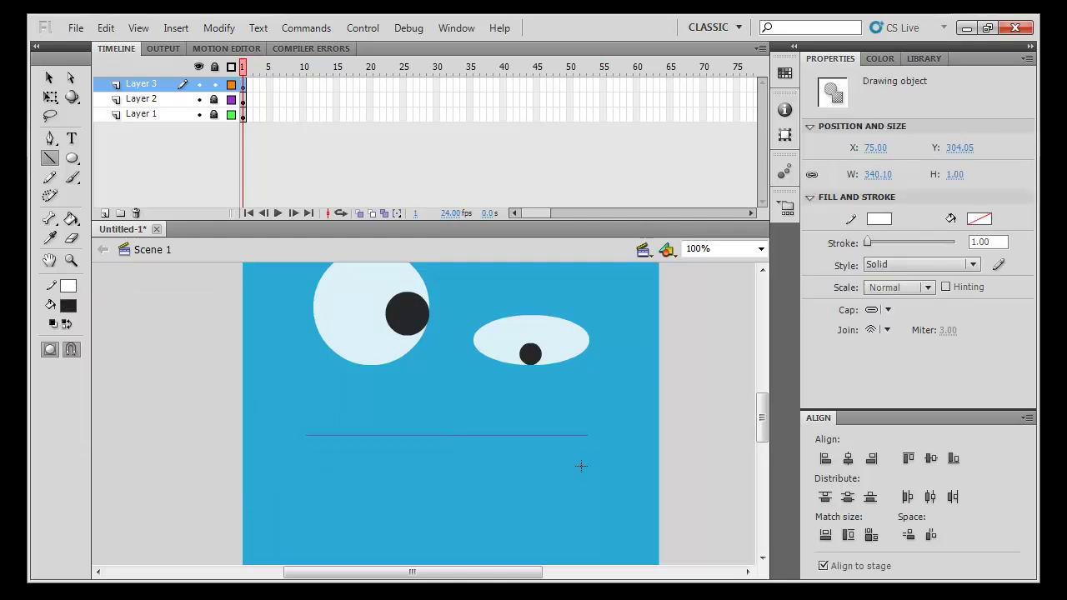
key(v)
- Thicken the mouth line's stroke to about 16.20
mouse_move(863, 240)
mouse_down()
mouse_move(878, 243)
mouse_move(869, 241)
mouse_up()
click(667, 400)
scroll(638, 417, up, 1)
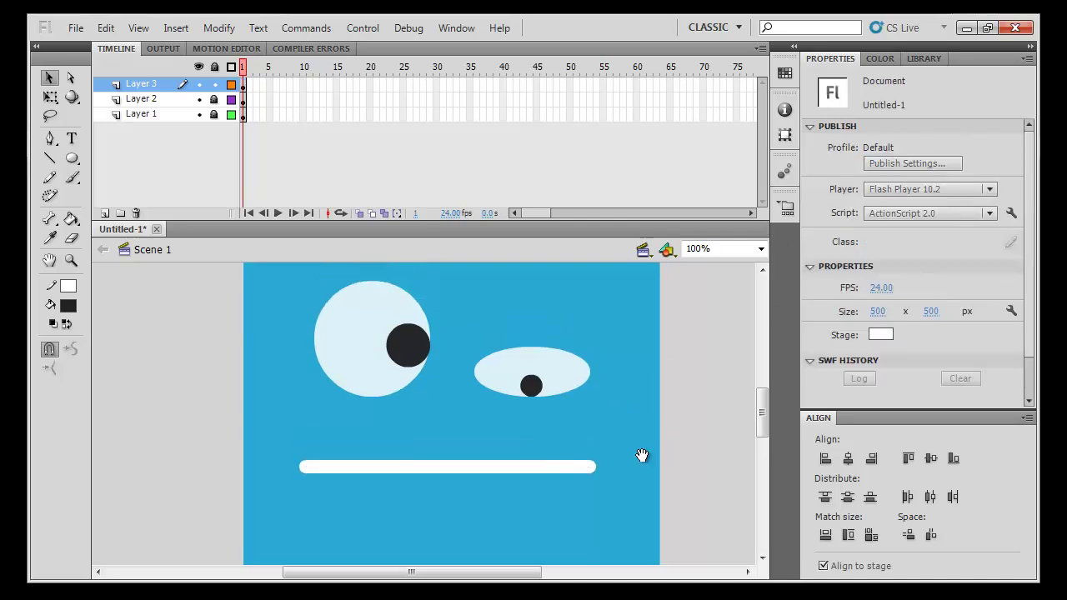
click(569, 468)
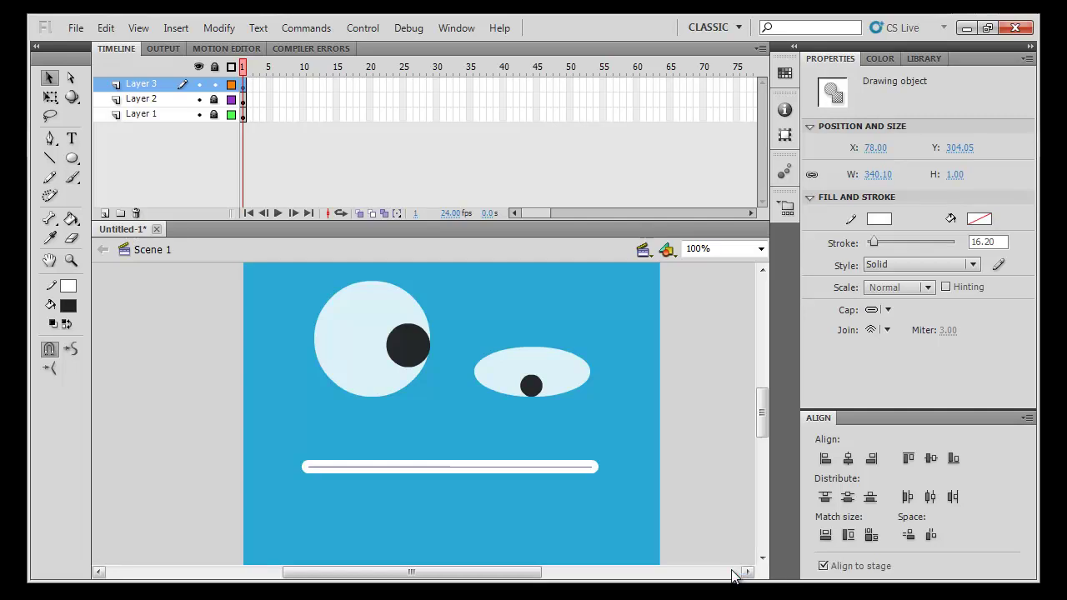
click(683, 325)
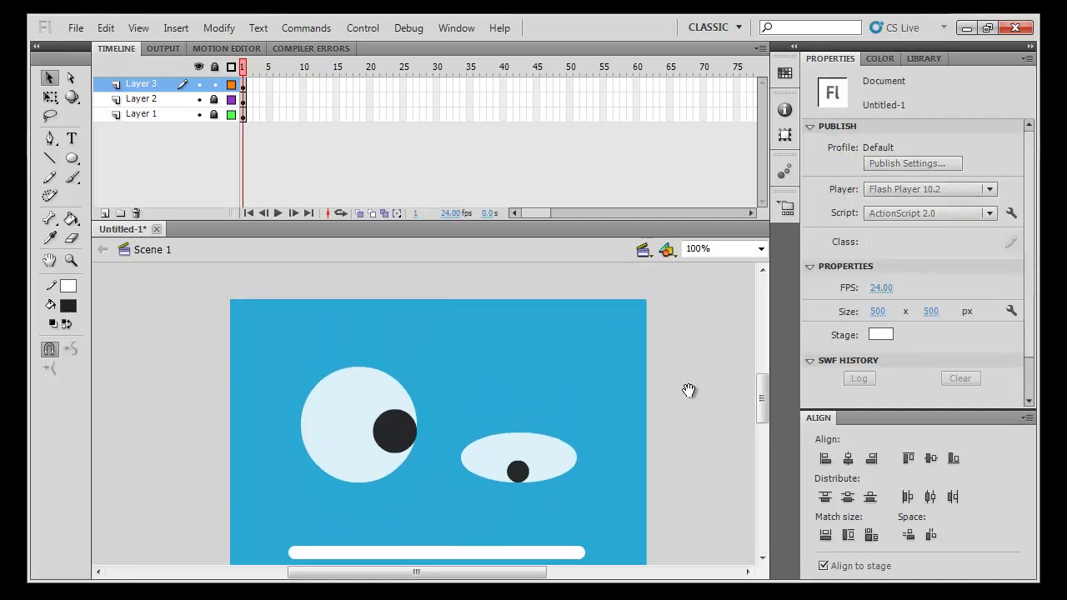
- Briefly unlock Layer 2, lock it again, and reselect the mouth bar
drag(214, 99, 213, 113)
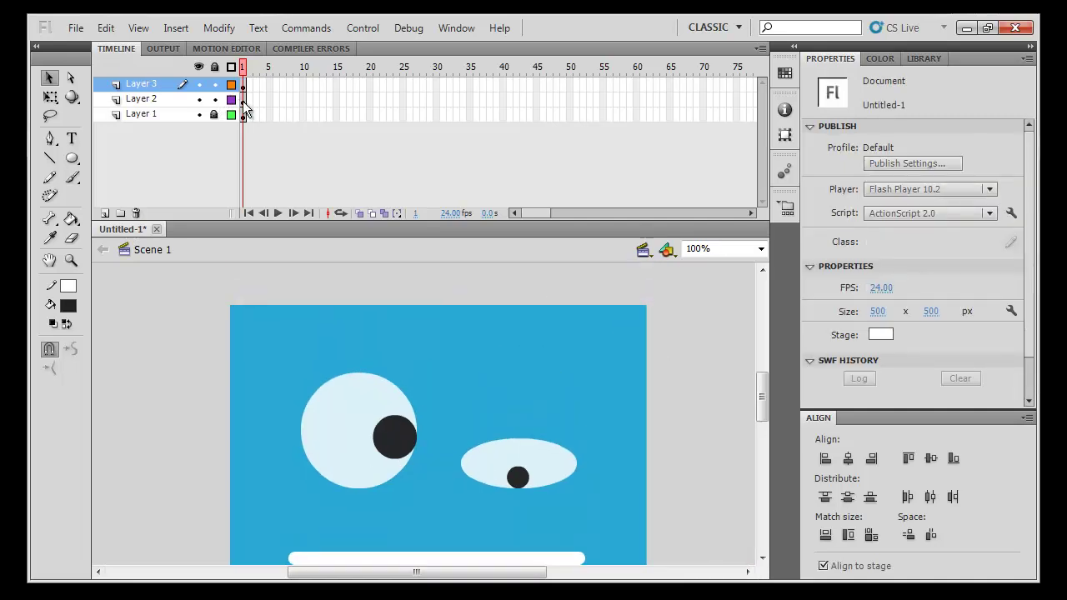
click(242, 101)
click(361, 266)
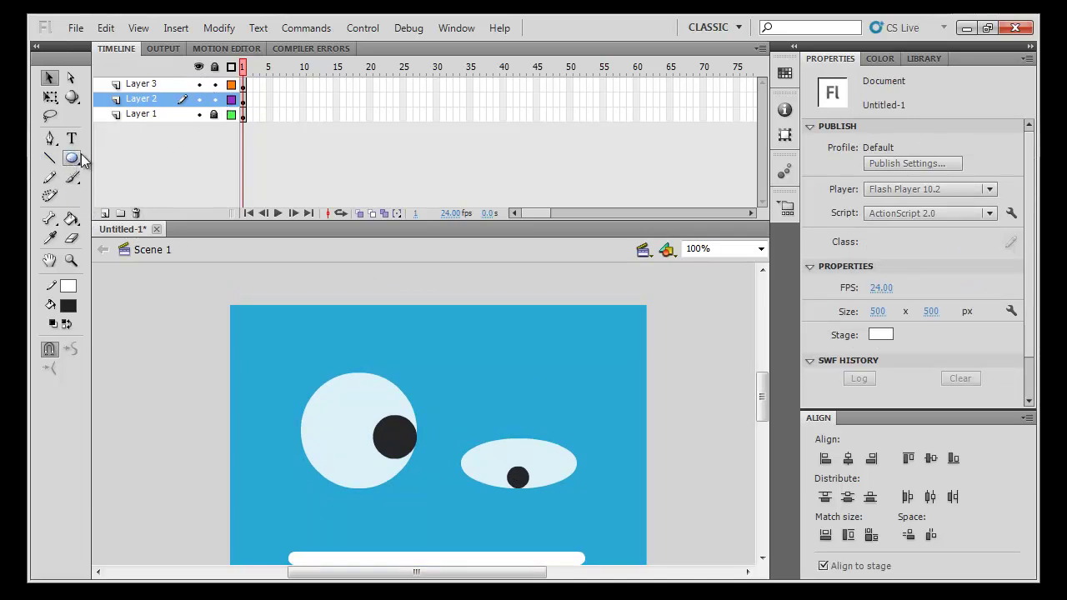
click(214, 99)
scroll(706, 469, down, 3)
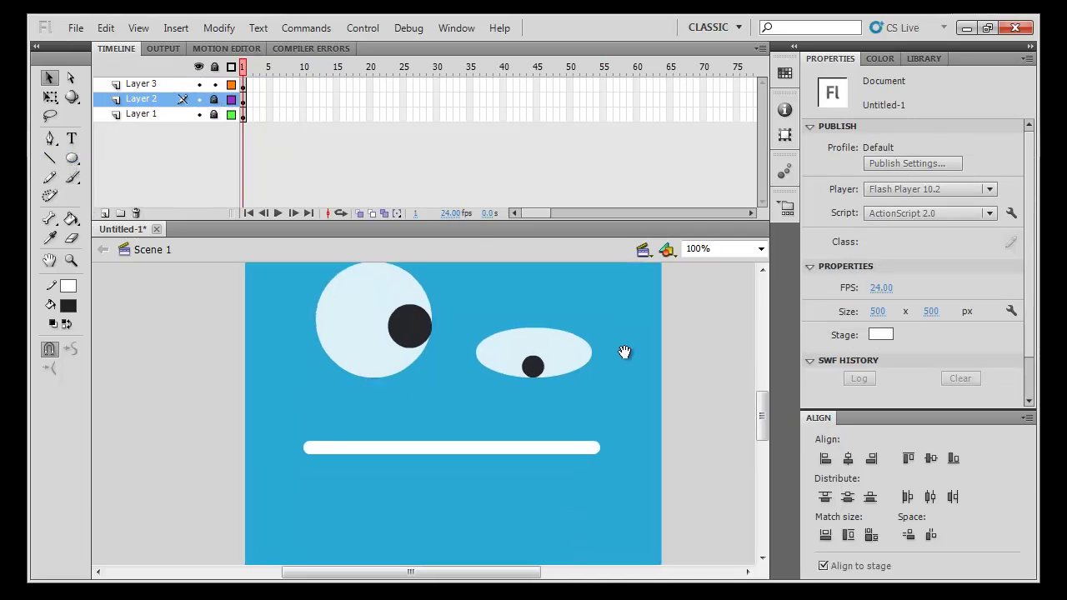
click(542, 457)
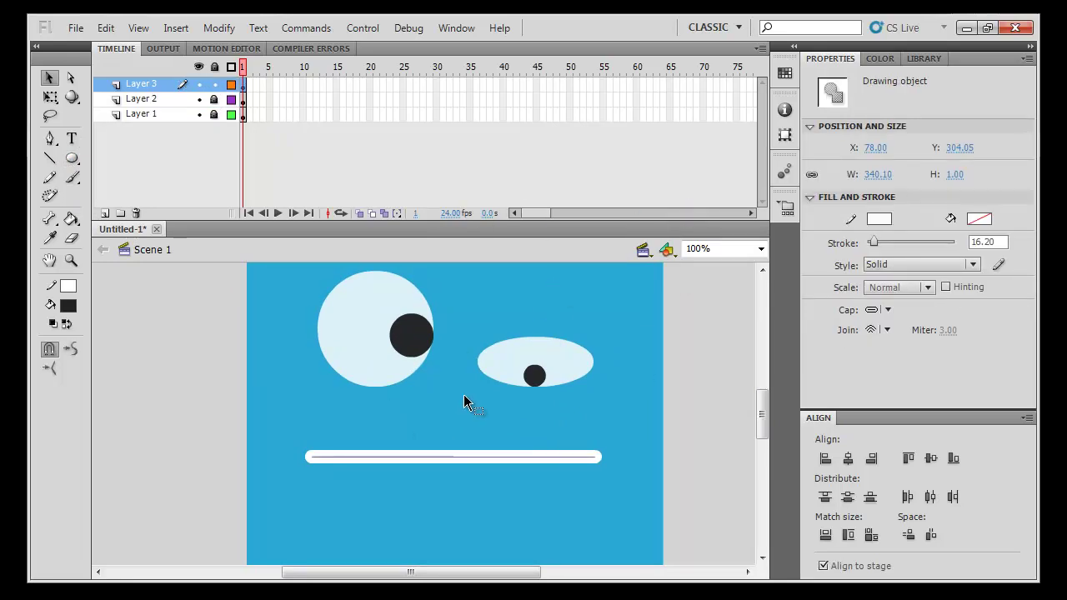
scroll(465, 392, up, 2)
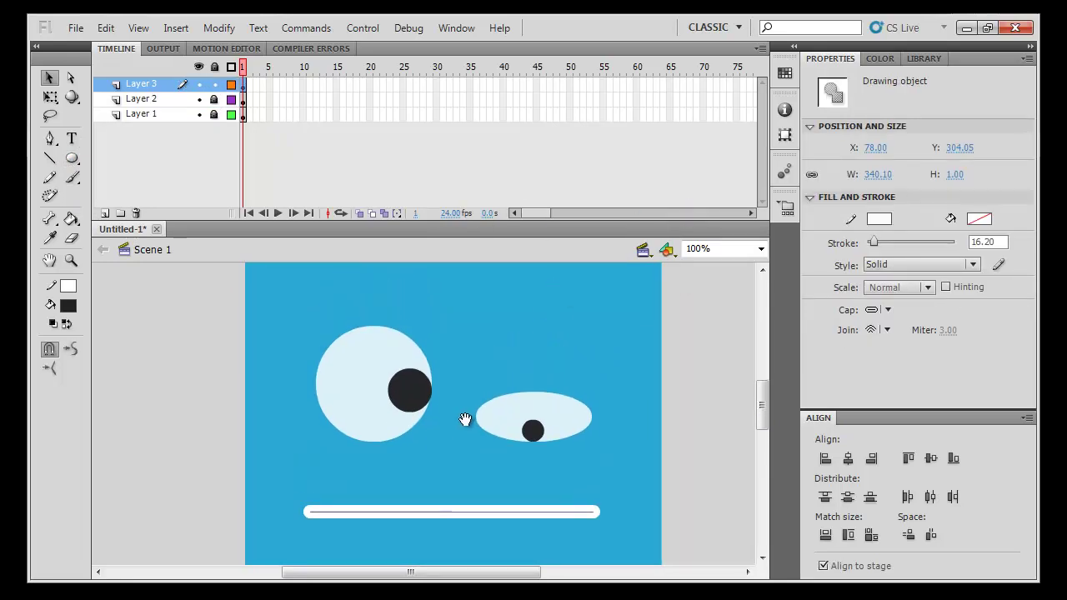
- Draw a short white eyebrow line above the left eye
click(52, 159)
drag(506, 313, 486, 353)
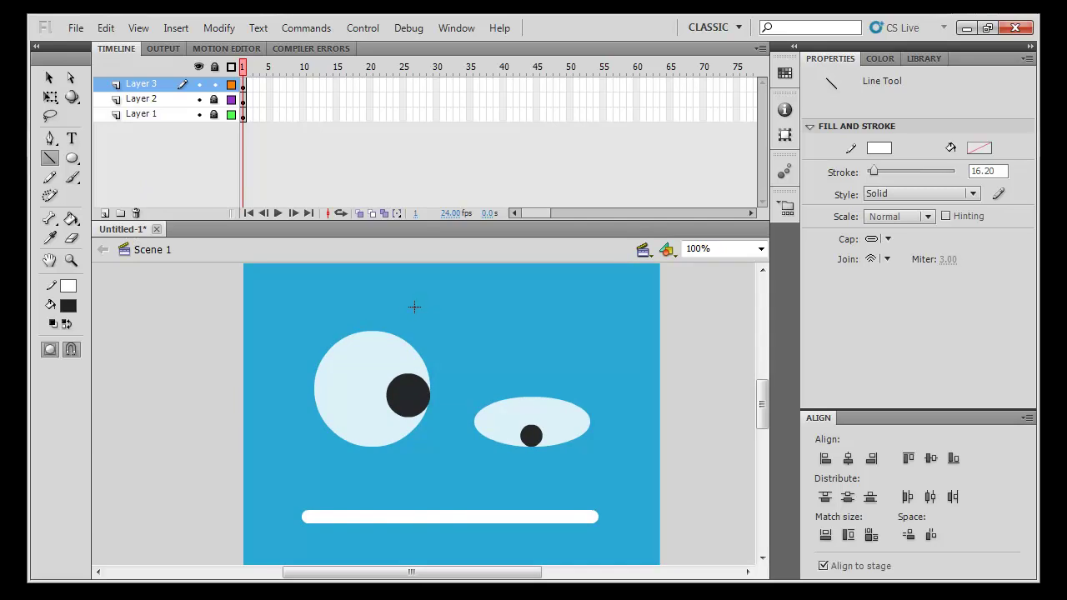
drag(320, 307, 309, 308)
key(v)
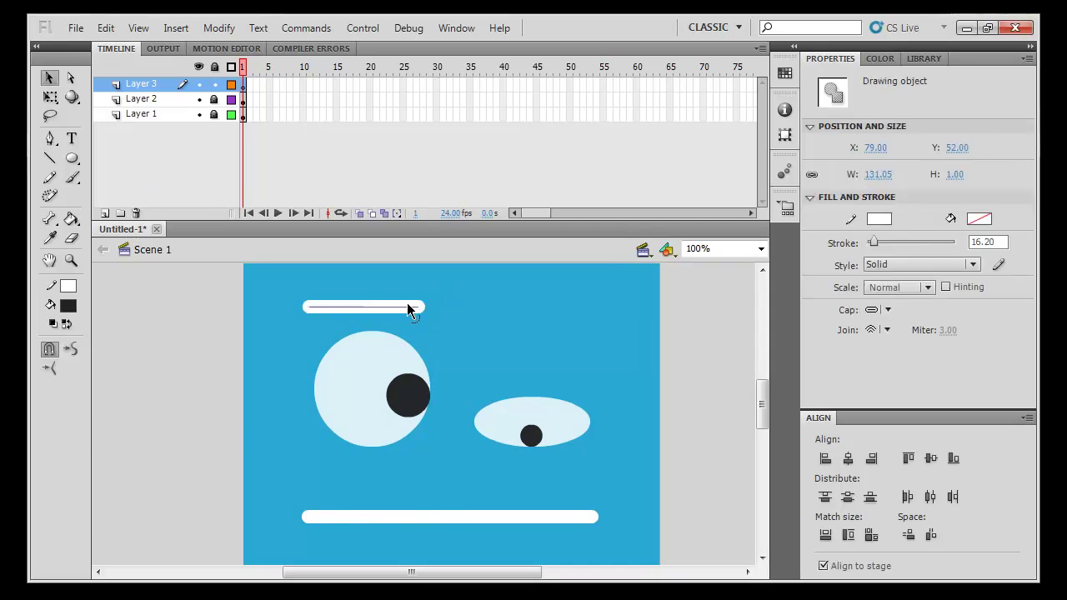
- Place a copy of the eyebrow above the right eye
key(ctrl+d)
mouse_move(404, 314)
mouse_down()
mouse_move(567, 370)
mouse_move(565, 382)
mouse_up()
click(648, 372)
mouse_move(648, 372)
mouse_down()
mouse_move(660, 360)
mouse_move(650, 374)
mouse_move(611, 379)
mouse_up()
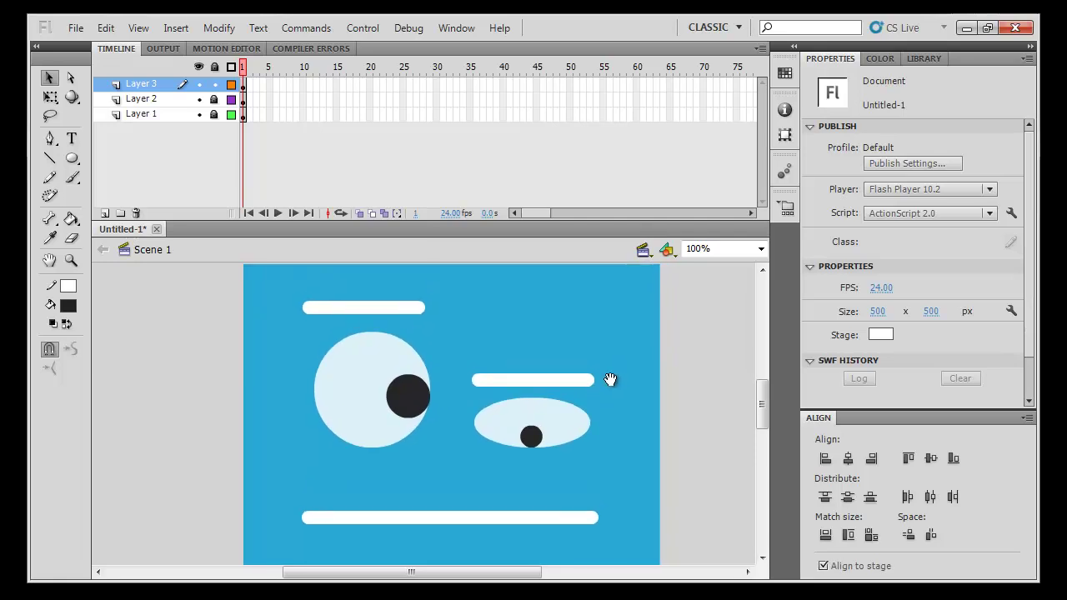
click(583, 381)
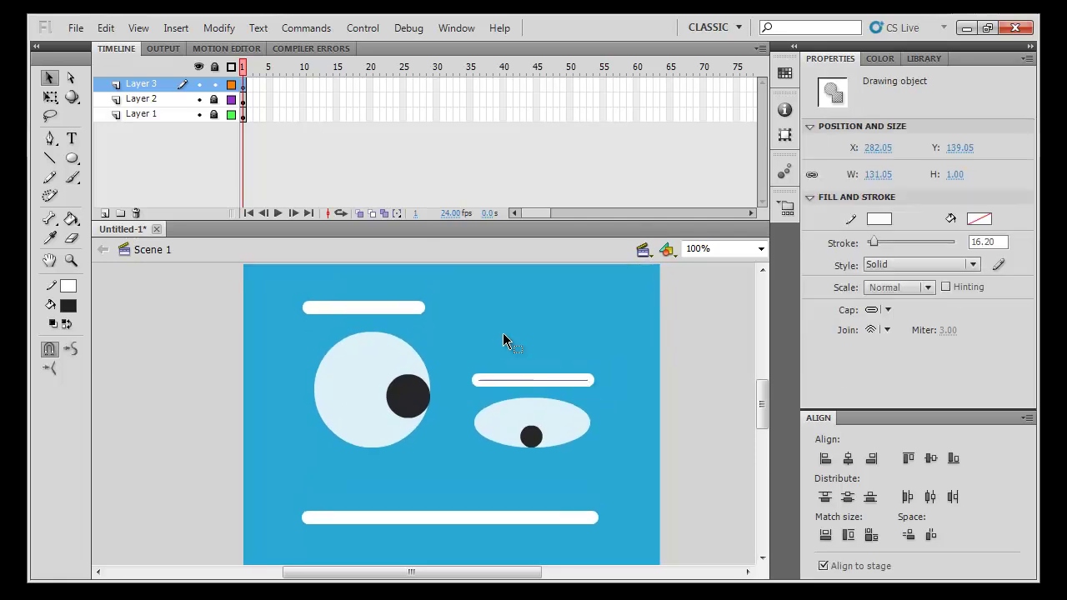
- Distribute both eyebrows and the mouth to their own layers and delete the empty Layer 3
shift+click(349, 307)
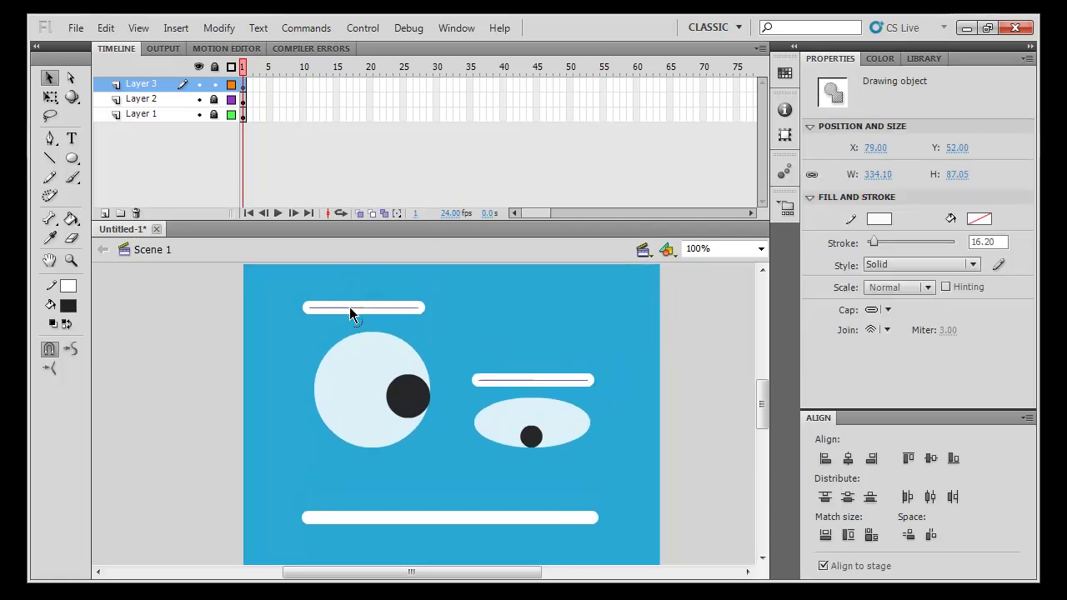
shift+click(433, 517)
right_click(433, 517)
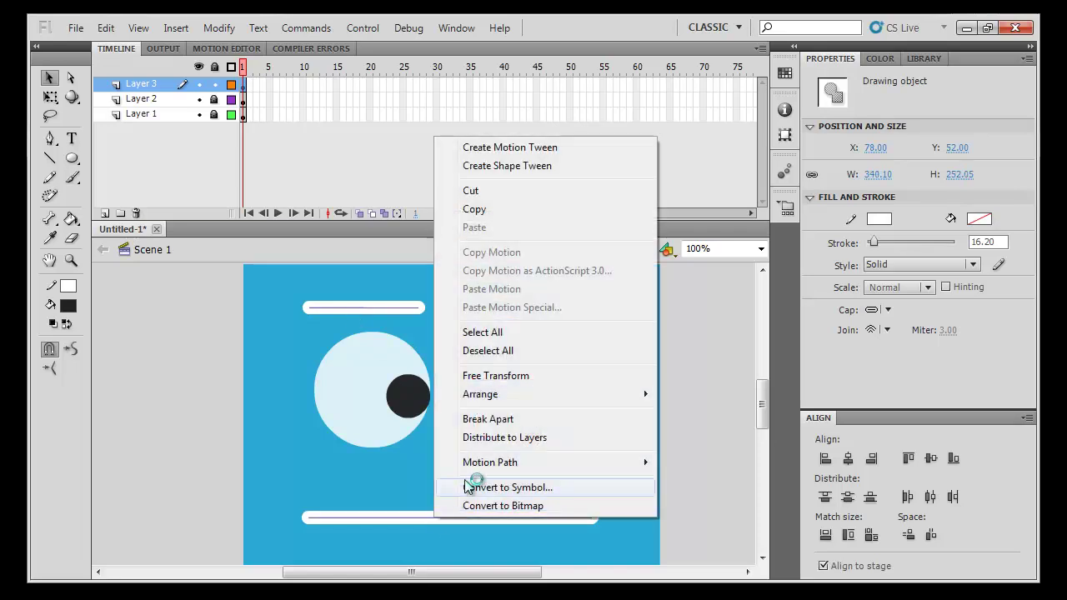
click(512, 440)
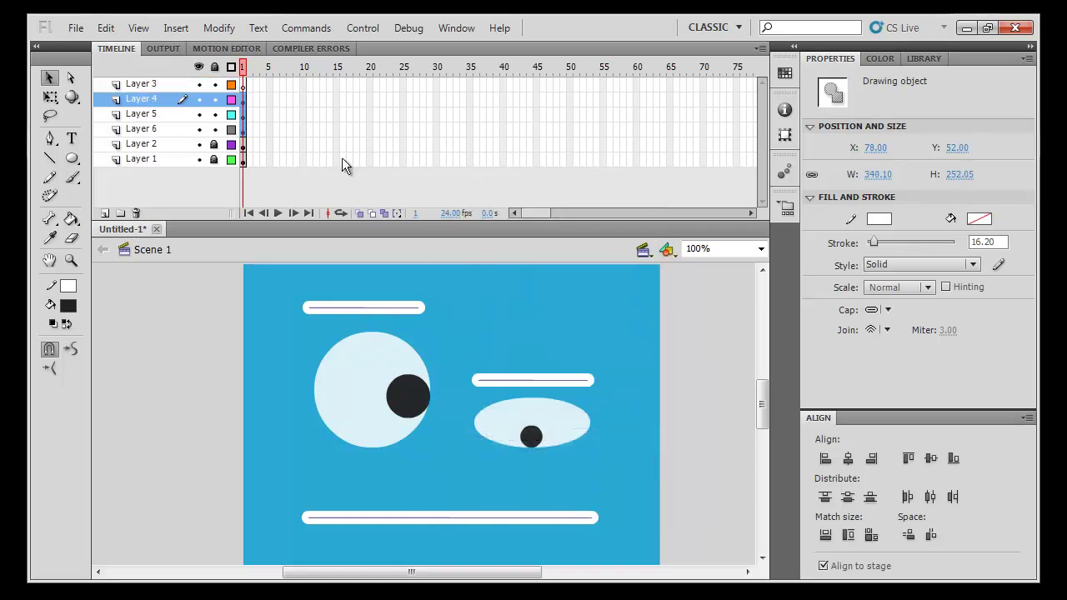
click(178, 85)
click(137, 213)
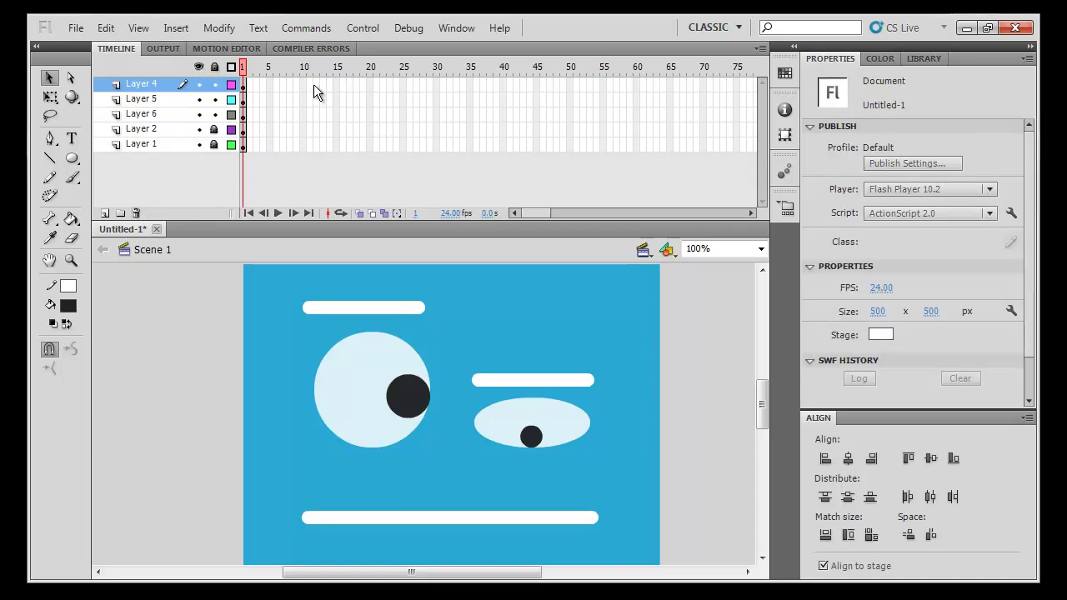
- Insert keyframes at frame 10 on all layers and shape tweens on Layers 4–6
drag(303, 84, 305, 150)
key(F6)
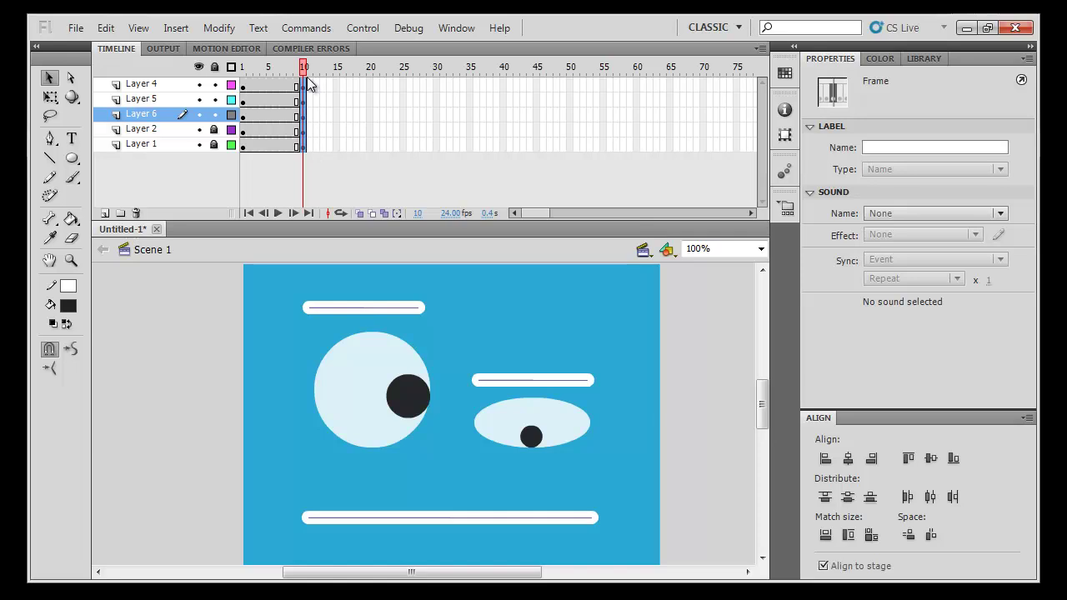
click(304, 177)
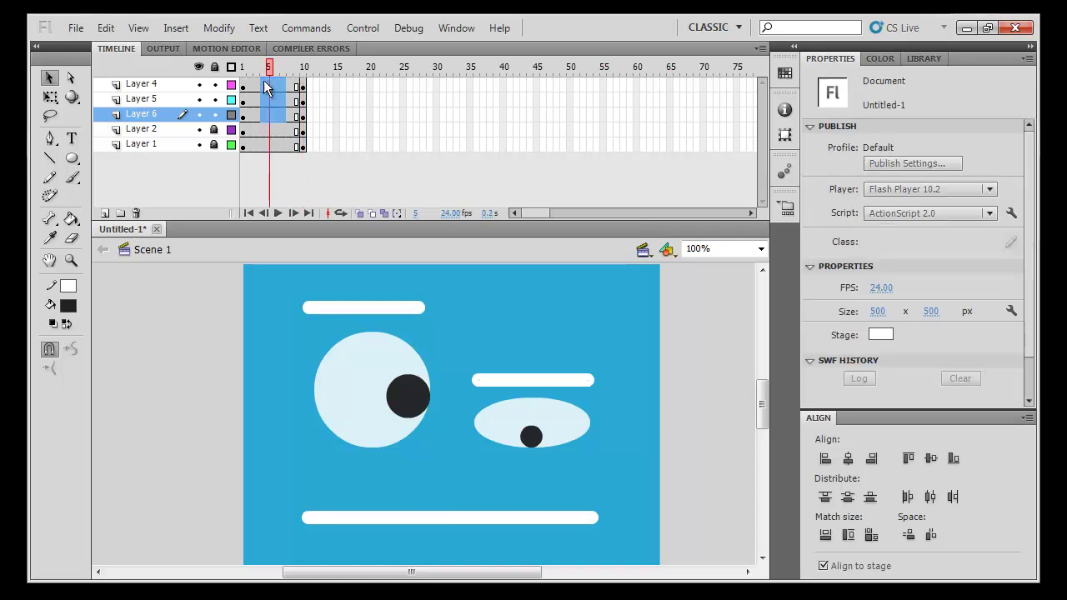
drag(257, 84, 284, 115)
right_click(282, 115)
click(372, 138)
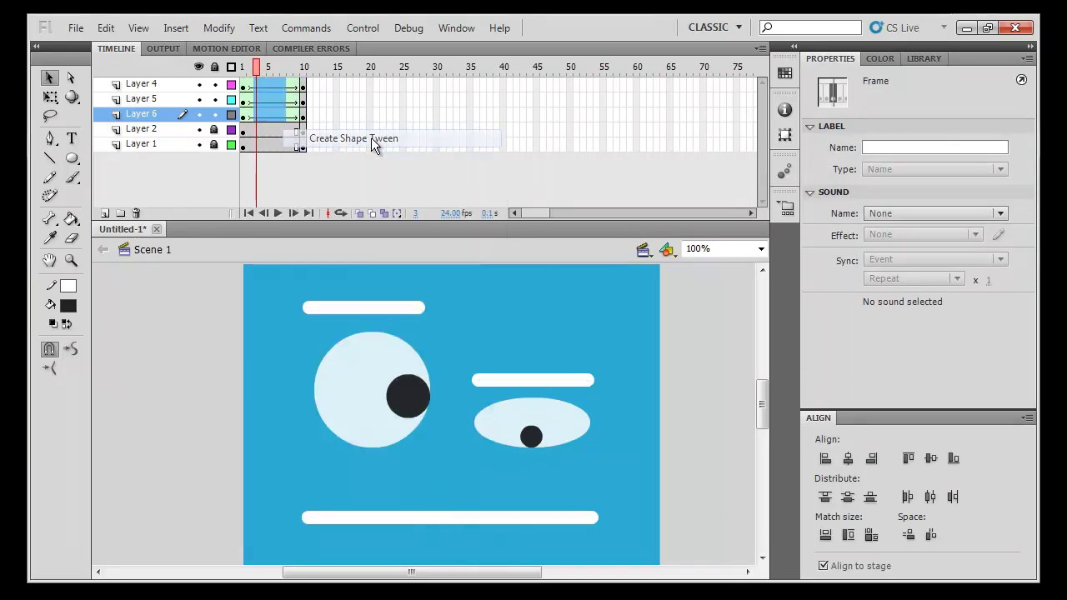
key(Return)
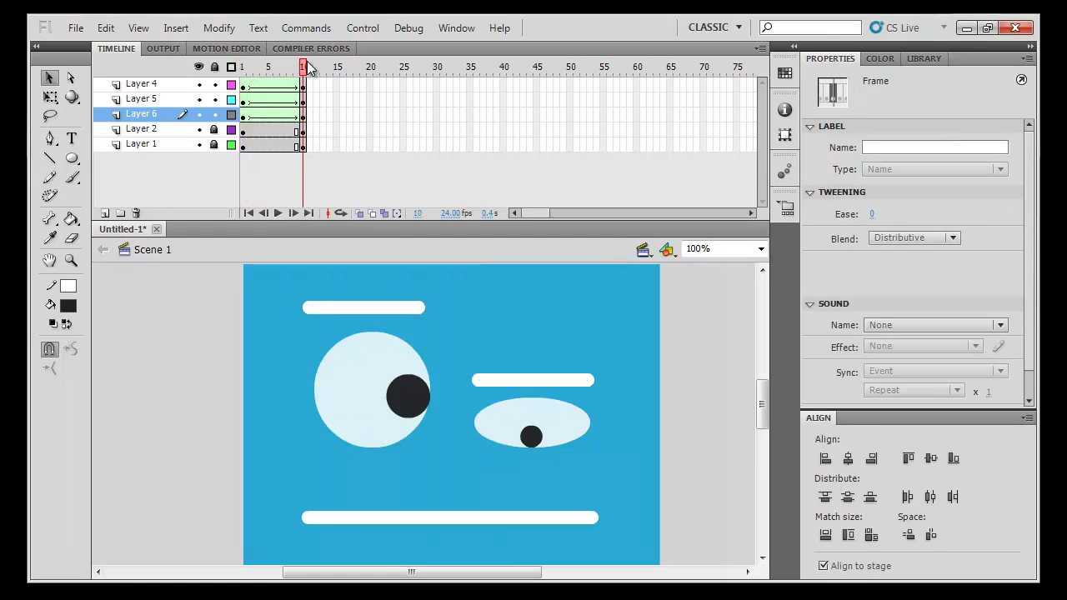
- At frame 10, slant both eyebrows down toward the centre
drag(595, 381, 581, 342)
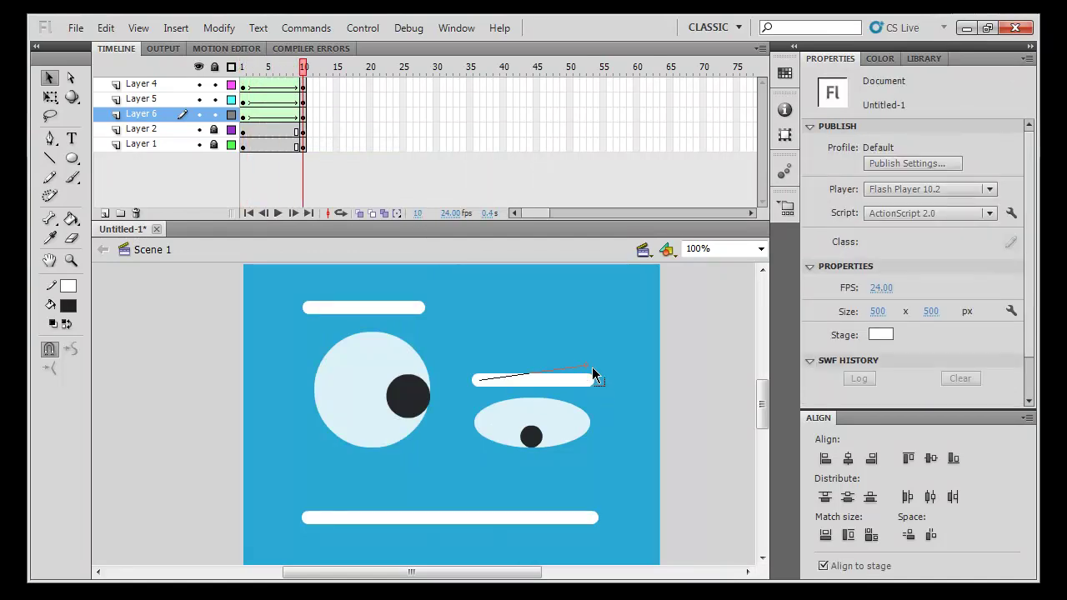
drag(476, 381, 468, 413)
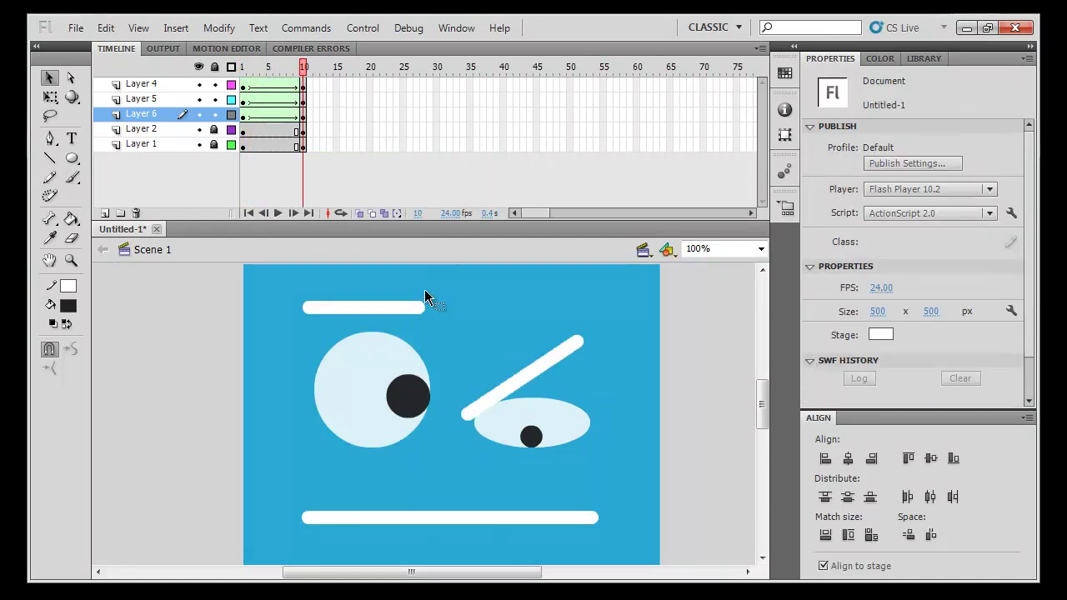
drag(421, 310, 431, 373)
- Bend the mouth bar into a downward-arching frown
scroll(471, 467, down, 1)
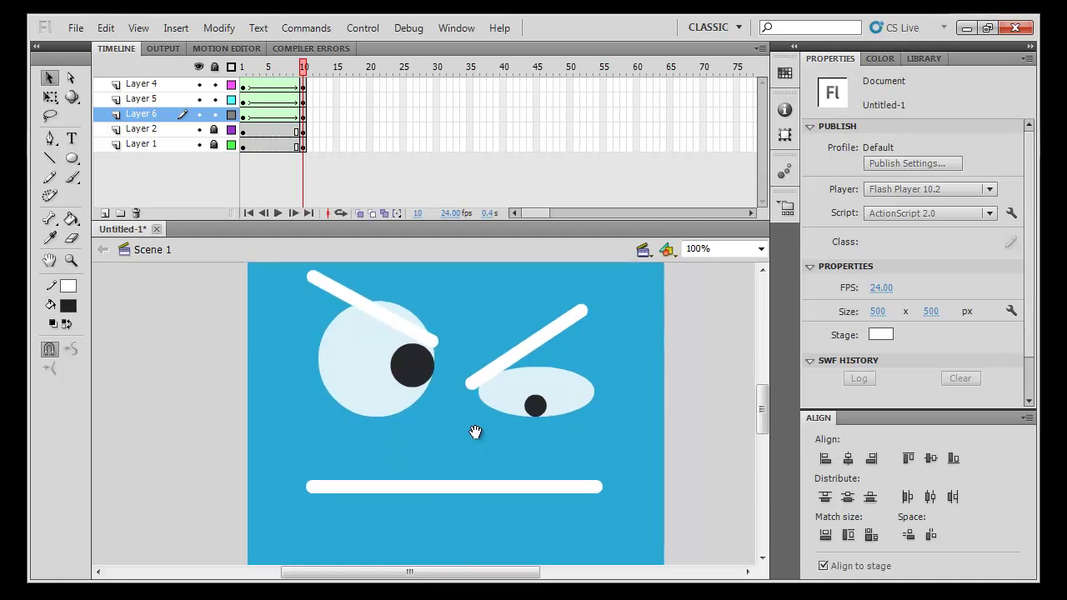
scroll(464, 474, down, 1)
click(462, 463)
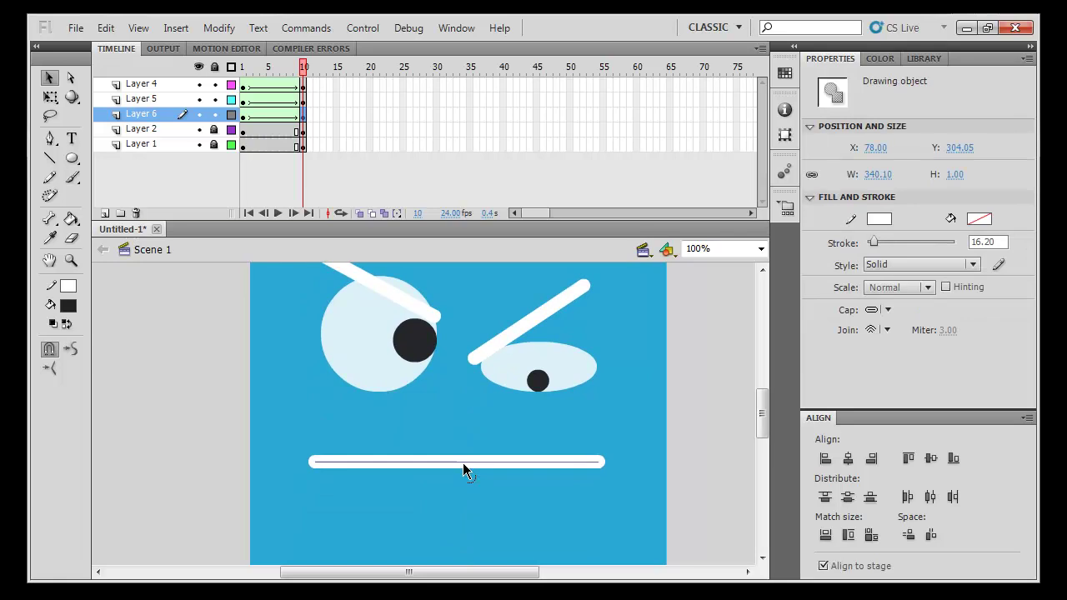
key(Escape)
mouse_move(454, 466)
mouse_down()
mouse_move(469, 424)
mouse_move(459, 422)
mouse_move(492, 443)
mouse_up()
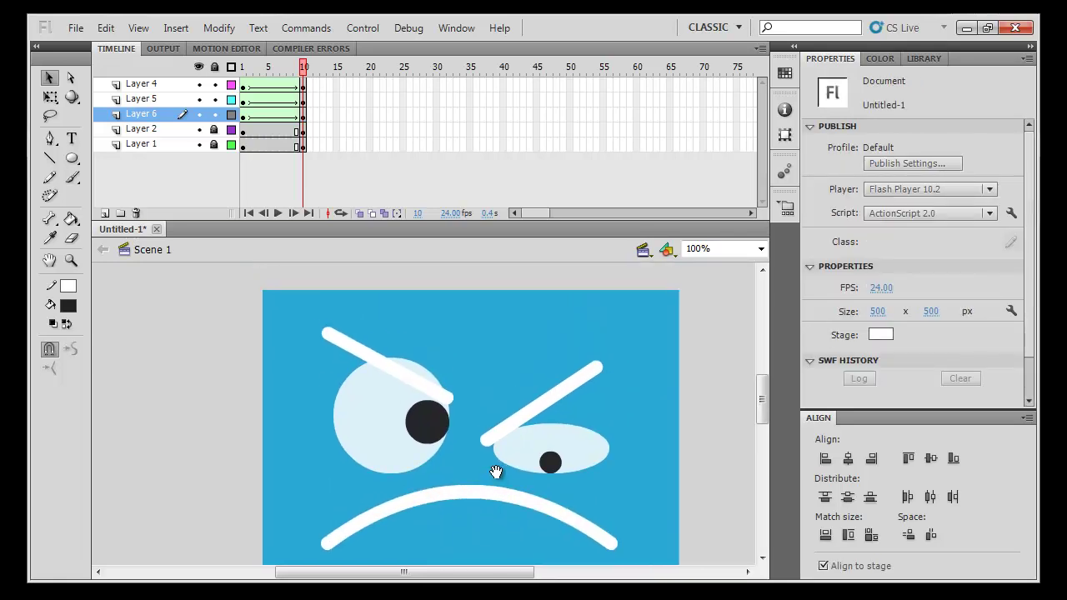
- Scrub and play frames 1–10 to preview the neutral-to-angry animation
mouse_move(301, 67)
mouse_down()
mouse_move(242, 67)
mouse_move(303, 66)
mouse_up()
key(Return)
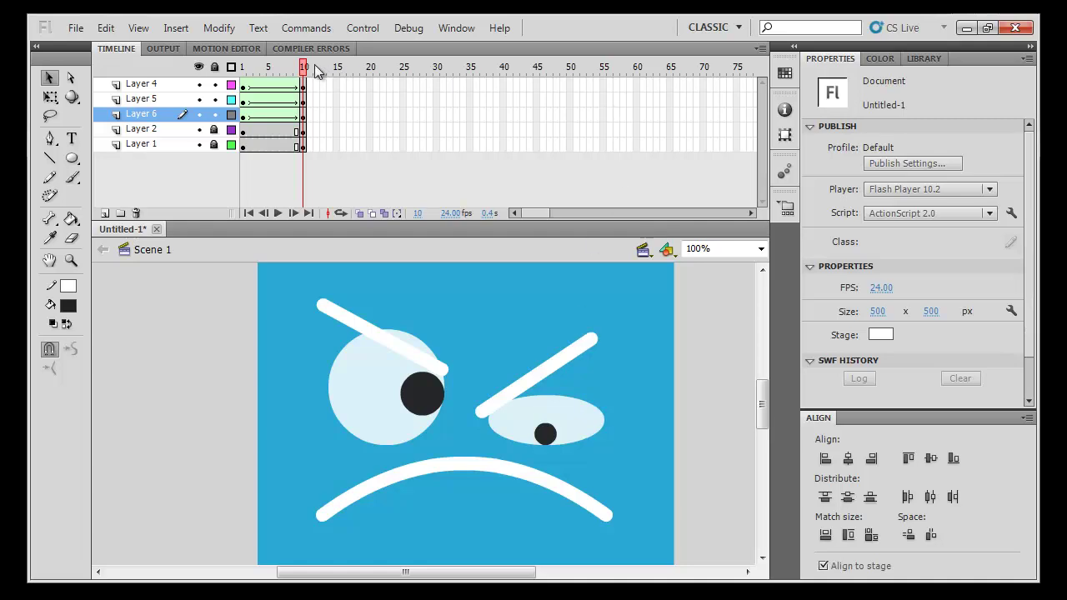
drag(315, 67, 318, 84)
drag(376, 155, 371, 163)
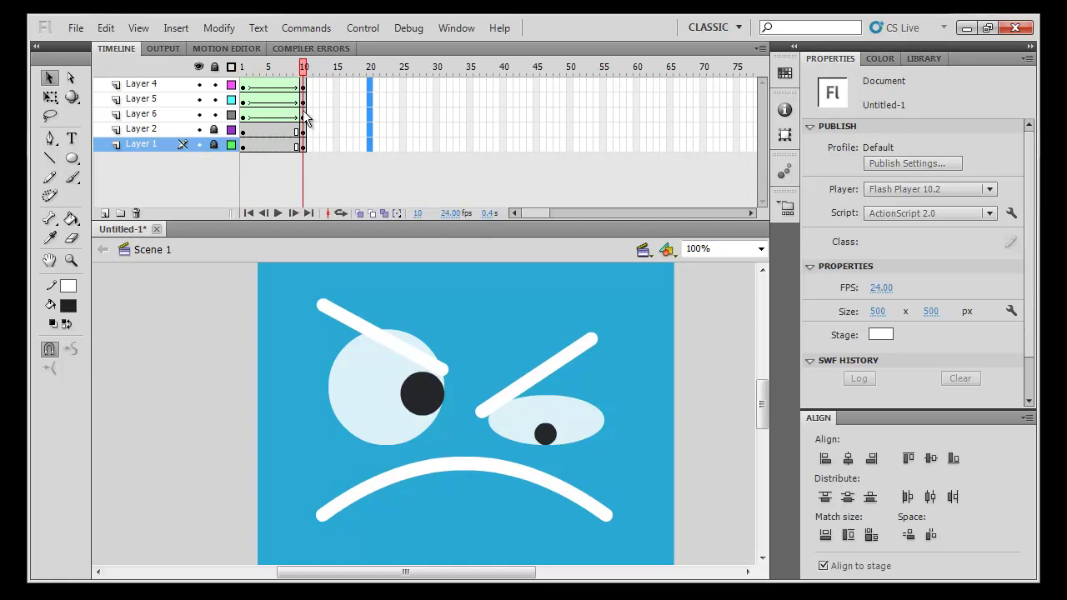
- Duplicate frames 1–10 of every layer into frames 11–20 and preview them
mouse_move(250, 87)
mouse_down()
mouse_move(265, 144)
mouse_move(255, 58)
mouse_up()
drag(305, 83, 211, 210)
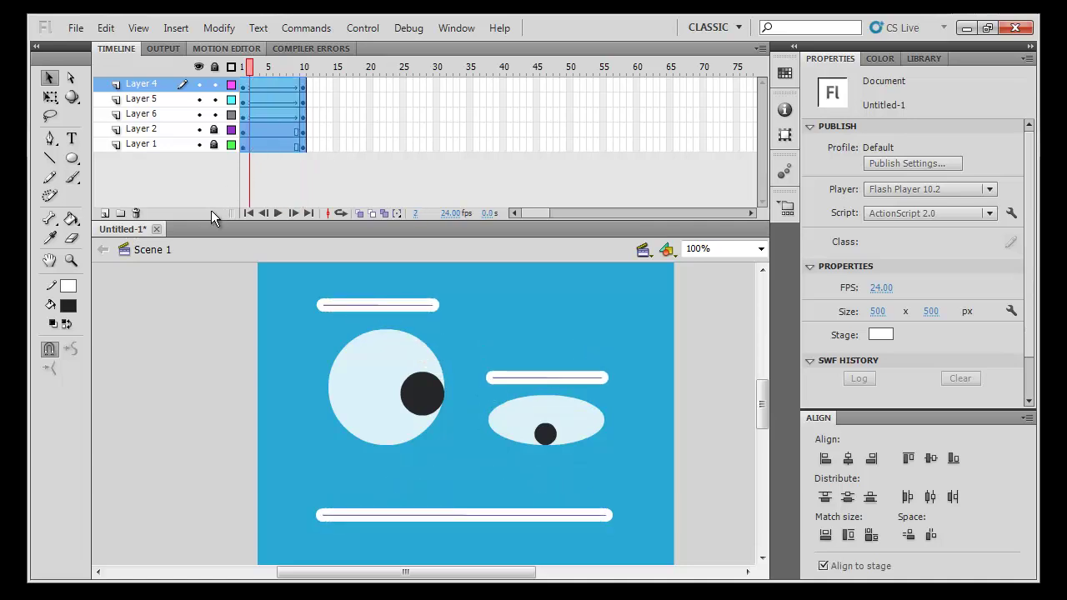
click(323, 160)
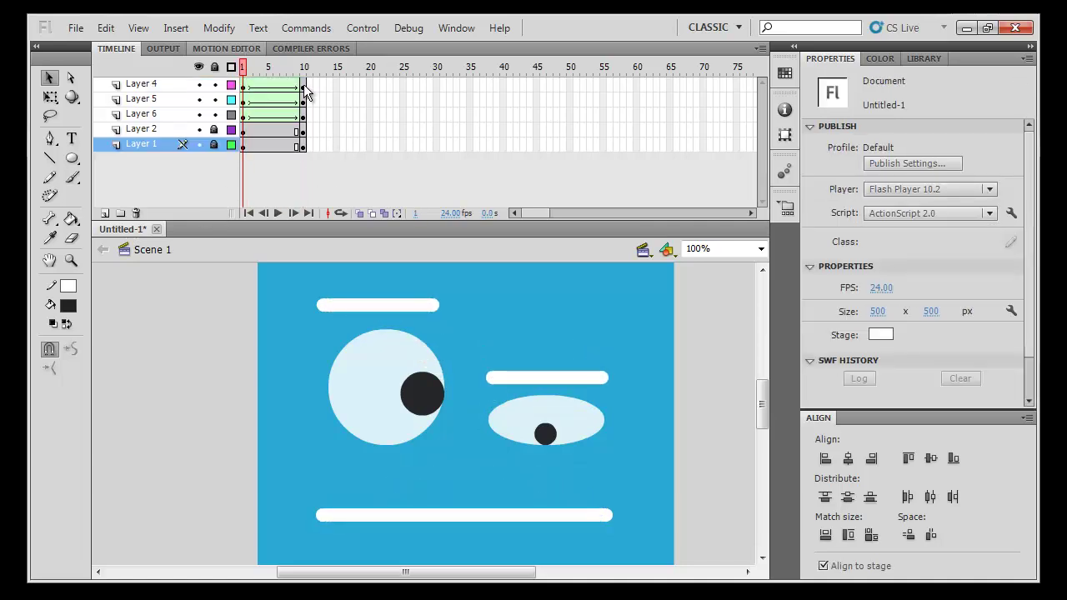
drag(305, 92, 211, 201)
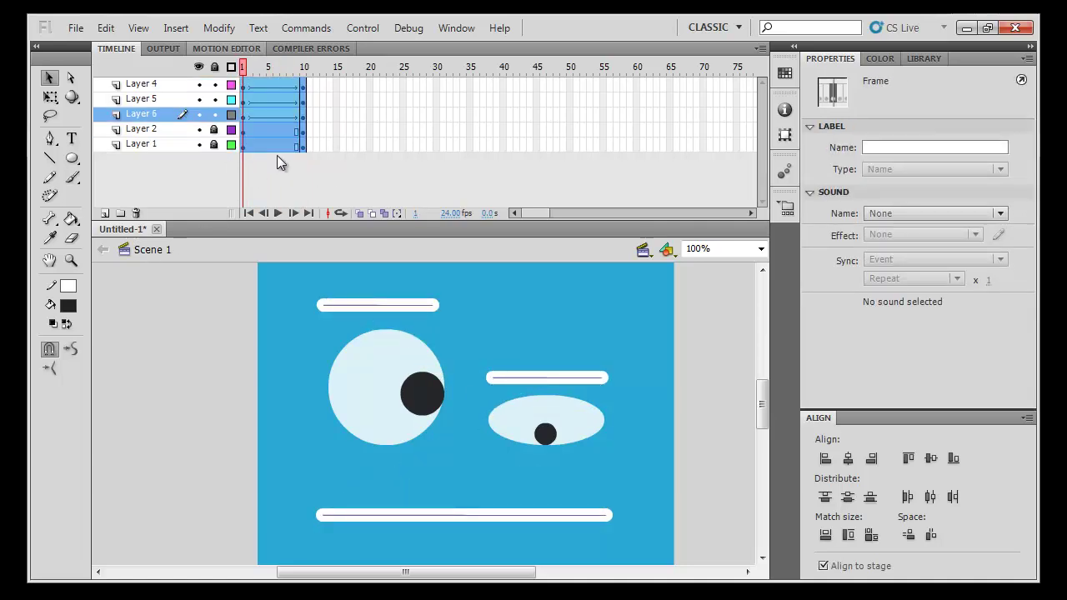
drag(273, 141, 335, 136)
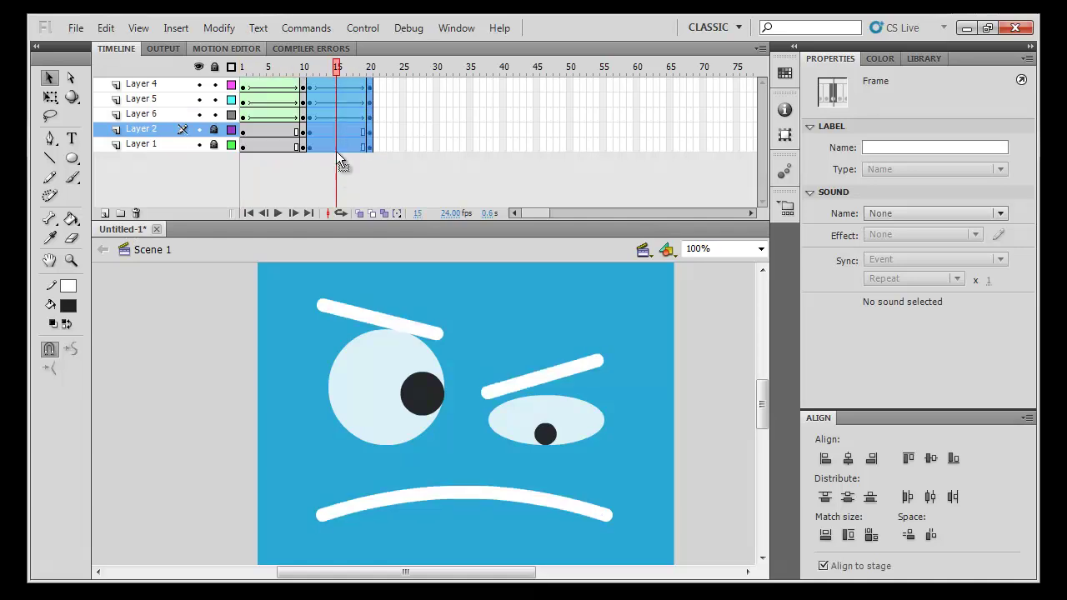
mouse_move(337, 66)
mouse_down()
mouse_move(311, 67)
mouse_move(370, 67)
mouse_up()
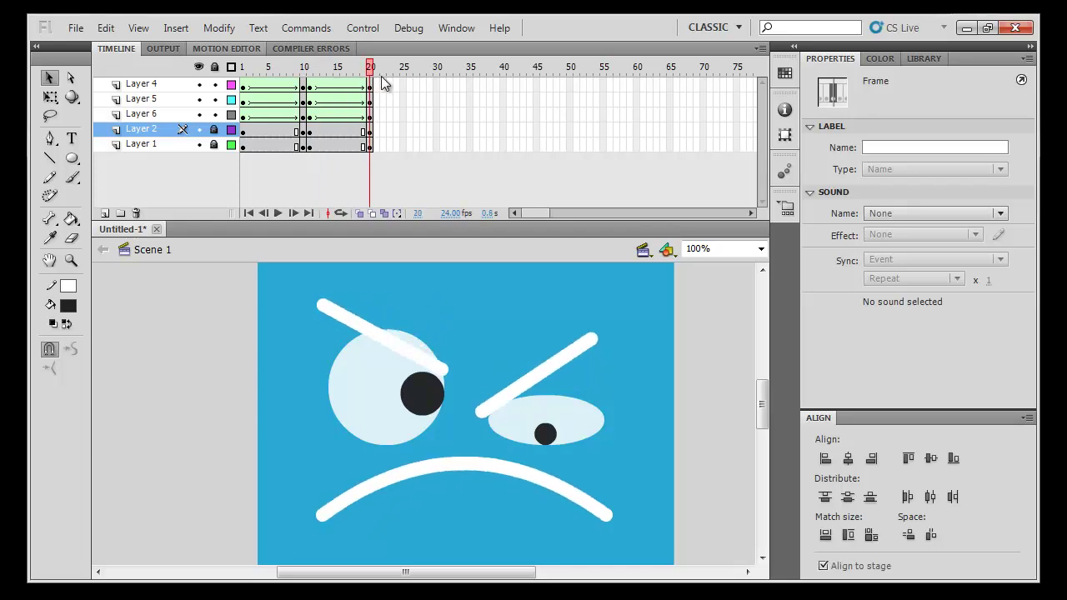
- On frame 20, bend both eyebrows into upward arches and drag the mouth line into a smile
click(607, 347)
drag(593, 336, 620, 422)
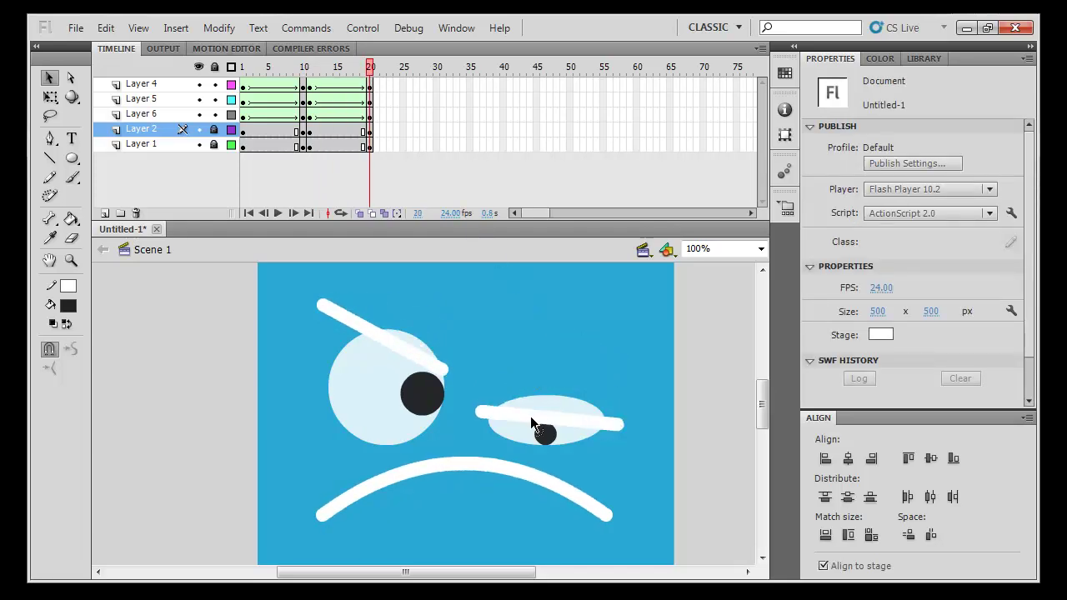
drag(531, 416, 530, 359)
mouse_move(485, 421)
mouse_down()
mouse_move(490, 362)
mouse_move(452, 314)
mouse_up()
drag(323, 307, 305, 380)
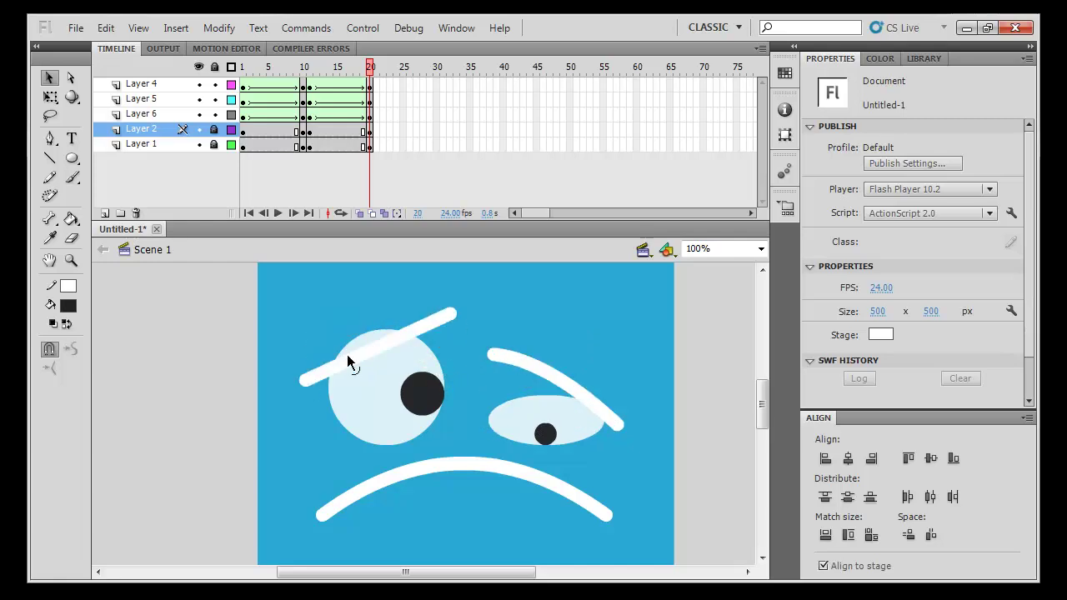
drag(386, 350, 367, 313)
scroll(475, 386, down, 2)
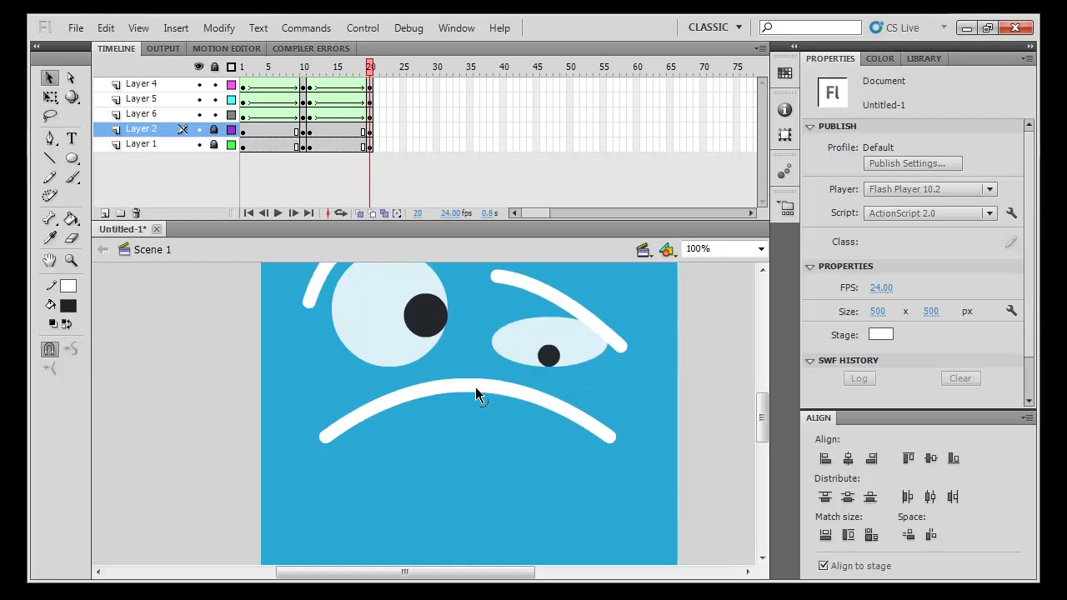
drag(472, 392, 472, 514)
scroll(515, 476, up, 3)
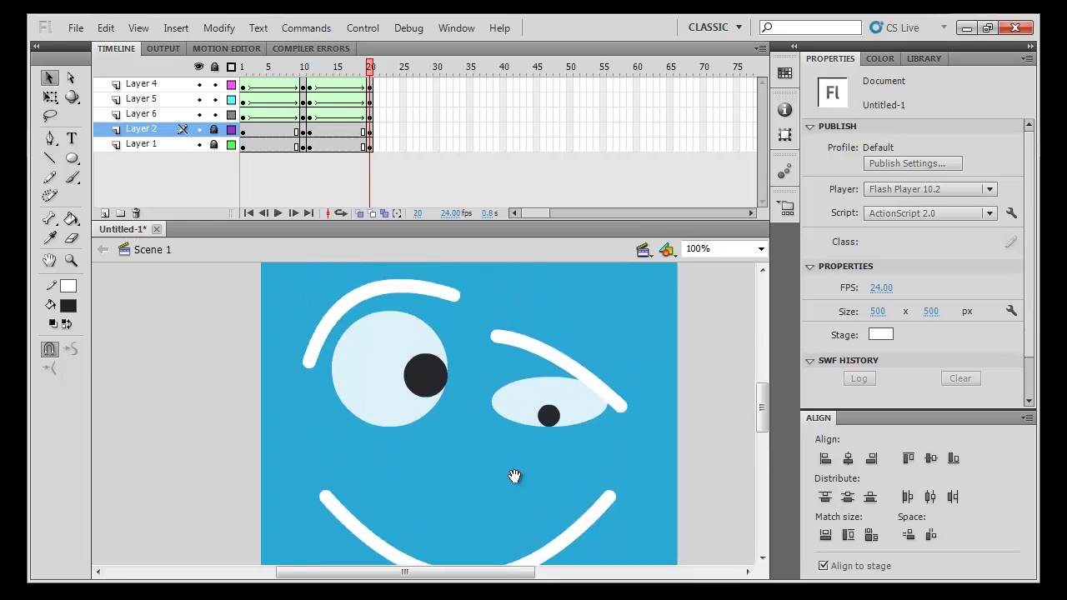
- Refine the eyebrows so the right one arches over its eye and the left one flattens
drag(615, 435, 609, 443)
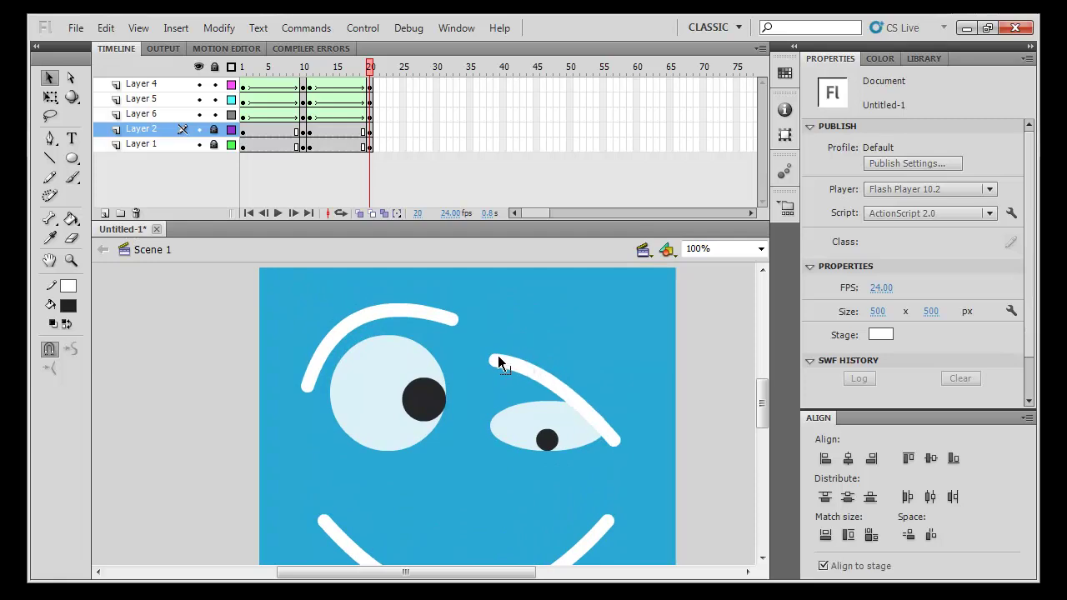
drag(498, 358, 507, 389)
drag(454, 319, 447, 335)
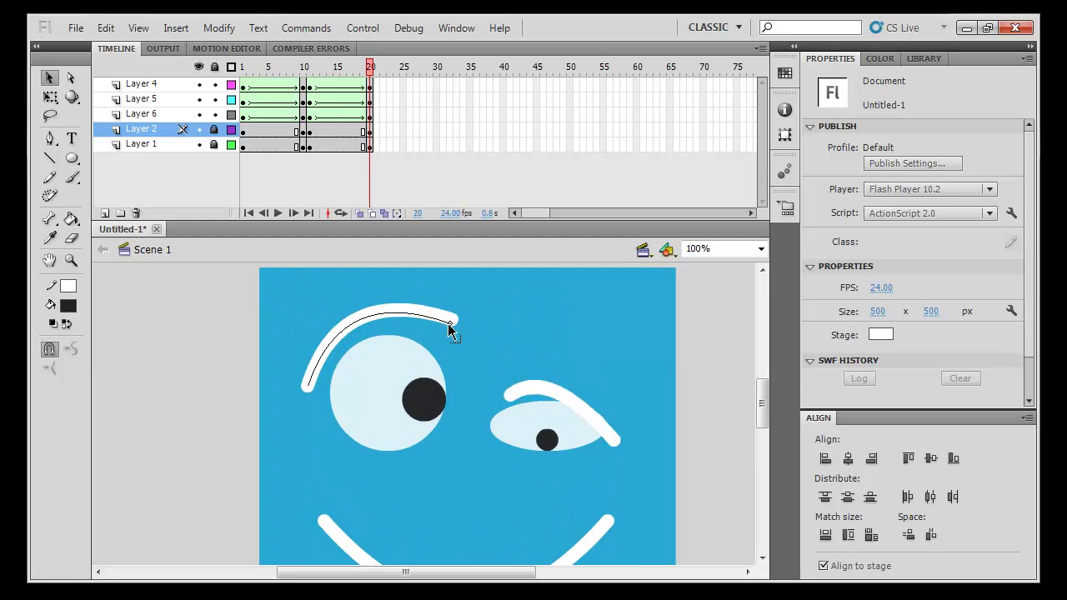
drag(309, 394, 300, 421)
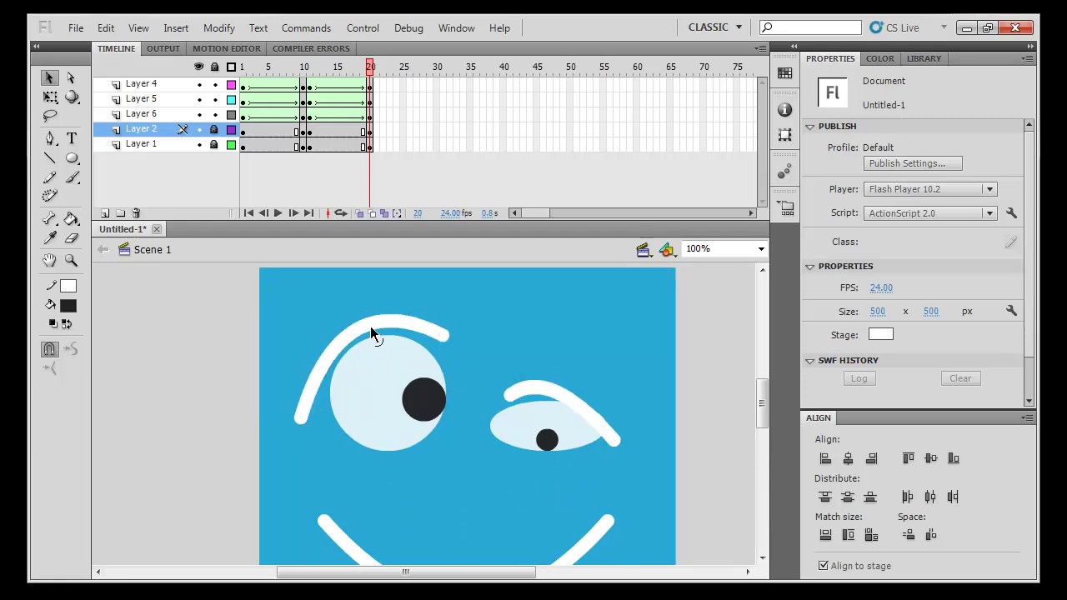
drag(370, 325, 367, 357)
- Play and scrub frames 11–20 to preview the change into the smiling face
key(Return)
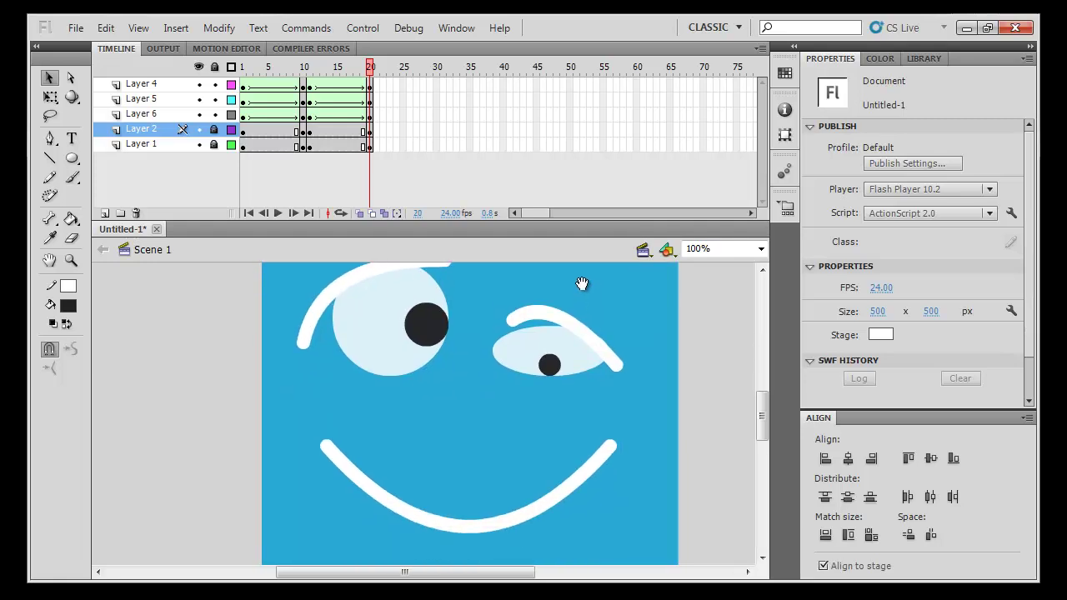
drag(371, 66, 311, 70)
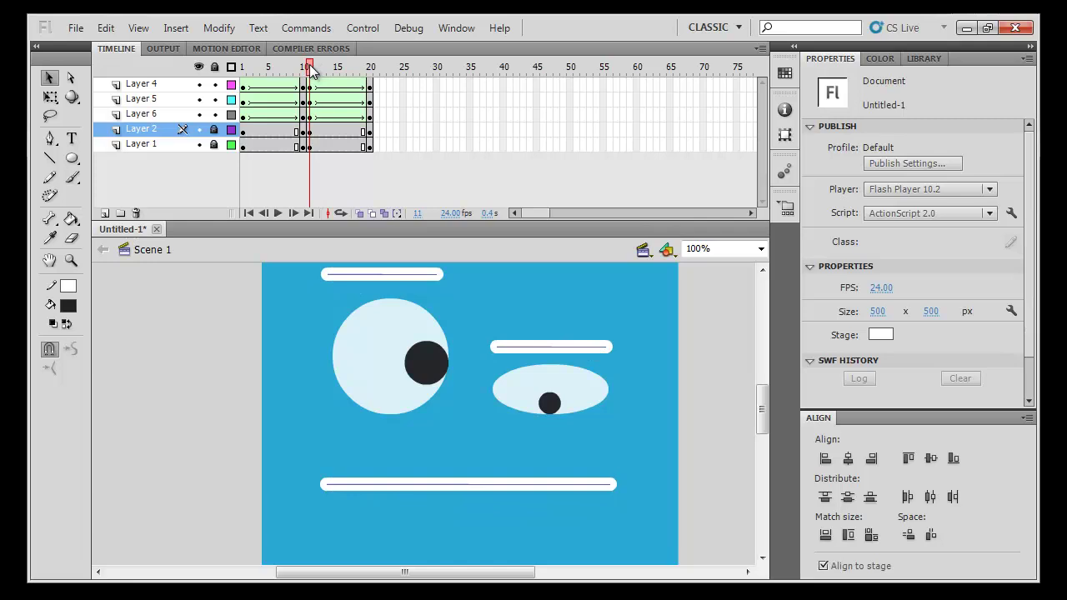
mouse_move(312, 71)
mouse_down()
mouse_move(386, 100)
mouse_move(379, 117)
mouse_move(313, 117)
mouse_up()
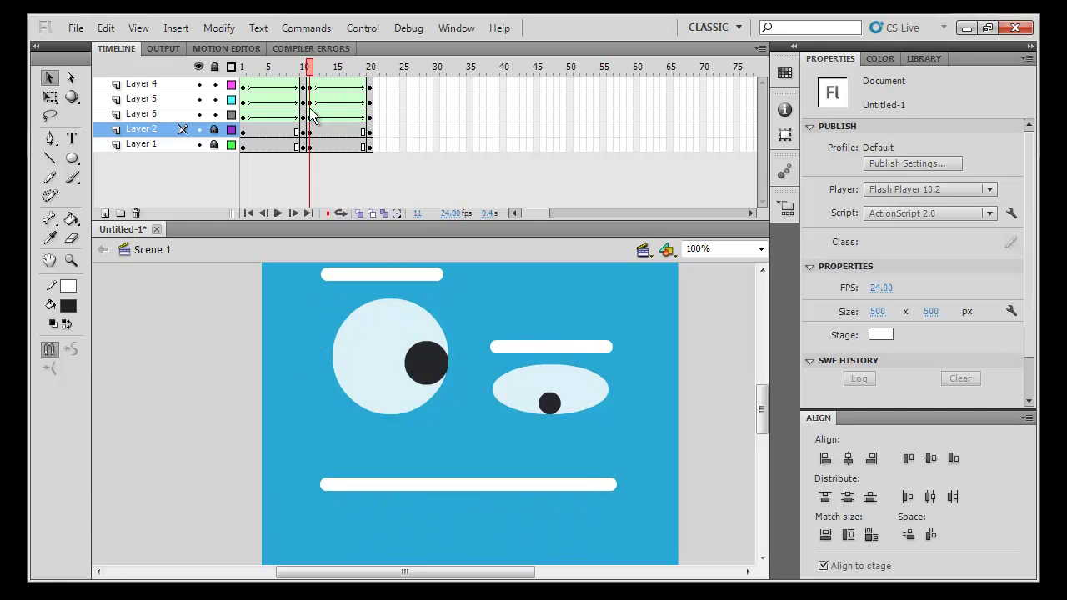
- Save the Flash document as emotion.fla in the Videos library
key(ctrl+s)
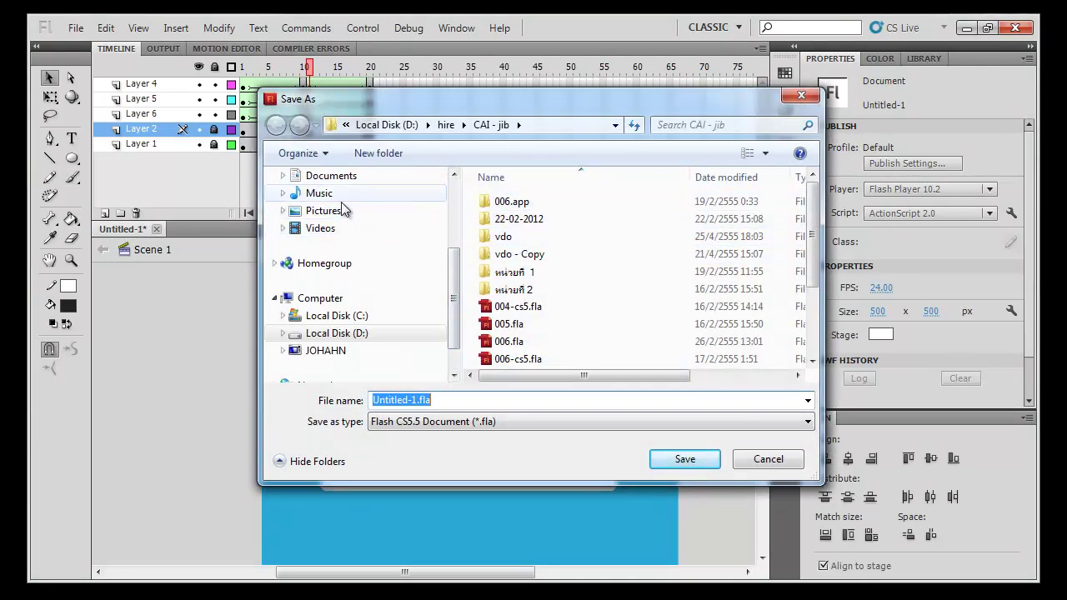
click(320, 227)
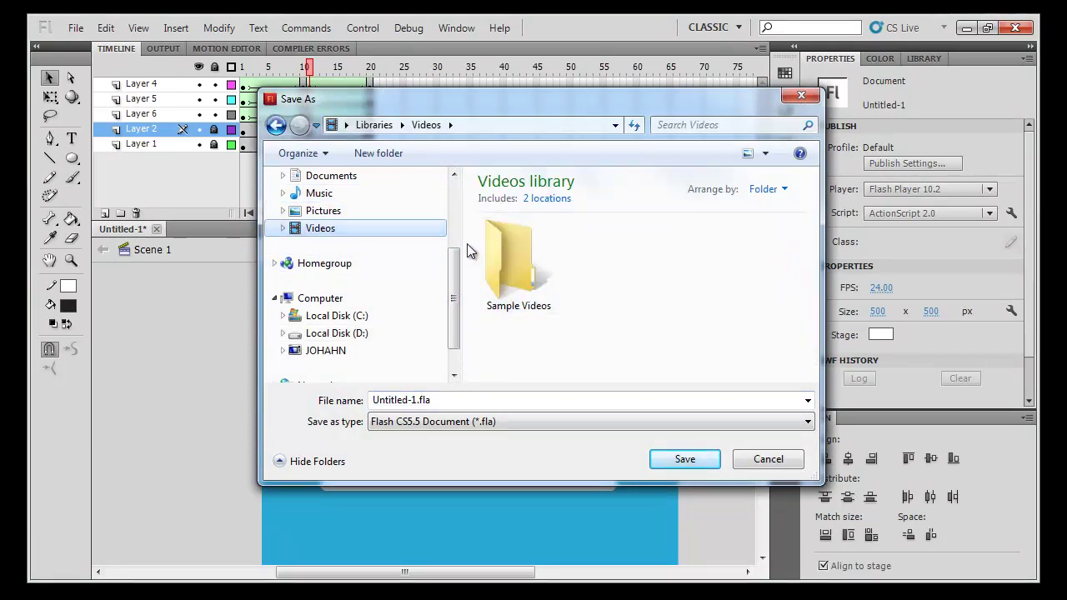
click(342, 176)
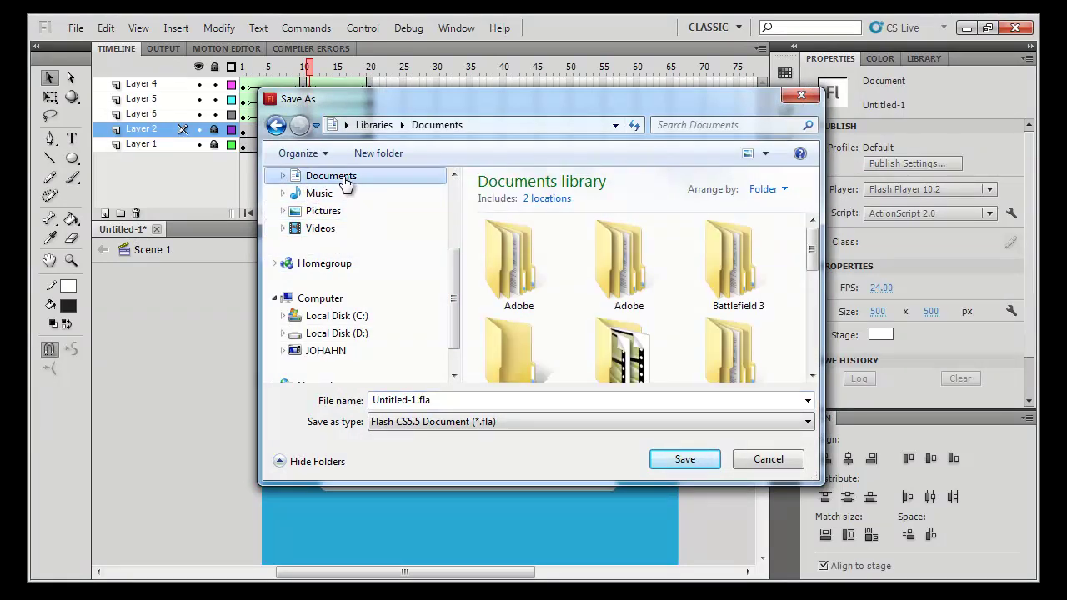
click(320, 228)
right_click(658, 322)
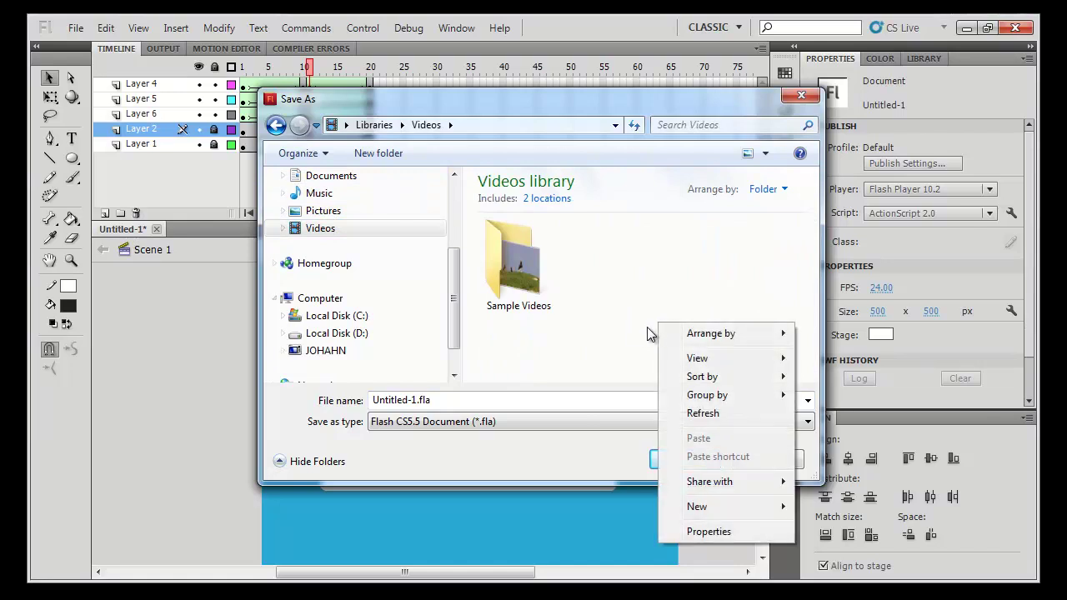
click(650, 333)
double_click(567, 399)
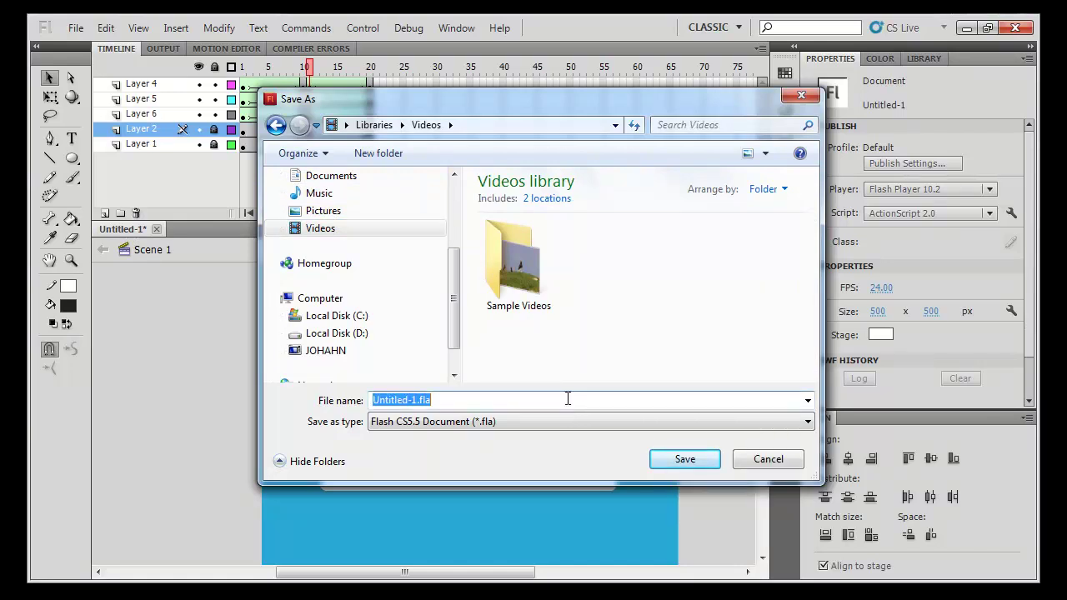
text(emotiuon)
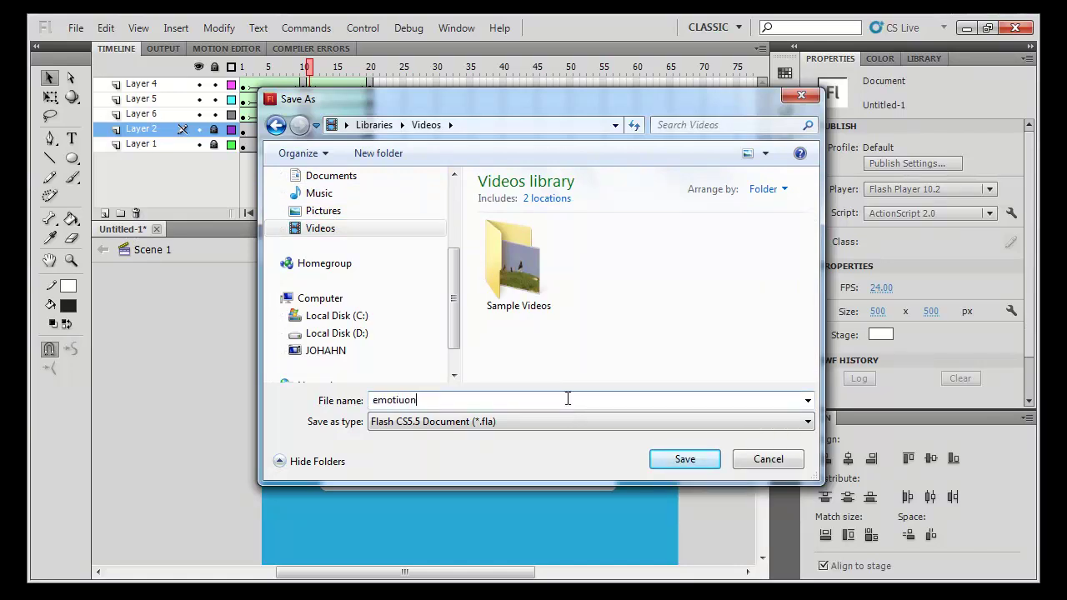
key(BackSpace)
key(BackSpace)
key(BackSpace)
text(on)
key(Return)
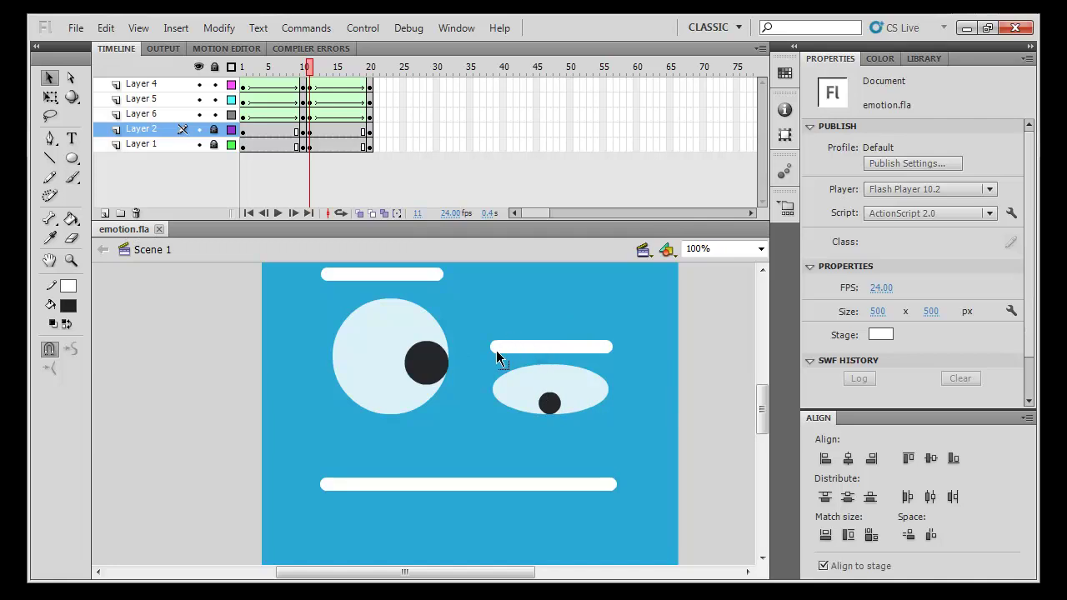
- Open the Export Movie dialog to check the available file types, then cancel it
key(ctrl+alt+shift+s)
click(537, 421)
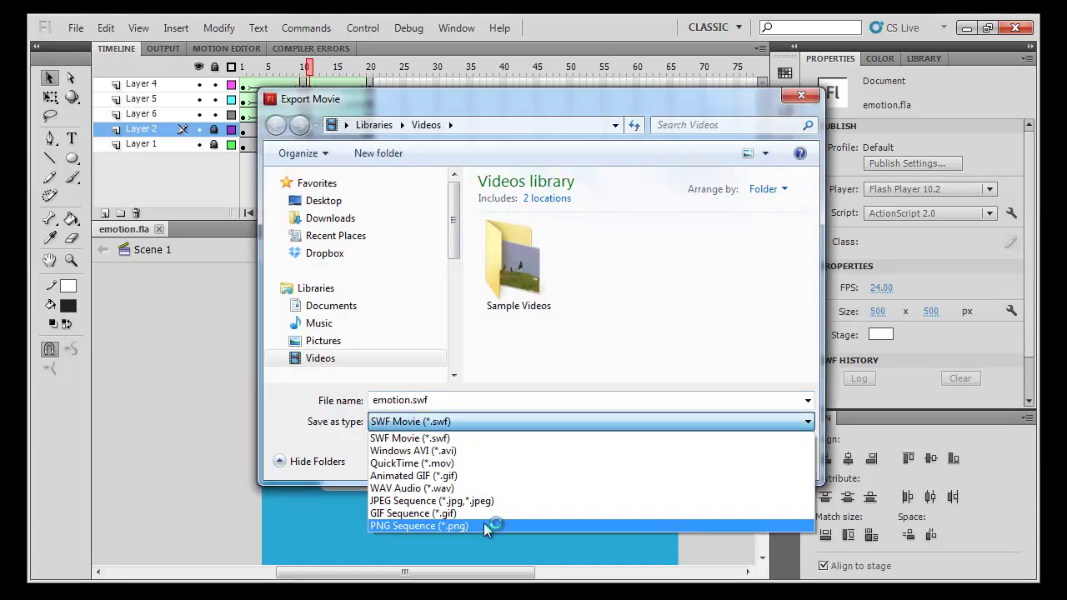
click(325, 417)
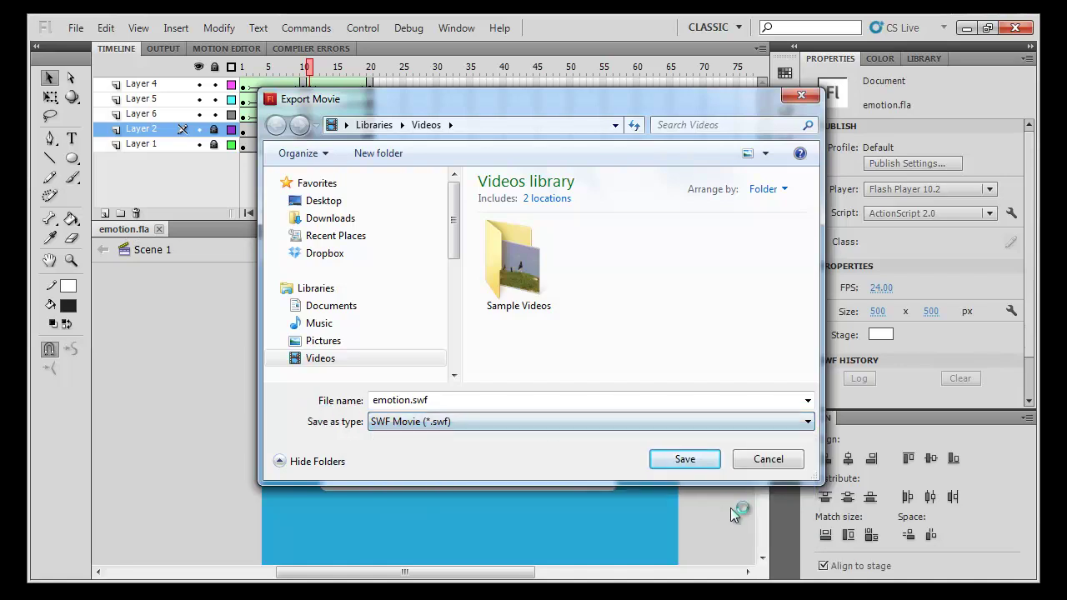
click(793, 461)
- Export the animation from the File menu as a PNG Sequence at 500×500, 72 dpi
click(81, 32)
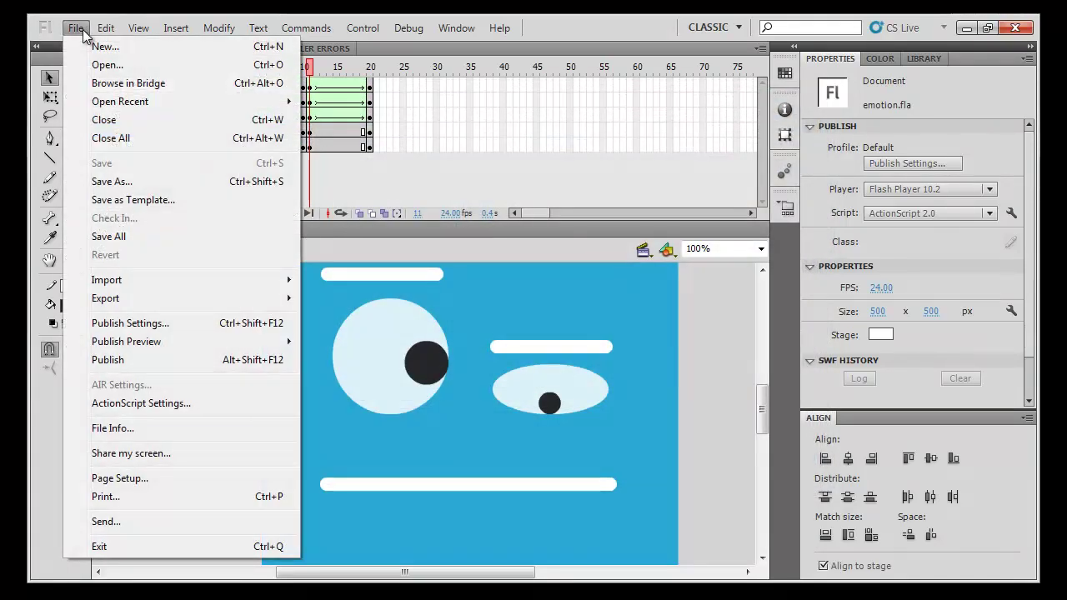
mouse_move(106, 299)
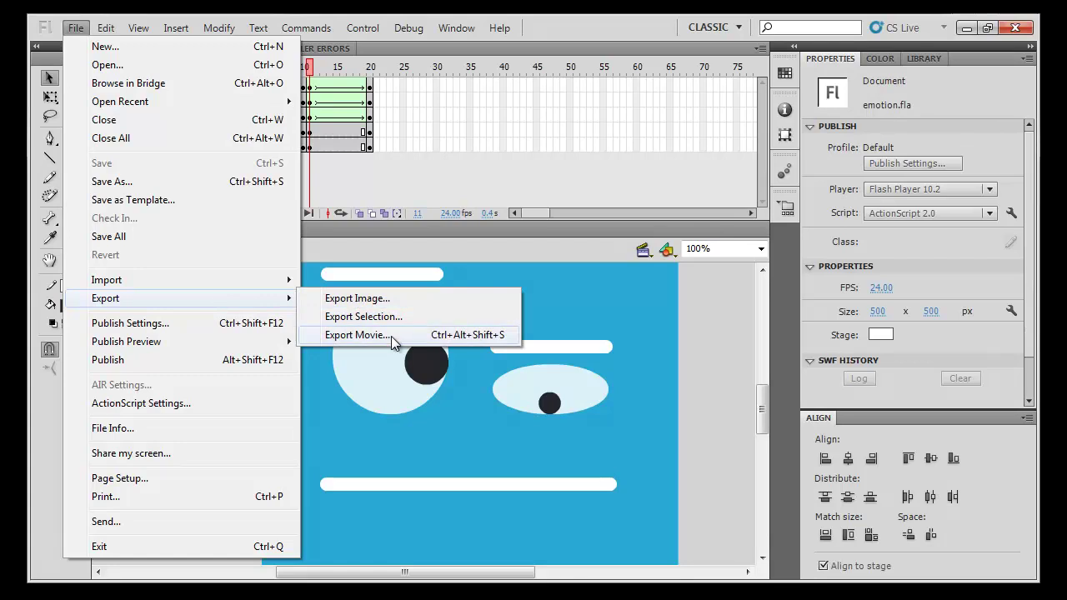
click(391, 336)
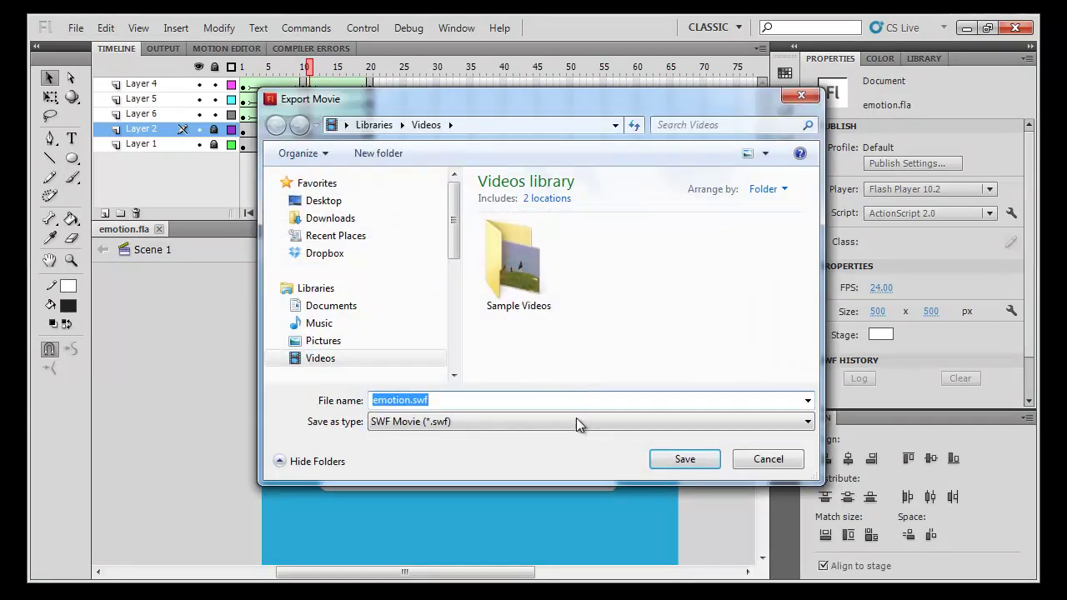
click(576, 421)
click(503, 526)
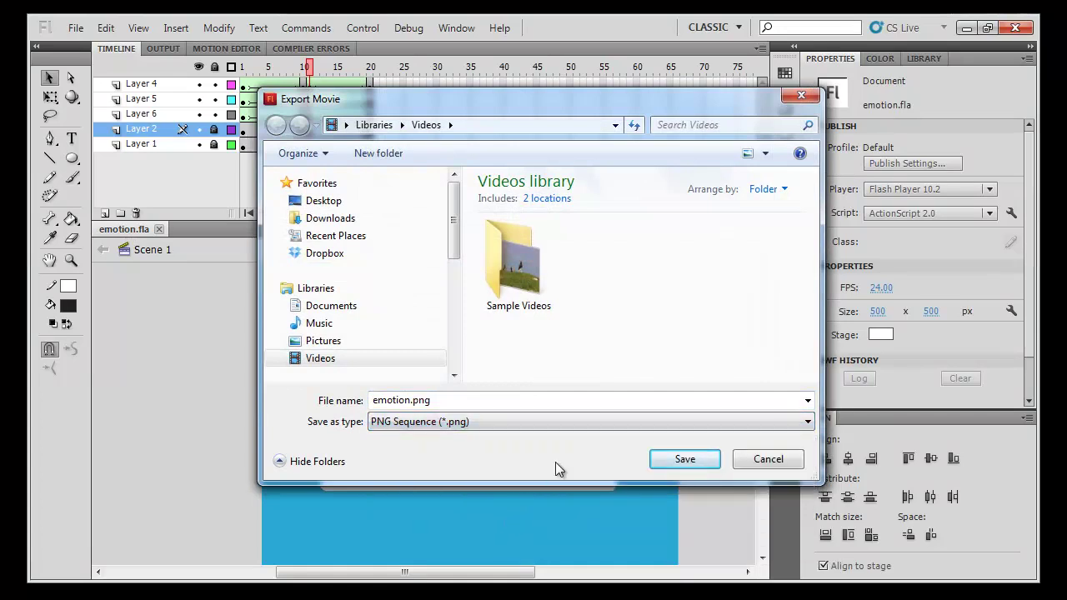
click(417, 400)
click(410, 400)
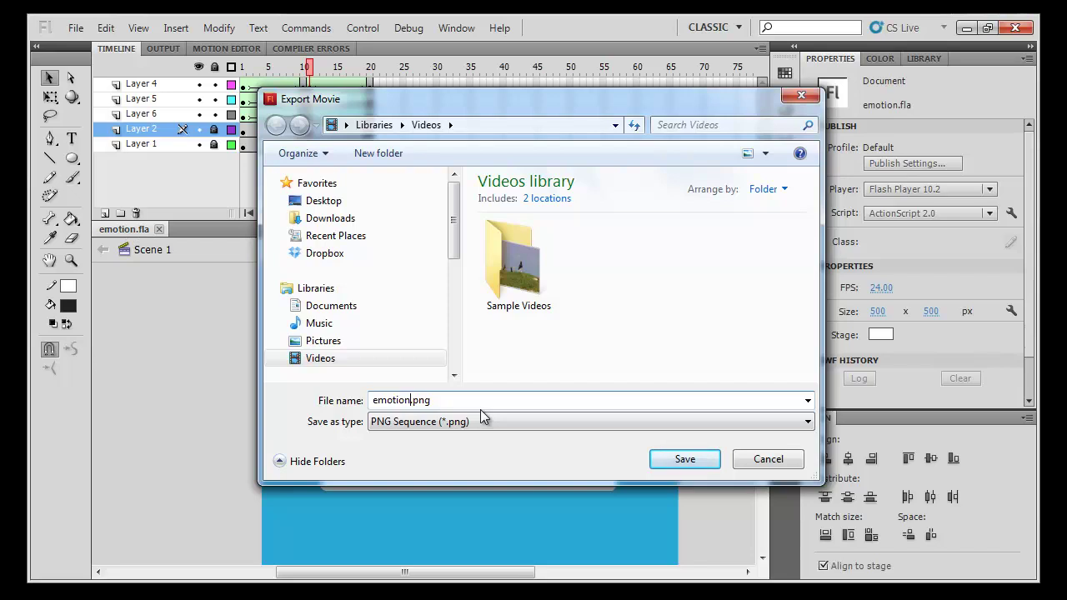
text(.)
key(BackSpace)
text(.)
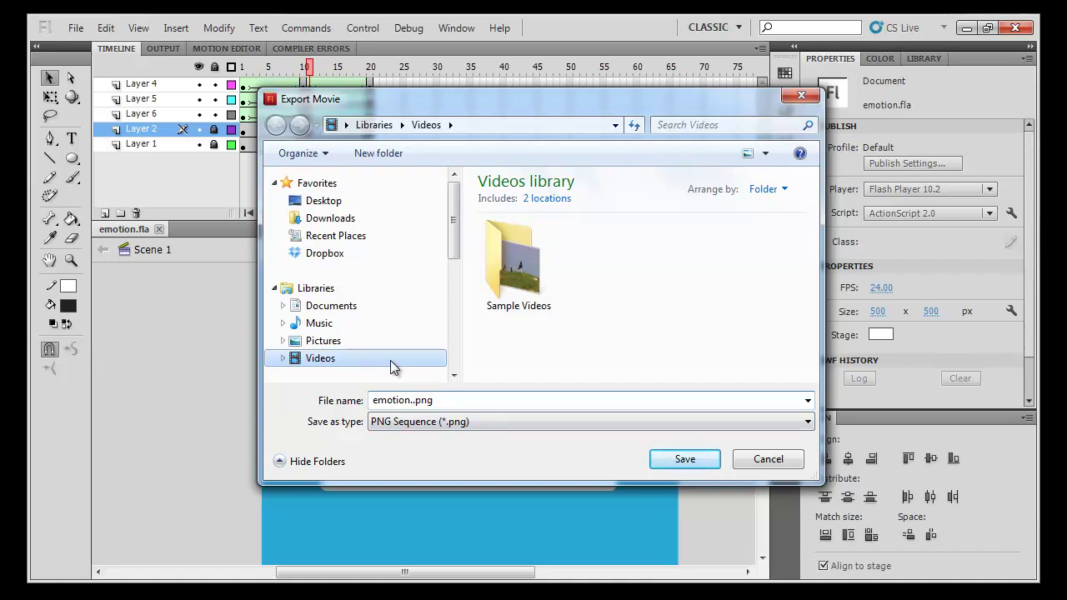
click(716, 461)
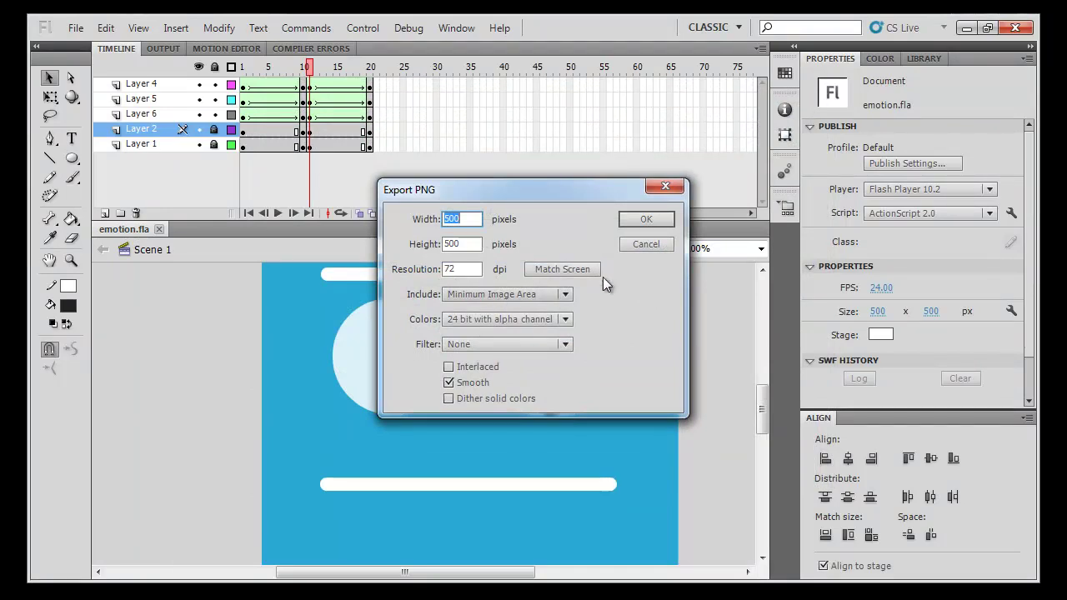
click(659, 221)
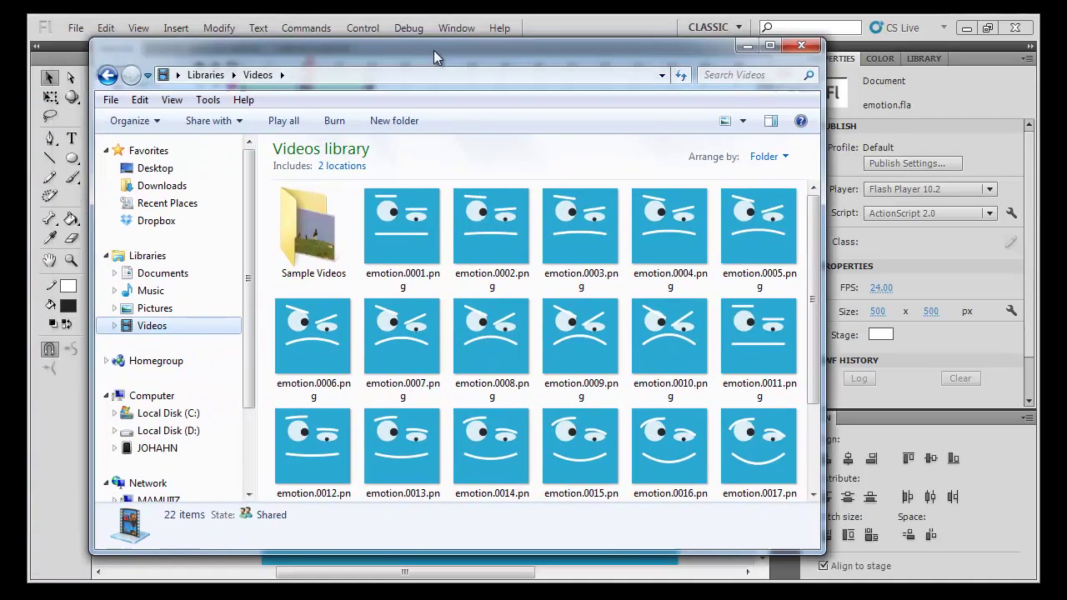
- Maximize the Videos library, open emotion.0001.png and scroll through all 20 frames, then close the viewer
drag(434, 50, 463, 58)
double_click(463, 58)
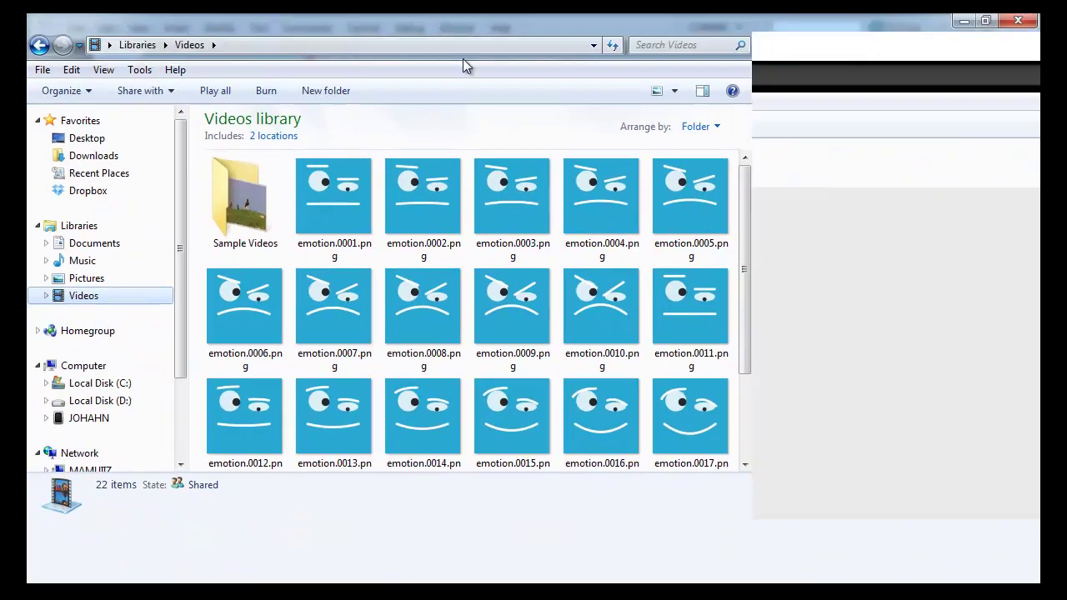
click(359, 213)
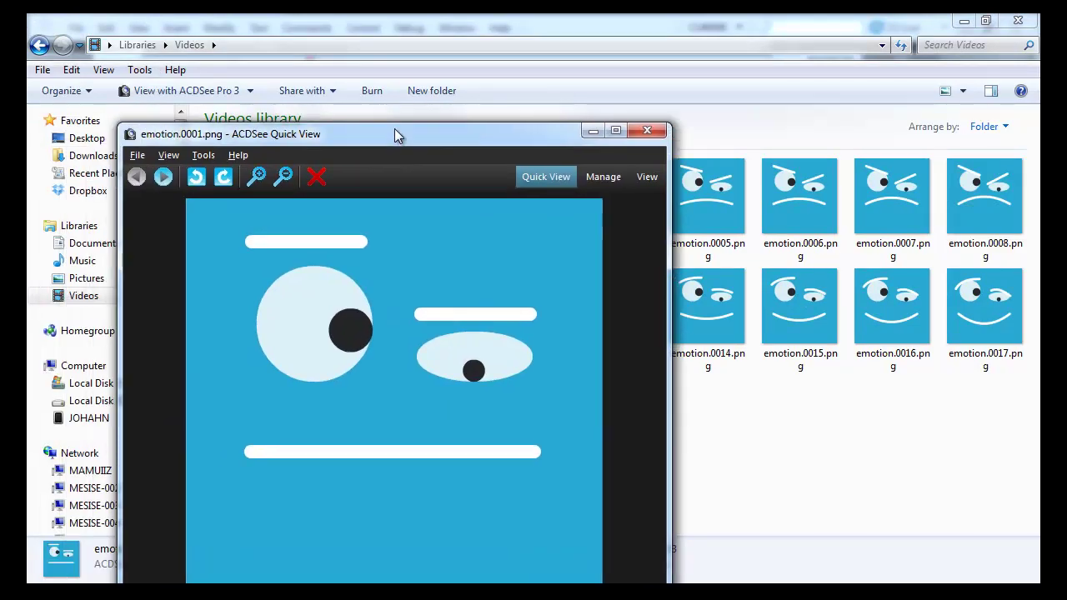
scroll(460, 165, down, 3)
scroll(461, 164, down, 3)
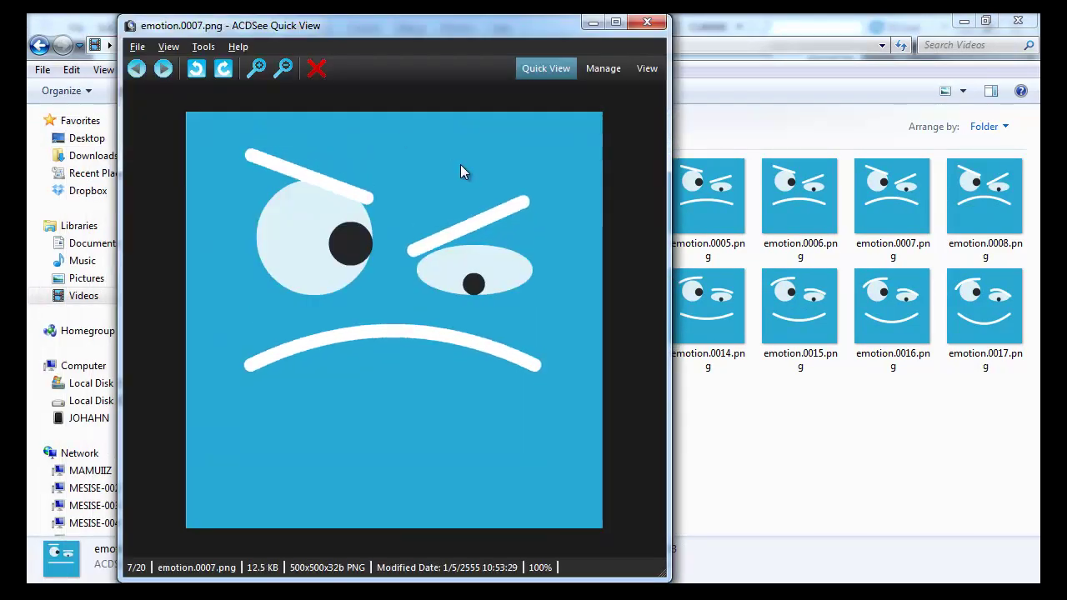
scroll(460, 164, down, 3)
scroll(460, 164, down, 4)
scroll(460, 165, down, 3)
scroll(460, 164, down, 3)
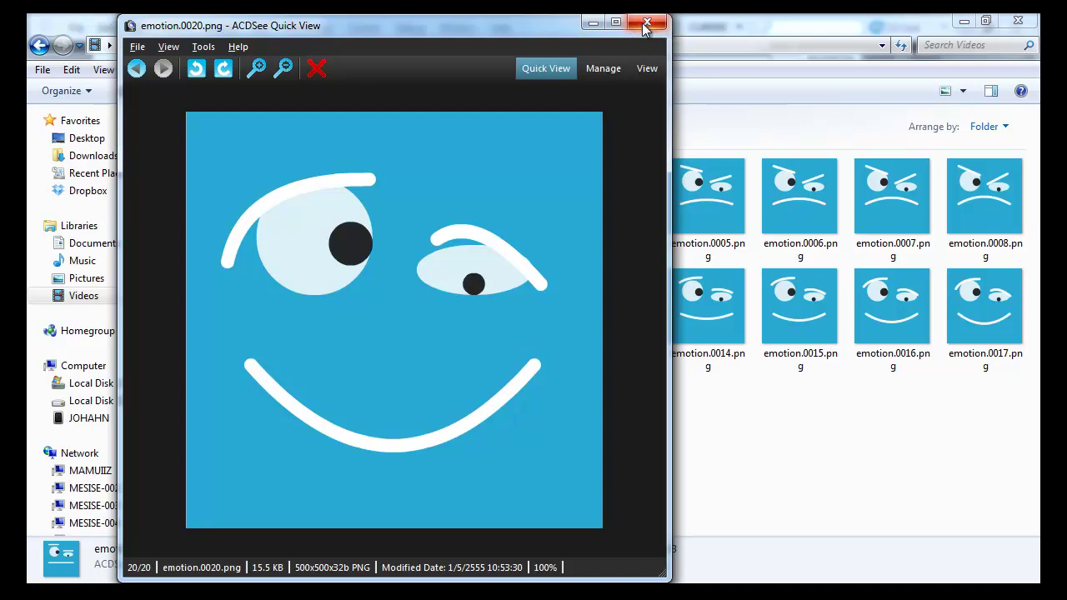
click(640, 22)
click(692, 461)
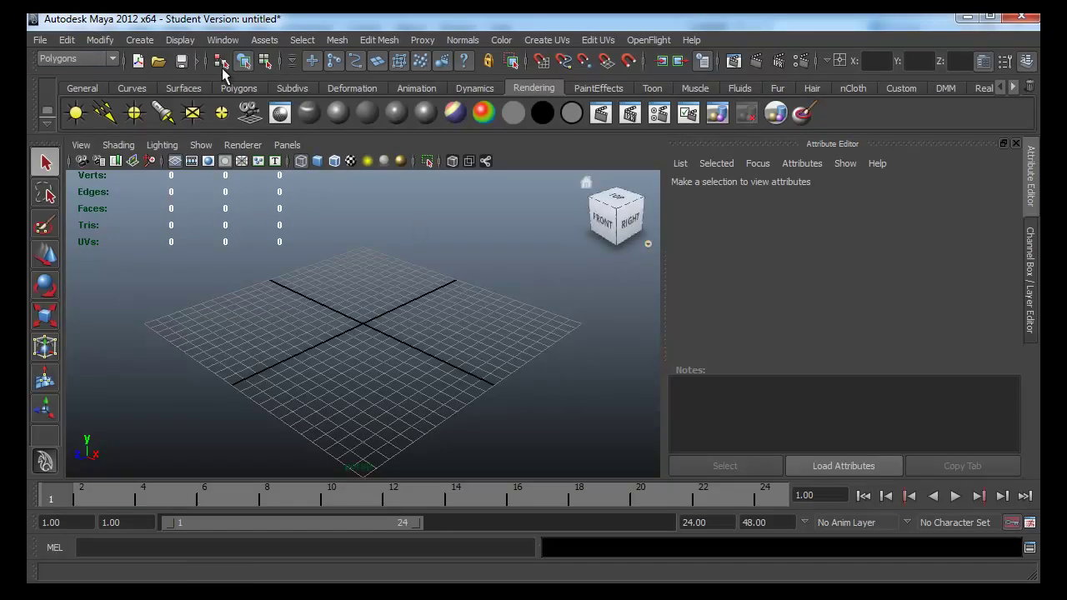
- Create a polygon cube, scale it up uniformly and raise it above the grid
click(239, 88)
click(107, 113)
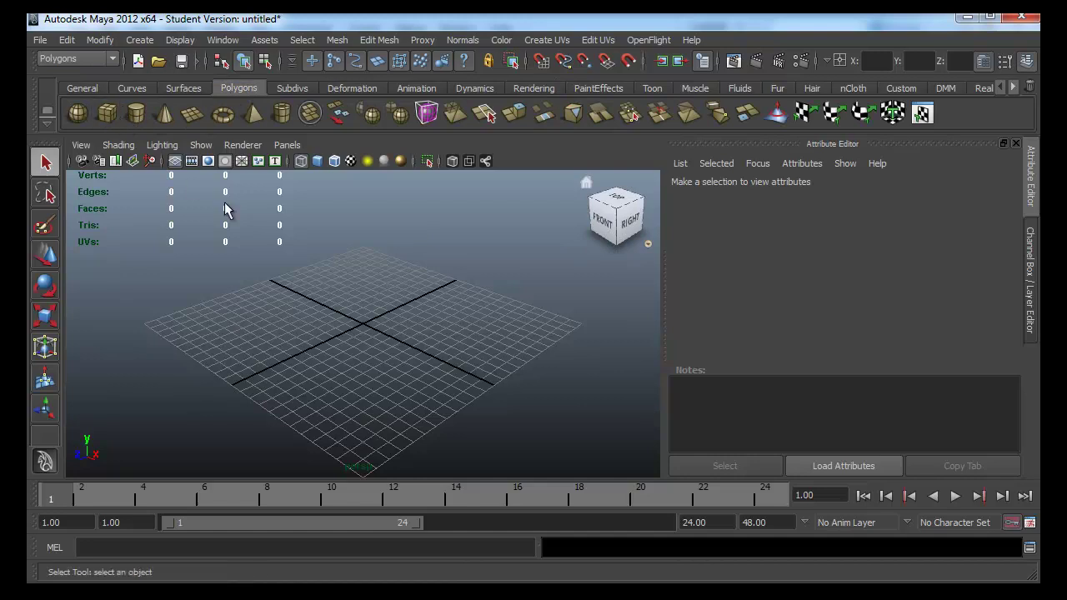
alt+drag(373, 325, 367, 275)
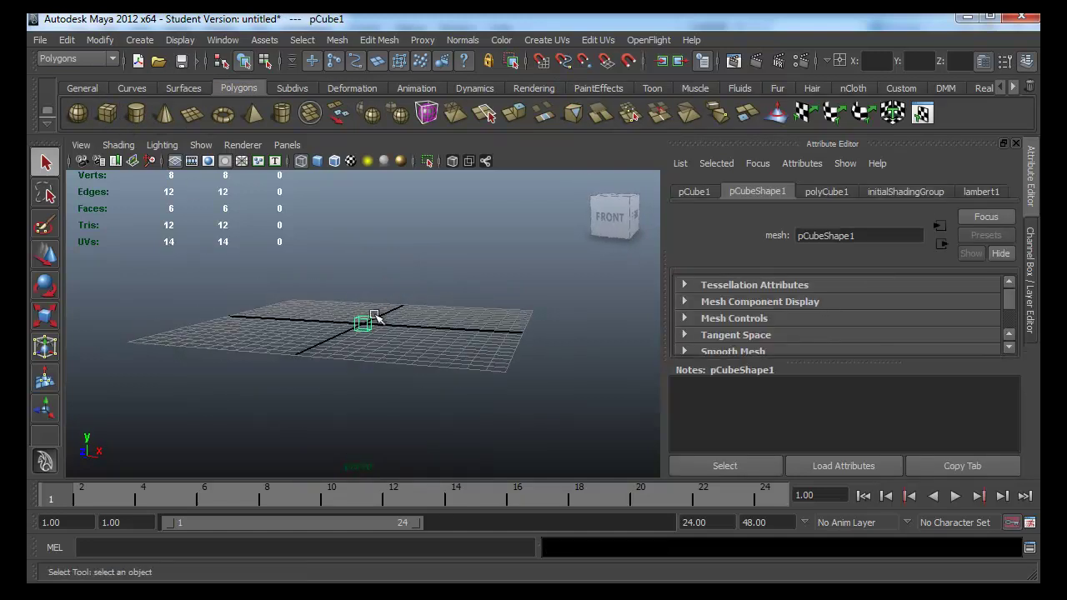
key(r)
mouse_move(361, 325)
mouse_down()
mouse_move(493, 278)
mouse_move(476, 267)
mouse_up()
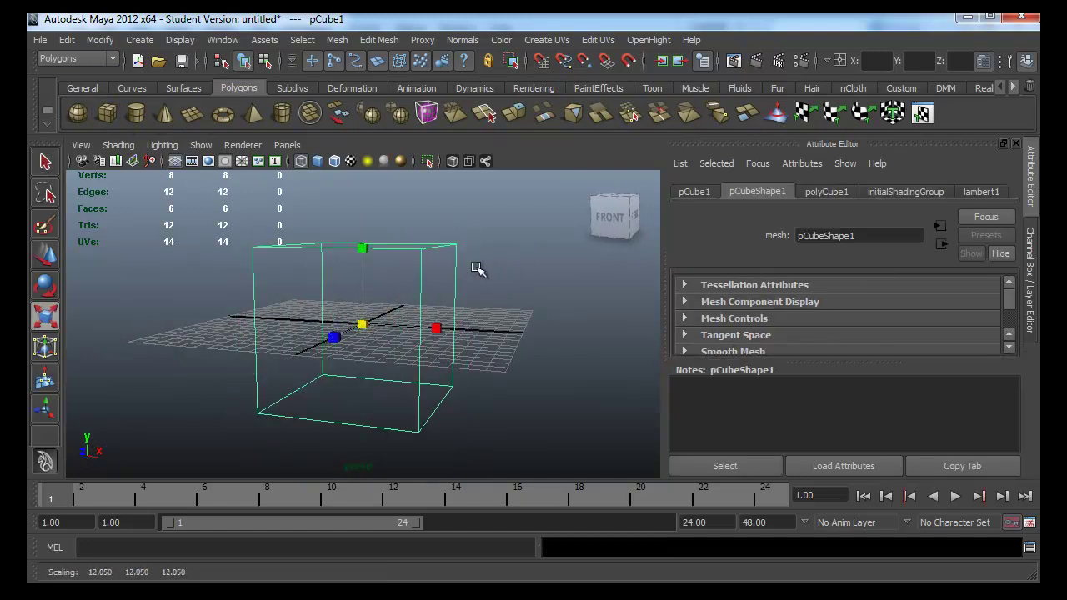
key(w)
mouse_move(362, 265)
mouse_down()
mouse_move(398, 161)
mouse_move(393, 209)
mouse_up()
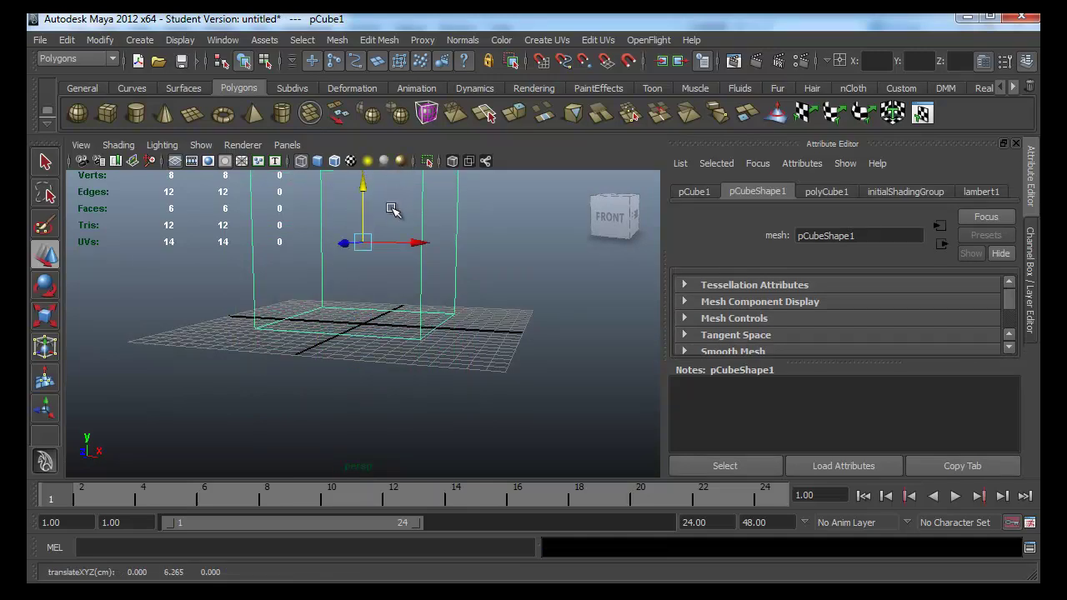
alt+middle_drag(393, 210, 404, 287)
- Switch the viewport to smooth shading (5) and open the Hypershade editor
key(5)
mouse_move(431, 319)
alt+mouse_down()
mouse_move(601, 345)
mouse_move(509, 325)
mouse_move(443, 341)
mouse_move(492, 324)
alt+mouse_up()
click(222, 40)
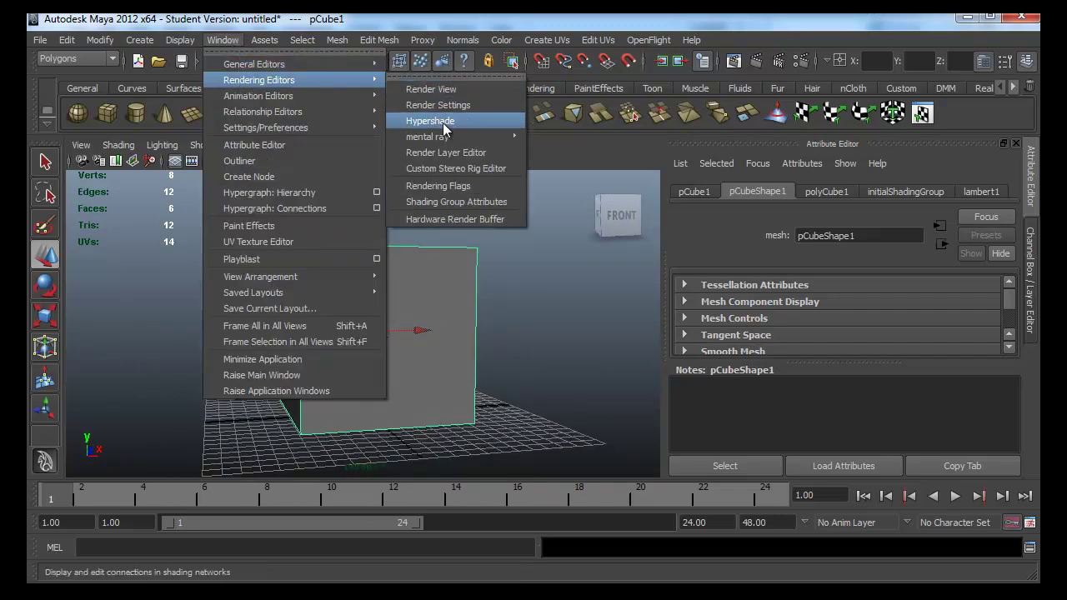
click(443, 123)
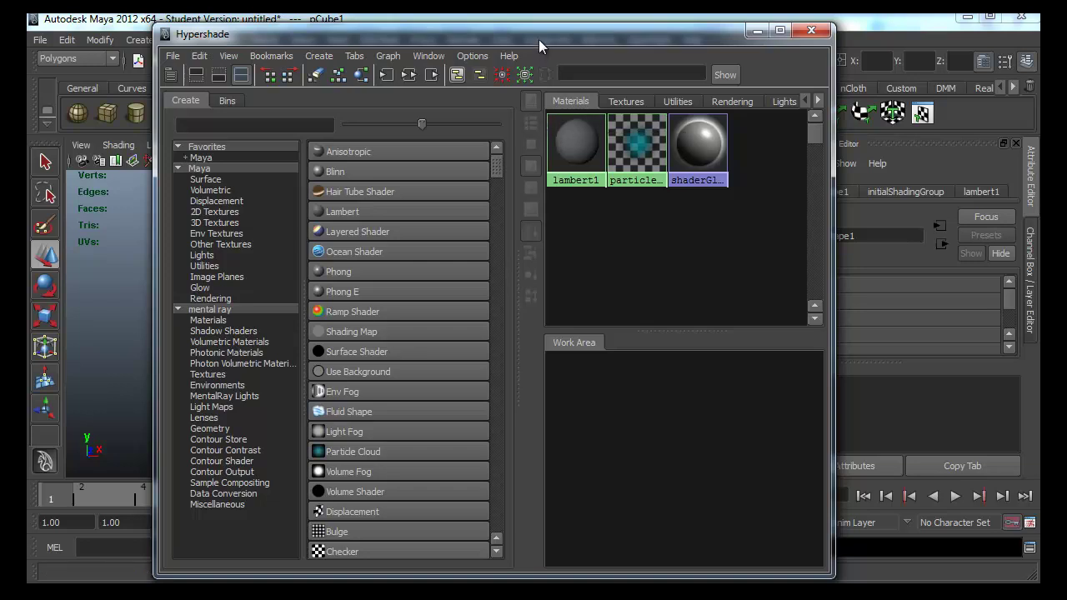
- Create a new lambert2 material and map a File texture onto its Color
drag(538, 40, 404, 182)
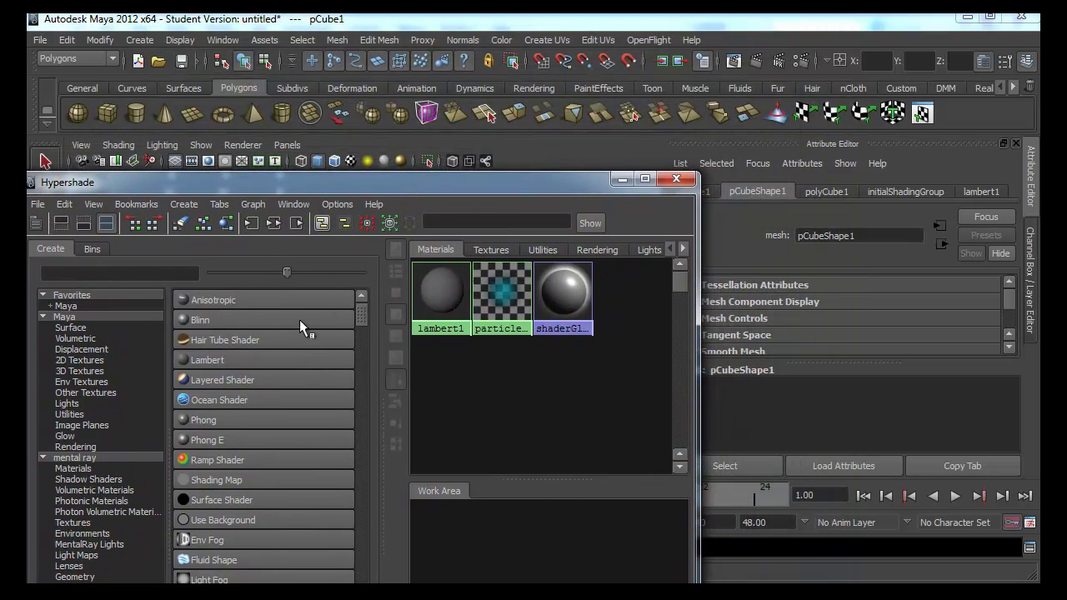
click(227, 358)
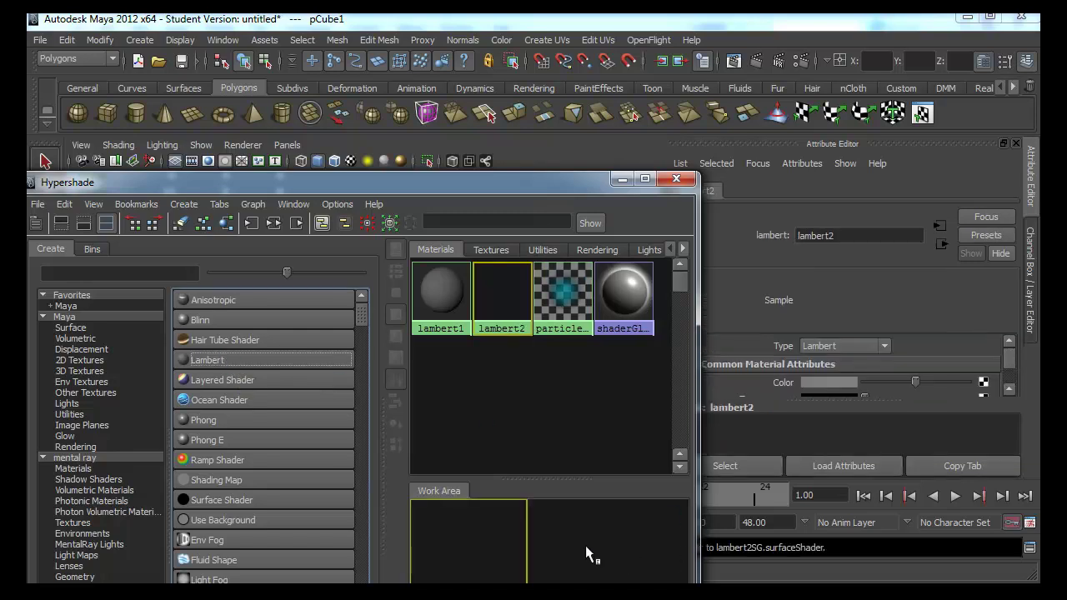
drag(448, 523, 527, 525)
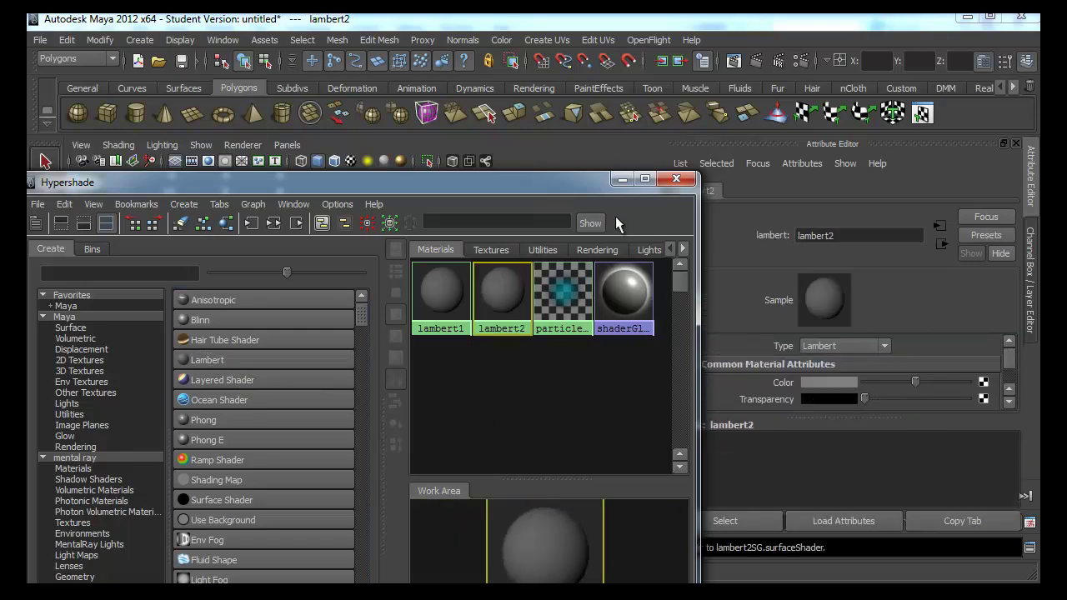
mouse_move(592, 186)
mouse_down()
mouse_move(539, 147)
mouse_move(526, 116)
mouse_up()
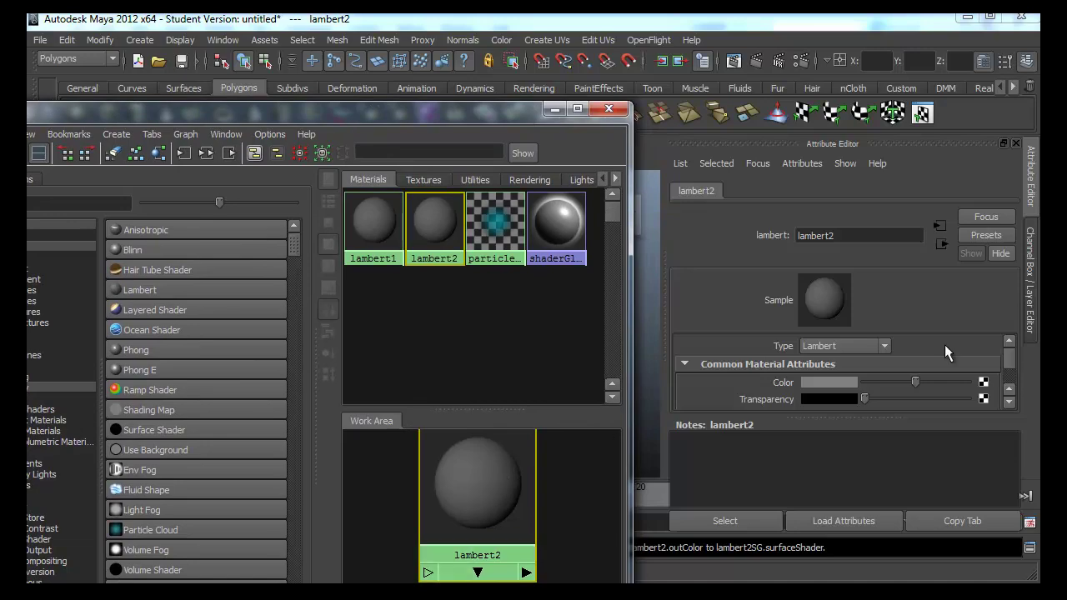
click(987, 384)
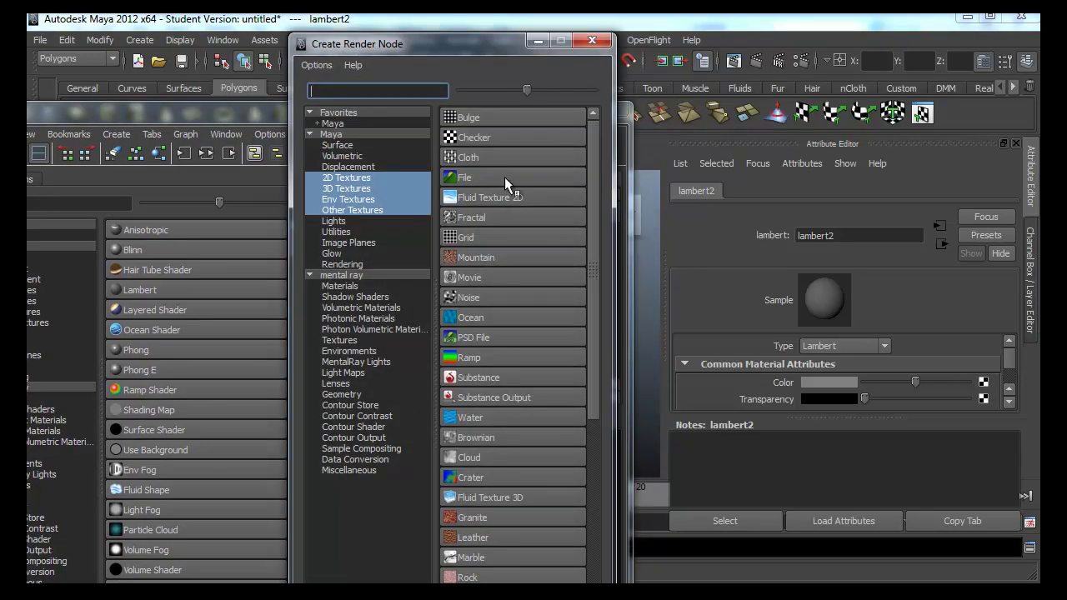
click(505, 177)
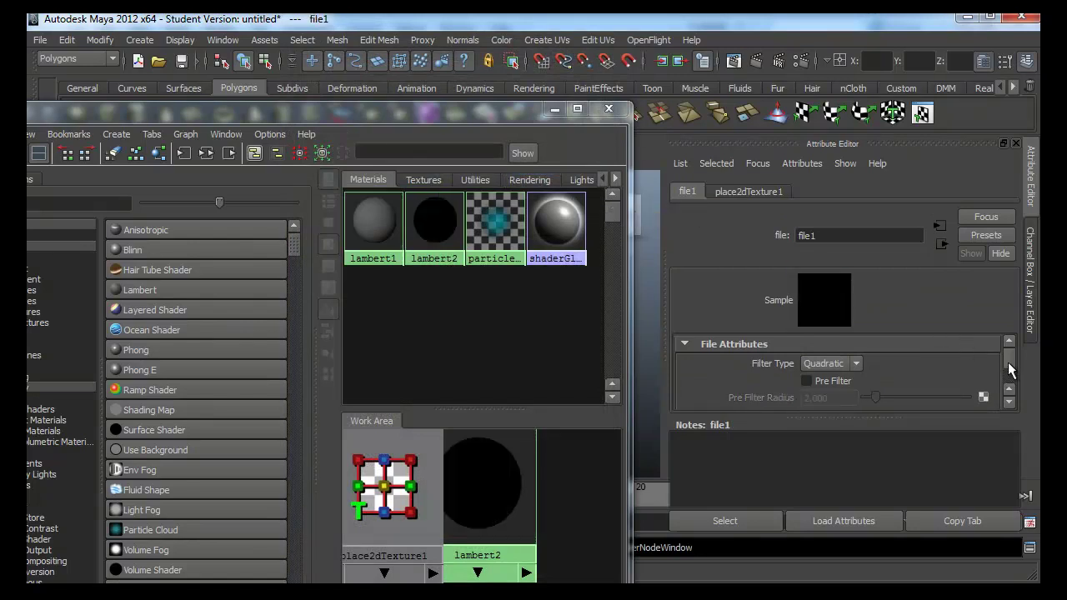
- Browse for file1's image and navigate to the C: drive
drag(1010, 370, 1007, 358)
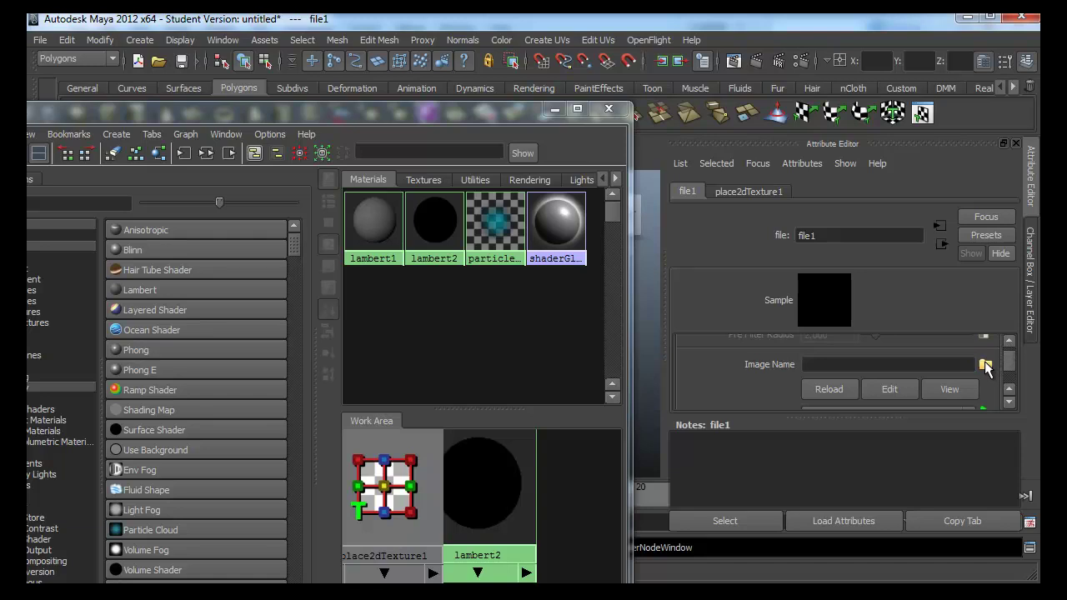
click(985, 364)
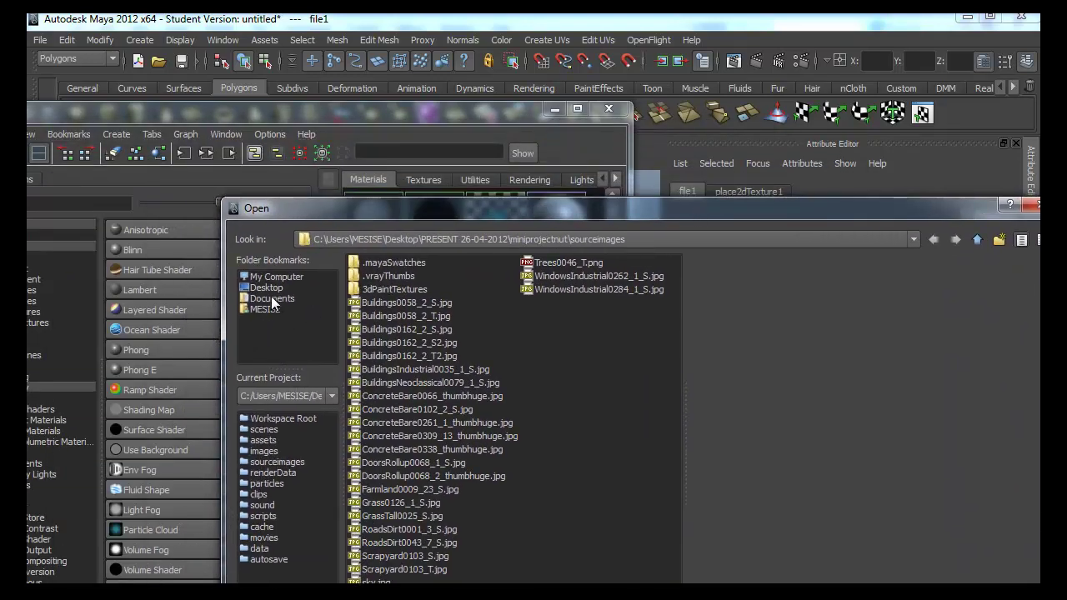
click(271, 298)
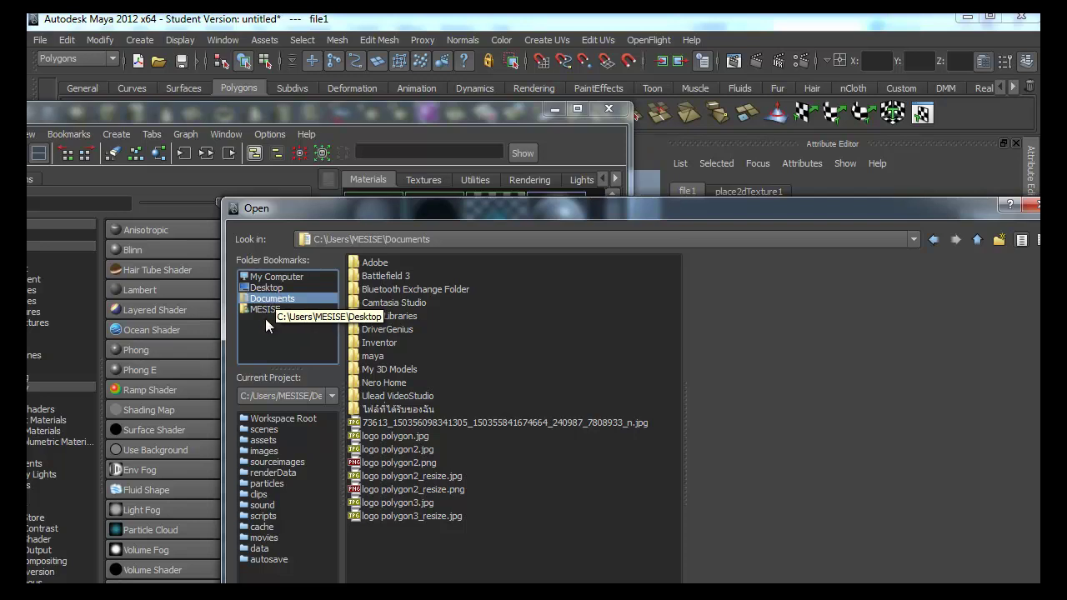
click(275, 277)
double_click(367, 264)
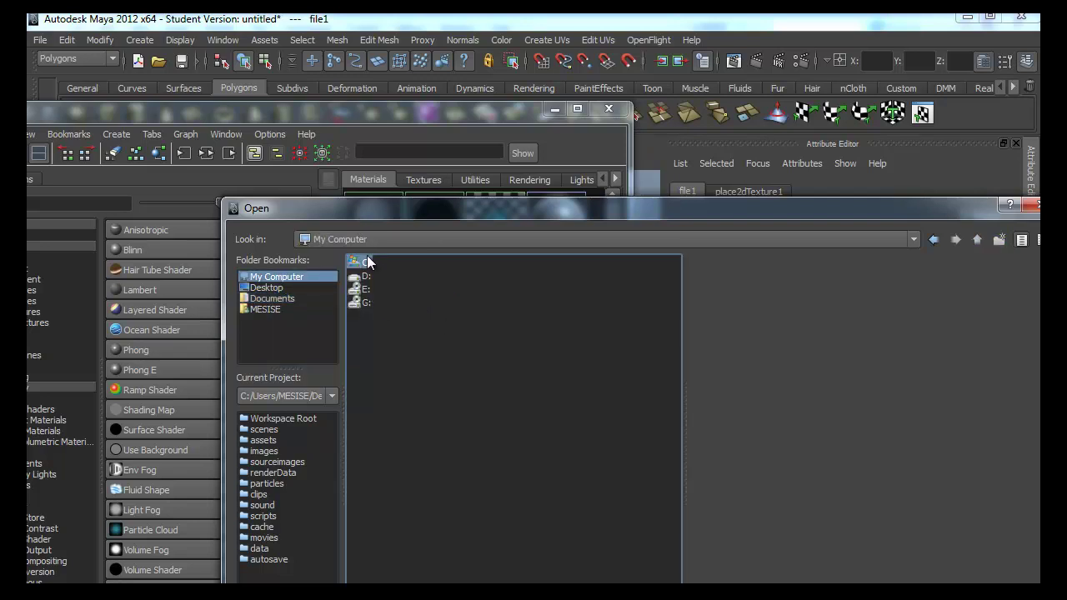
drag(478, 204, 27, 122)
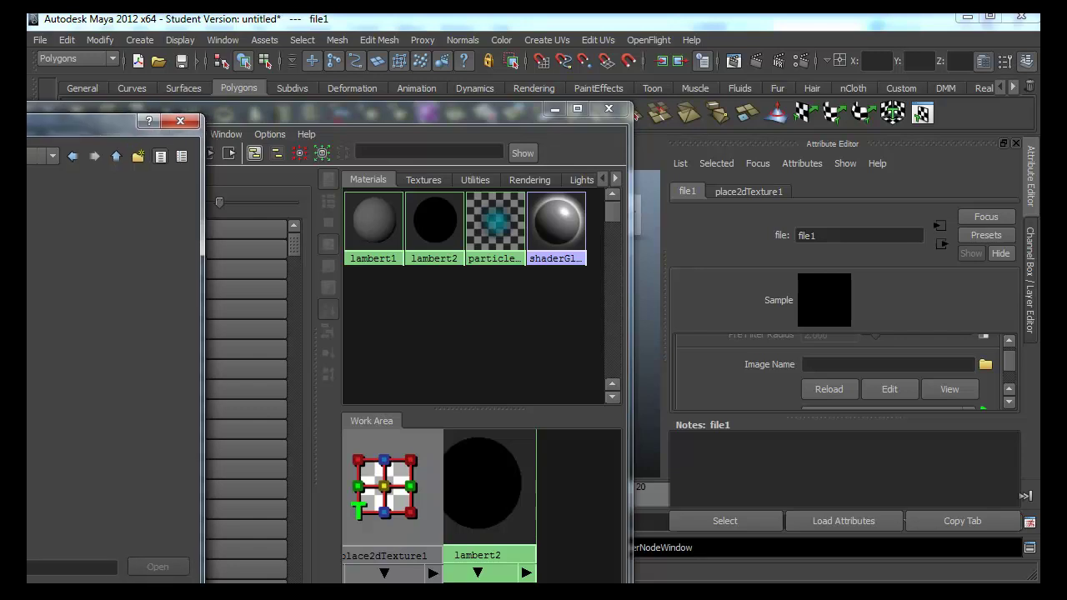
drag(83, 123, 284, 153)
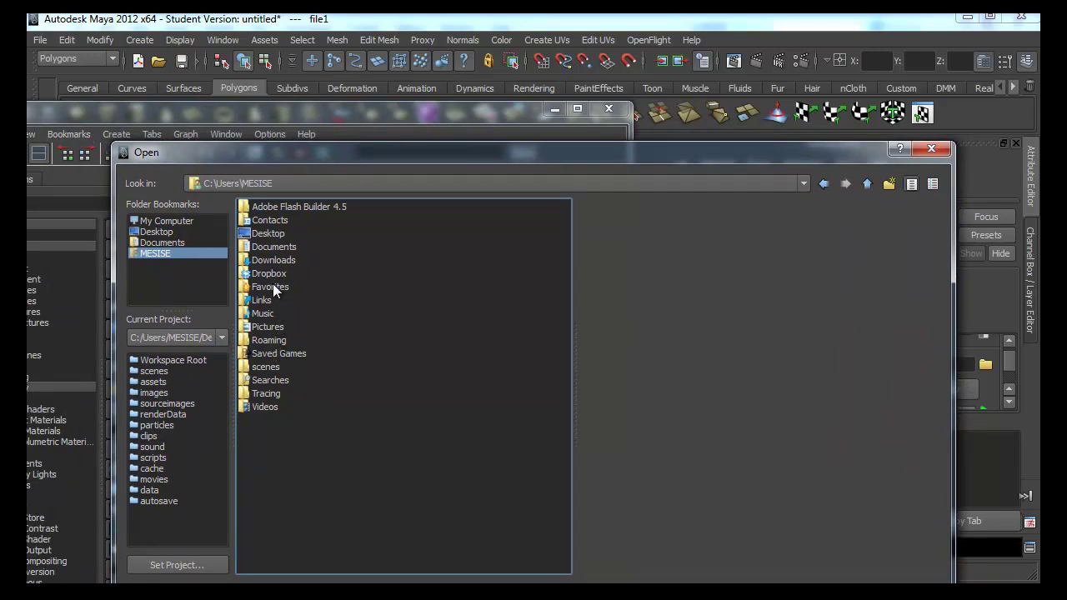
- Choose emotion.0001.png in the Videos folder and load it as the texture image
double_click(264, 405)
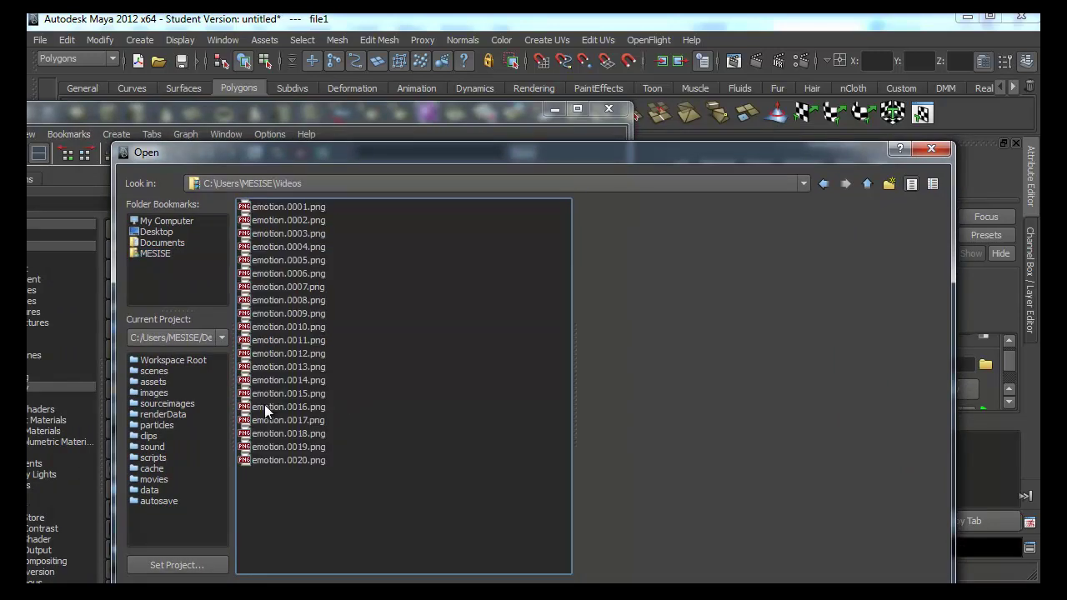
click(303, 207)
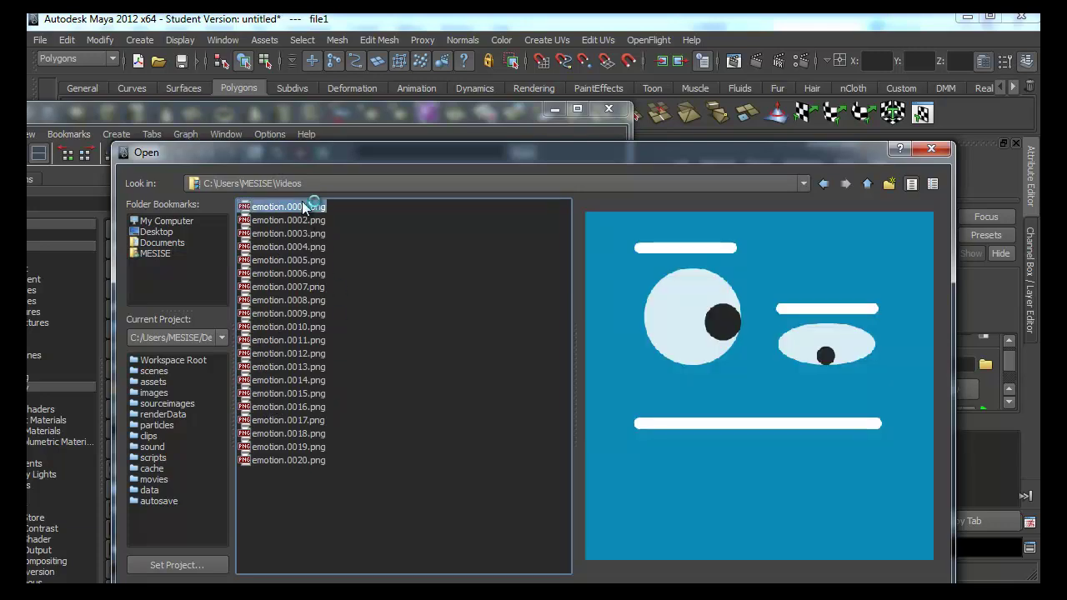
click(306, 314)
key(Down)
key(Down)
key(Down)
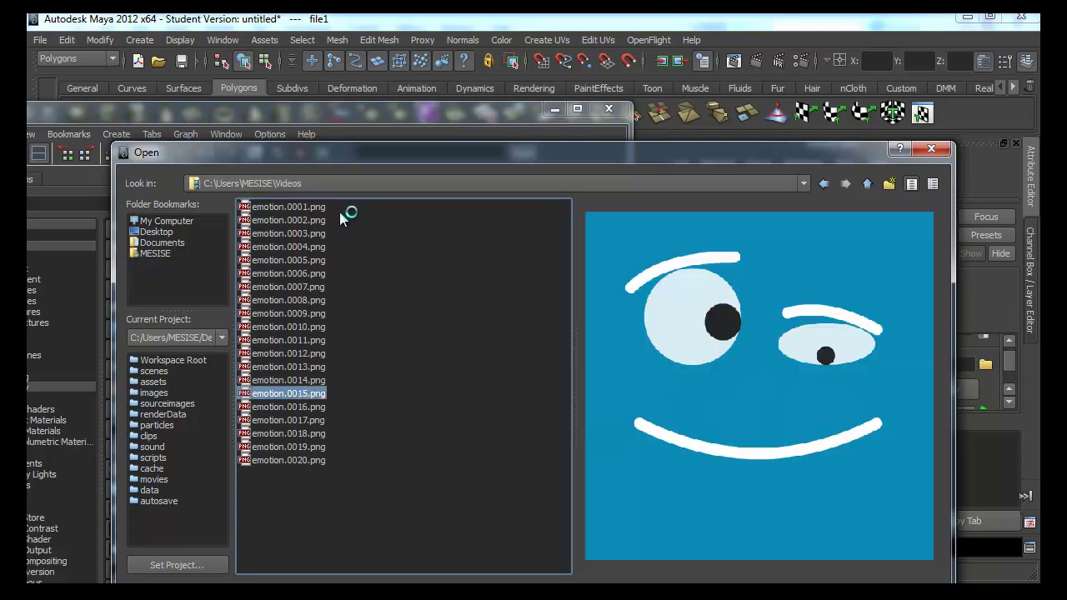
click(321, 206)
drag(449, 152, 441, 96)
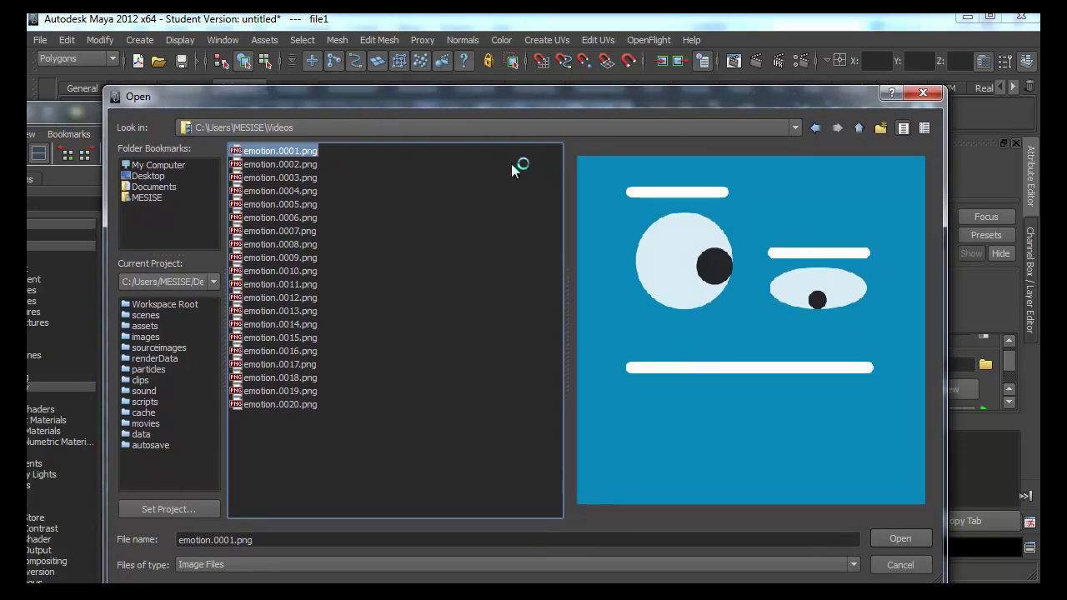
click(886, 542)
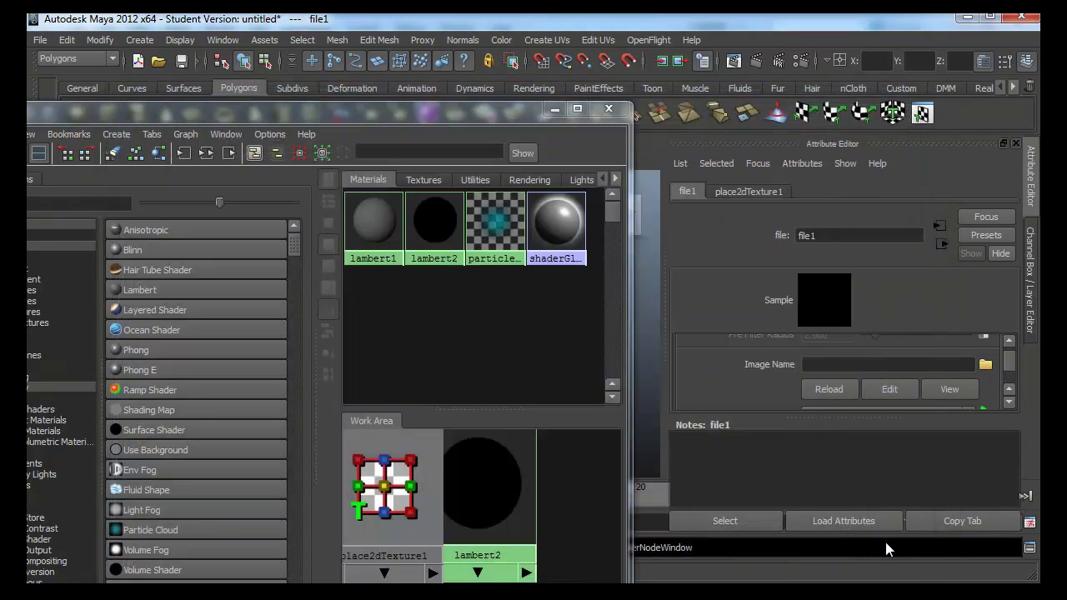
click(530, 117)
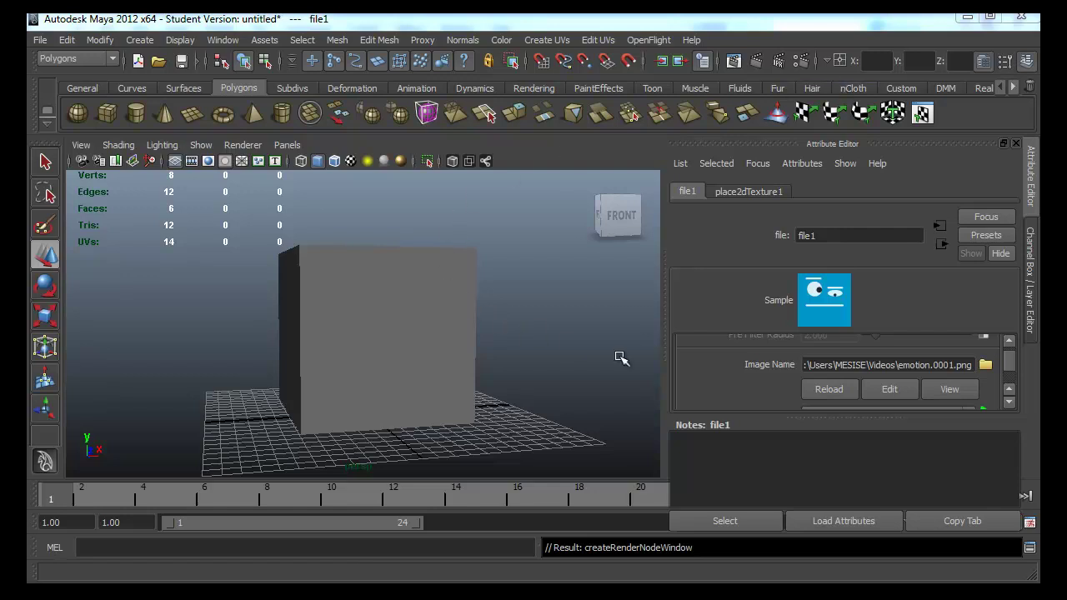
- Enable Use Image Sequence on file1, then step to frame 2 and back to frame 1
drag(943, 417, 942, 499)
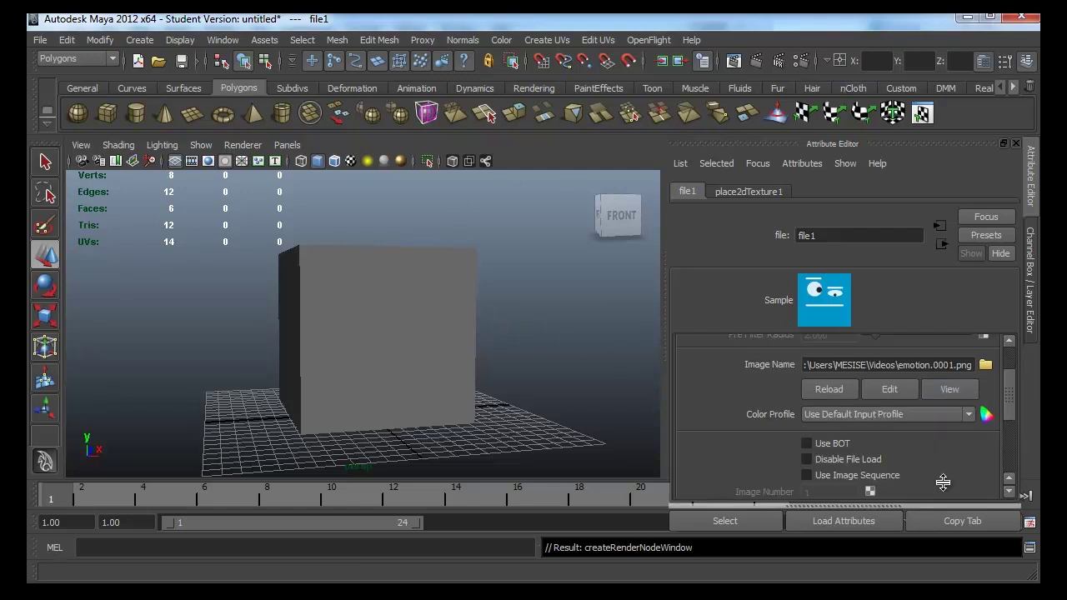
click(878, 475)
scroll(884, 475, down, 2)
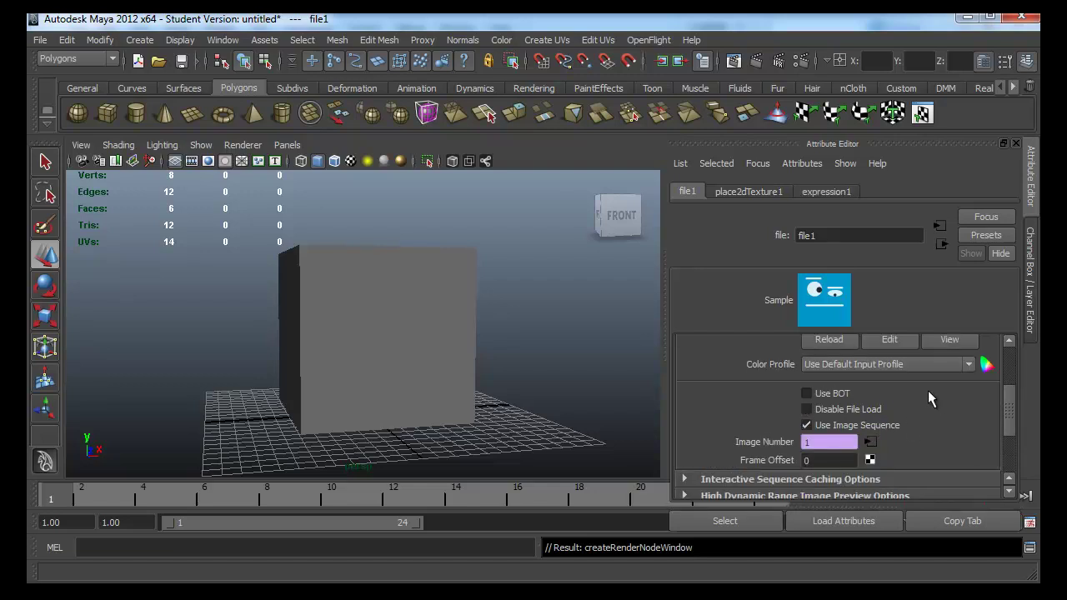
click(89, 496)
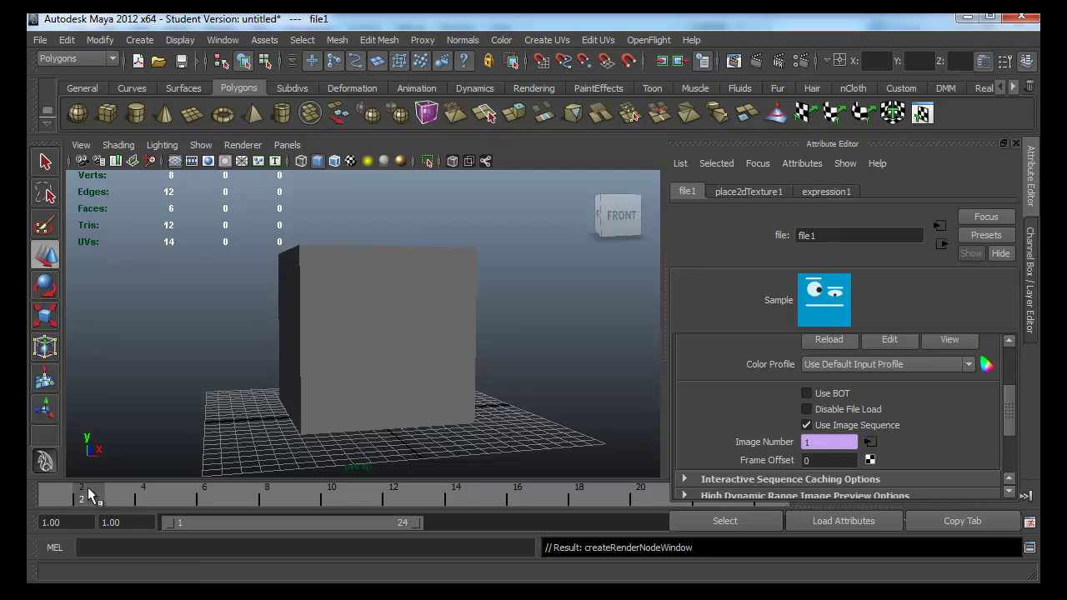
click(51, 497)
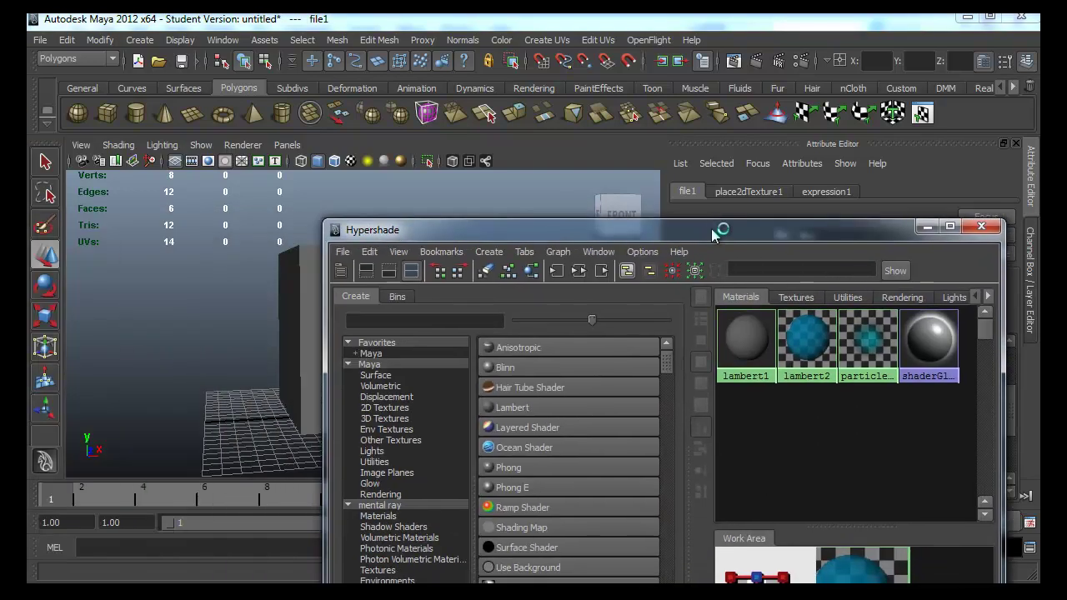
- Assign lambert2 to pCube1, switch to textured display (6) and select the cube
drag(702, 235, 837, 222)
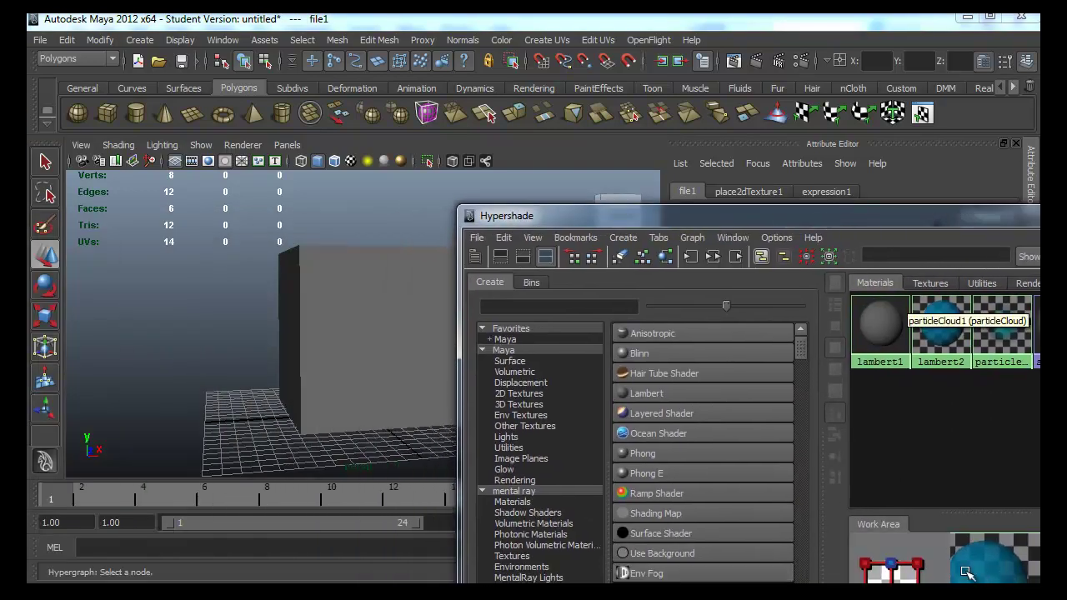
drag(948, 217, 932, 187)
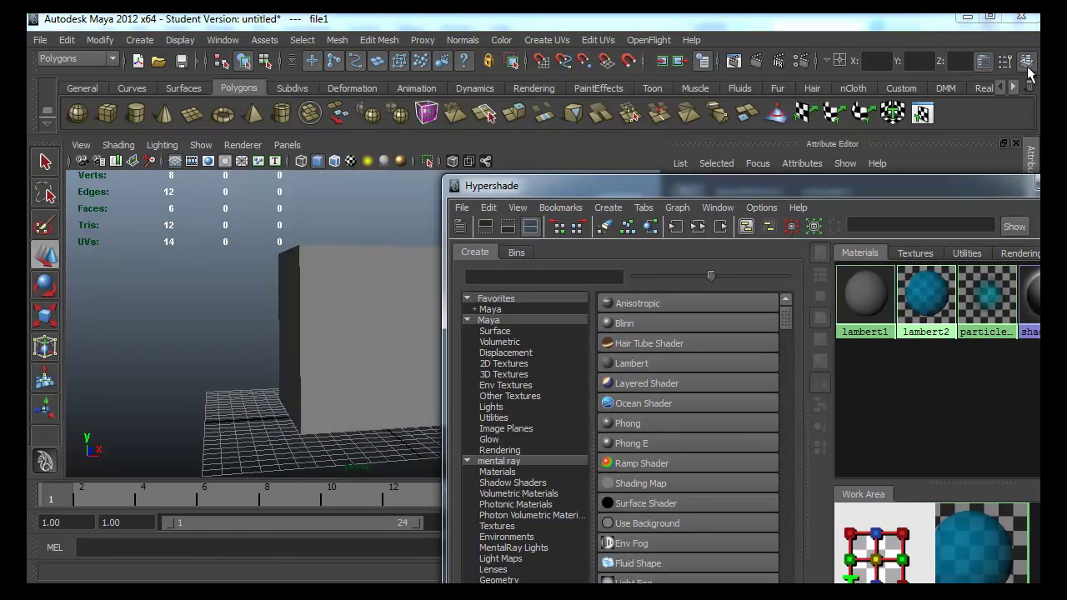
click(1037, 185)
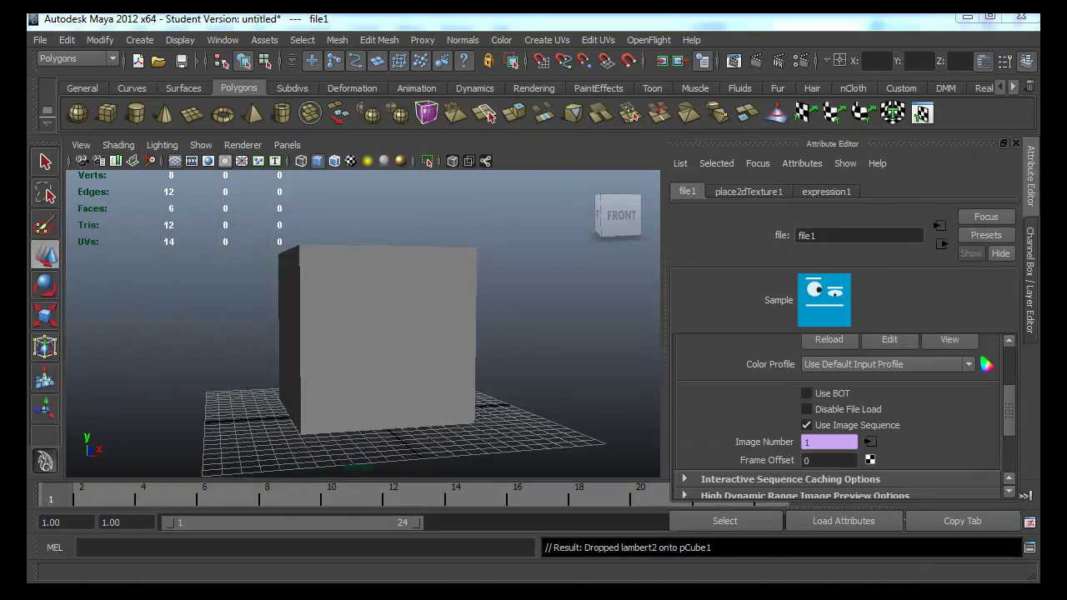
click(317, 215)
key(6)
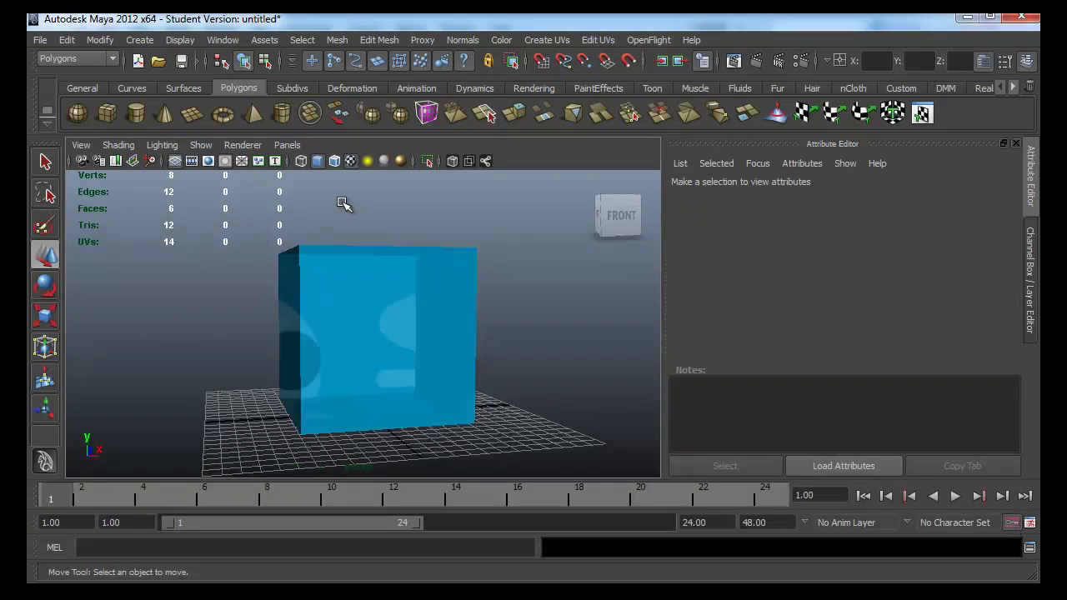
mouse_move(345, 203)
alt+mouse_down()
mouse_move(494, 250)
mouse_move(338, 341)
mouse_move(374, 367)
mouse_move(345, 348)
mouse_move(236, 322)
mouse_move(322, 306)
mouse_move(412, 341)
mouse_move(434, 322)
alt+mouse_up()
click(356, 307)
- Apply Planar Mapping to the cube projected from the Z axis
click(462, 40)
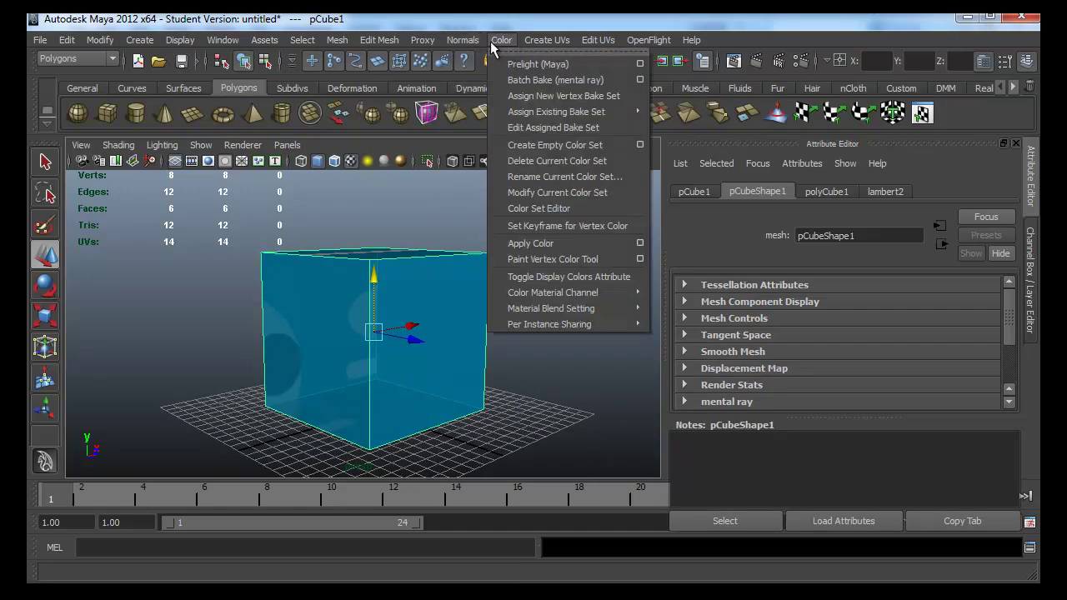
click(592, 18)
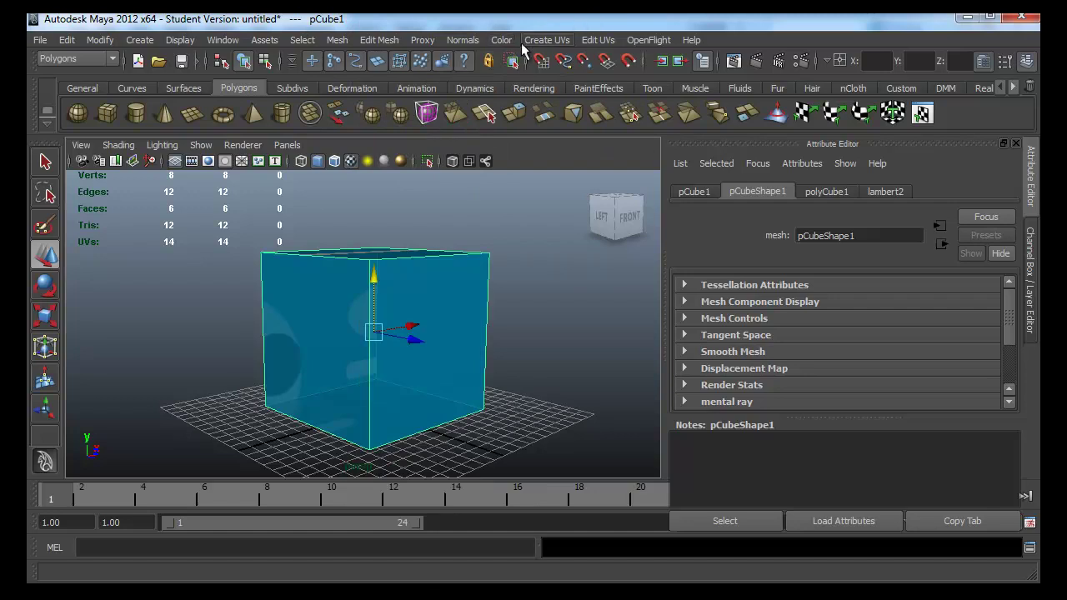
click(547, 40)
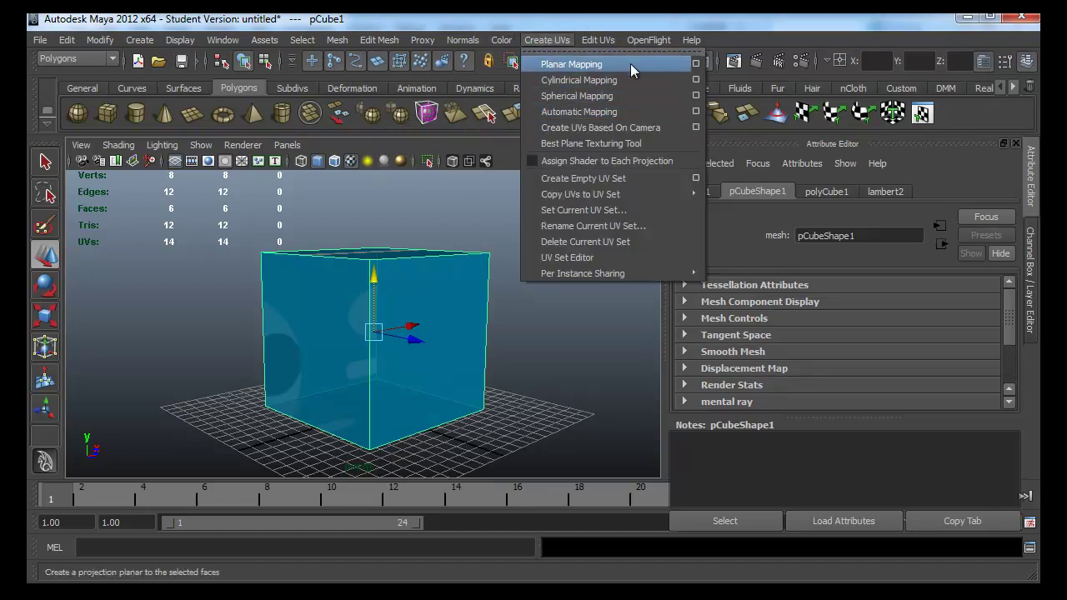
click(696, 64)
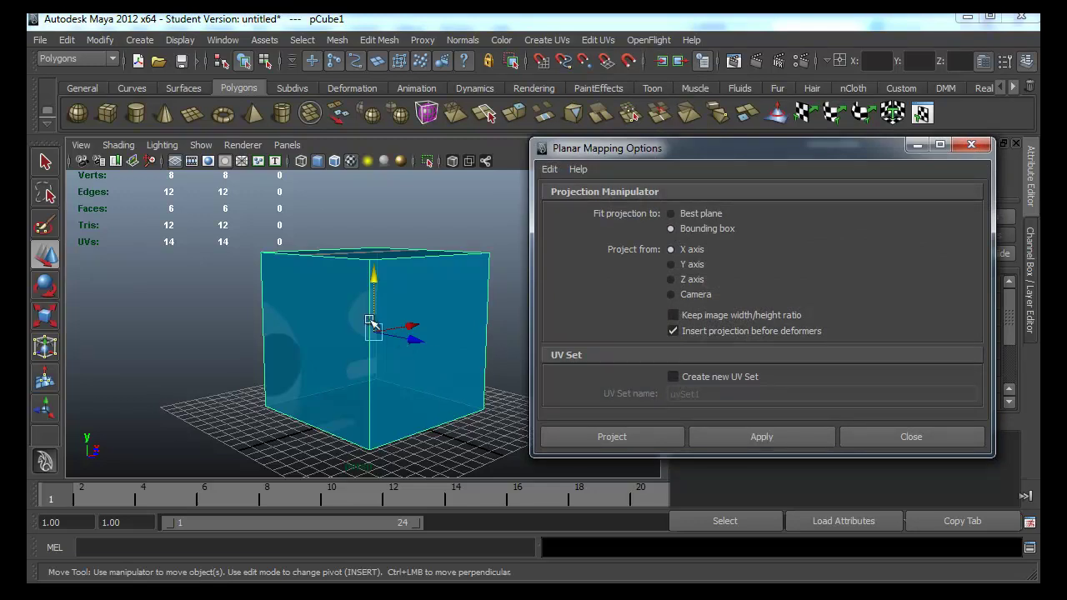
alt+drag(451, 409, 381, 350)
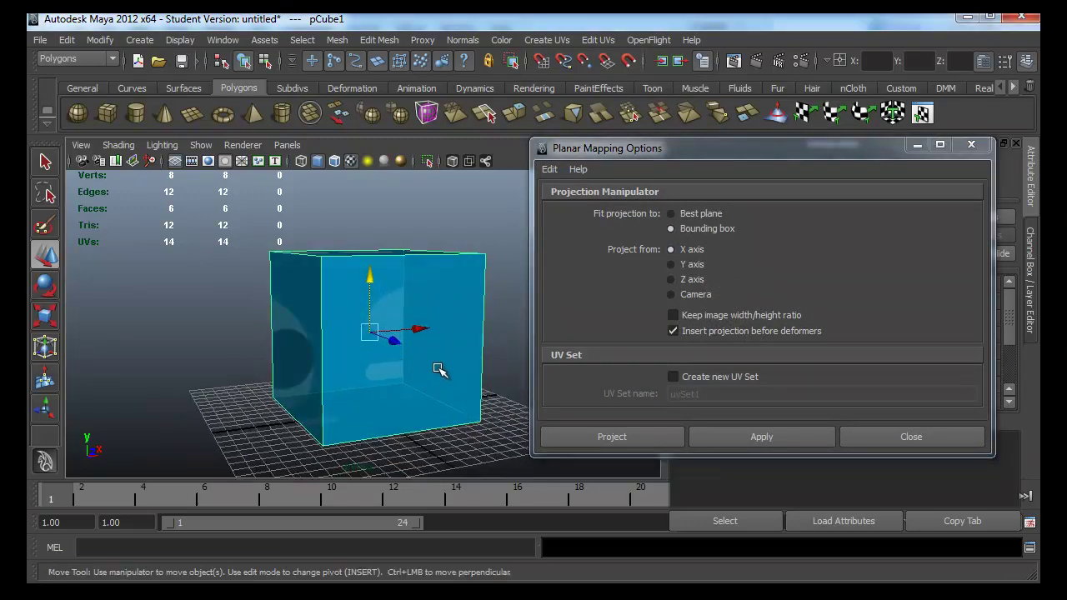
mouse_move(440, 370)
alt+mouse_down()
mouse_move(409, 395)
mouse_move(312, 381)
mouse_move(374, 381)
mouse_move(422, 355)
mouse_move(448, 369)
mouse_move(467, 326)
mouse_move(500, 317)
alt+mouse_up()
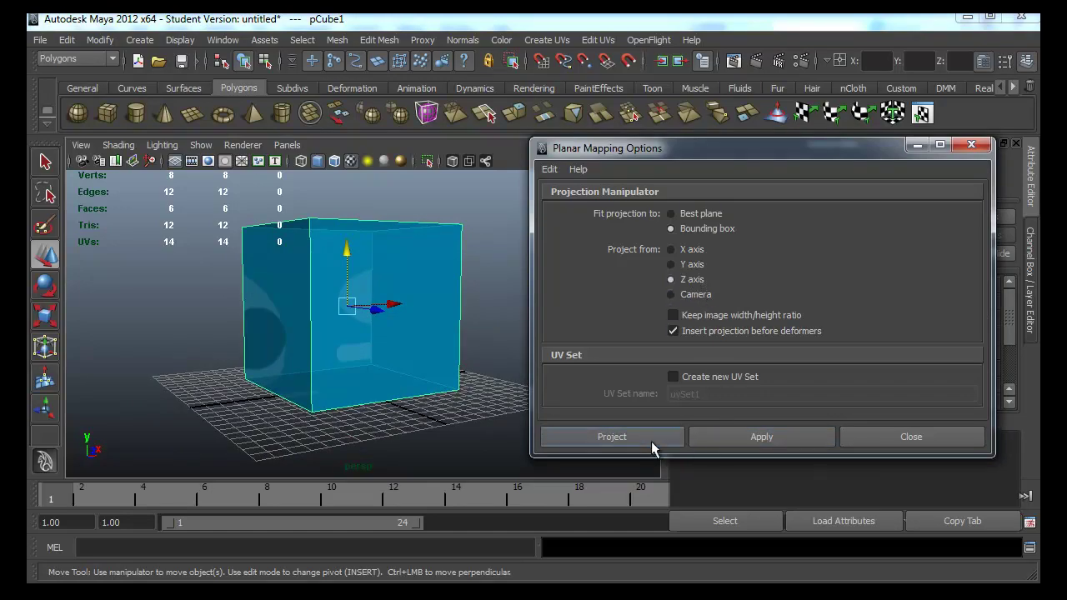
click(612, 437)
- Deselect the cube, orbit to check the face, and open the UV Texture Editor
mouse_move(326, 364)
alt+mouse_down()
mouse_move(135, 330)
mouse_move(167, 366)
mouse_move(242, 388)
alt+mouse_up()
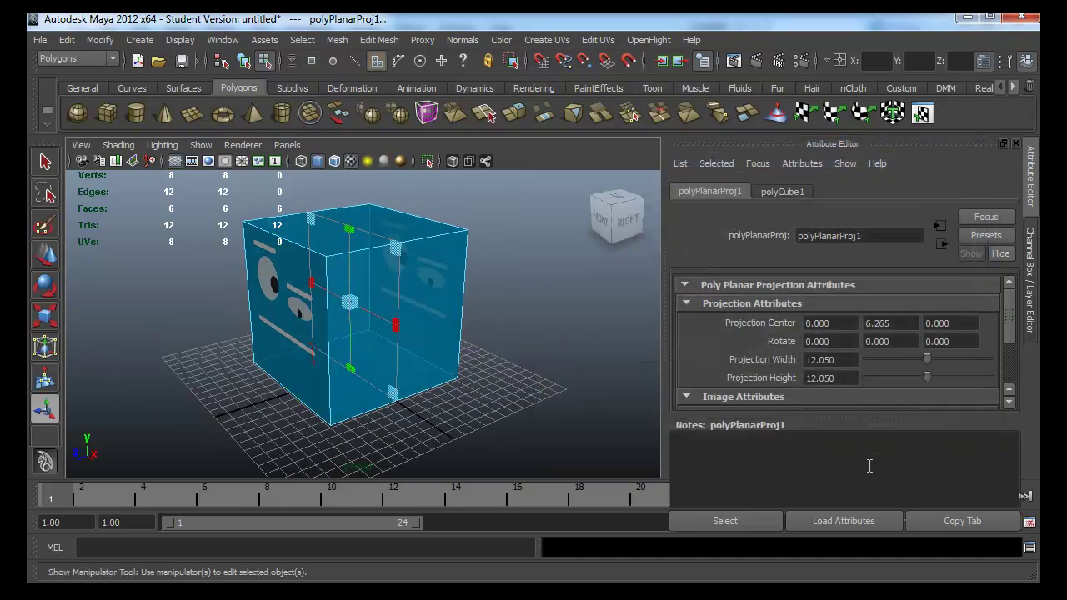
click(572, 333)
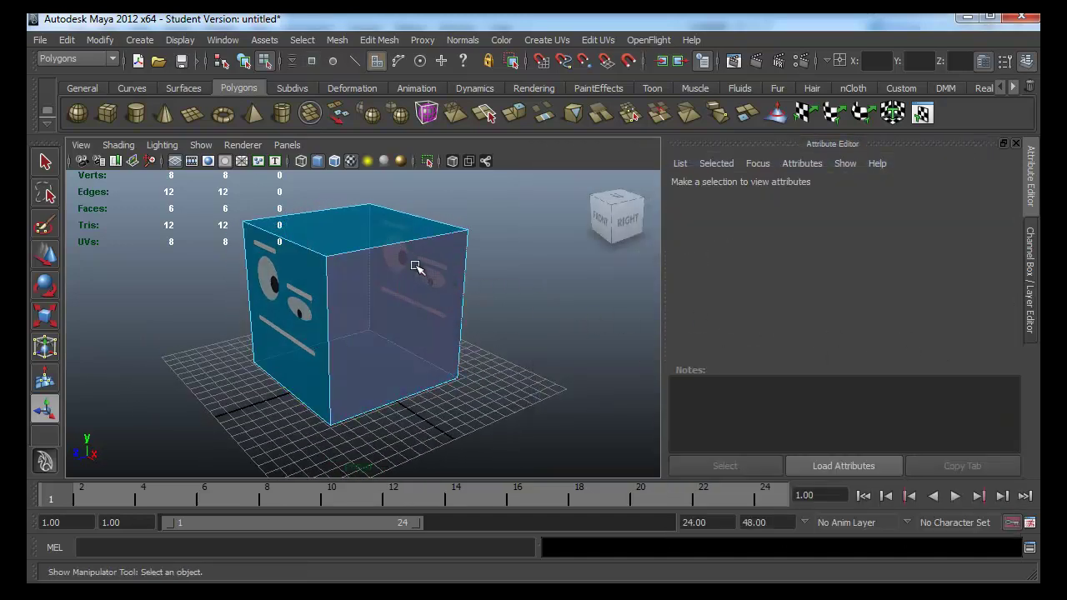
click(501, 240)
mouse_move(519, 328)
alt+mouse_down()
mouse_move(415, 306)
mouse_move(467, 336)
mouse_move(592, 354)
alt+mouse_up()
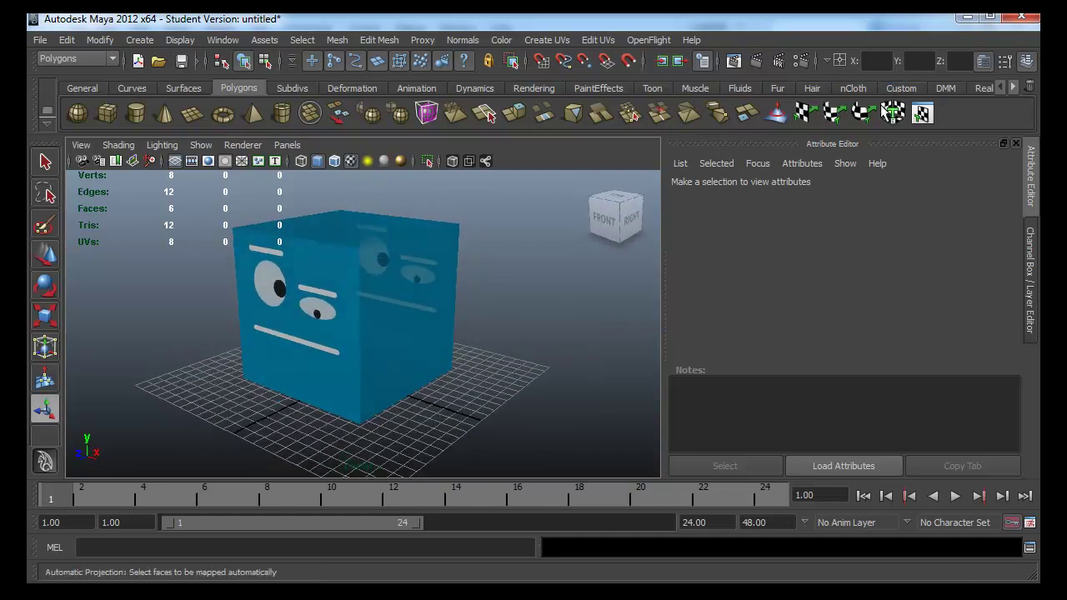
mouse_move(616, 218)
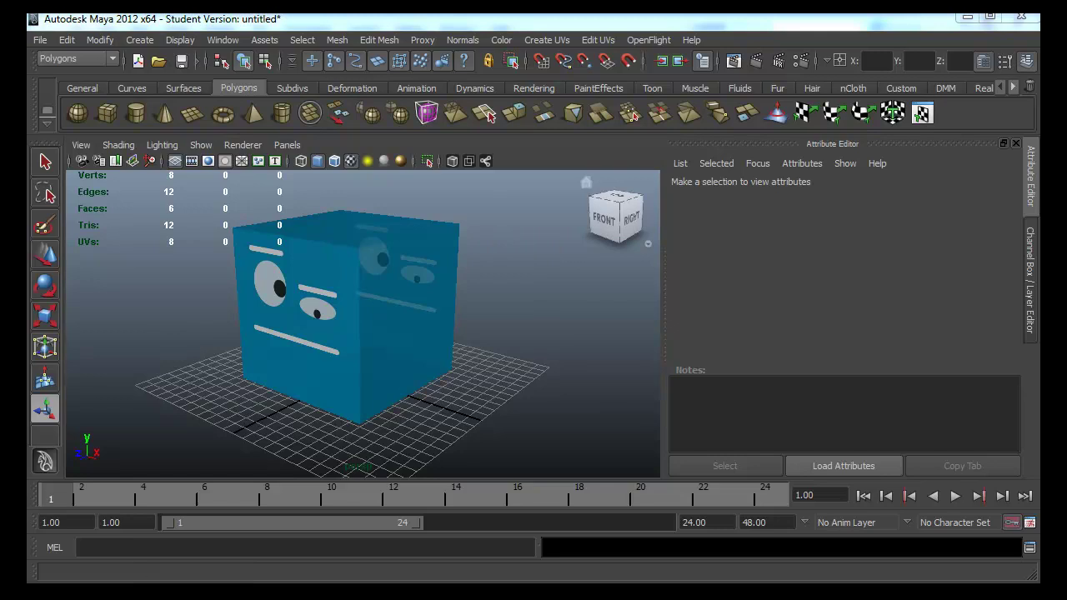
click(484, 112)
drag(469, 82, 807, 124)
click(407, 310)
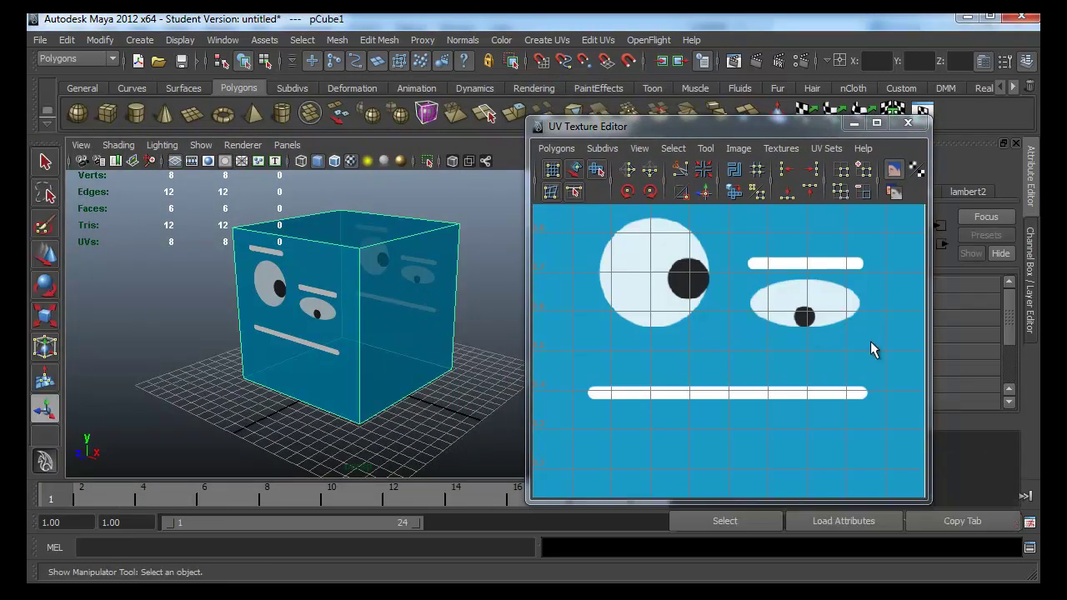
scroll(606, 312, down, 3)
scroll(679, 302, down, 1)
scroll(709, 329, up, 2)
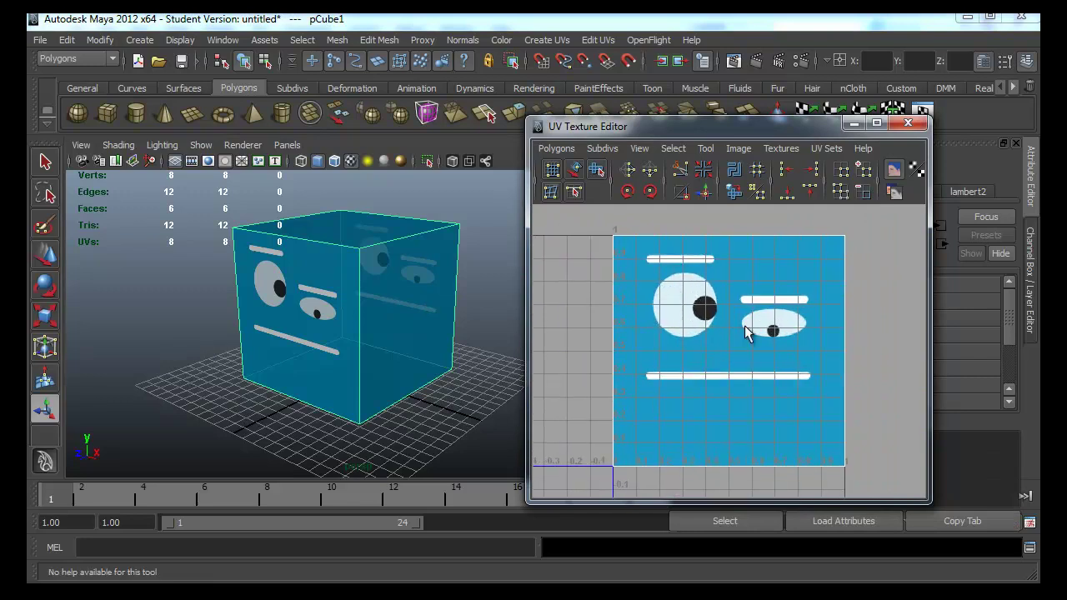
scroll(726, 300, up, 1)
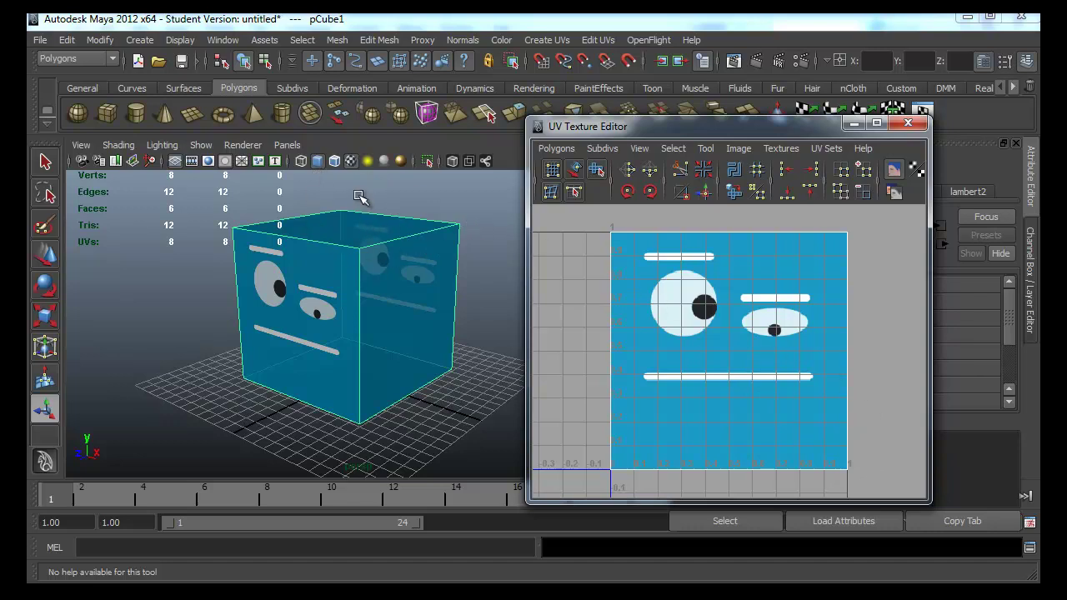
click(854, 123)
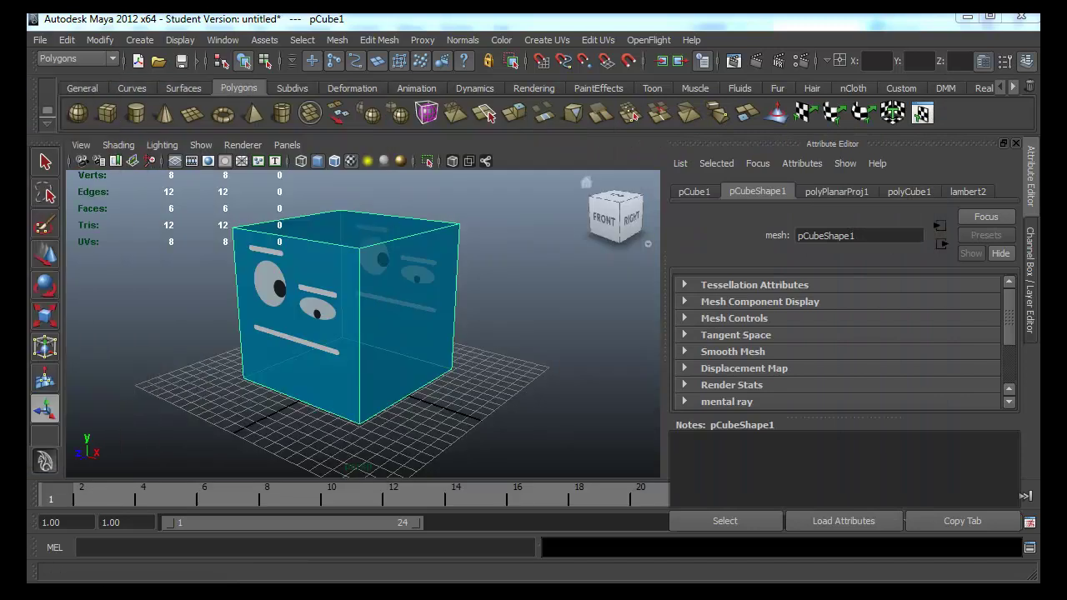
- Inspect lambert2's attributes and display its shading network in the Hypershade work area
click(592, 379)
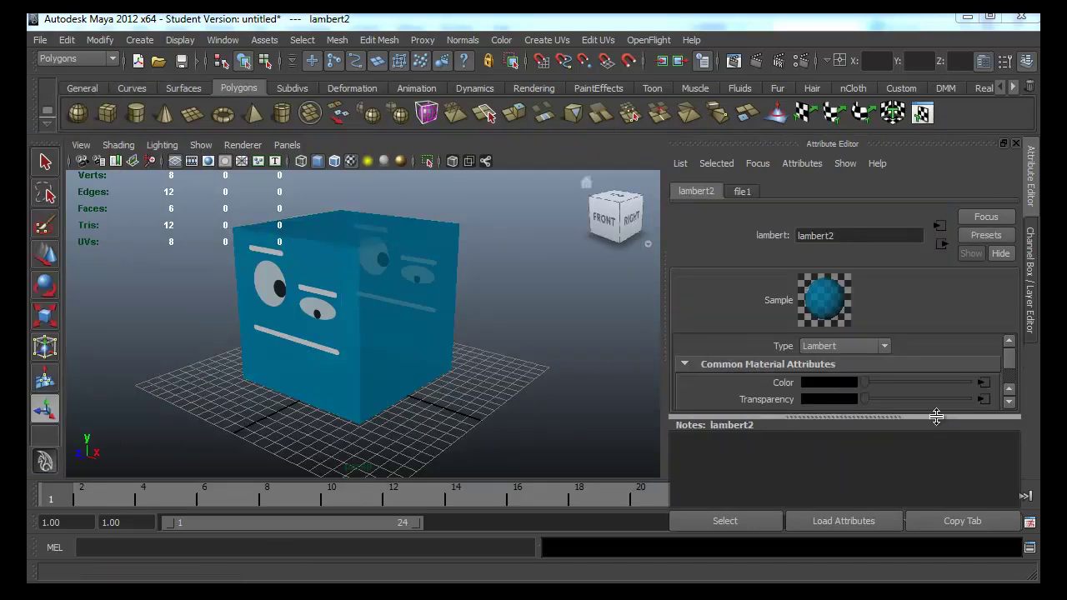
drag(934, 414, 936, 473)
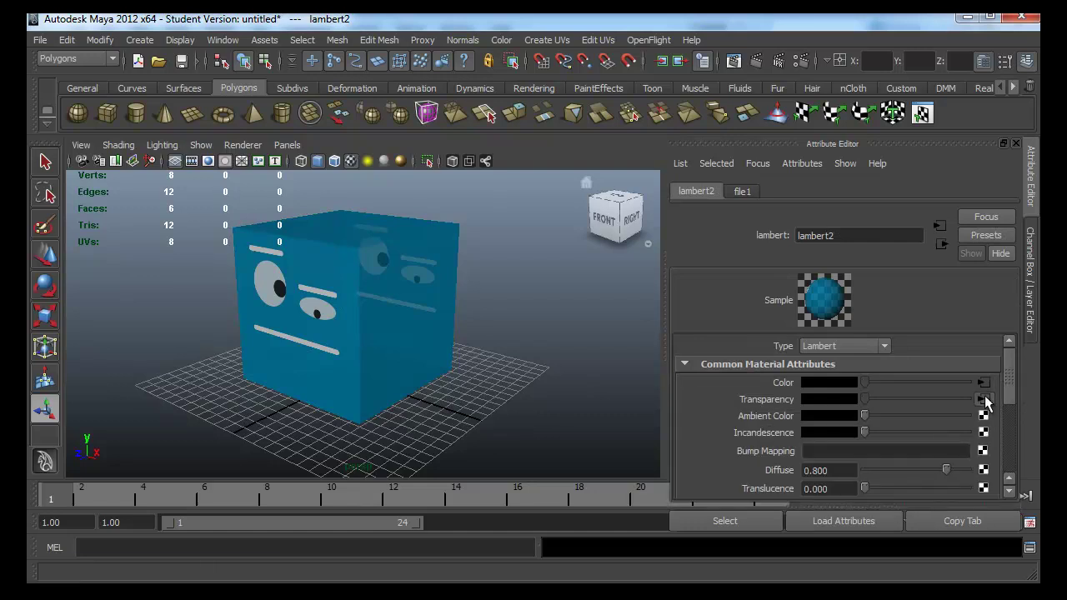
click(985, 401)
scroll(958, 408, up, 1)
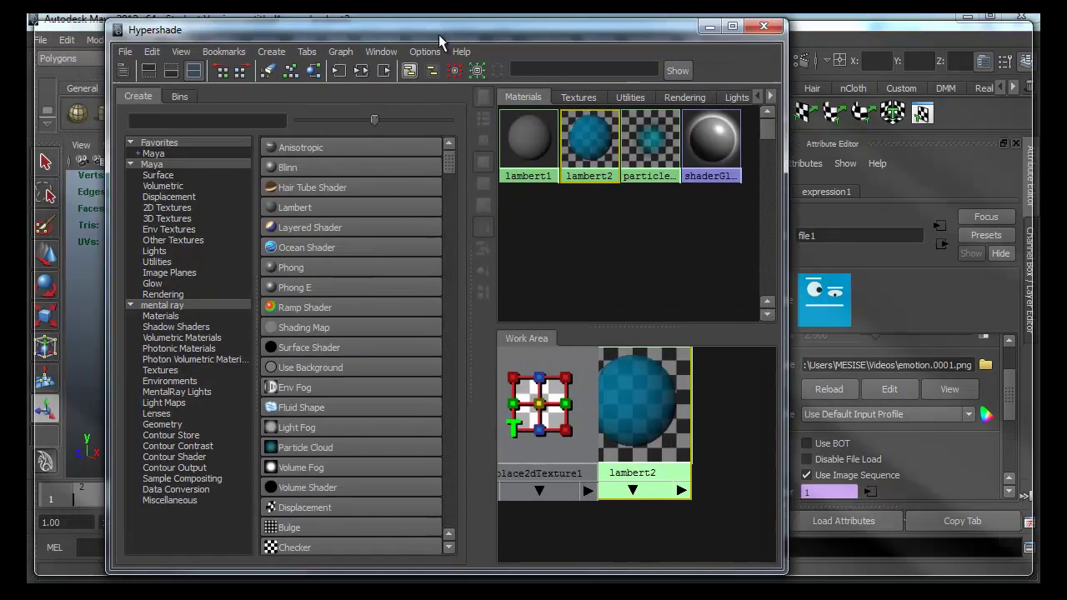
drag(438, 34, 453, 38)
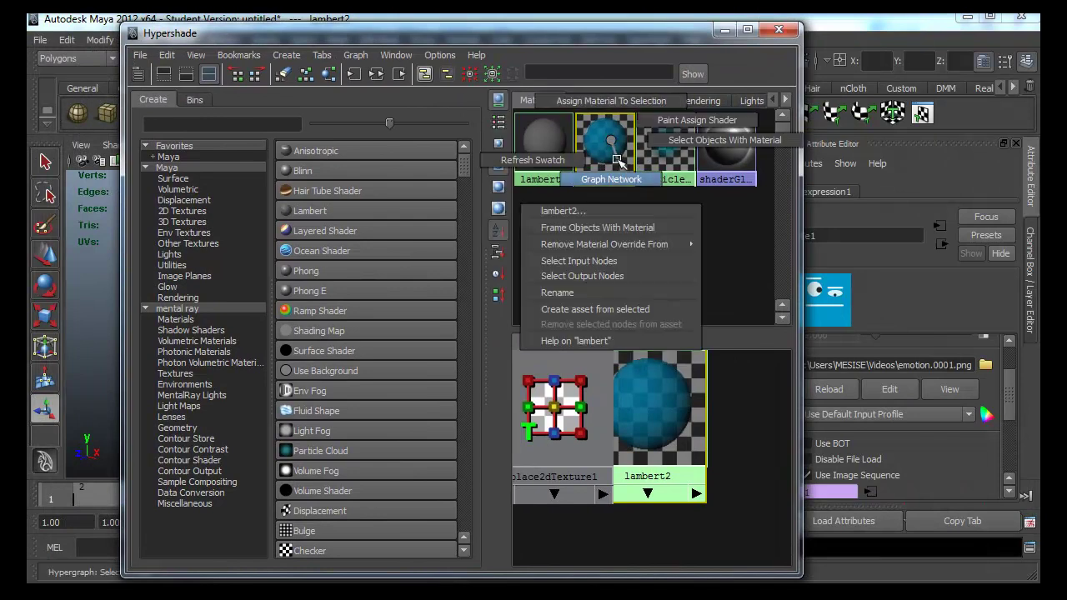
right_drag(604, 148, 584, 171)
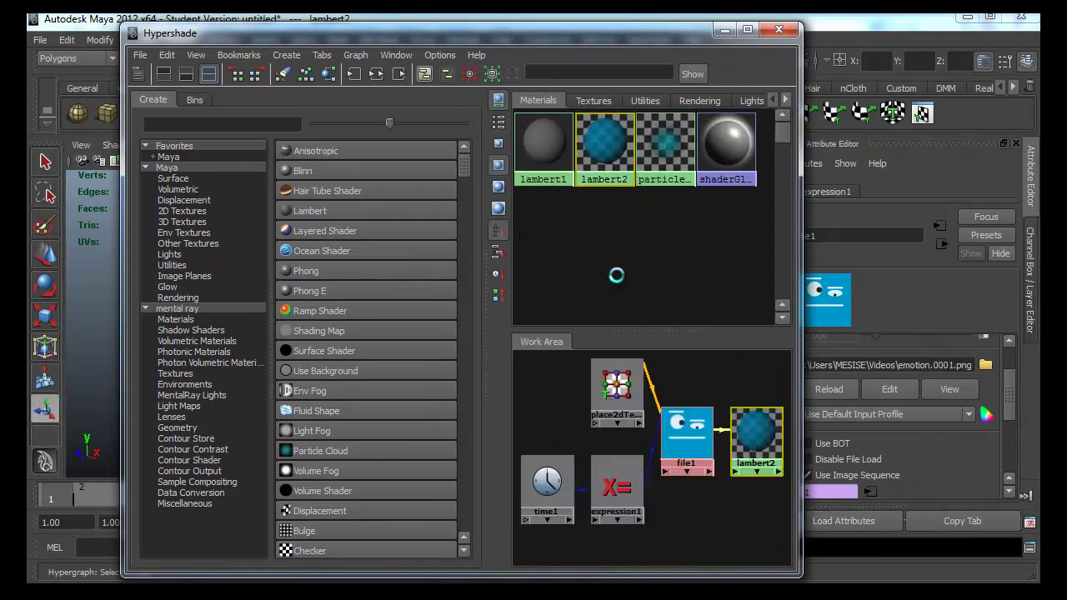
- Delete the file1–lambert2 link and reconnect file1's outColor to lambert2's color, then move Hypershade aside
click(697, 444)
click(718, 431)
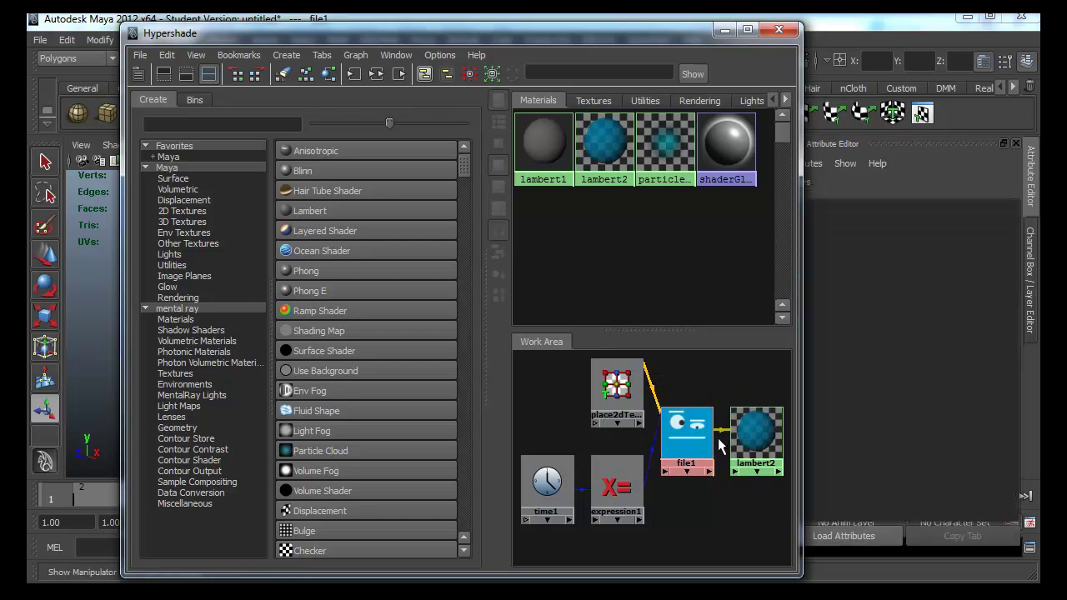
key(Delete)
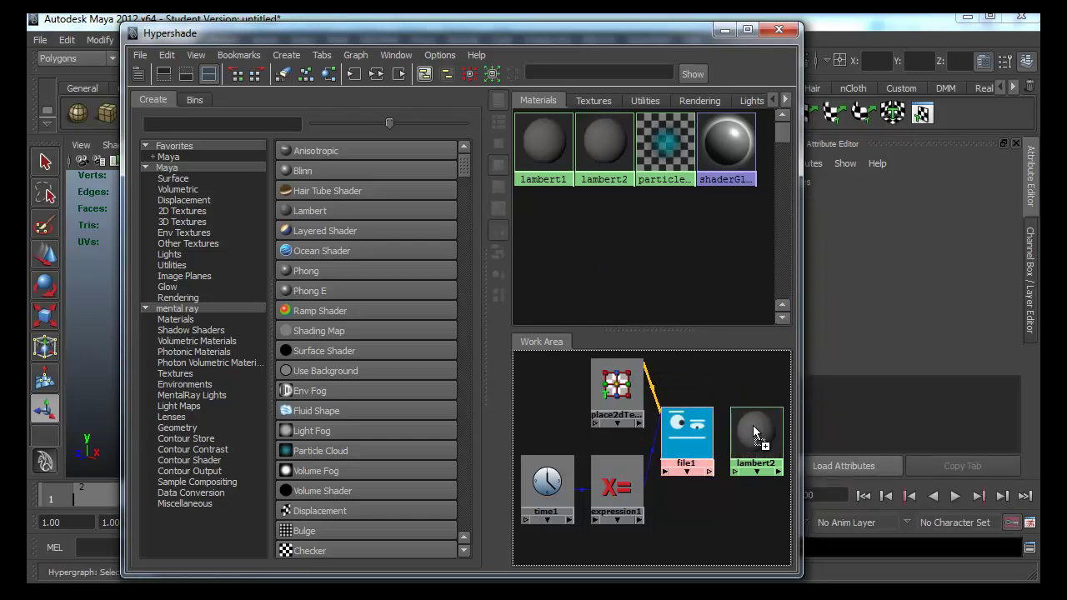
middle_drag(755, 432, 755, 432)
click(816, 318)
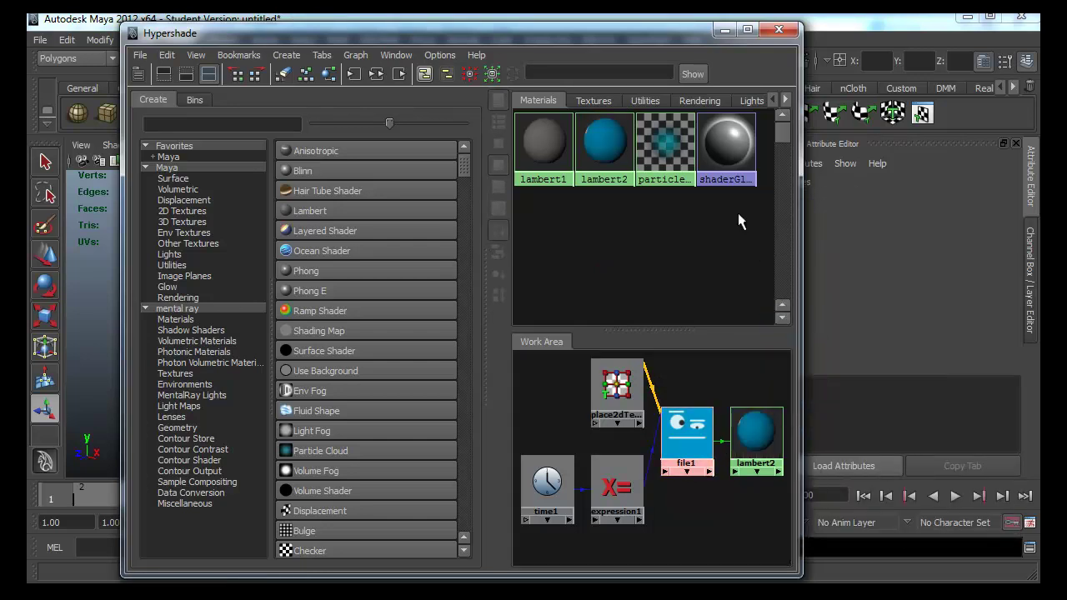
drag(605, 33, 239, 98)
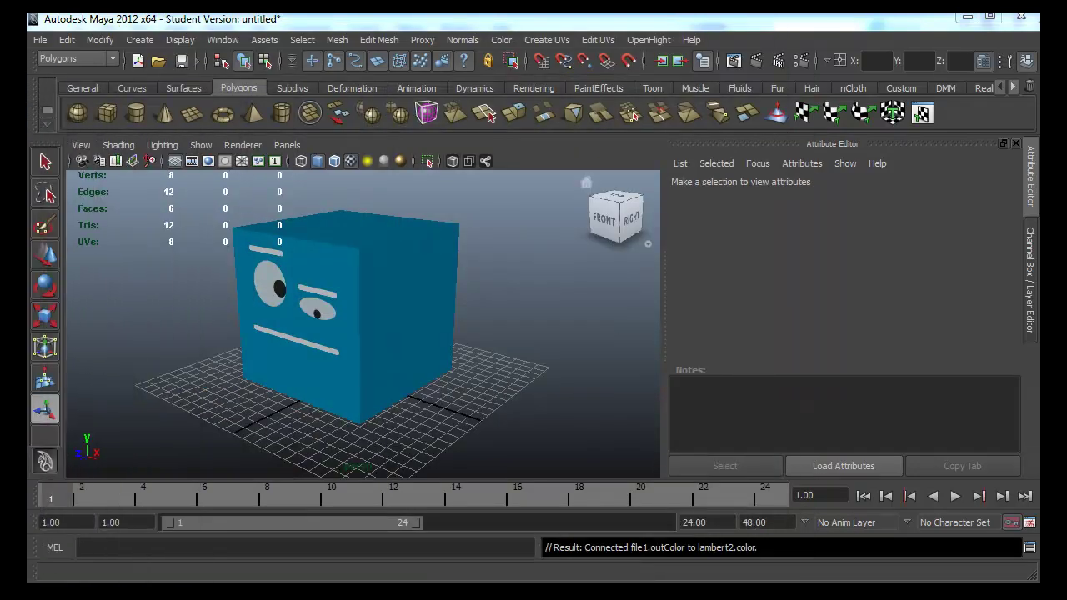
- Select the cube and create a new Lambert material, lambert3, in Hypershade
mouse_move(269, 359)
alt+mouse_down()
mouse_move(362, 364)
mouse_move(620, 336)
mouse_move(398, 374)
mouse_move(201, 365)
mouse_move(603, 386)
mouse_move(450, 393)
mouse_move(549, 380)
mouse_move(293, 344)
mouse_move(340, 341)
alt+mouse_up()
click(367, 353)
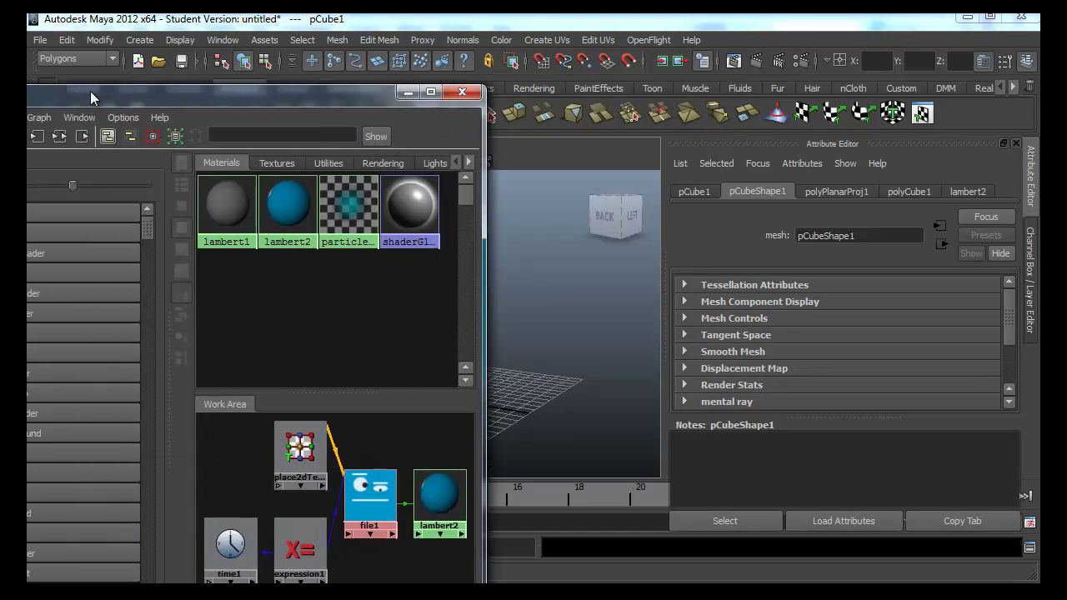
mouse_move(90, 91)
mouse_down()
mouse_move(310, 99)
mouse_move(301, 98)
mouse_up()
click(239, 279)
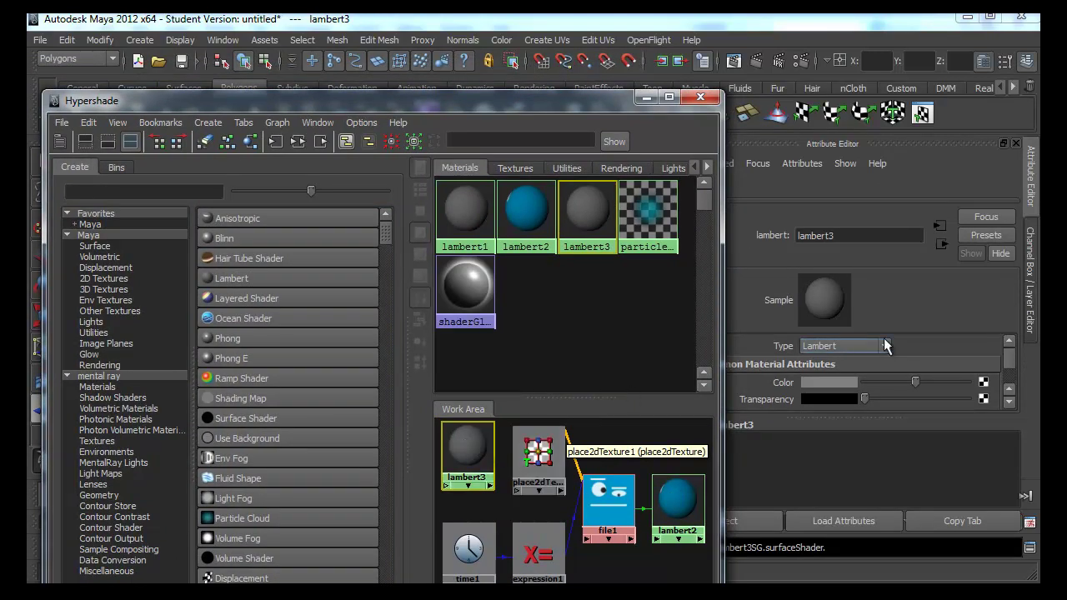
- Sample the cube's blue with the eyedropper as lambert3's Color
click(813, 380)
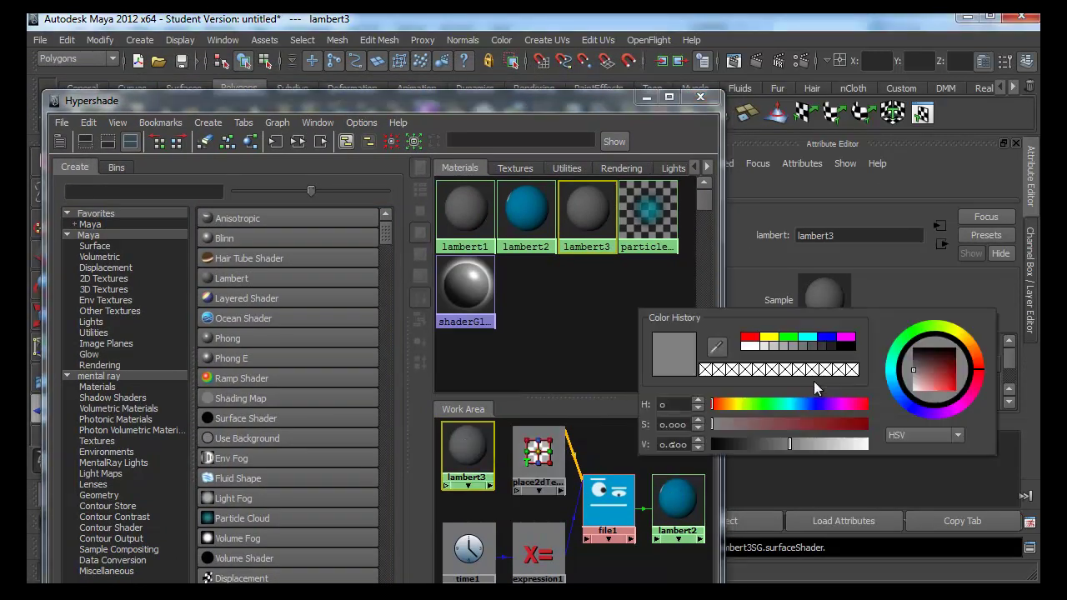
click(836, 381)
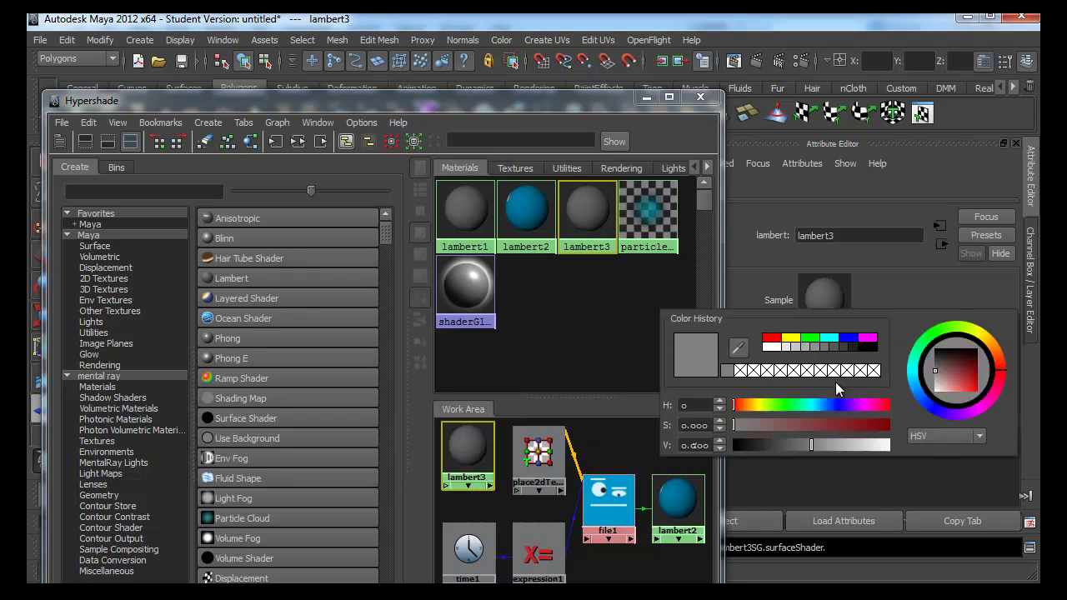
click(742, 350)
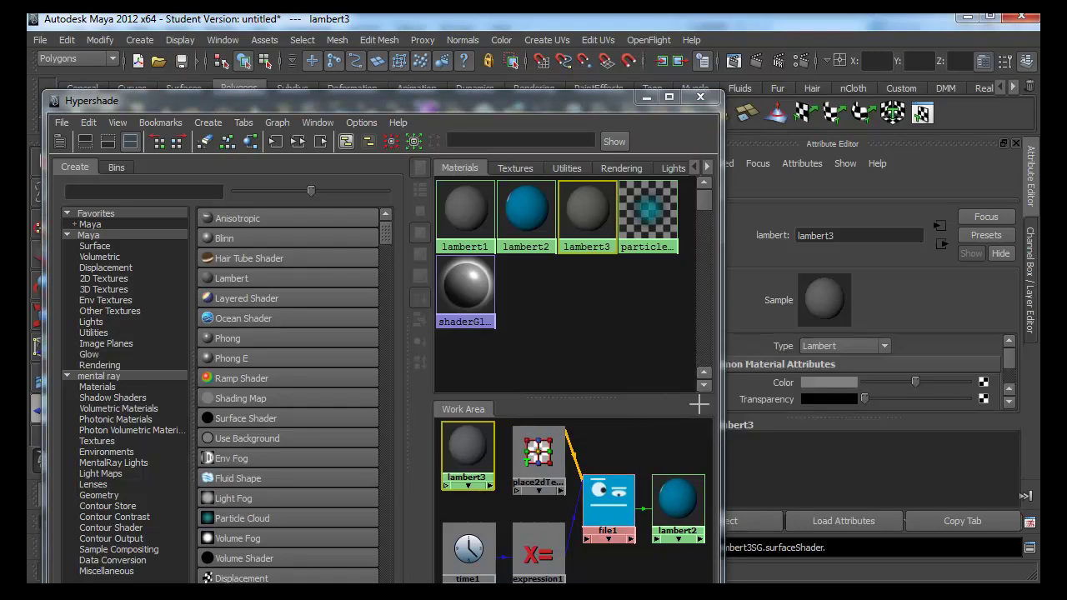
click(636, 490)
drag(584, 100, 387, 345)
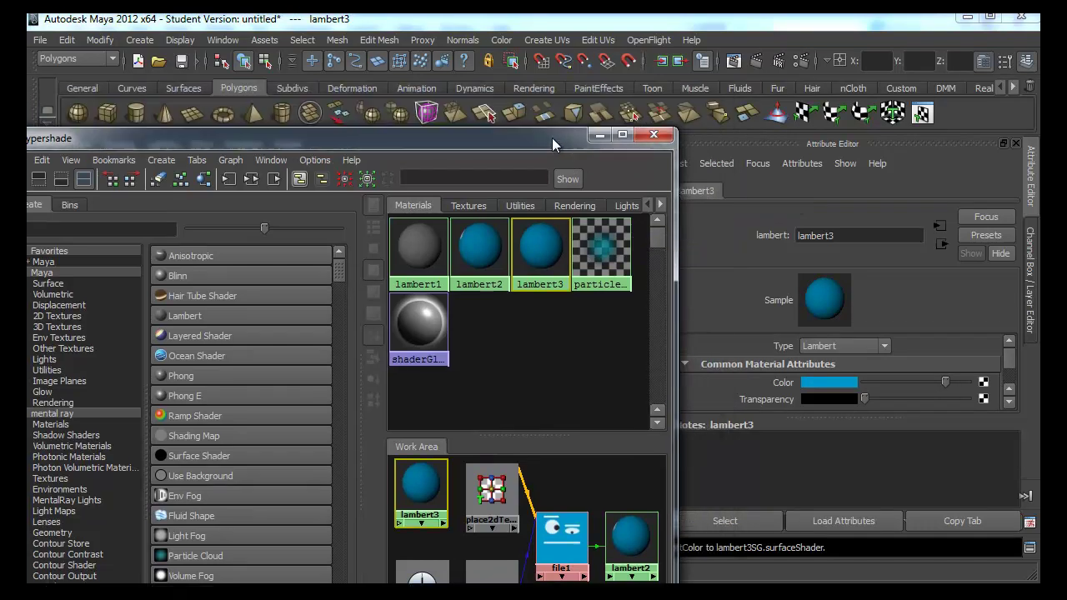
alt+drag(364, 265, 386, 264)
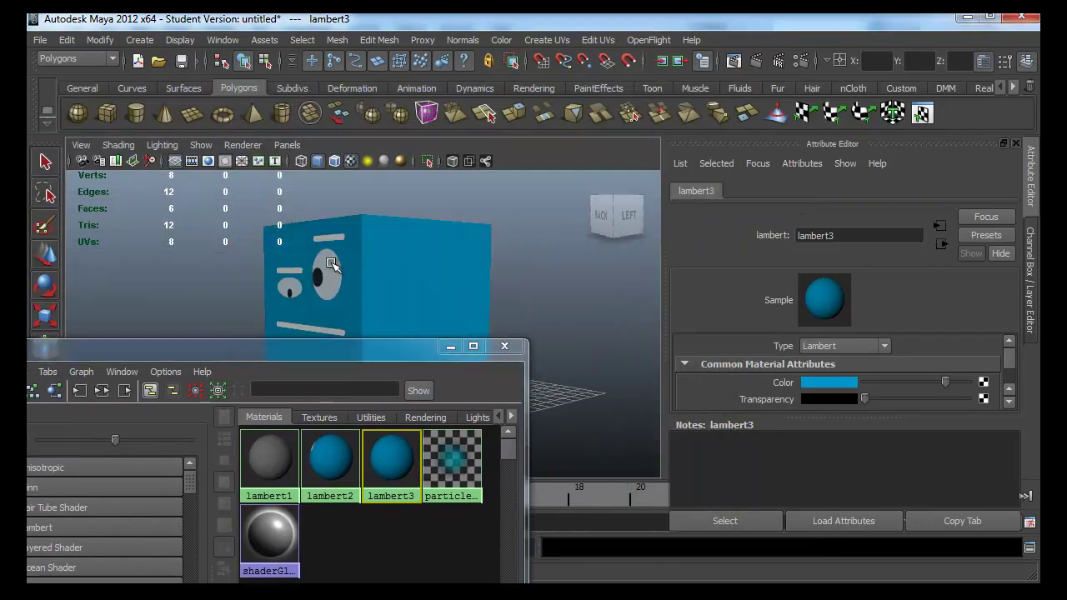
- Assign lambert3 to the cube's back face and close Hypershade
click(386, 264)
right_drag(386, 264, 386, 303)
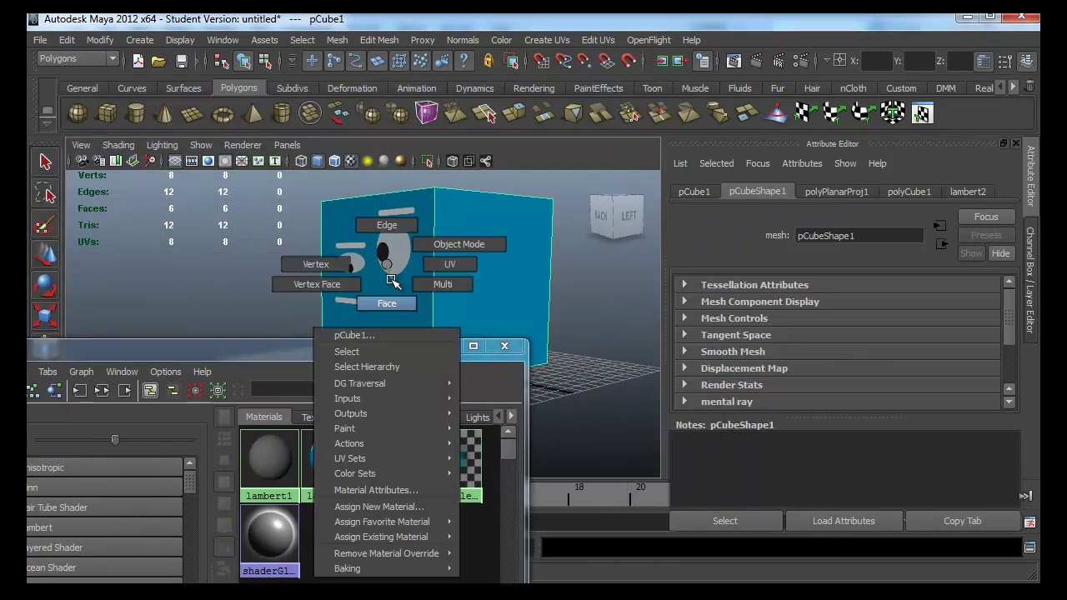
click(388, 268)
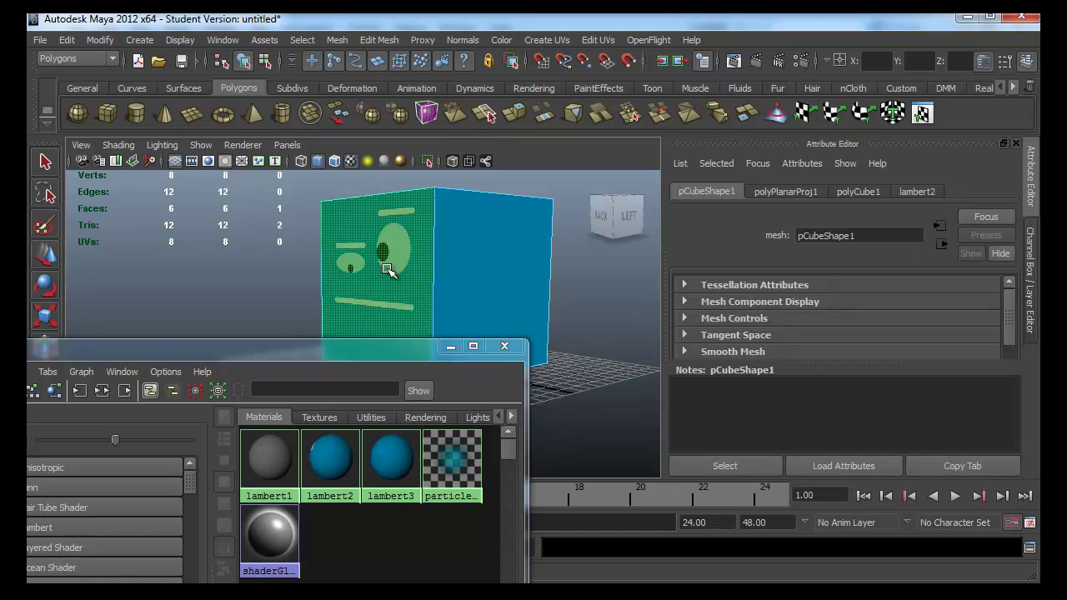
right_click(389, 463)
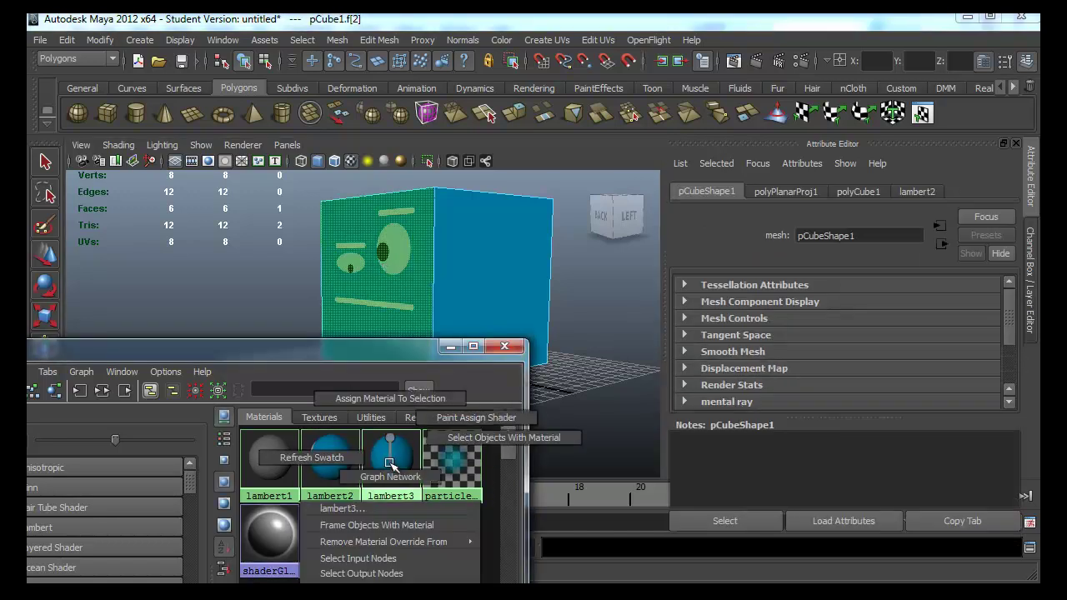
click(384, 399)
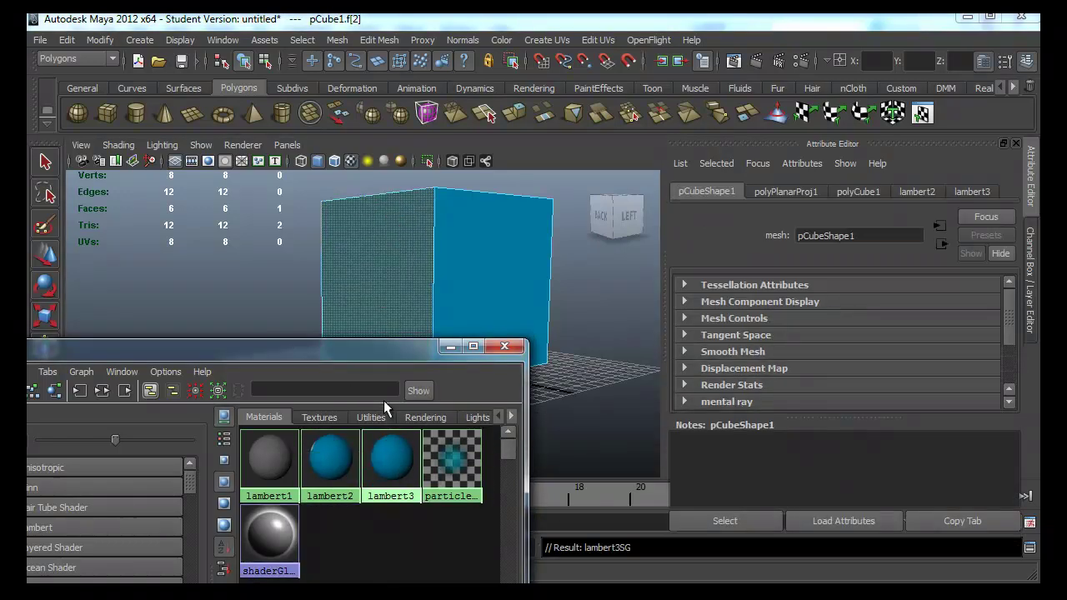
click(504, 345)
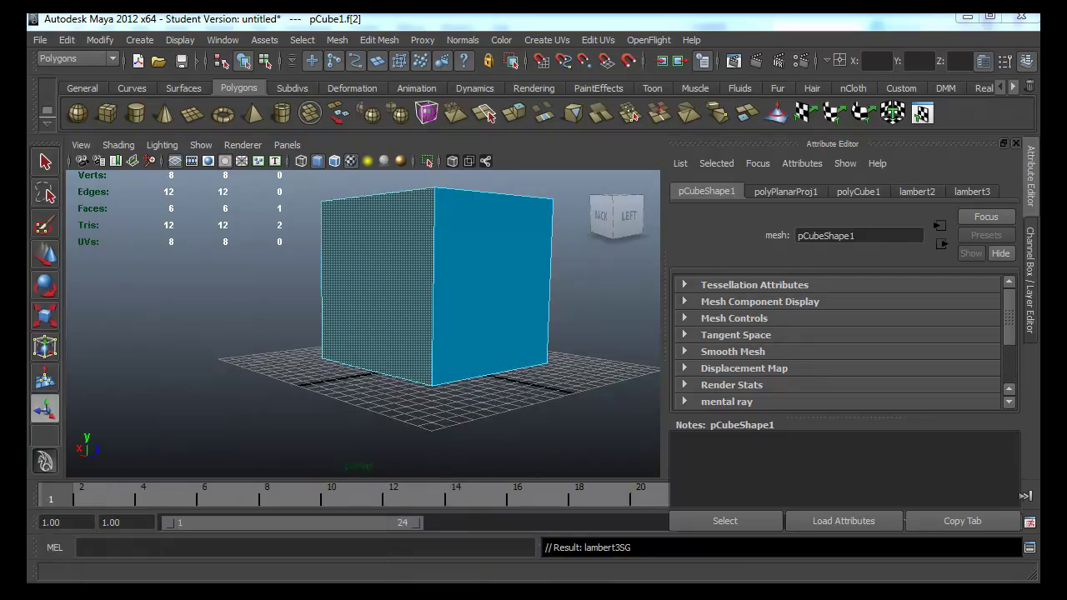
- Inspect the cube from several angles to confirm the face appears only on the front
click(380, 422)
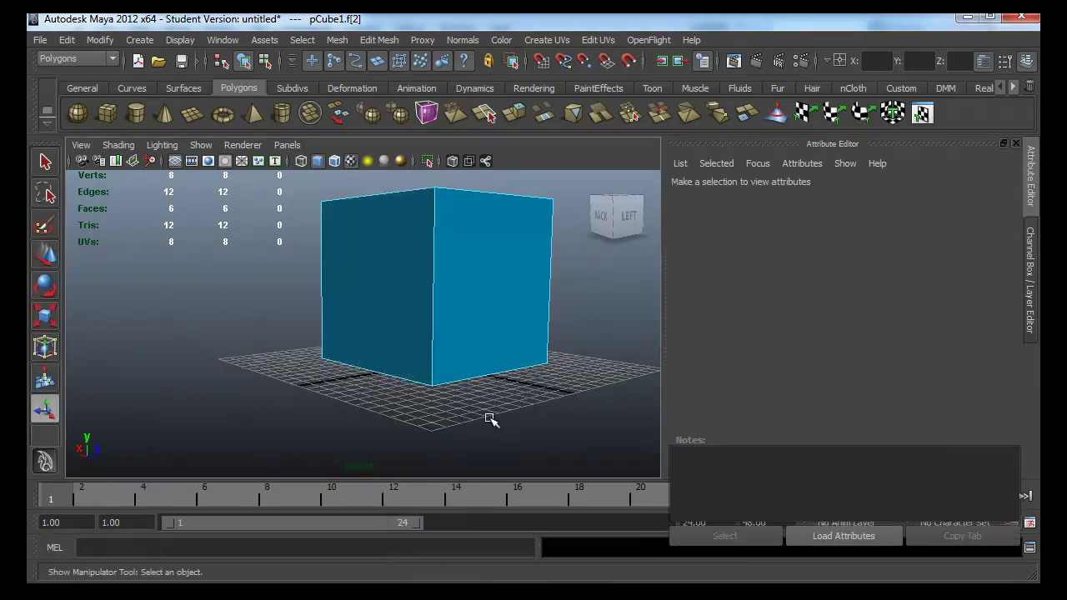
mouse_move(489, 417)
alt+mouse_down()
mouse_move(278, 425)
mouse_move(512, 440)
mouse_move(262, 392)
mouse_move(262, 345)
mouse_move(297, 364)
mouse_move(328, 431)
mouse_move(374, 372)
alt+mouse_up()
alt+middle_drag(375, 372, 383, 383)
mouse_move(384, 382)
alt+right_down()
mouse_move(400, 381)
mouse_move(383, 391)
alt+right_up()
click(384, 393)
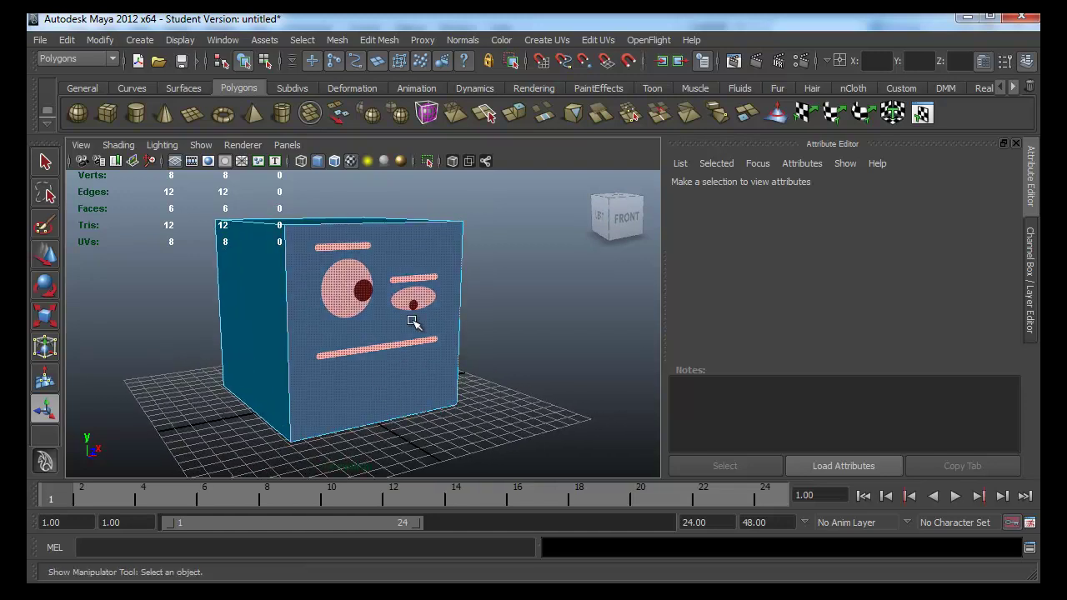
click(492, 243)
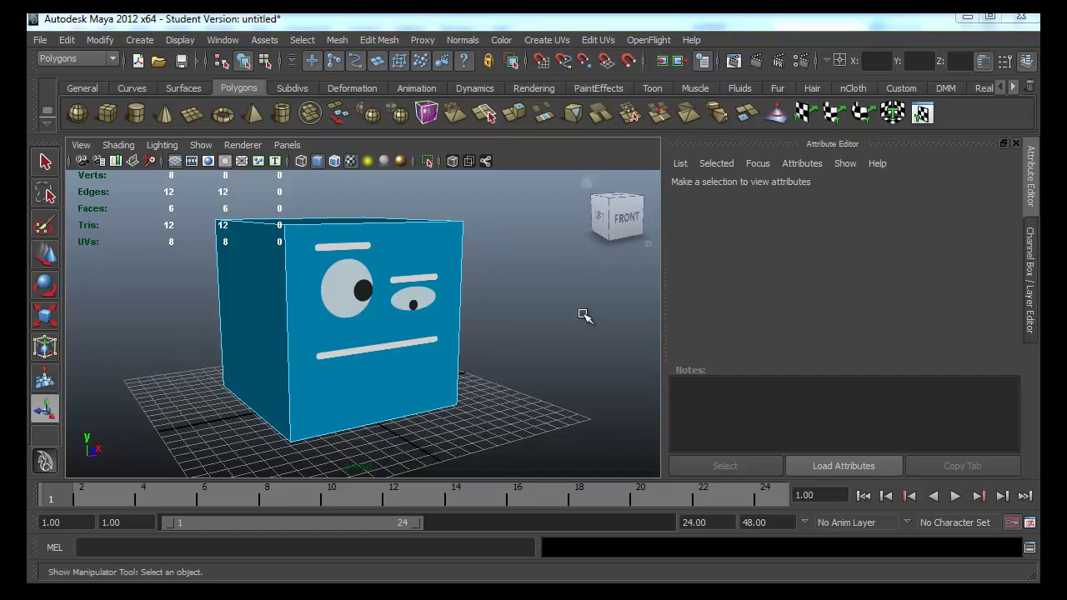
mouse_move(495, 351)
alt+mouse_down()
mouse_move(637, 336)
mouse_move(356, 400)
mouse_move(326, 365)
mouse_move(358, 376)
mouse_move(344, 375)
alt+mouse_up()
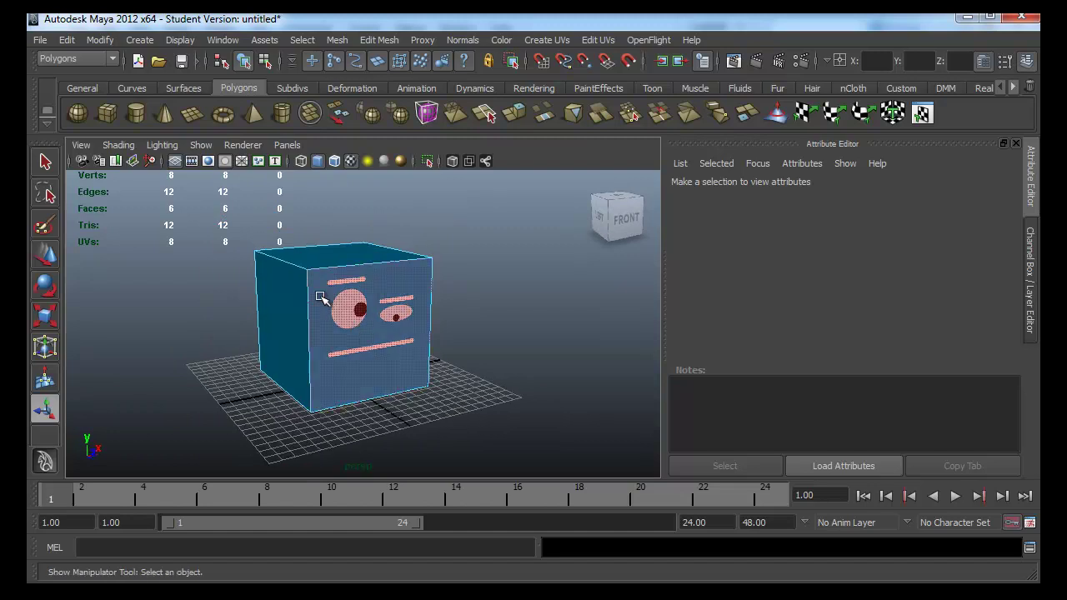
click(139, 84)
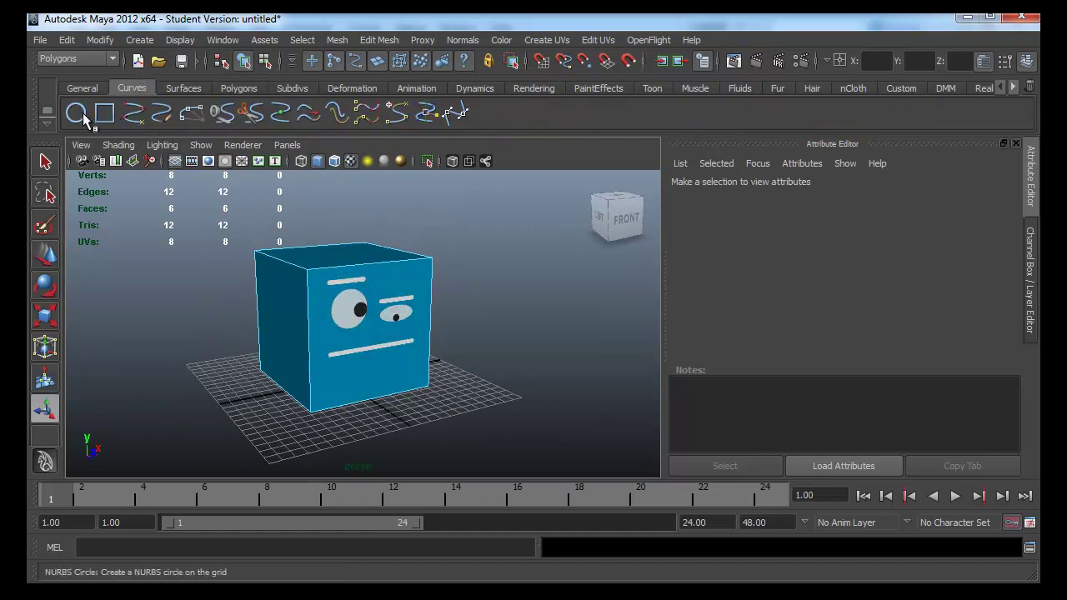
- Create a NURBS circle, then scale it up and raise it around the cube
click(75, 112)
key(r)
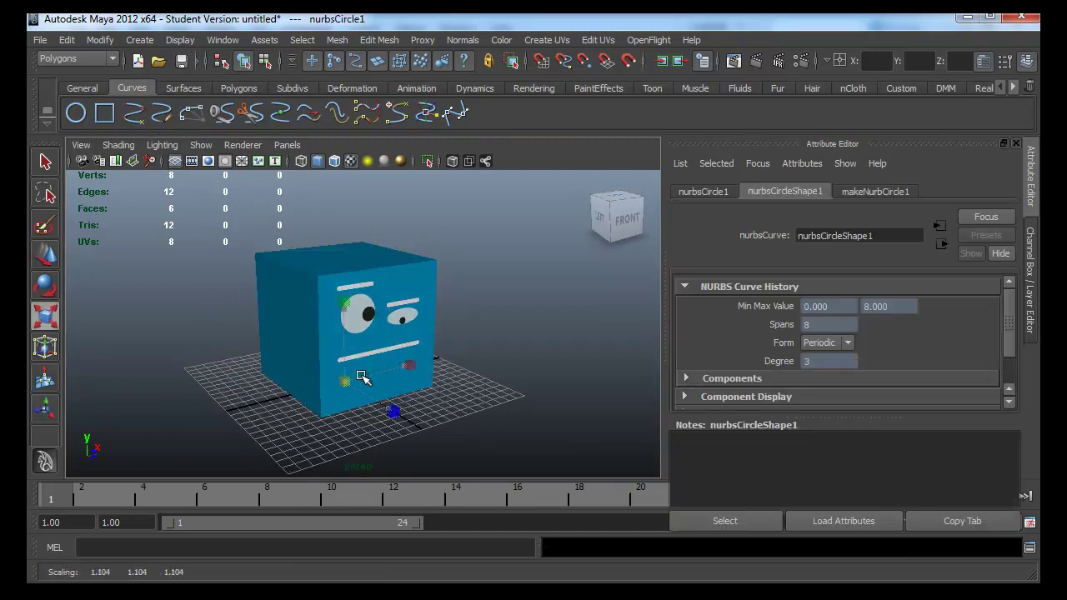
mouse_move(436, 374)
middle_down()
mouse_move(489, 365)
mouse_move(459, 334)
middle_up()
key(w)
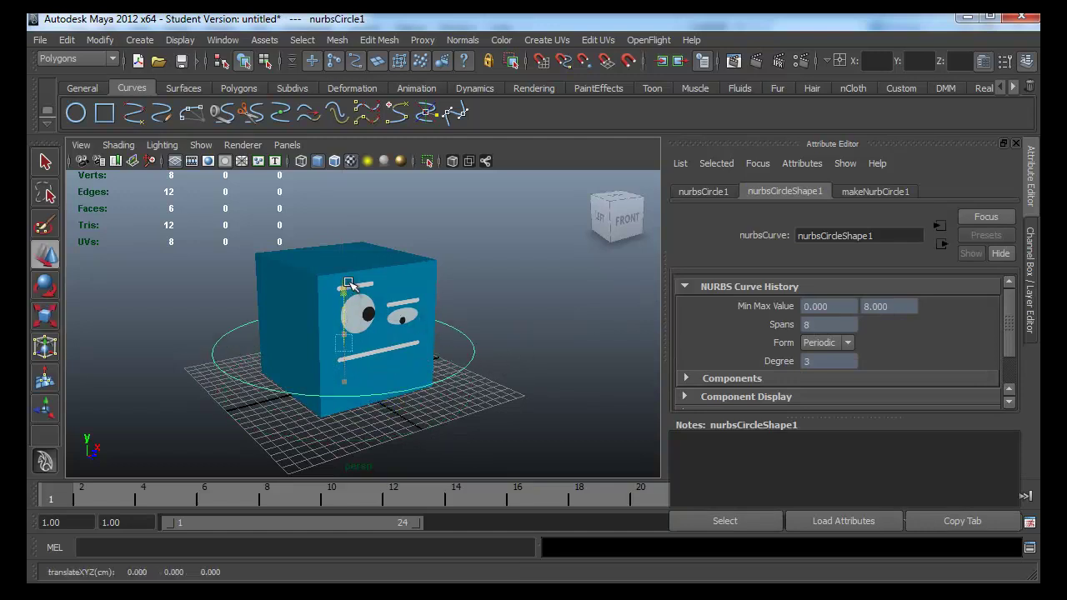
mouse_move(350, 335)
mouse_down()
mouse_move(357, 264)
mouse_move(247, 227)
mouse_up()
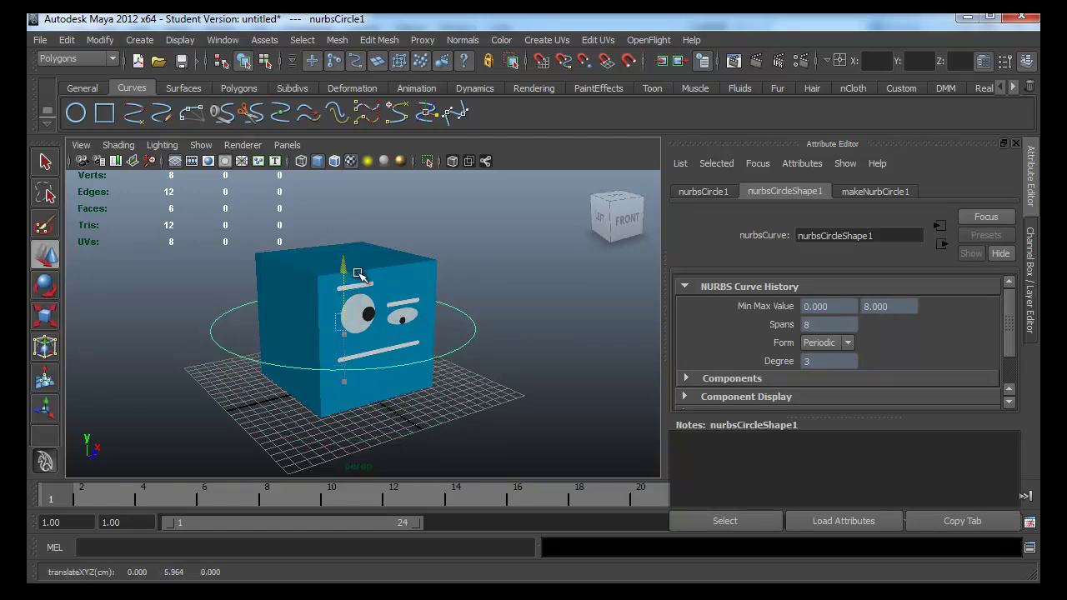
- Freeze the circle's transformations and check its zeroed channel values
click(136, 40)
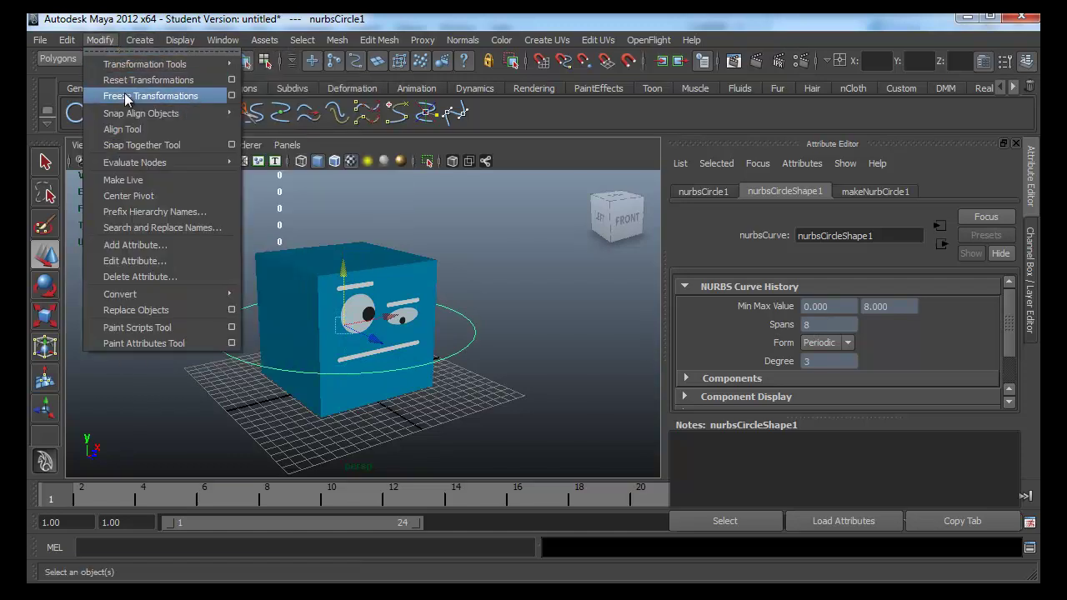
click(138, 95)
alt+drag(548, 325, 522, 328)
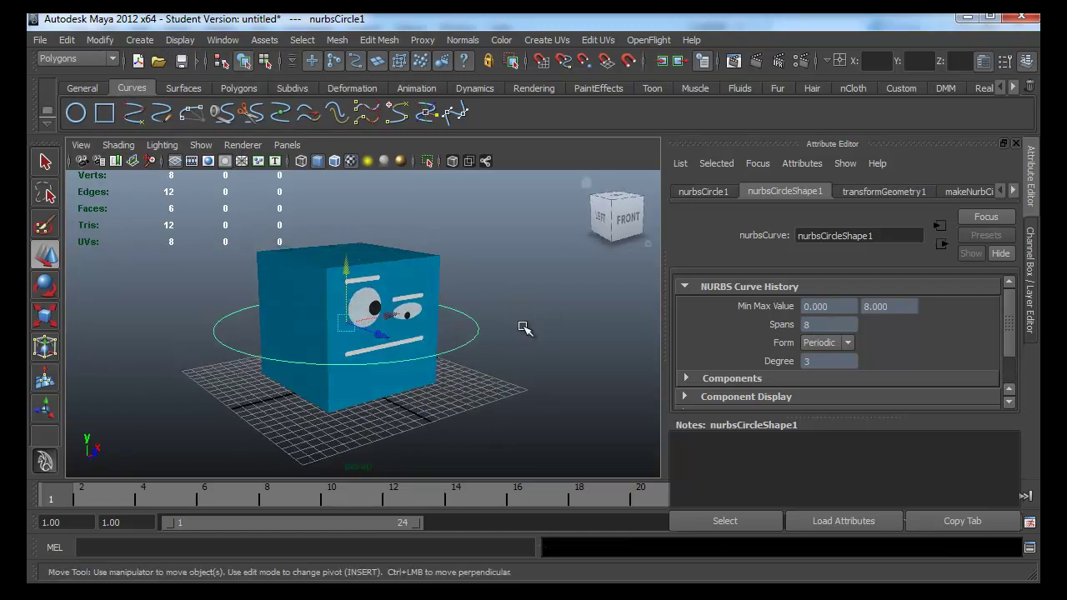
alt+right_drag(522, 328, 561, 344)
key(ctrl+a)
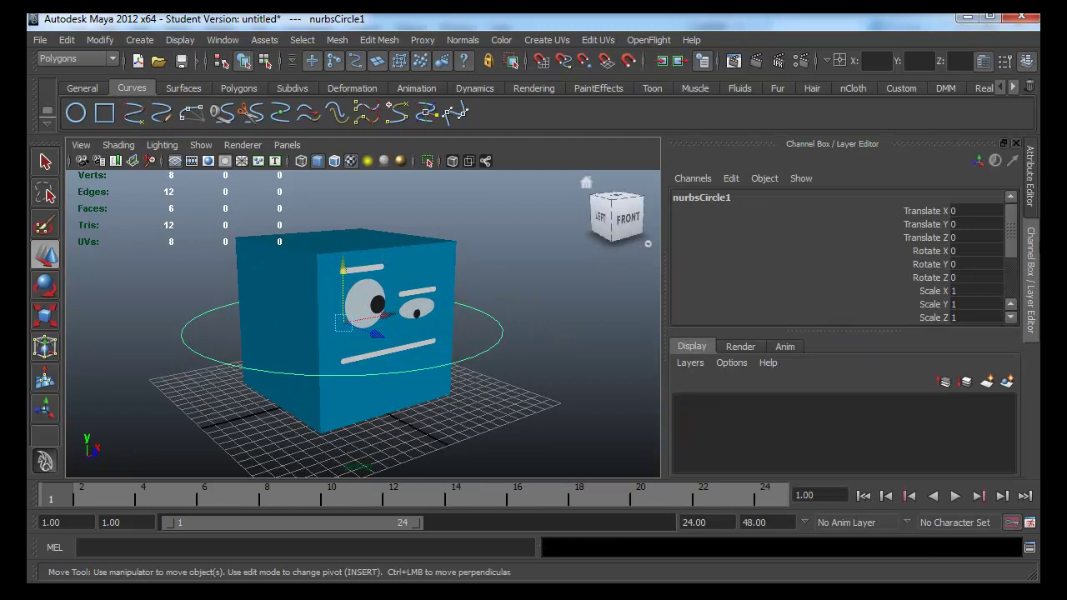
drag(1013, 220, 1020, 272)
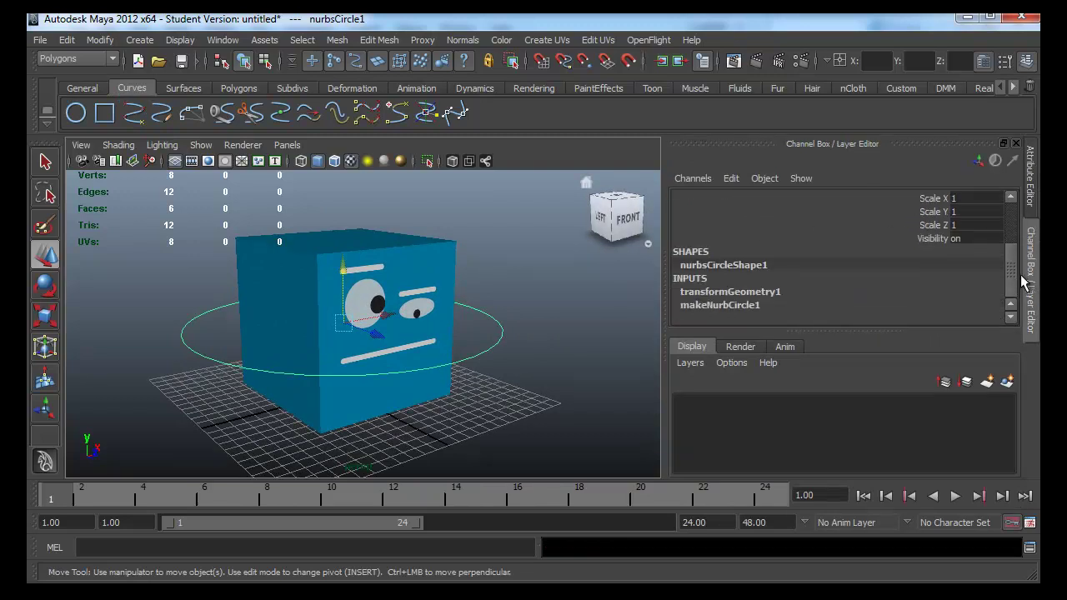
- Parent nurbsCircle1 under pCube1 by selecting circle then cube and pressing P
click(499, 287)
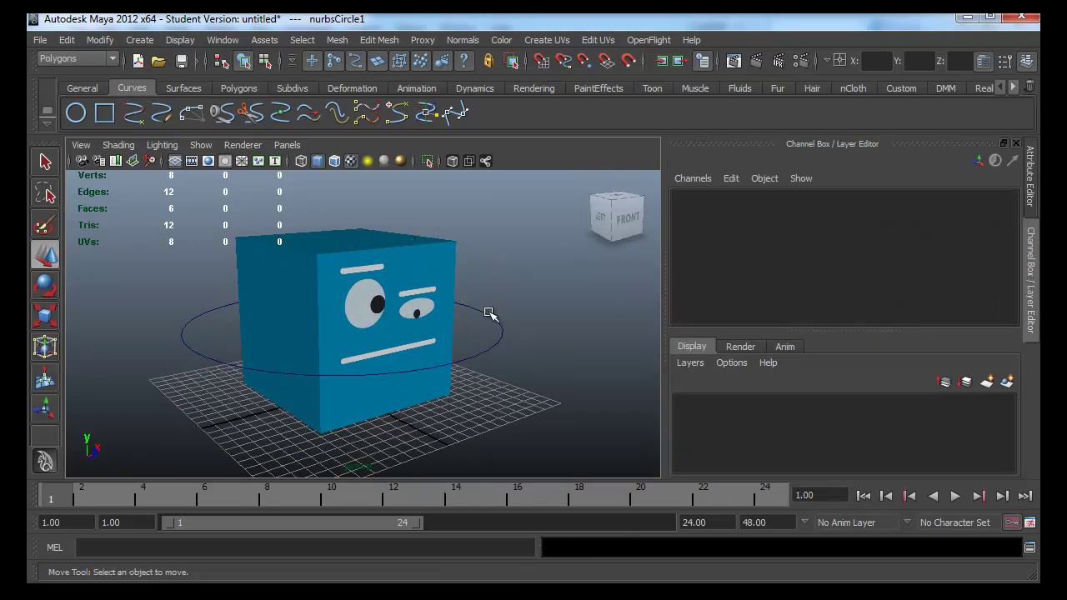
click(490, 314)
click(538, 321)
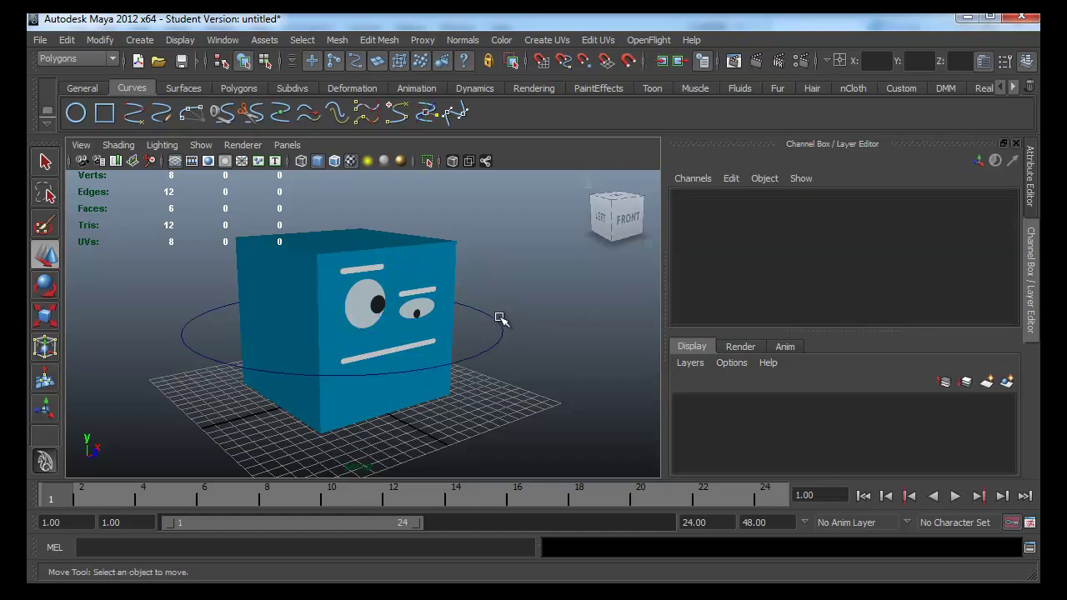
click(499, 319)
shift+click(422, 268)
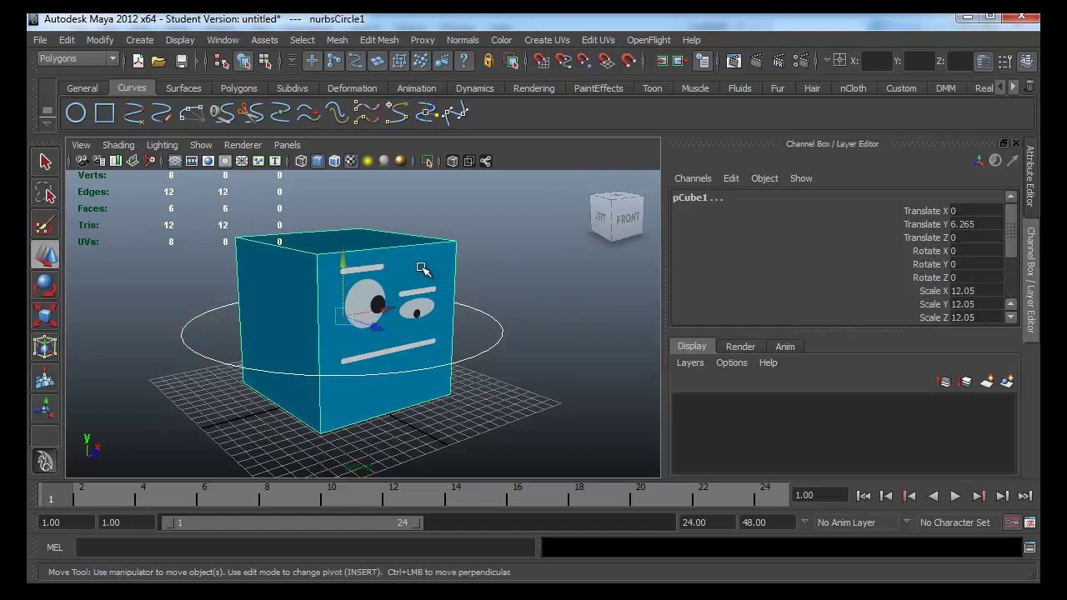
key(p)
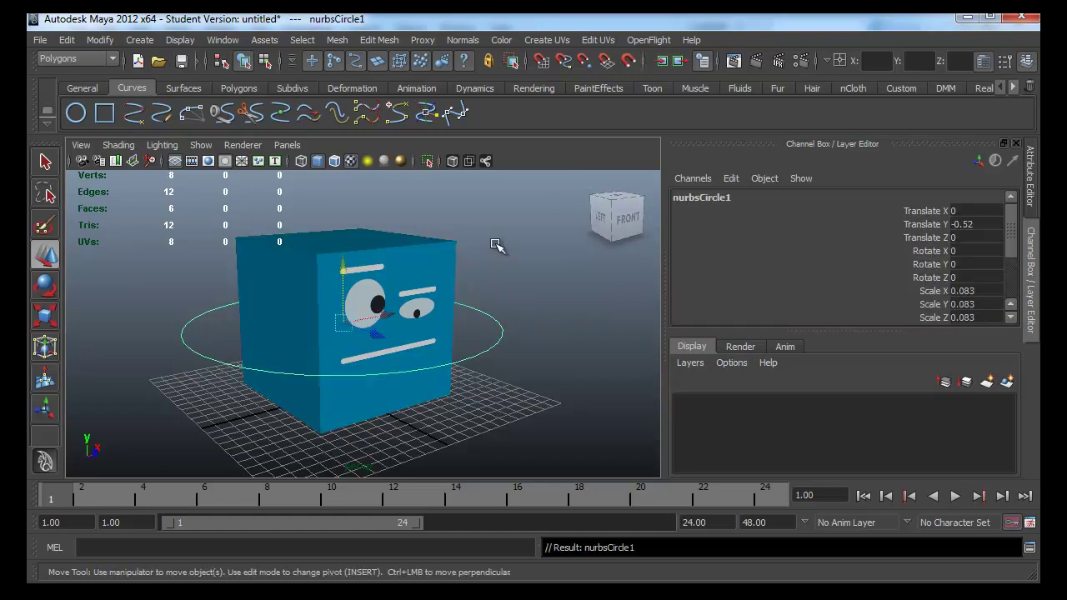
click(467, 264)
click(436, 295)
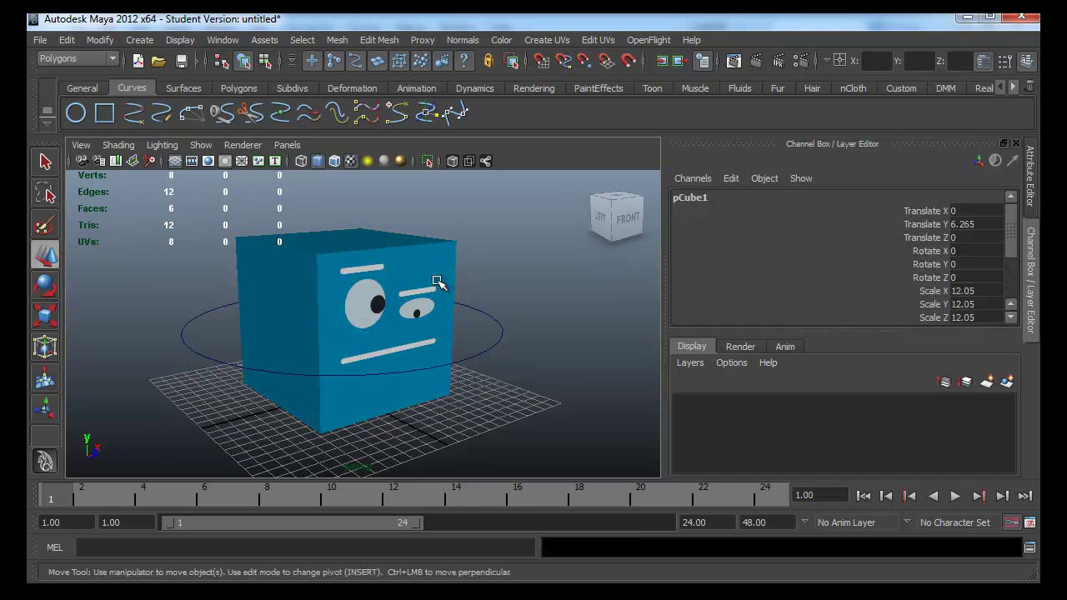
- Lock all of nurbsCircle1's translate, rotate, scale and visibility channels
click(479, 281)
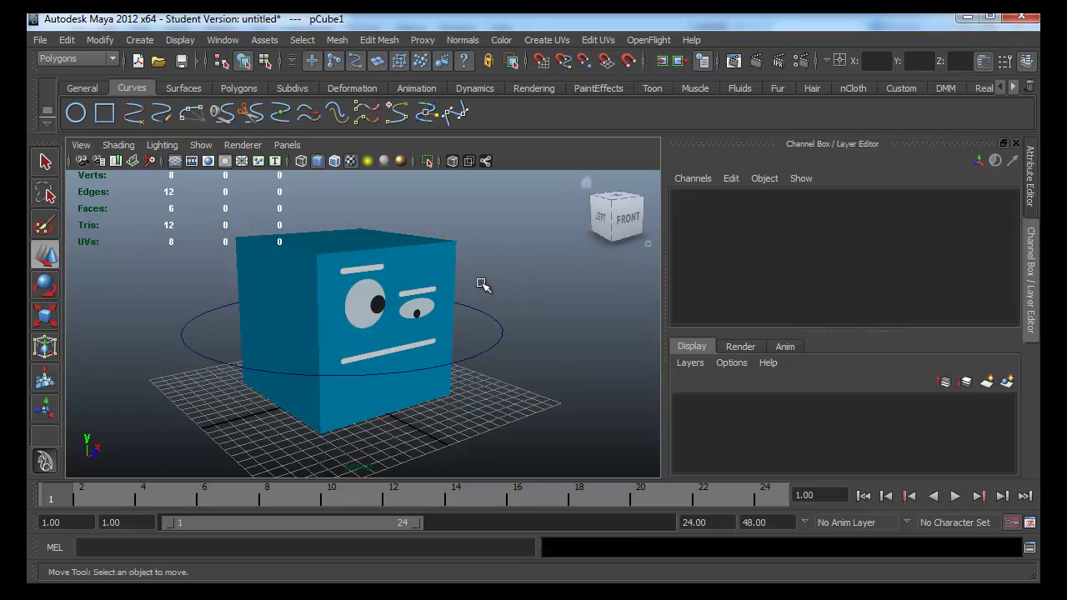
click(498, 343)
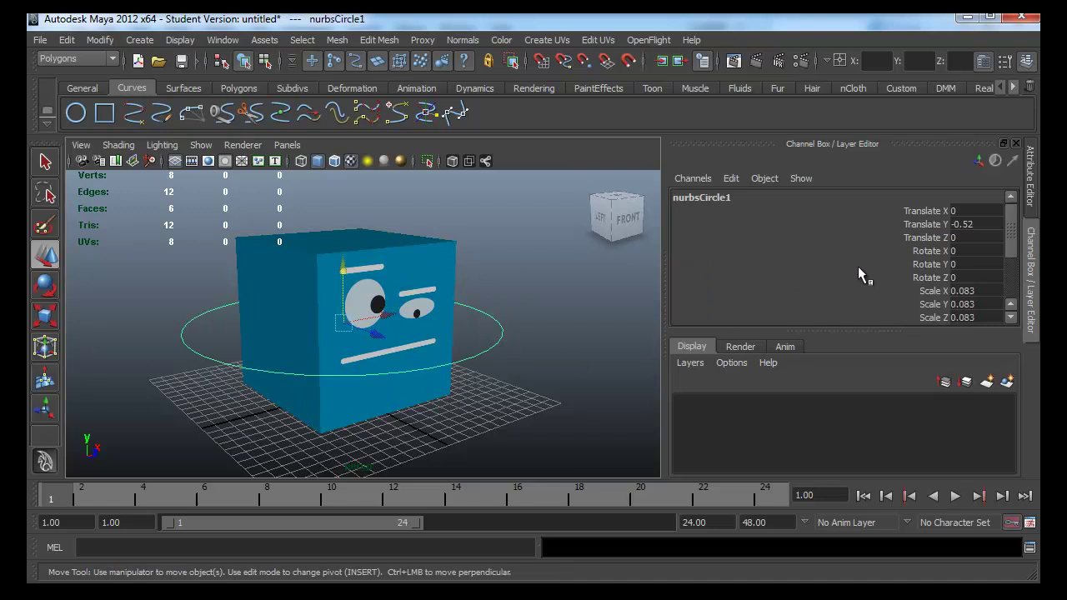
scroll(955, 297, down, 3)
scroll(931, 321, up, 2)
drag(929, 317, 931, 477)
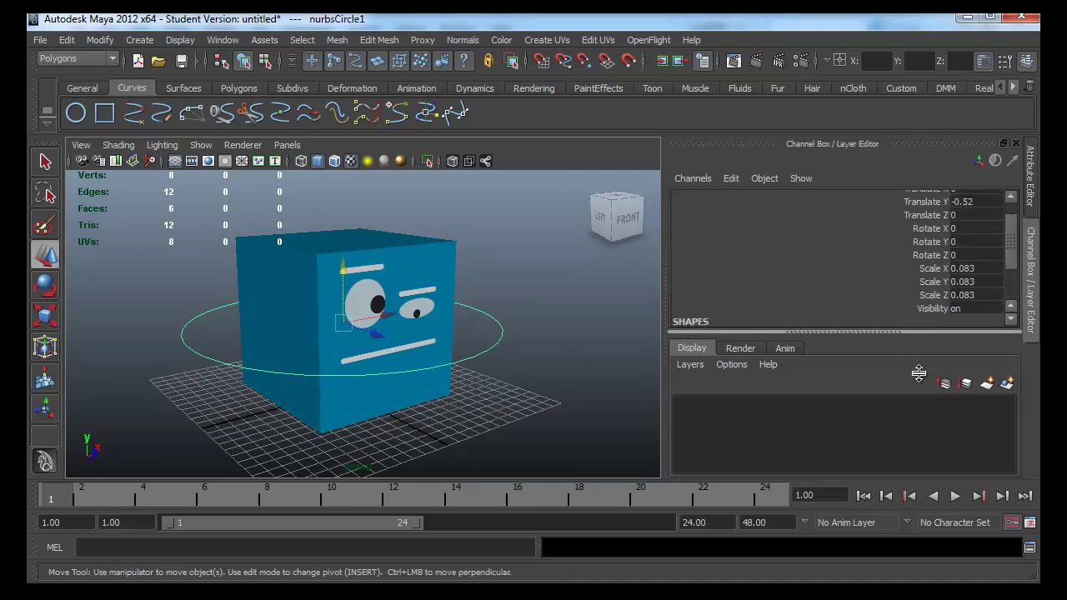
mouse_move(933, 333)
mouse_down()
mouse_move(918, 323)
mouse_move(889, 212)
mouse_up()
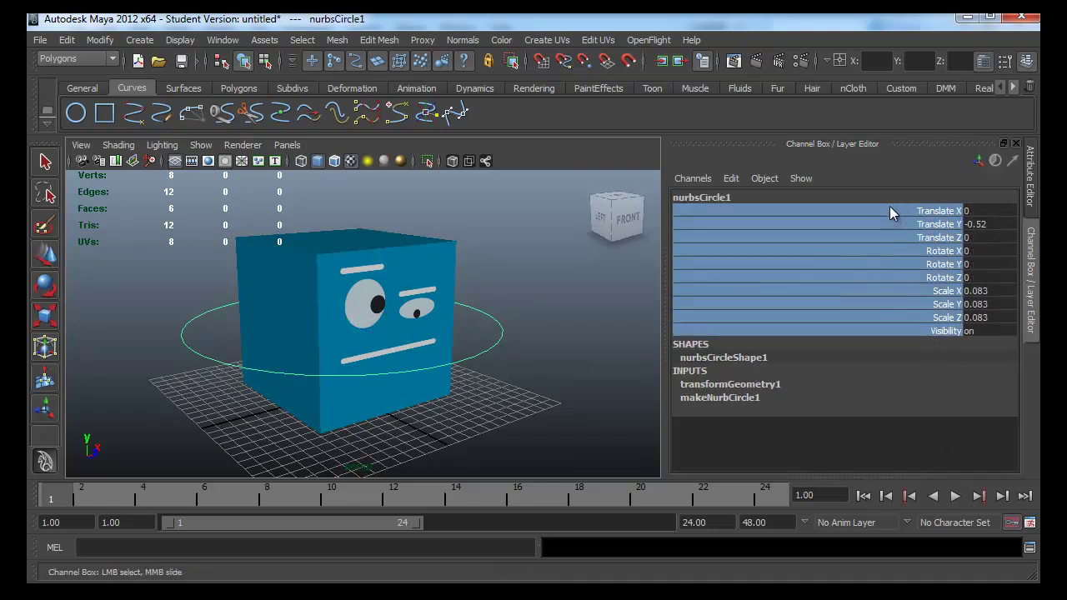
right_click(889, 223)
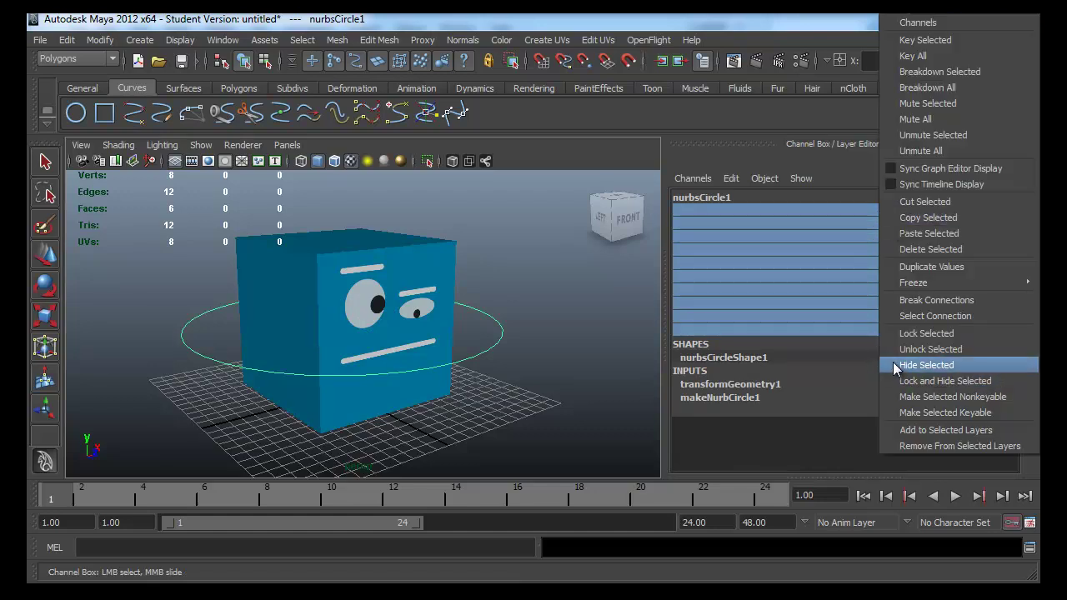
click(886, 335)
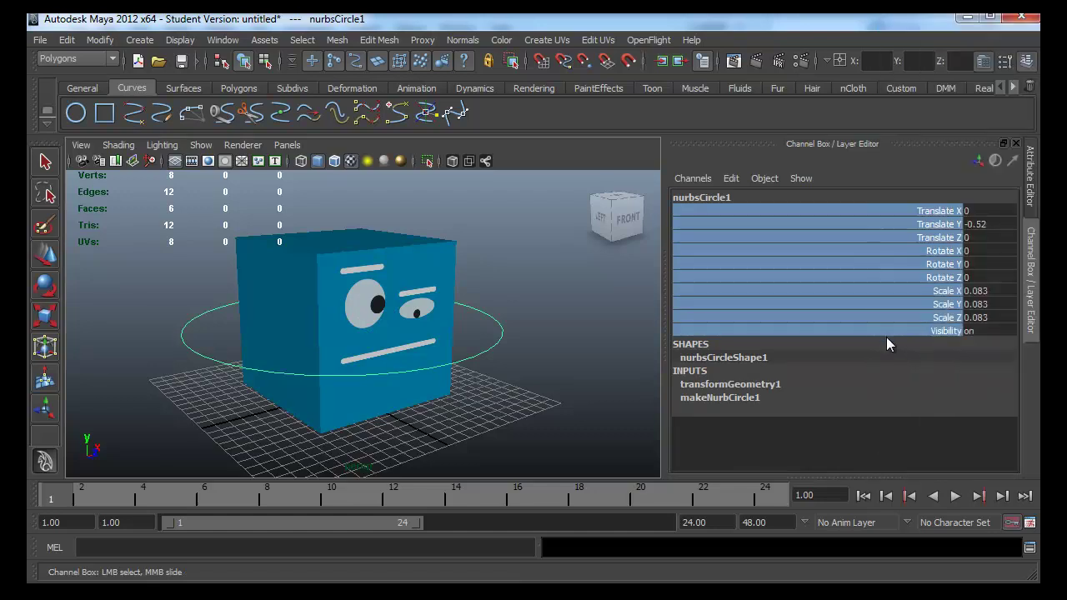
- Hide those locked channels from the Channel Box
click(886, 341)
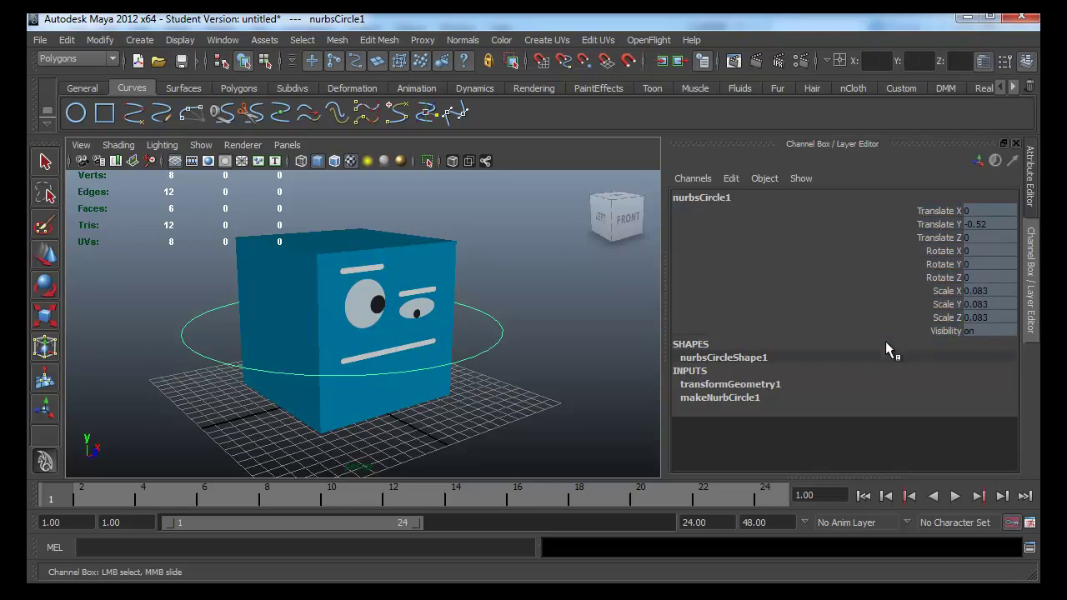
drag(915, 211, 888, 332)
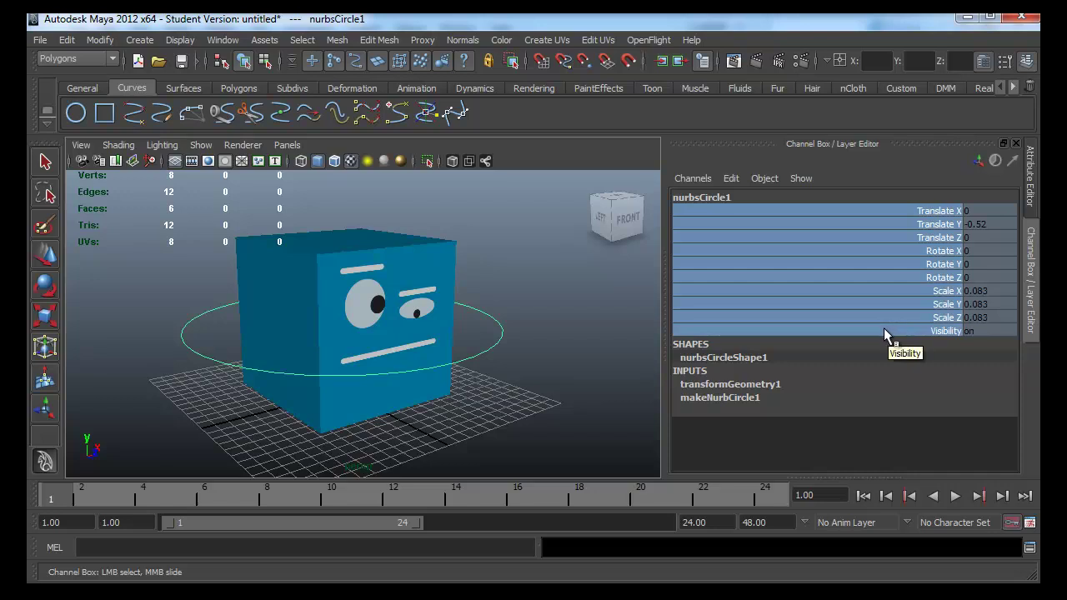
right_click(856, 266)
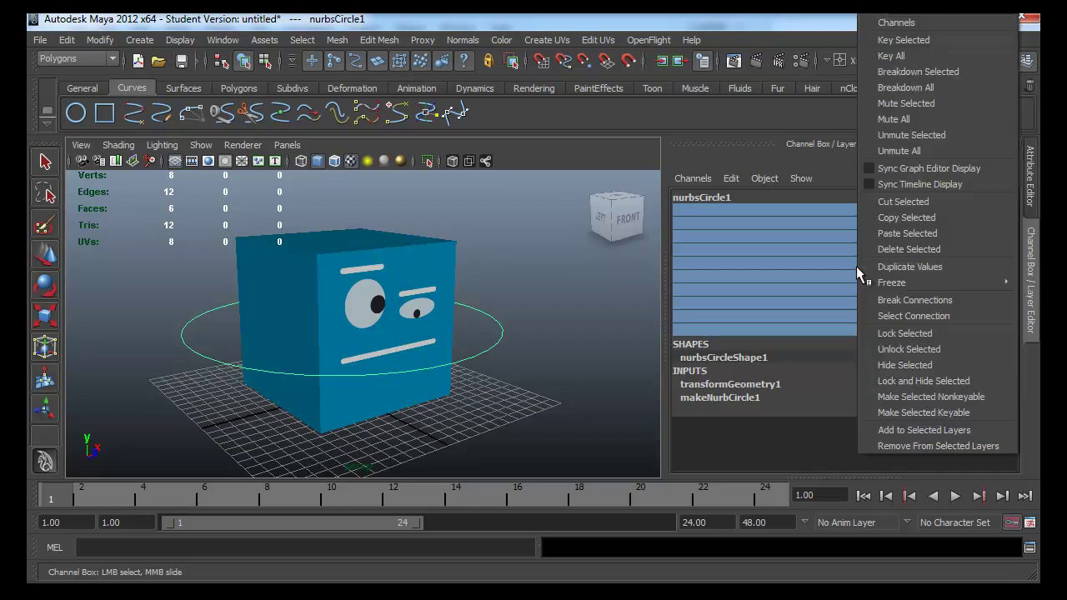
click(927, 370)
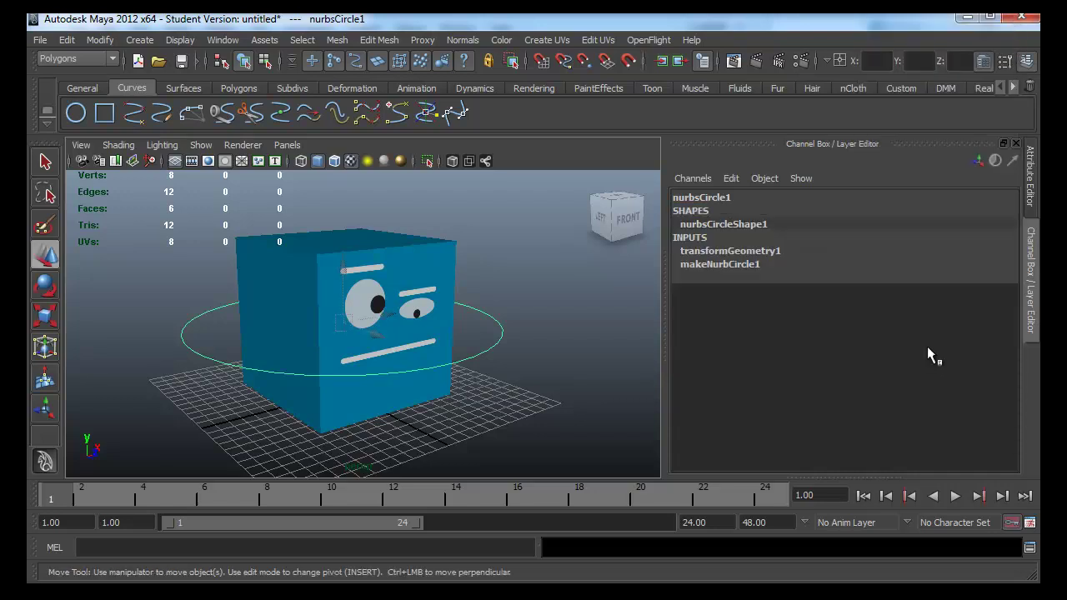
right_click(931, 196)
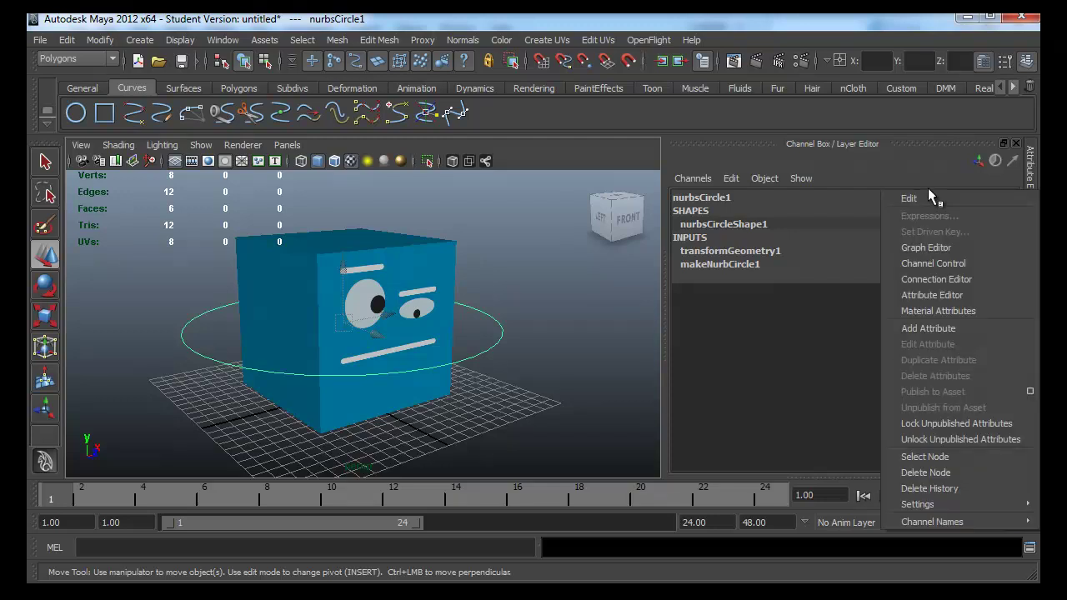
click(867, 198)
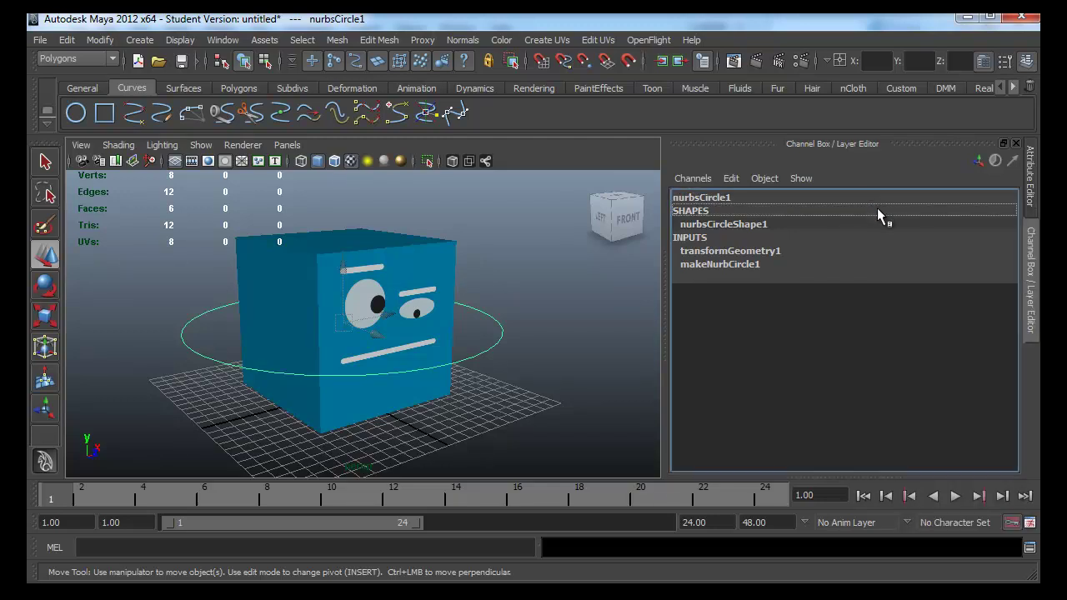
right_click(883, 196)
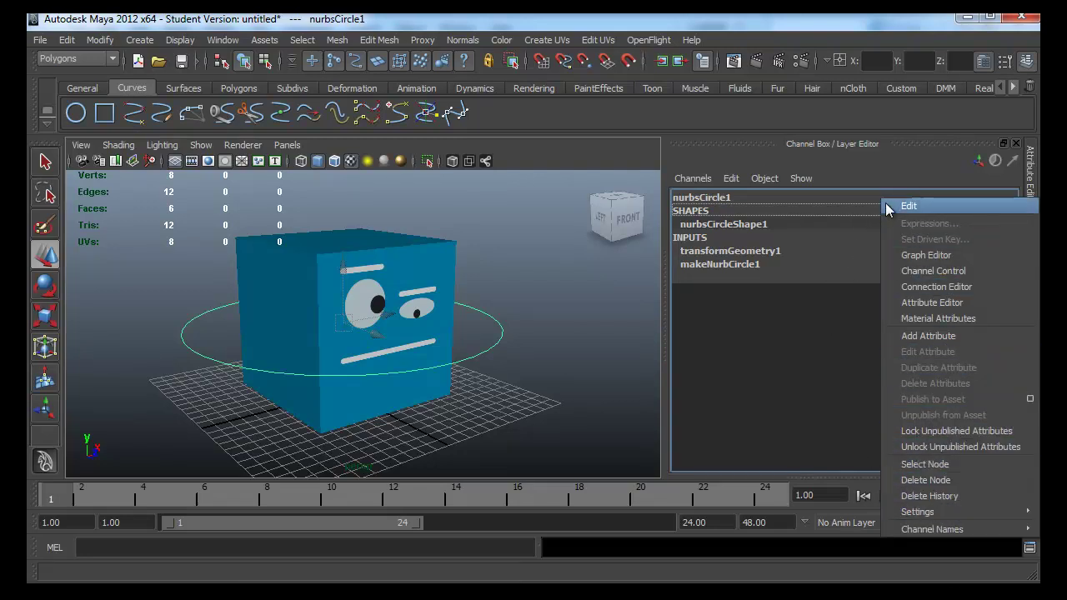
click(837, 190)
right_click(840, 199)
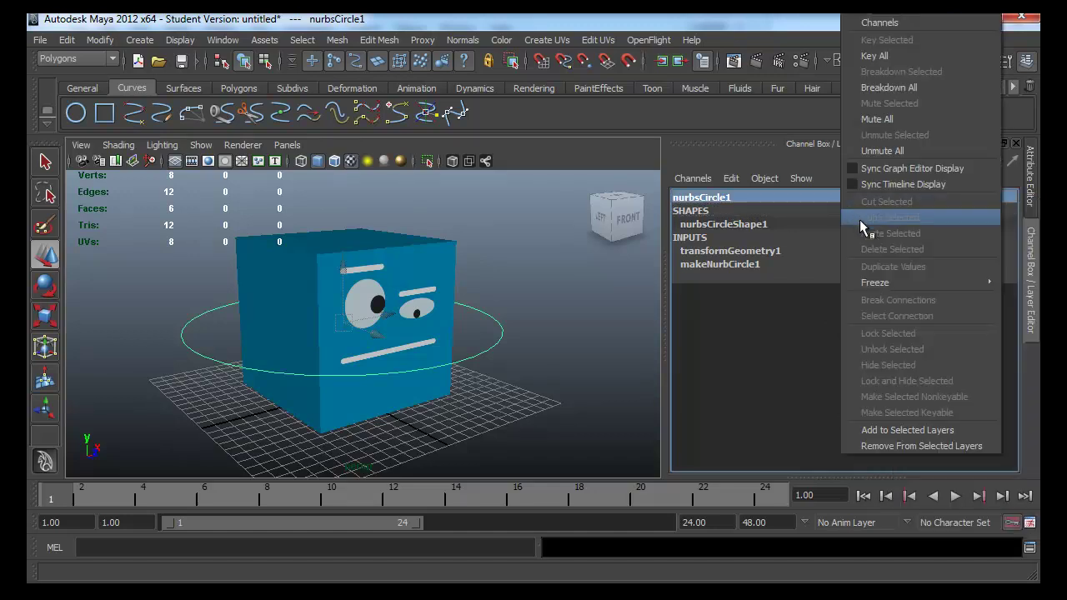
click(825, 207)
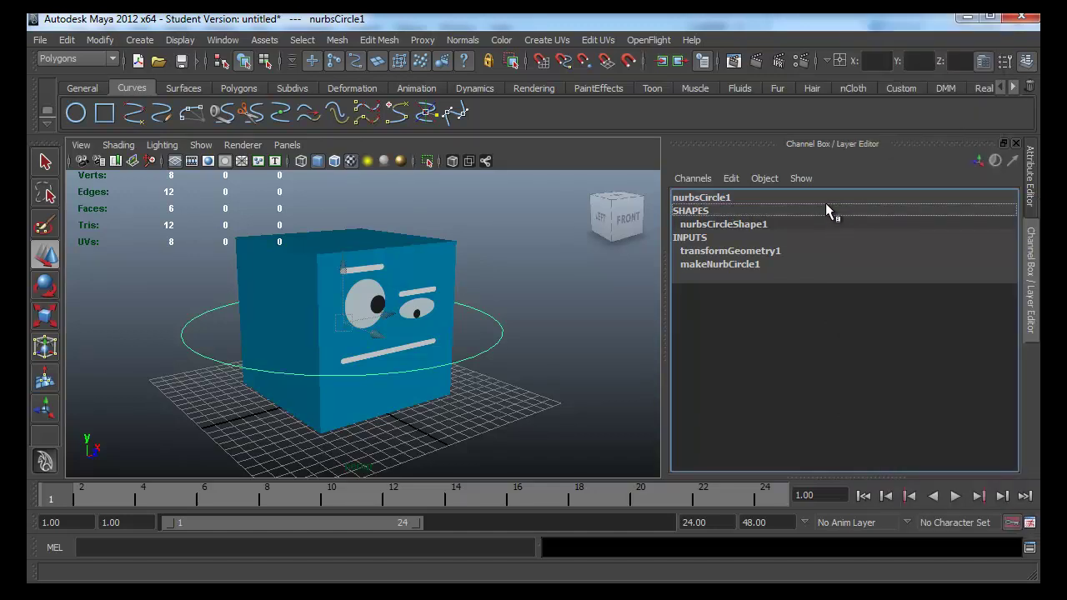
double_click(863, 196)
click(881, 210)
right_click(887, 200)
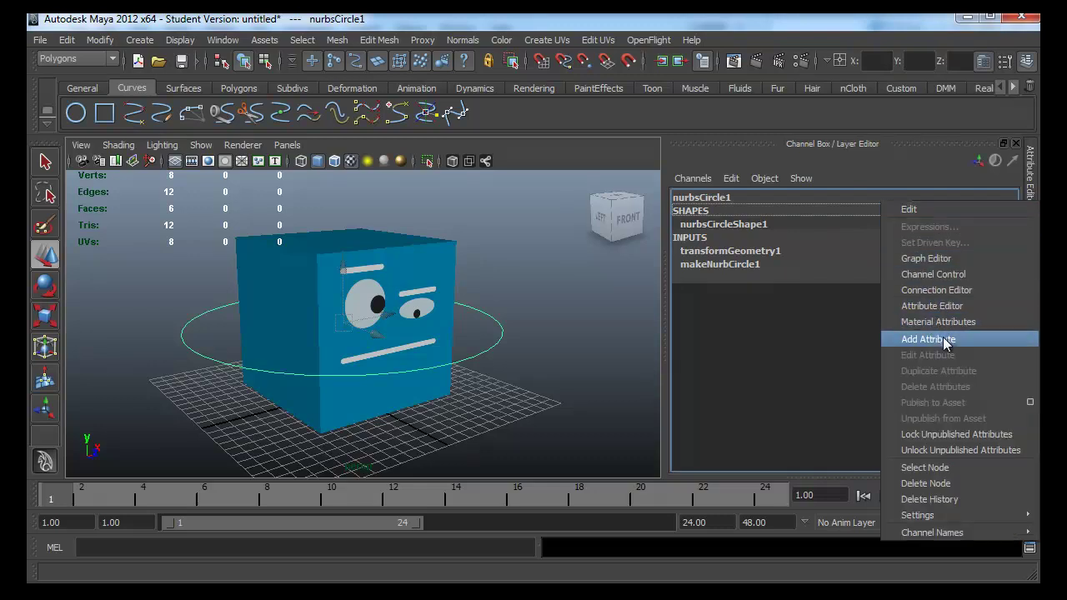
click(939, 307)
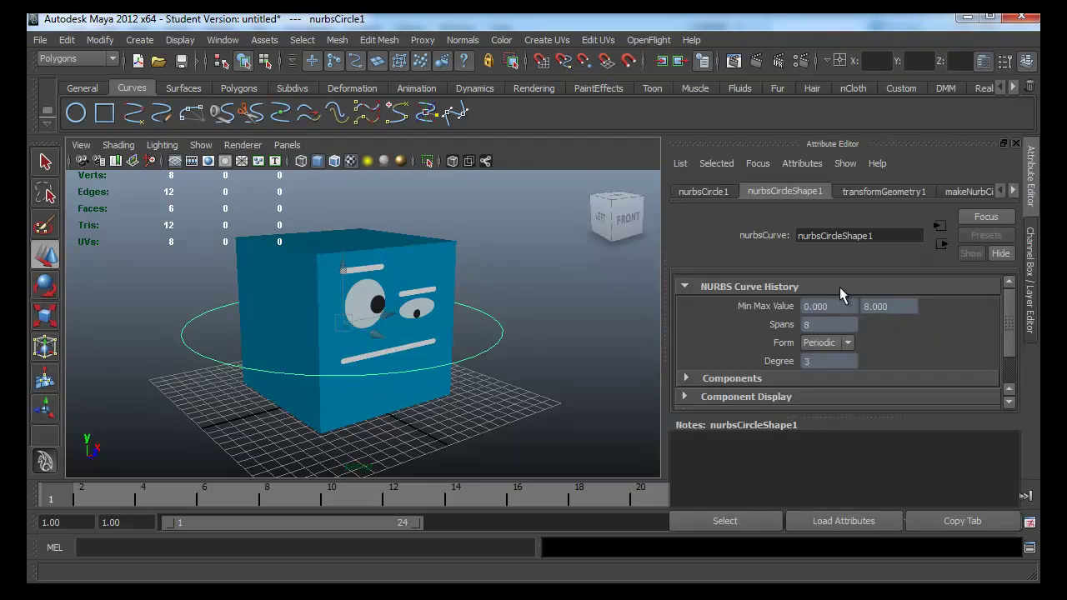
click(865, 186)
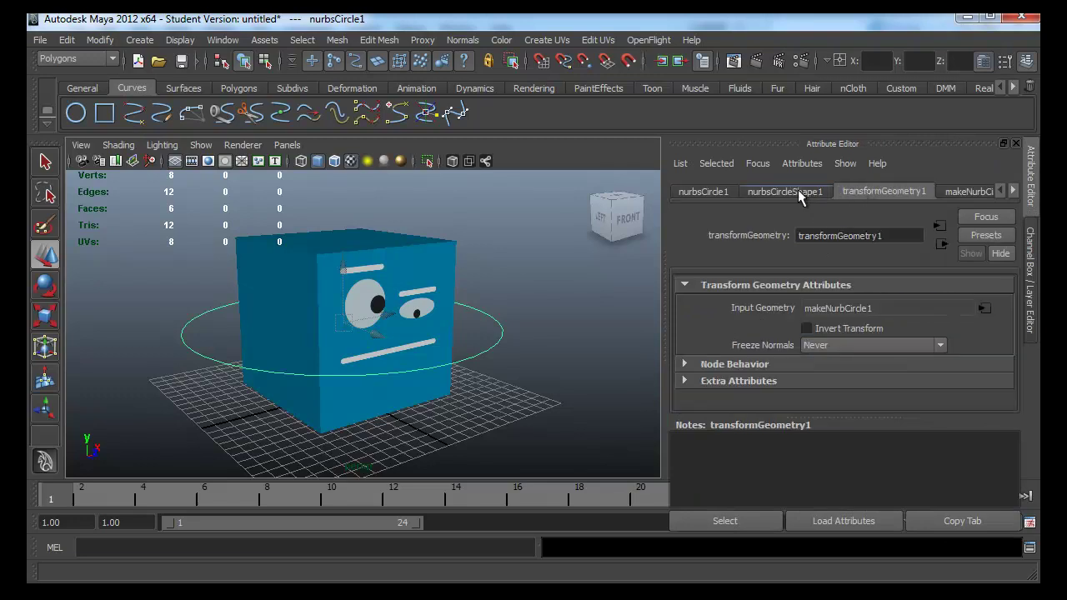
click(732, 190)
click(756, 195)
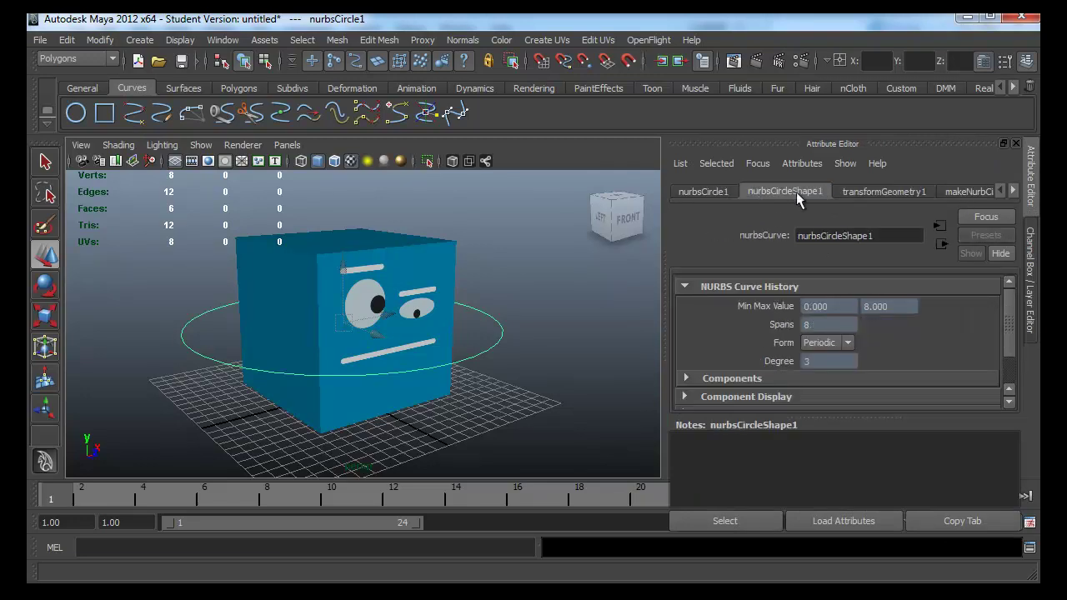
click(884, 192)
click(972, 190)
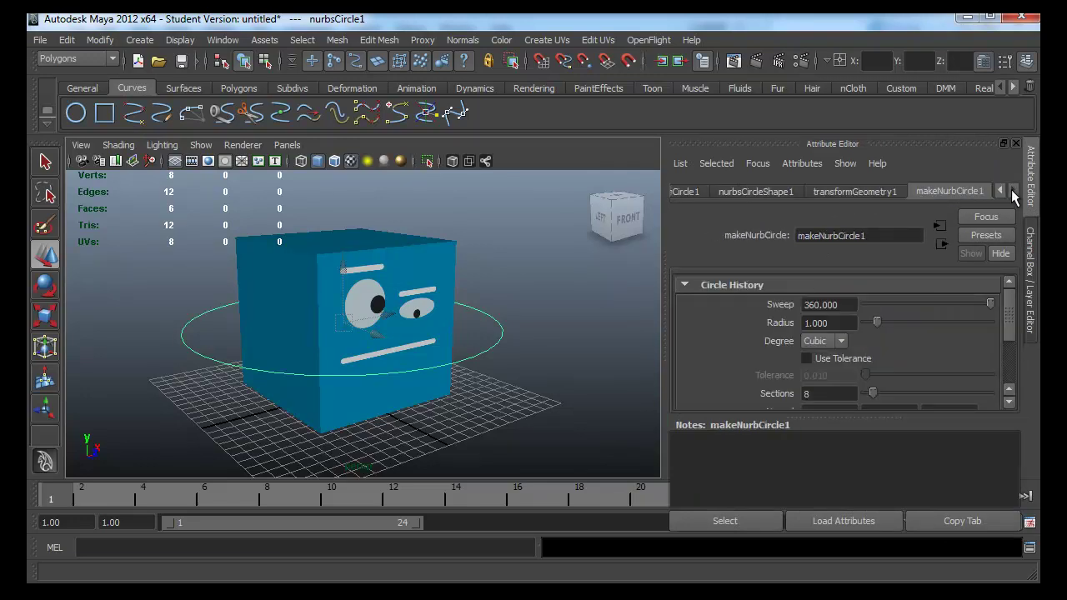
key(ctrl+a)
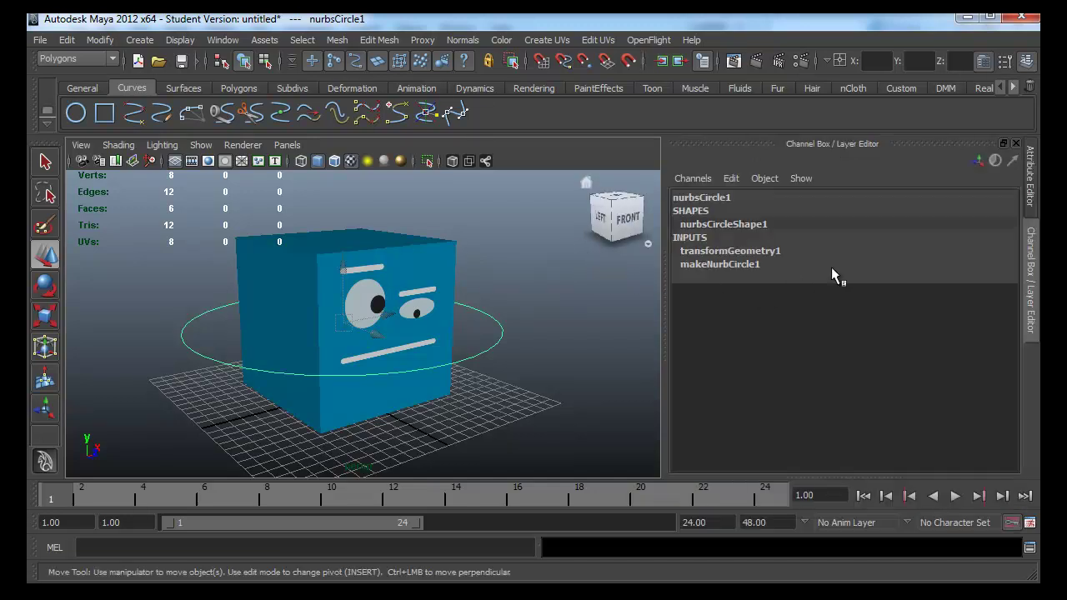
- Open Channel Control for nurbsCircle1
right_click(868, 198)
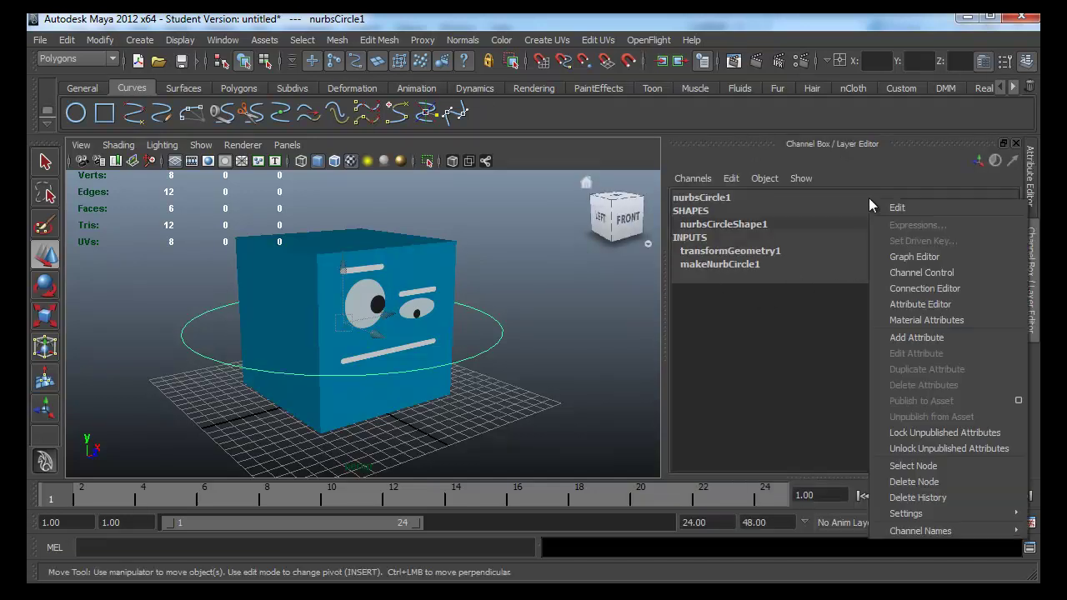
click(953, 274)
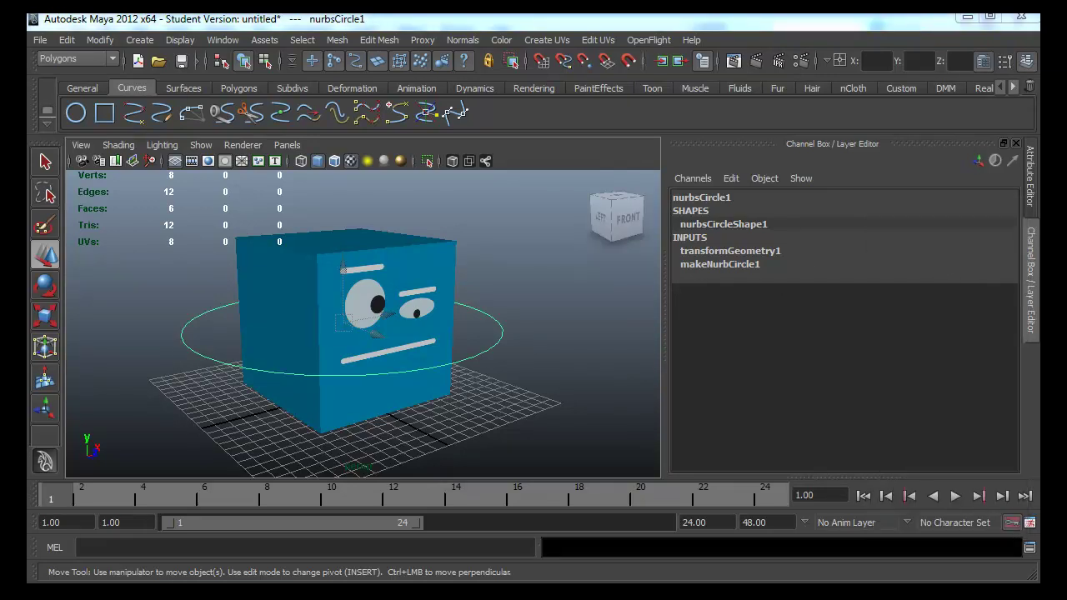
drag(716, 124, 529, 121)
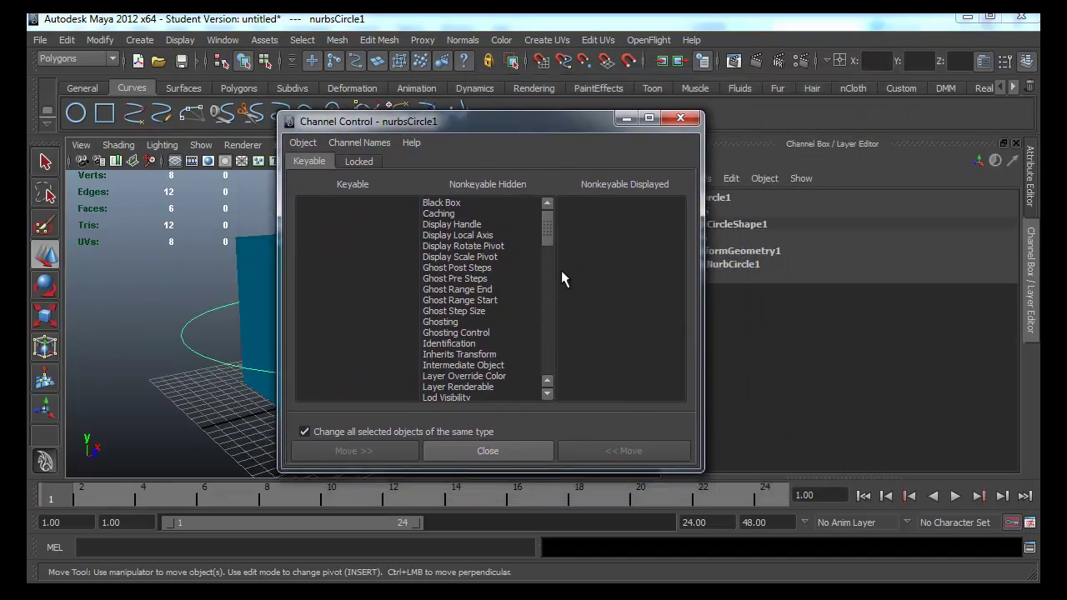
mouse_move(548, 223)
mouse_down()
mouse_move(528, 346)
mouse_move(548, 347)
mouse_move(553, 364)
mouse_move(576, 219)
mouse_move(522, 294)
mouse_up()
- Move Rotate X, Y and Z to keyable, then back to Nonkeyable Hidden
click(471, 289)
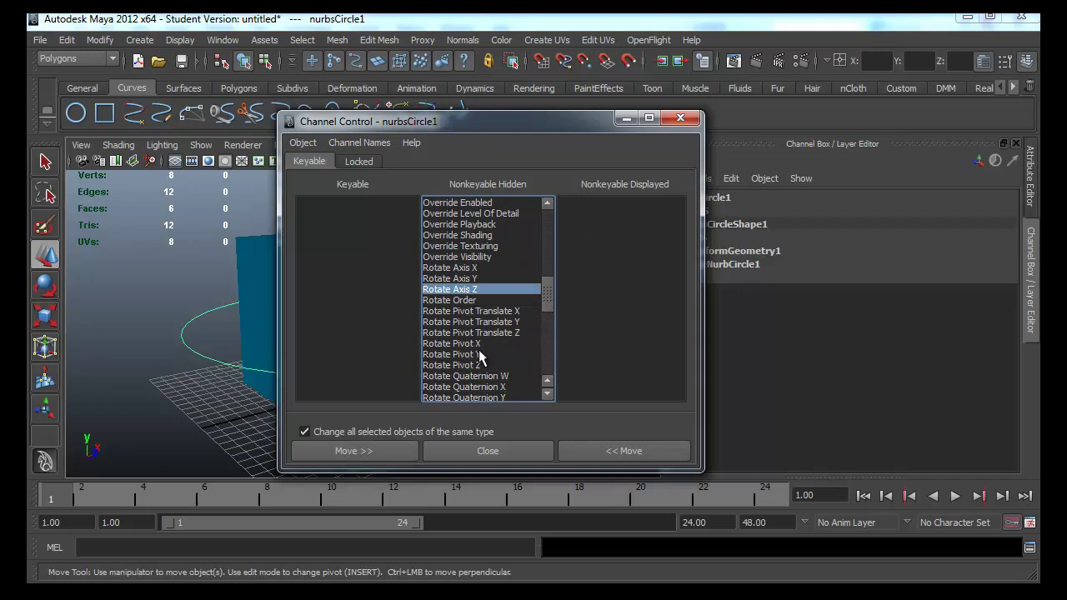
click(482, 311)
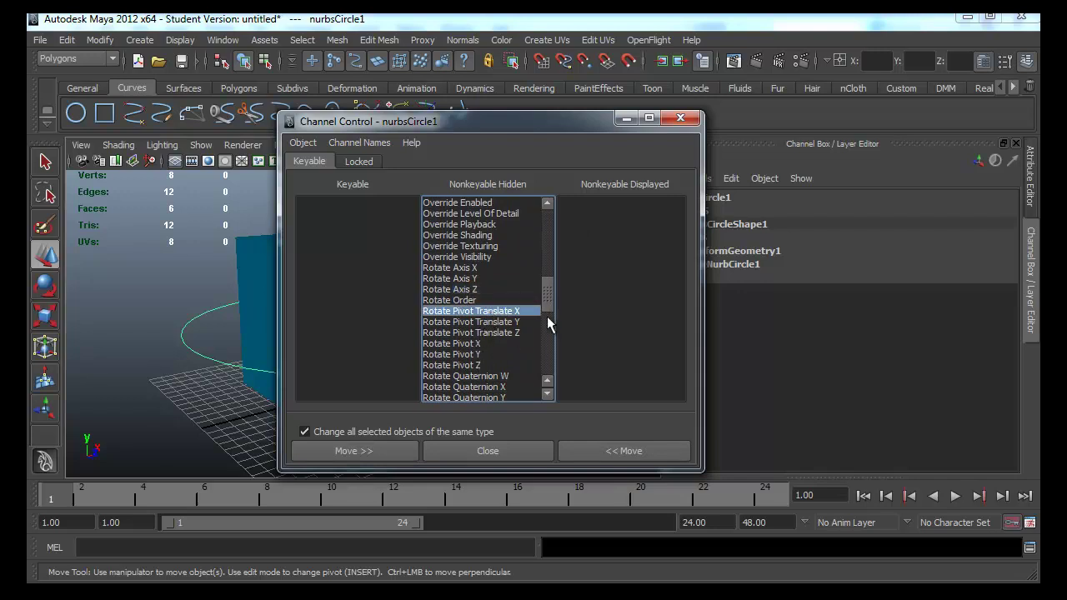
scroll(550, 309, down, 2)
scroll(549, 306, down, 1)
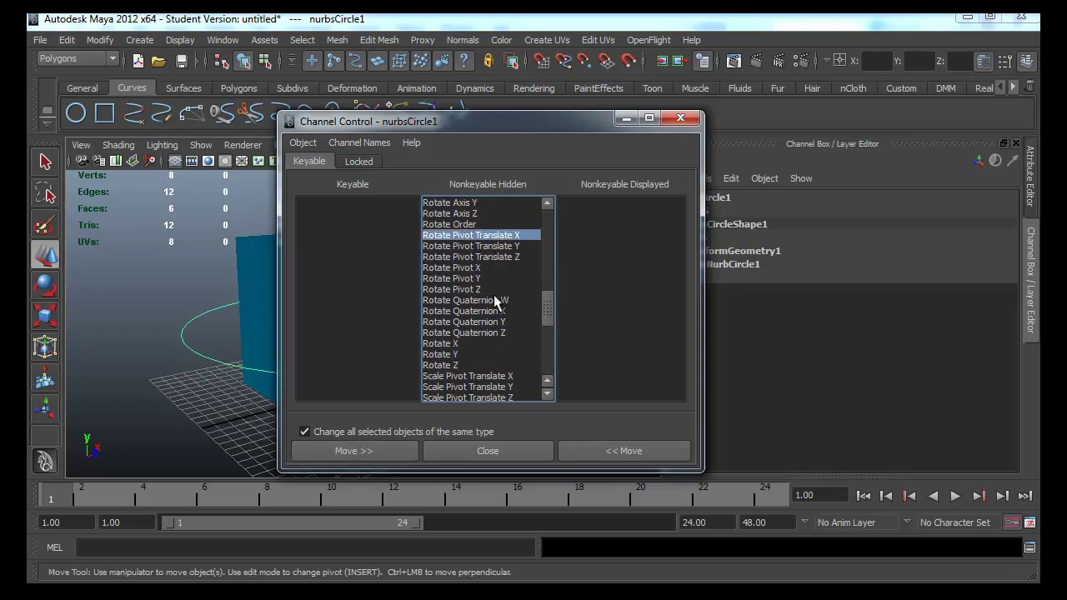
click(450, 334)
click(453, 344)
shift+click(454, 364)
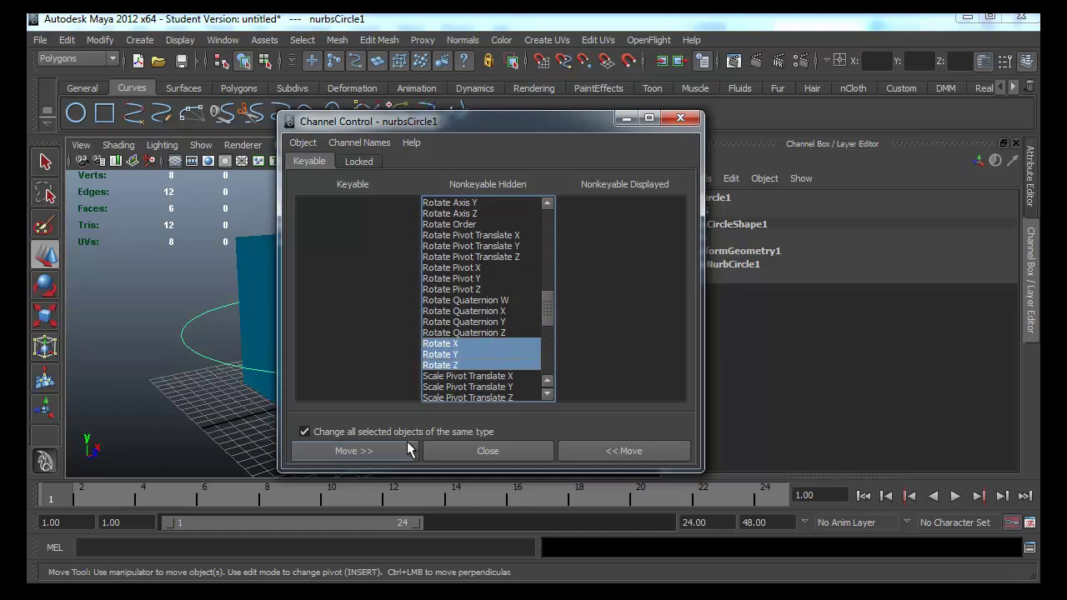
click(597, 455)
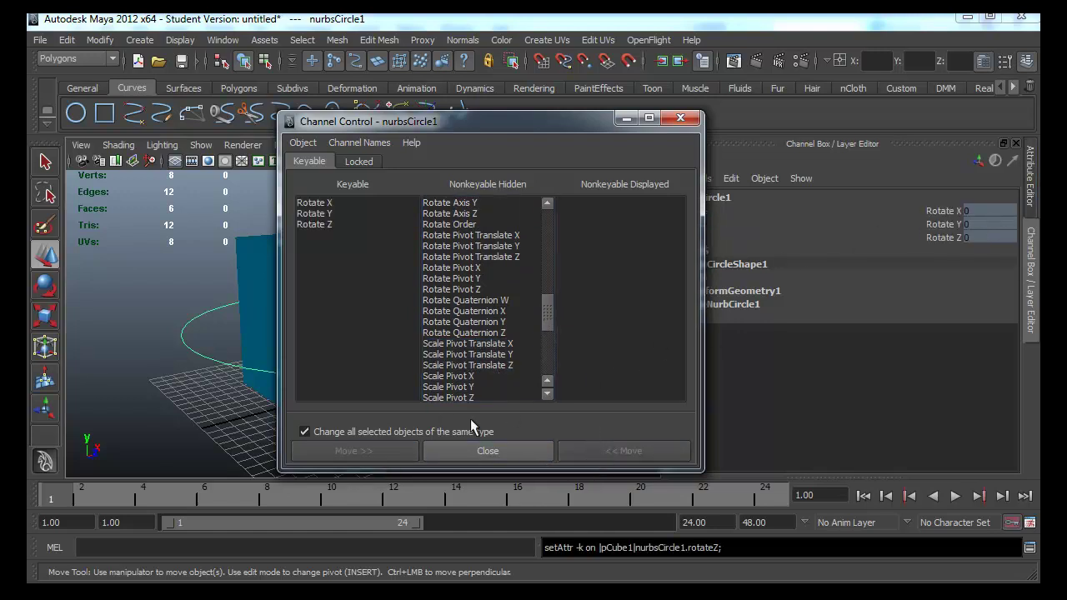
drag(329, 222, 332, 203)
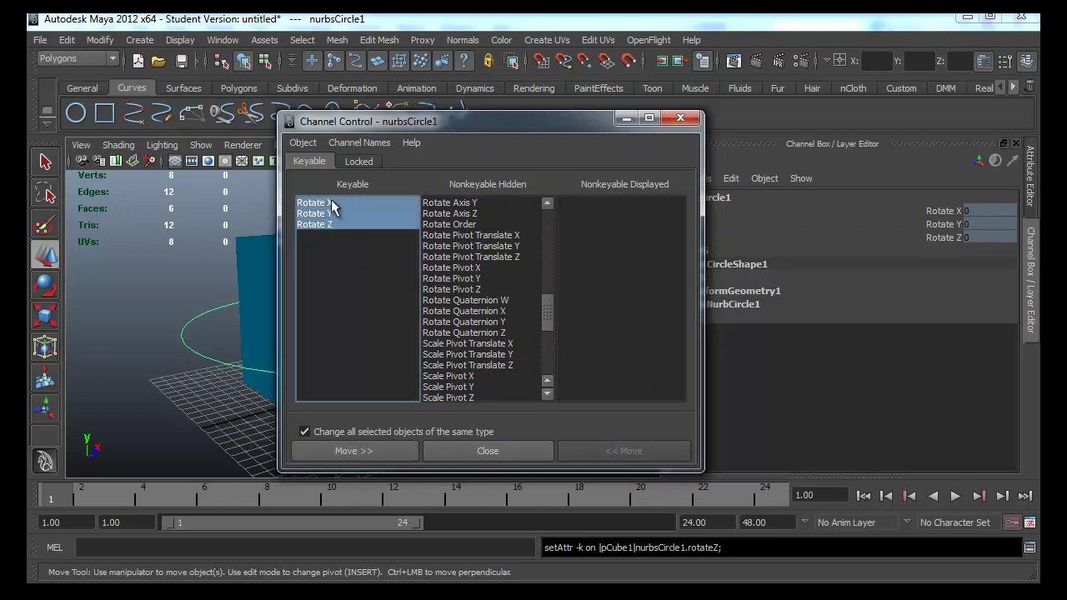
click(363, 448)
mouse_move(545, 298)
mouse_down()
mouse_move(550, 342)
mouse_move(536, 363)
mouse_up()
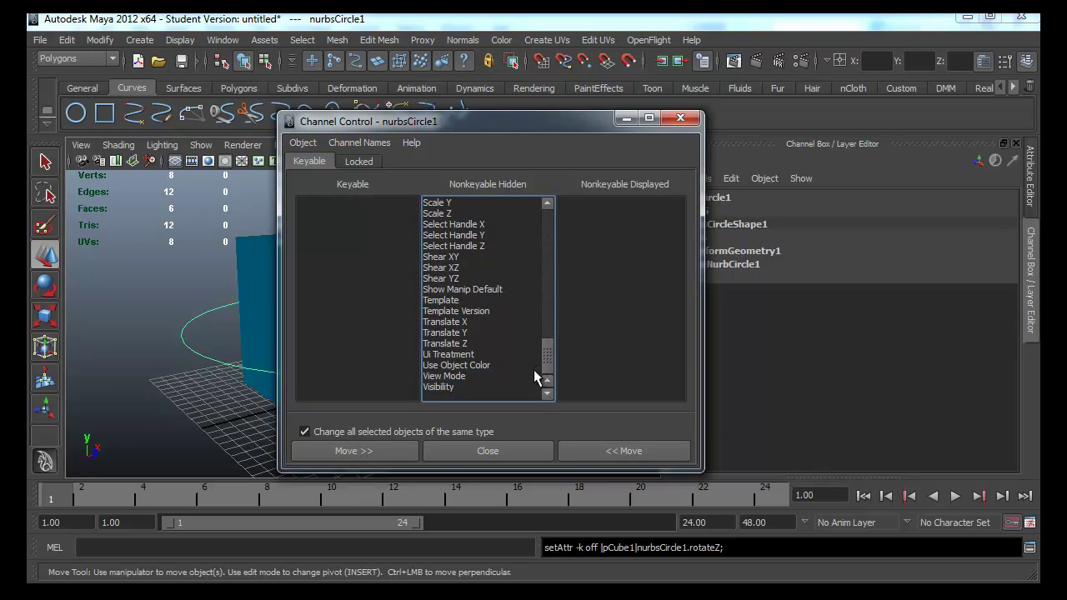
- Move all six Translate and Rotate channels to Nonkeyable Hidden and close Channel Control
click(463, 344)
shift+click(466, 322)
click(641, 452)
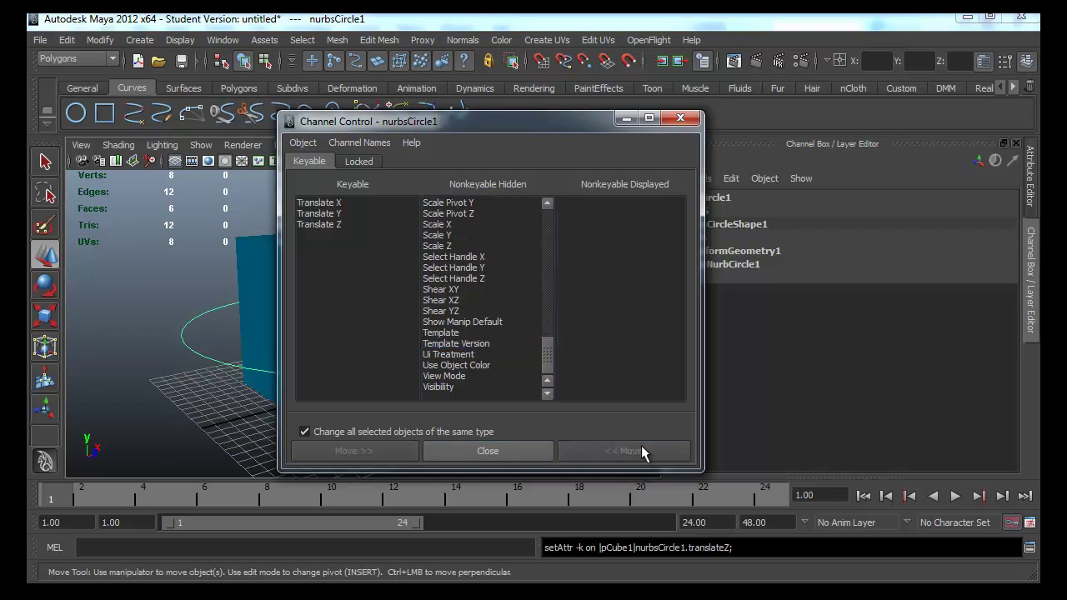
drag(542, 343, 546, 332)
scroll(555, 330, up, 5)
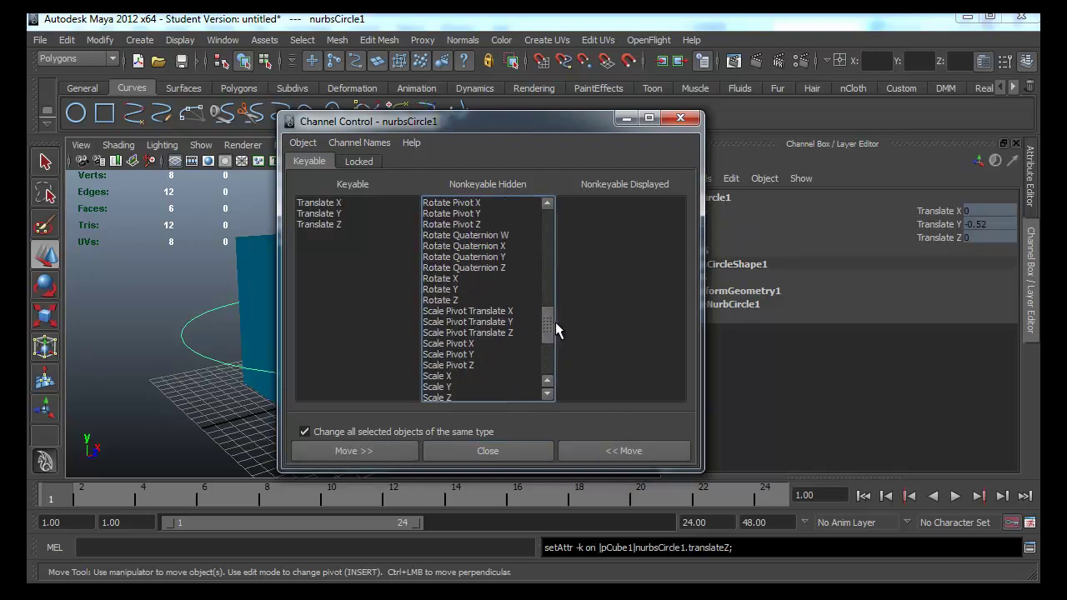
scroll(557, 317, up, 2)
click(450, 355)
shift+click(450, 332)
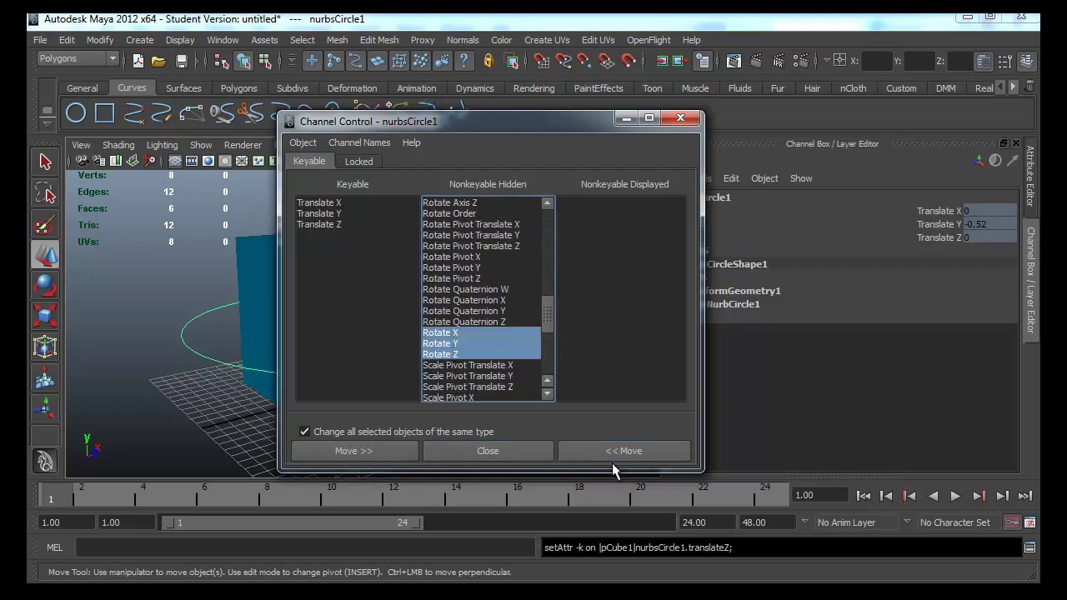
click(612, 458)
click(343, 202)
shift+click(342, 256)
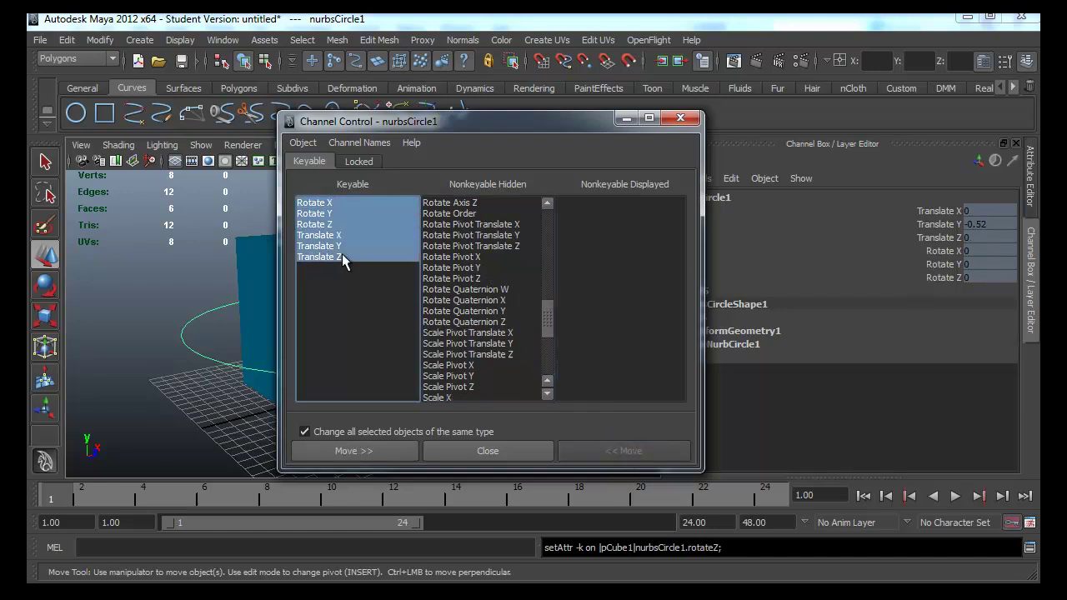
click(353, 450)
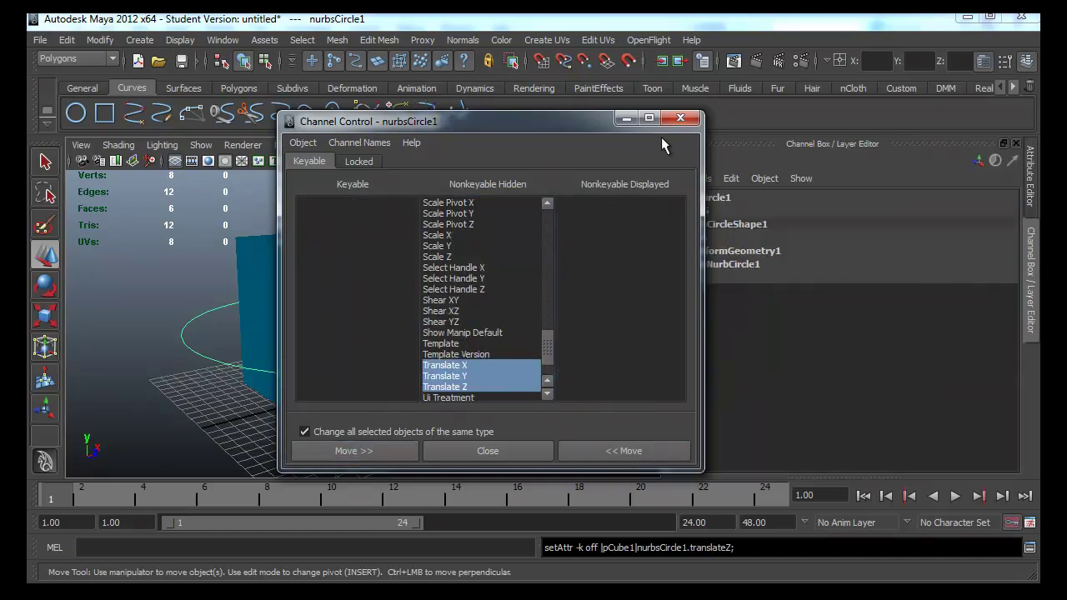
click(680, 118)
click(488, 328)
- Reselect nurbsCircle1 and open Add Attribute from the Channel Box menu
drag(488, 328, 578, 392)
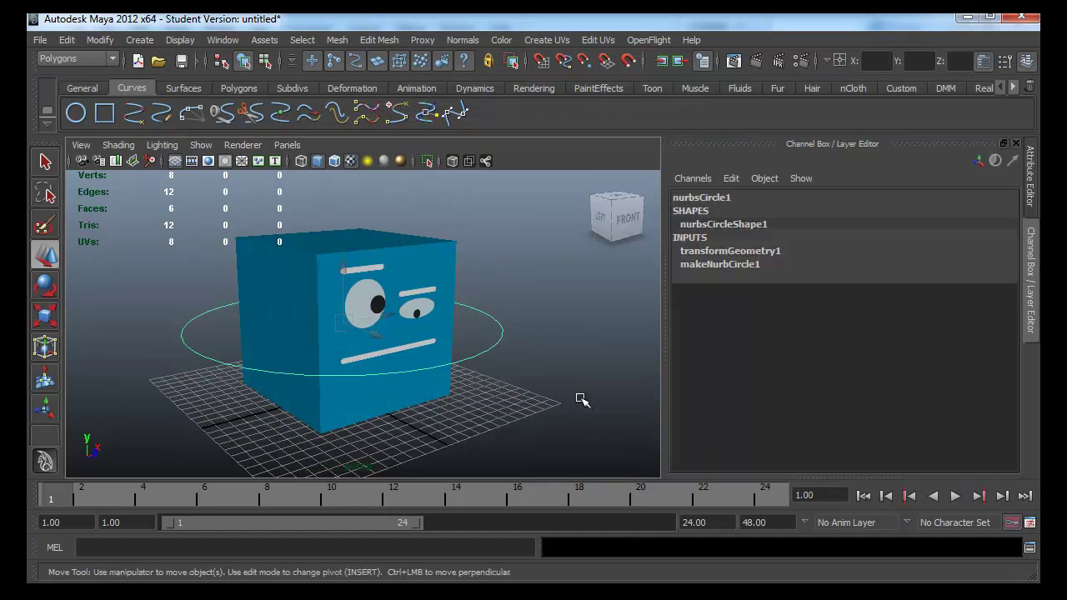
right_click(852, 200)
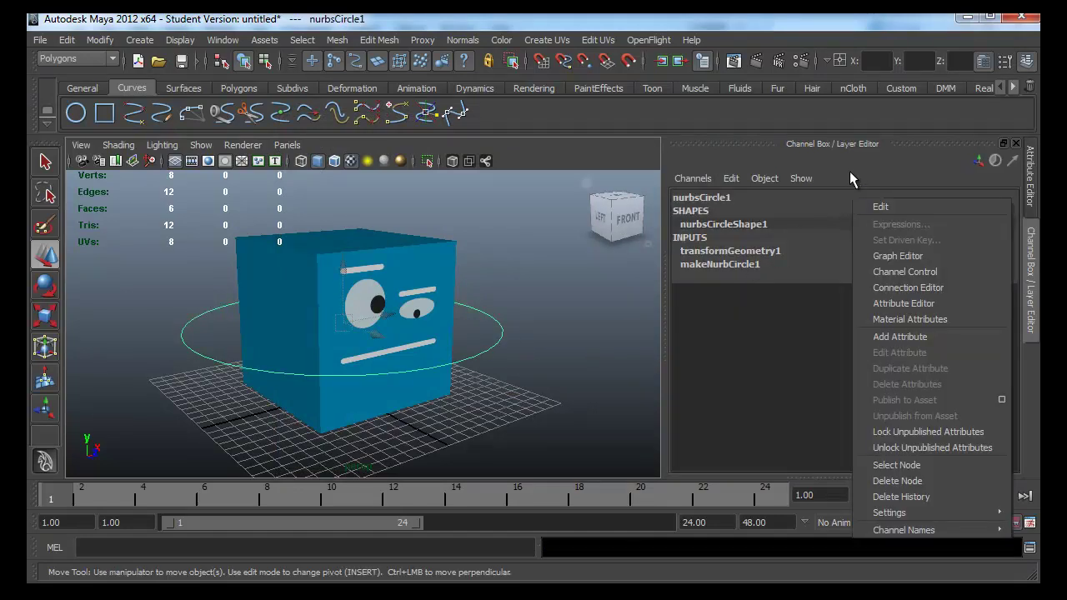
click(852, 176)
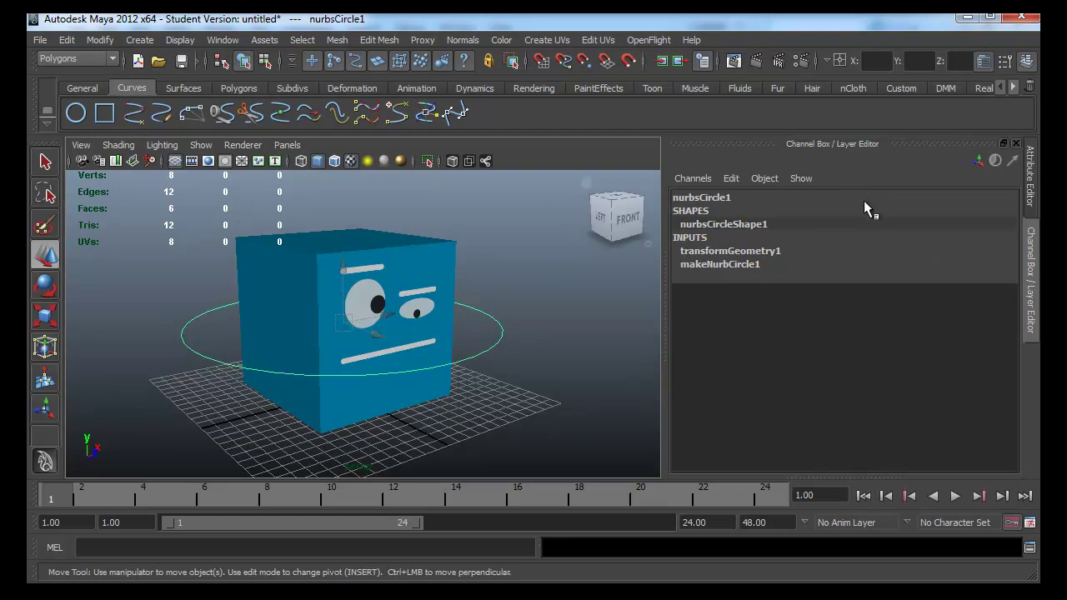
right_click(865, 200)
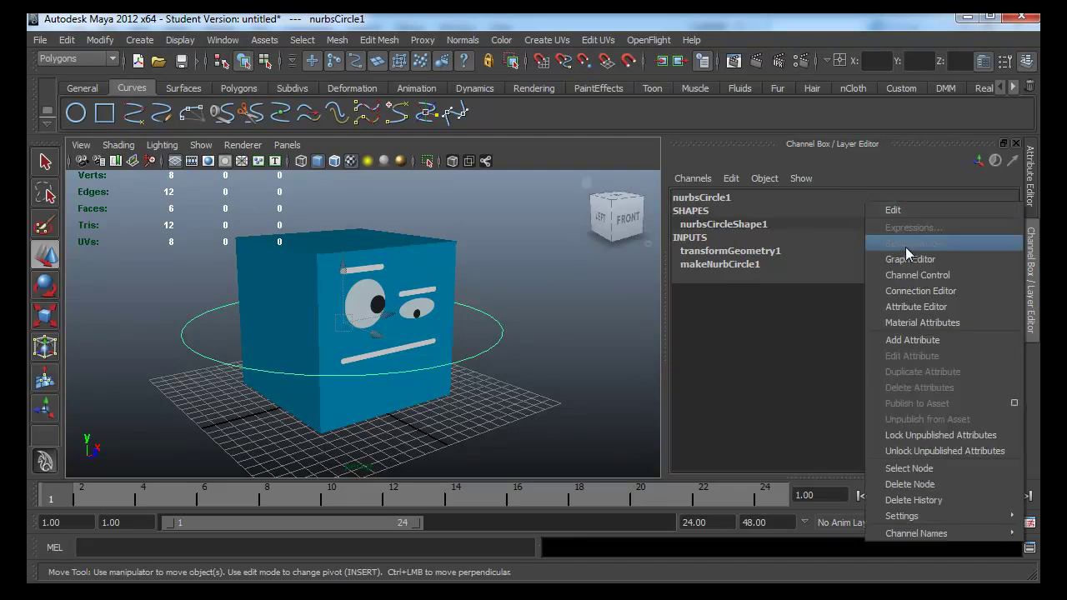
click(940, 338)
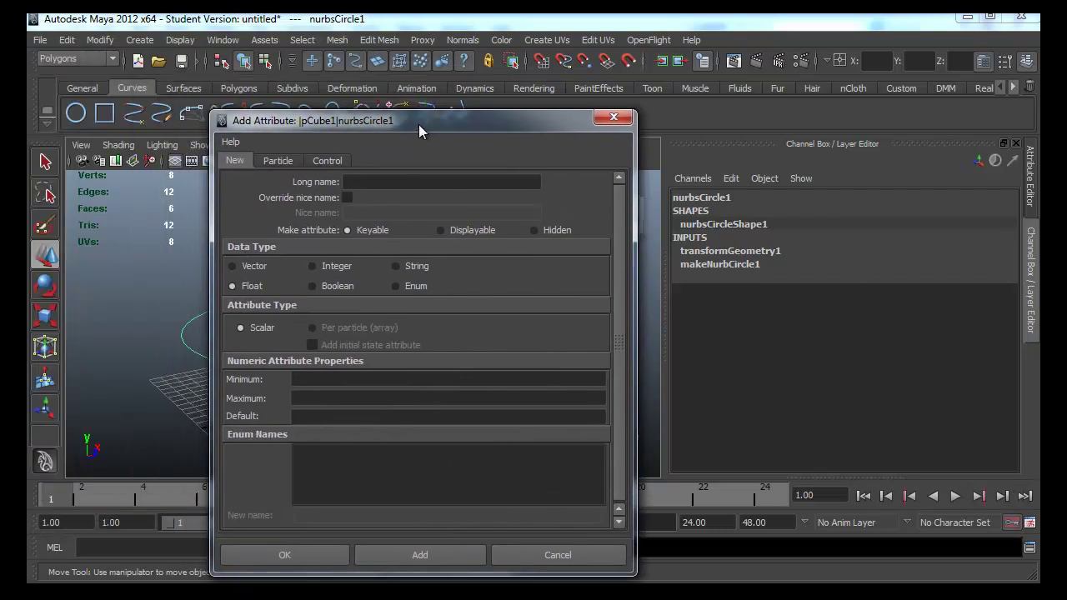
drag(418, 124, 356, 119)
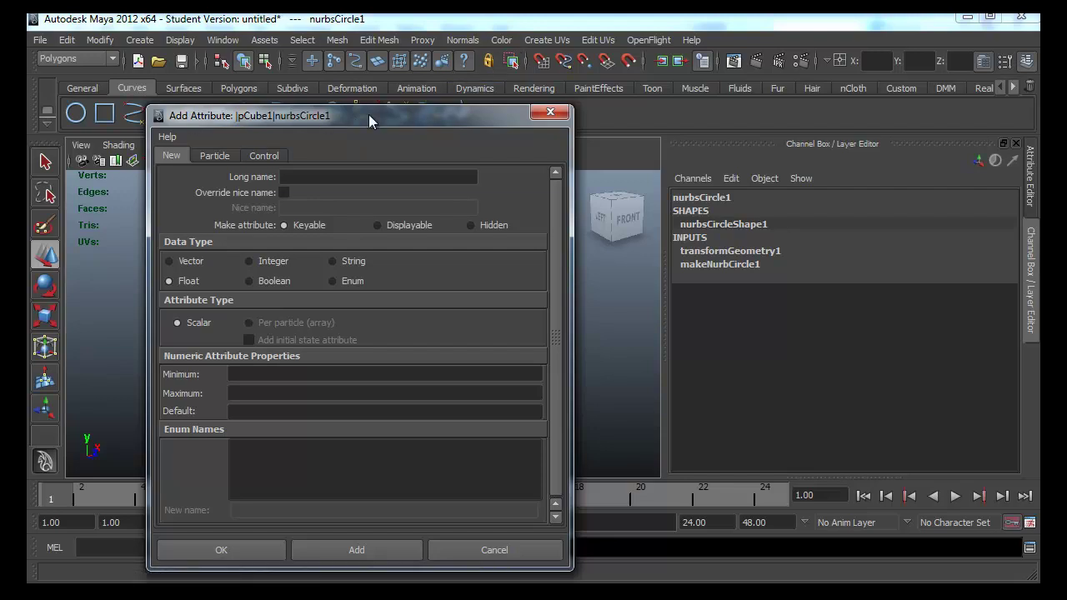
- Add a float attribute 'emotion' with Min 1, Max 20 and Default 1
mouse_move(369, 114)
mouse_down()
mouse_move(611, 96)
mouse_move(722, 126)
mouse_up()
click(698, 193)
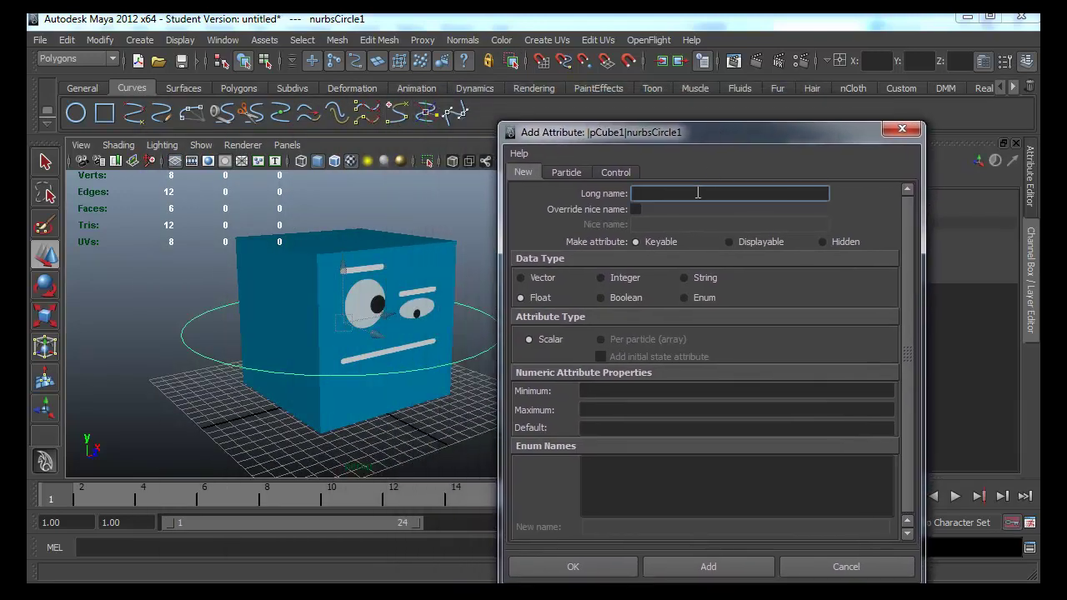
text(emotio)
text(n)
click(688, 392)
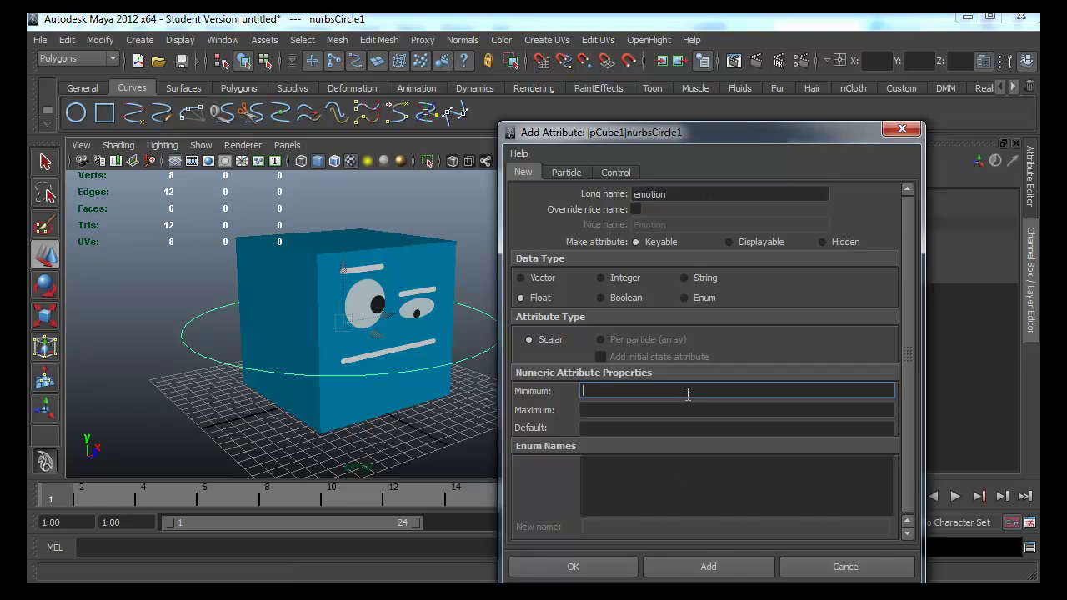
text(1)
click(679, 408)
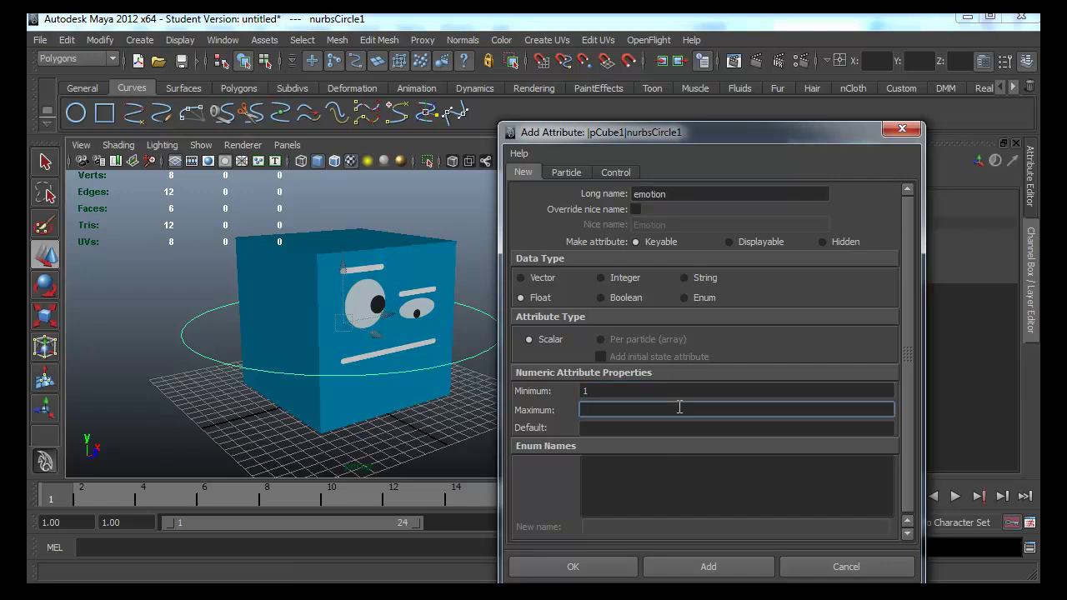
text(20)
click(657, 427)
text(1)
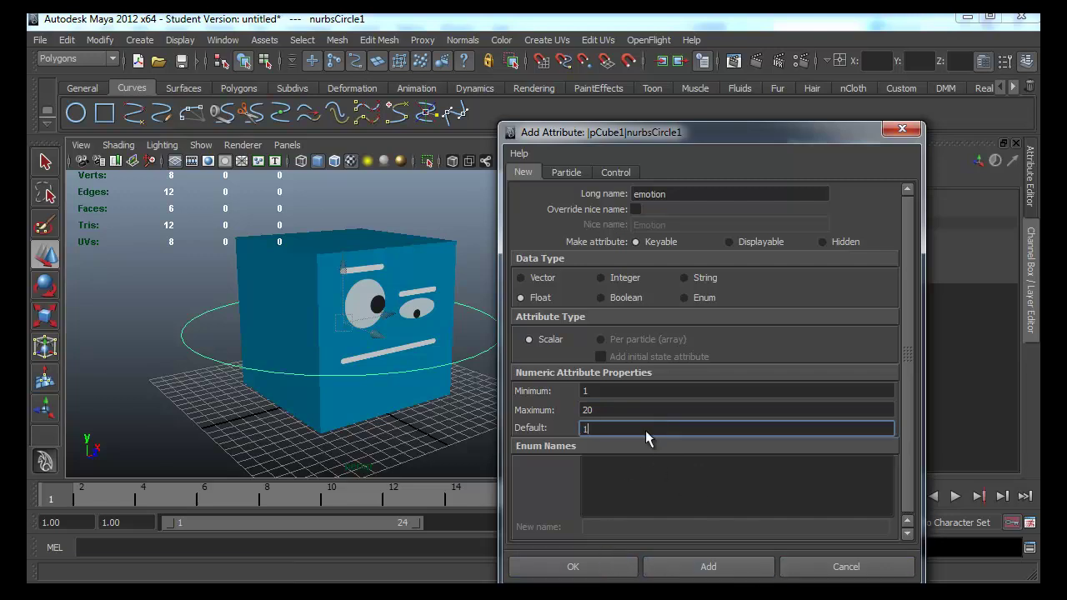
click(613, 568)
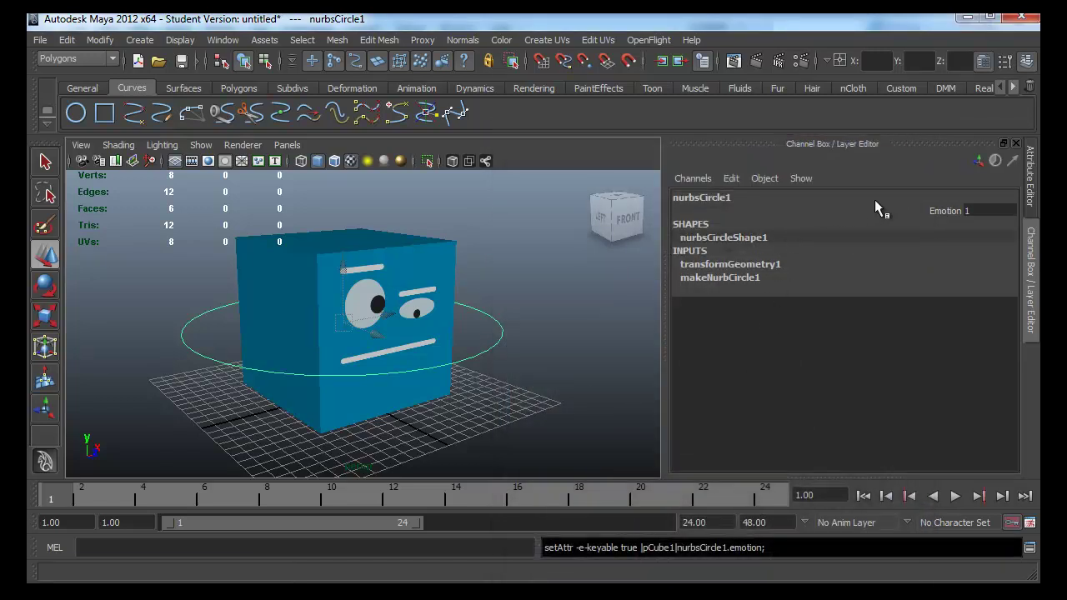
- Test-slide the Emotion channel, then reselect the control circle
click(950, 213)
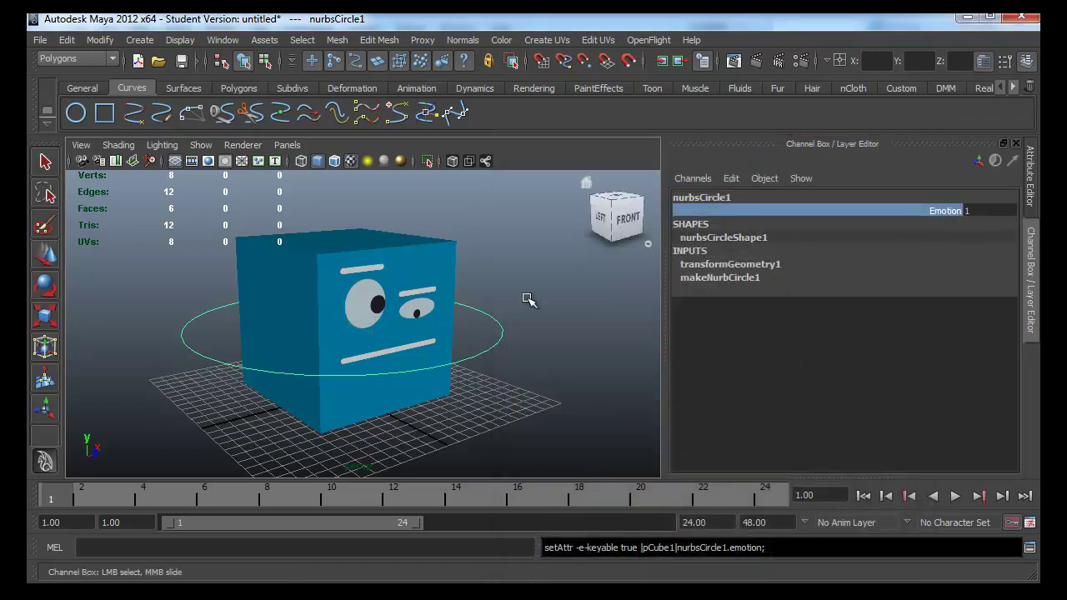
mouse_move(537, 310)
middle_down()
mouse_move(775, 314)
mouse_move(346, 325)
middle_up()
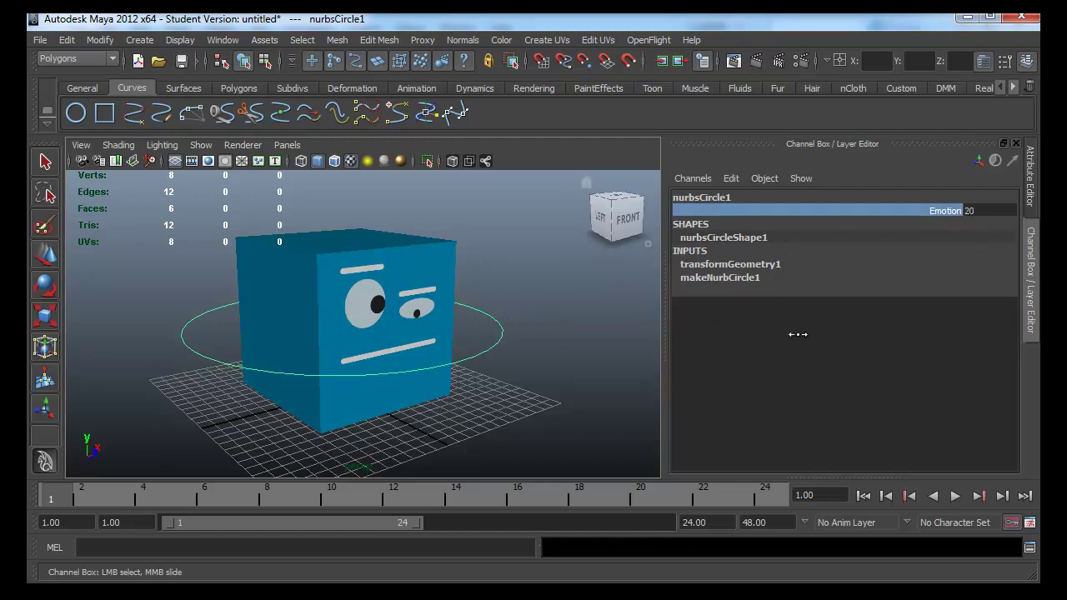
key(w)
click(557, 376)
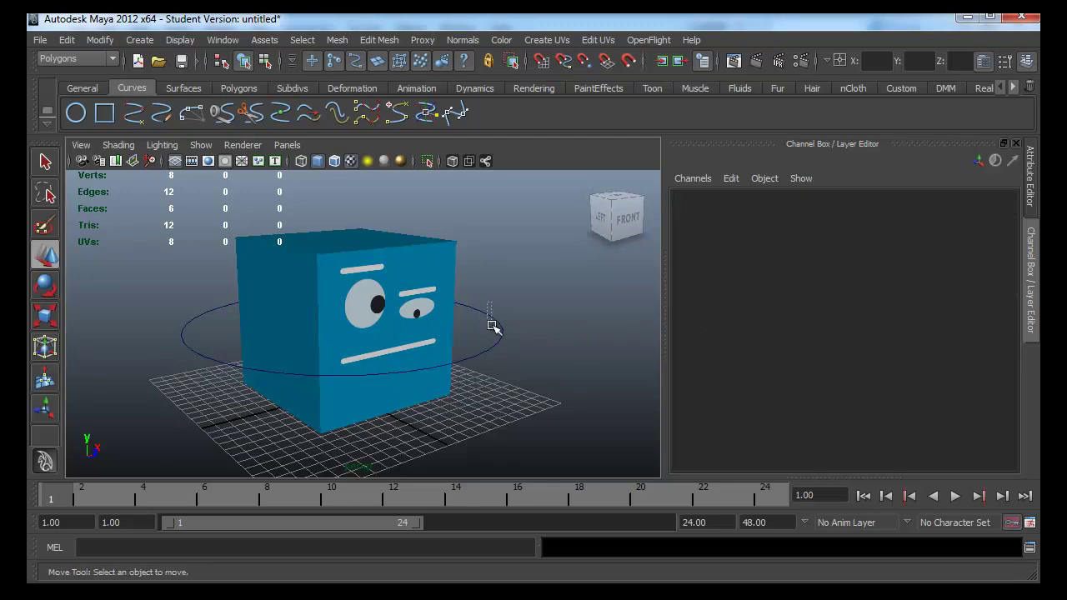
click(501, 330)
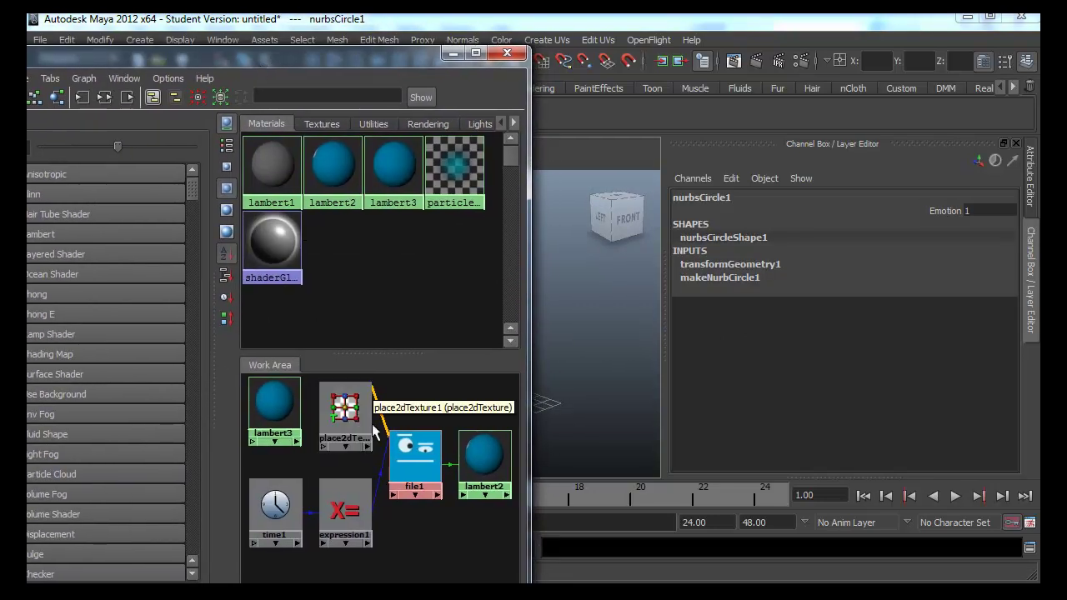
- Break file1's Frame Extension connection to the expression and close Hypershade
click(430, 461)
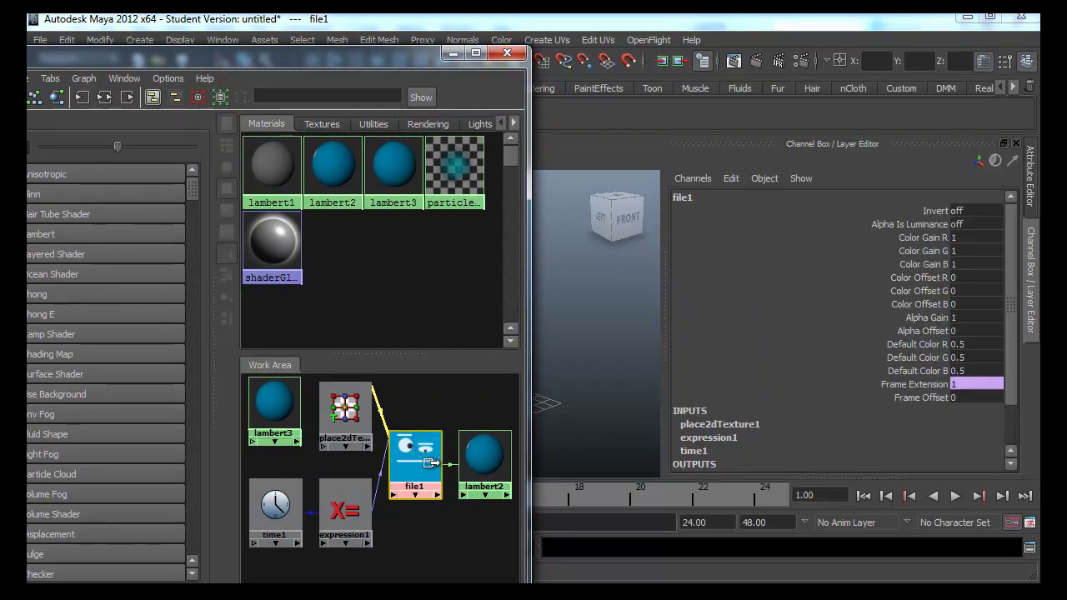
click(939, 385)
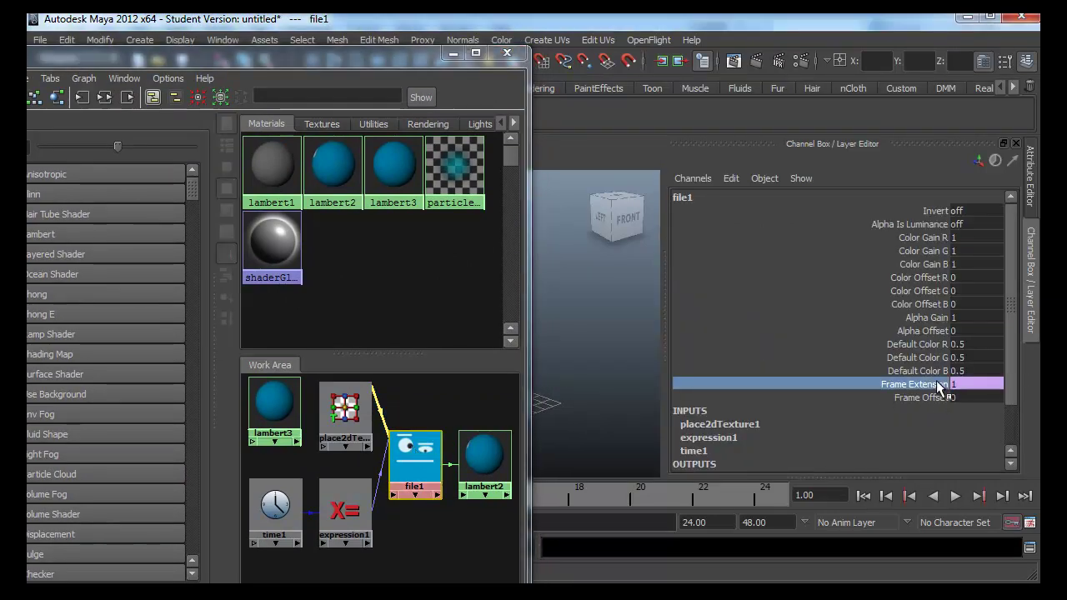
right_click(939, 385)
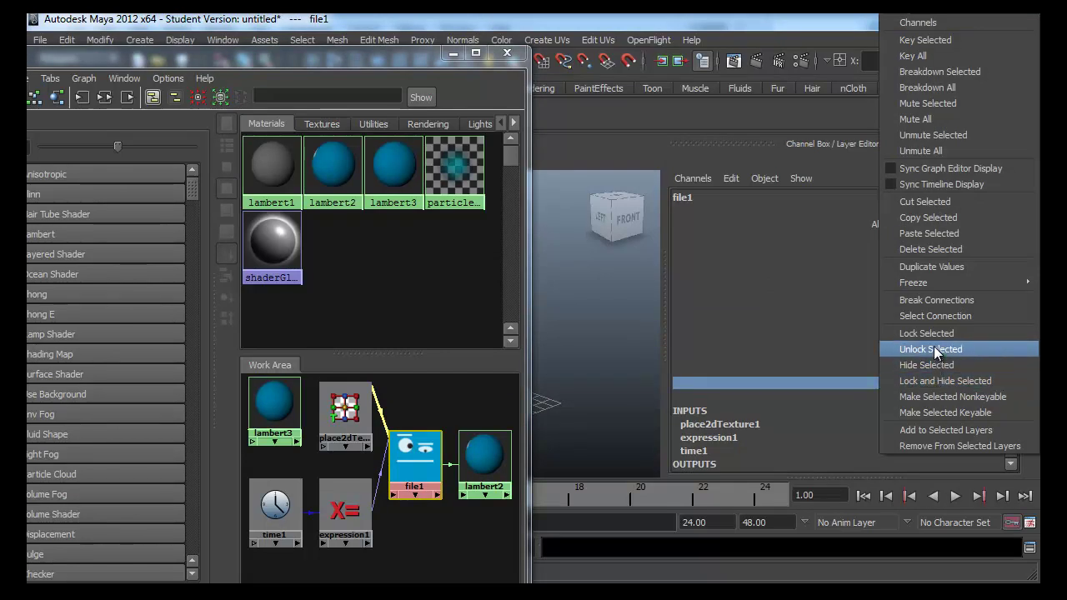
click(934, 301)
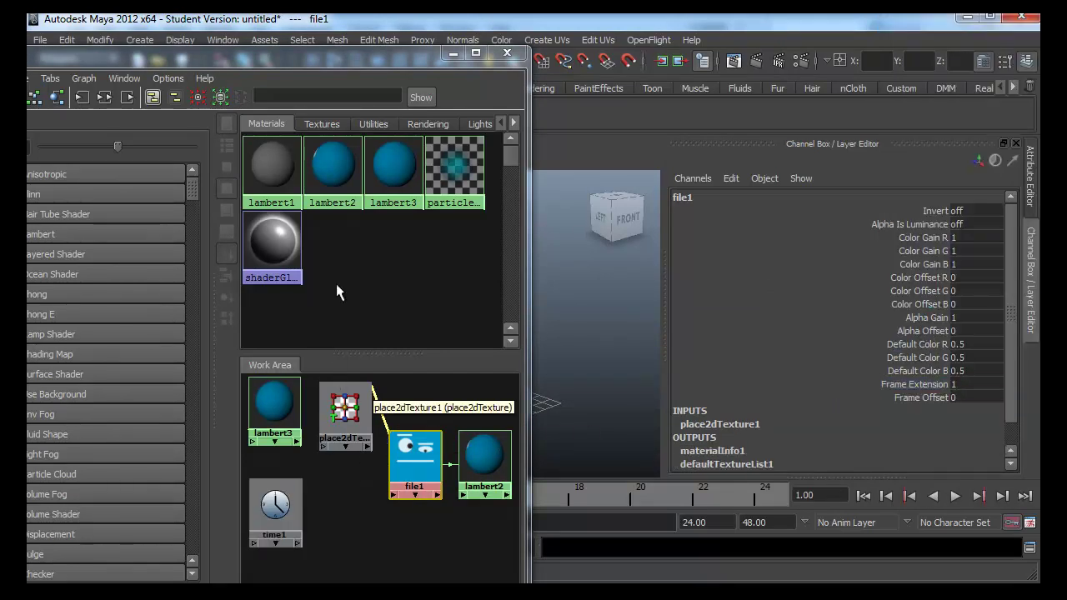
click(507, 52)
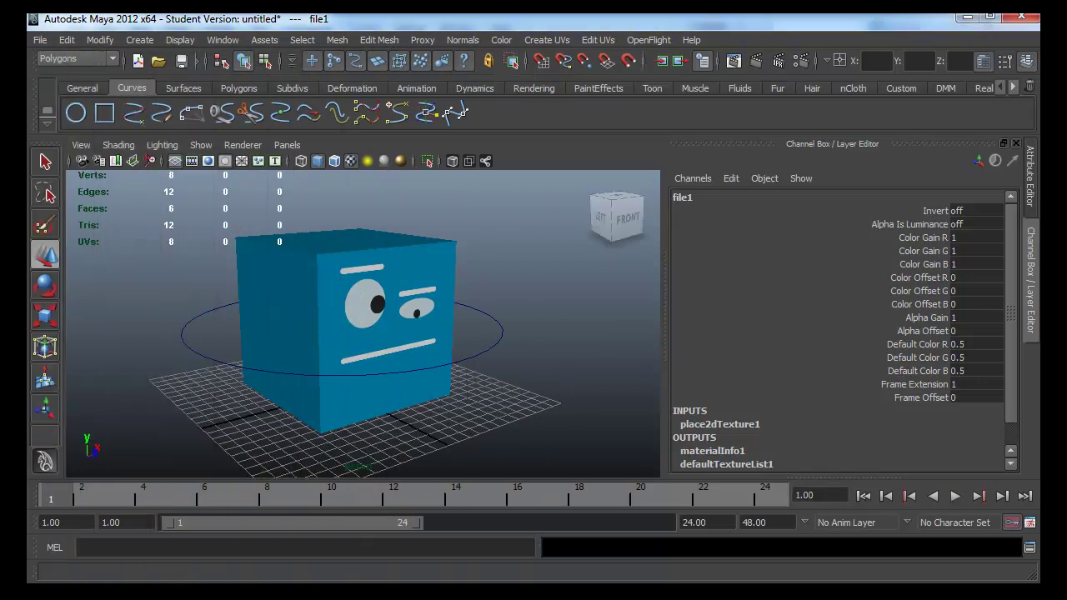
- Set the playback end time to 200 and move the shader editor off the viewport
double_click(699, 523)
text(200)
key(Return)
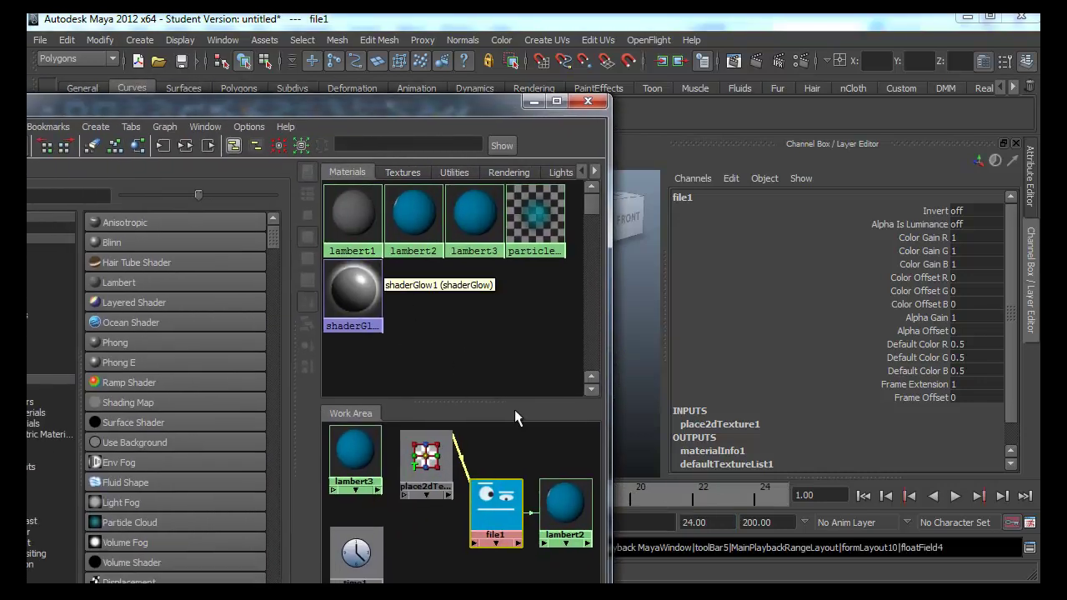
click(439, 532)
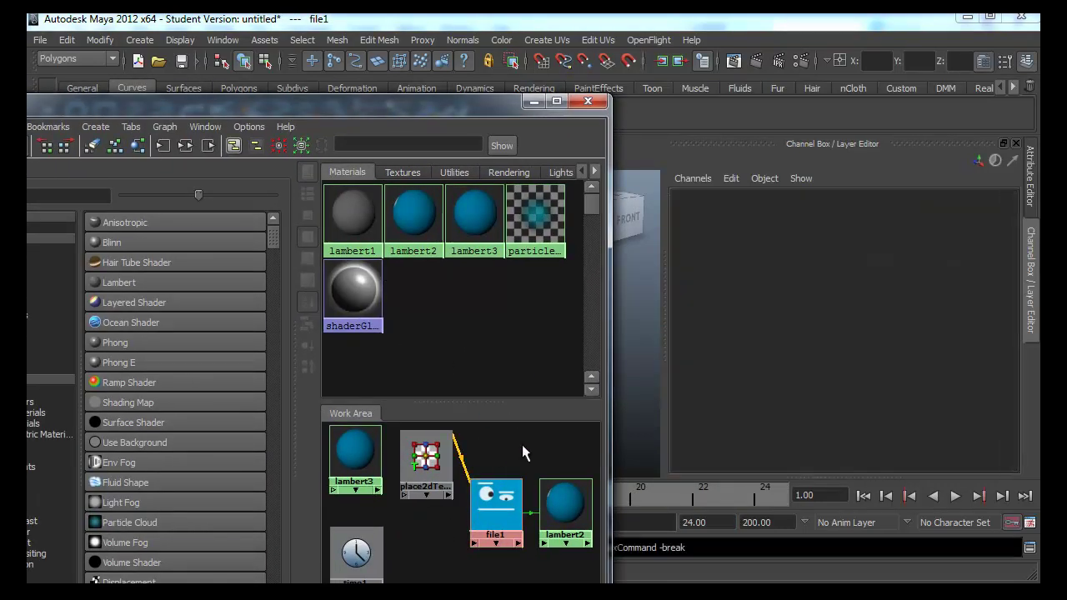
right_drag(566, 503, 570, 477)
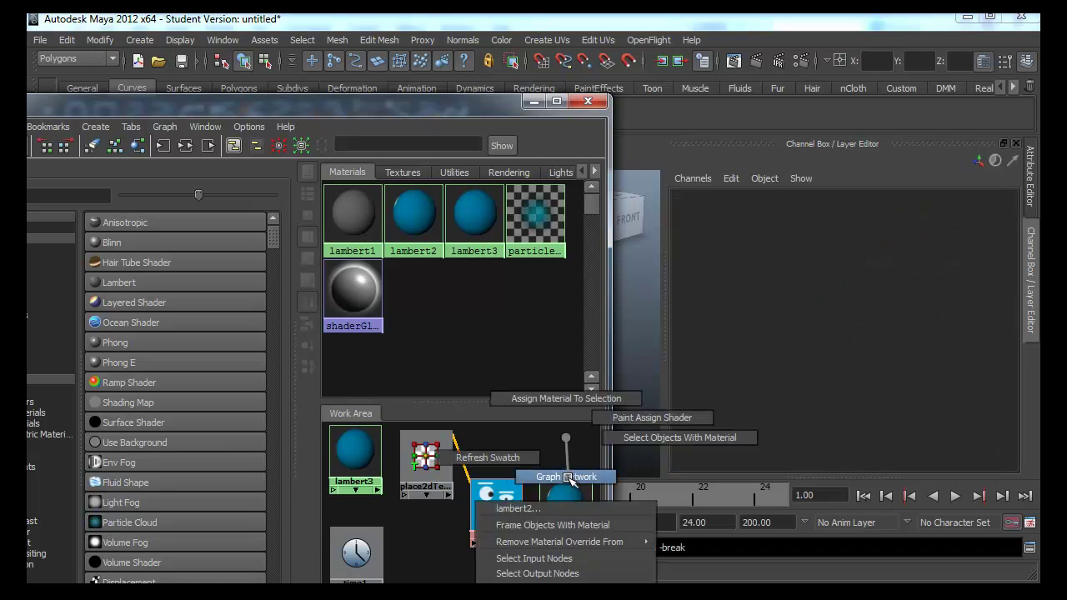
drag(491, 104, 53, 58)
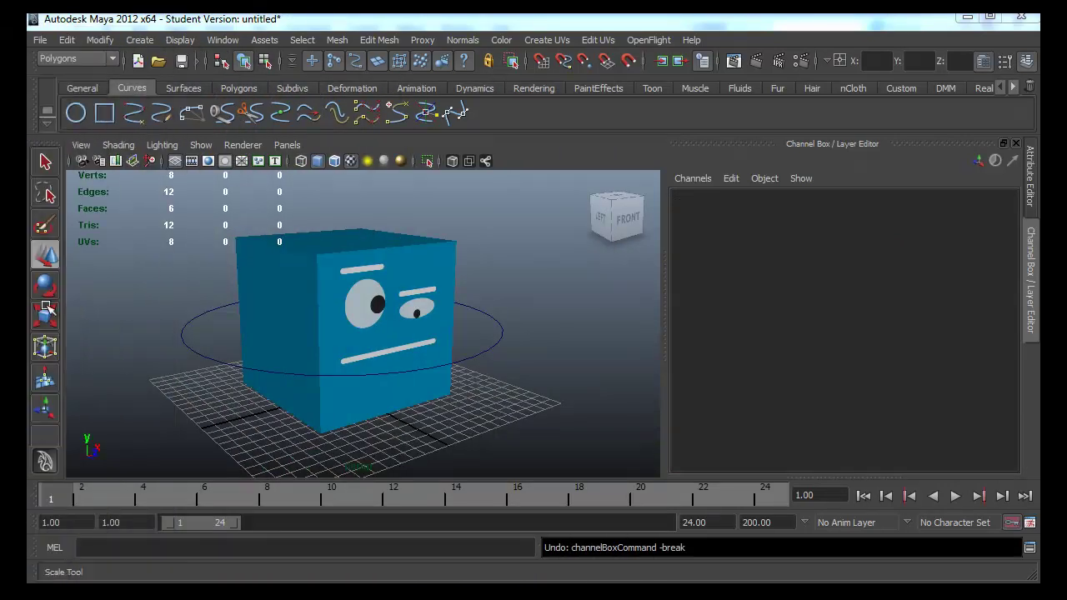
- Preview the face animation, set the range end to 85, and scrub to frame 38
key(alt+v)
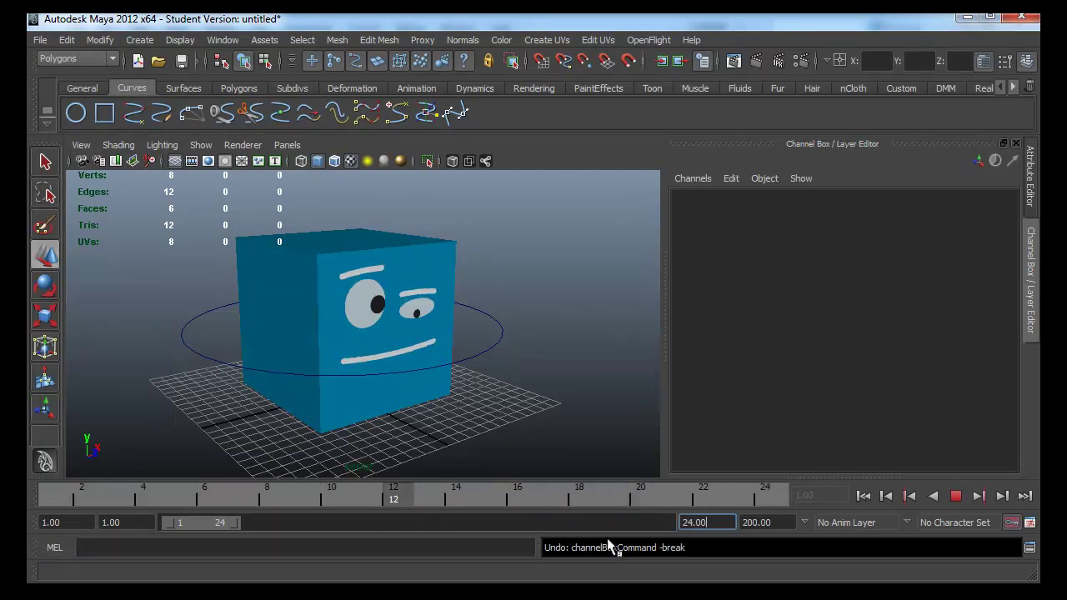
key(alt+v)
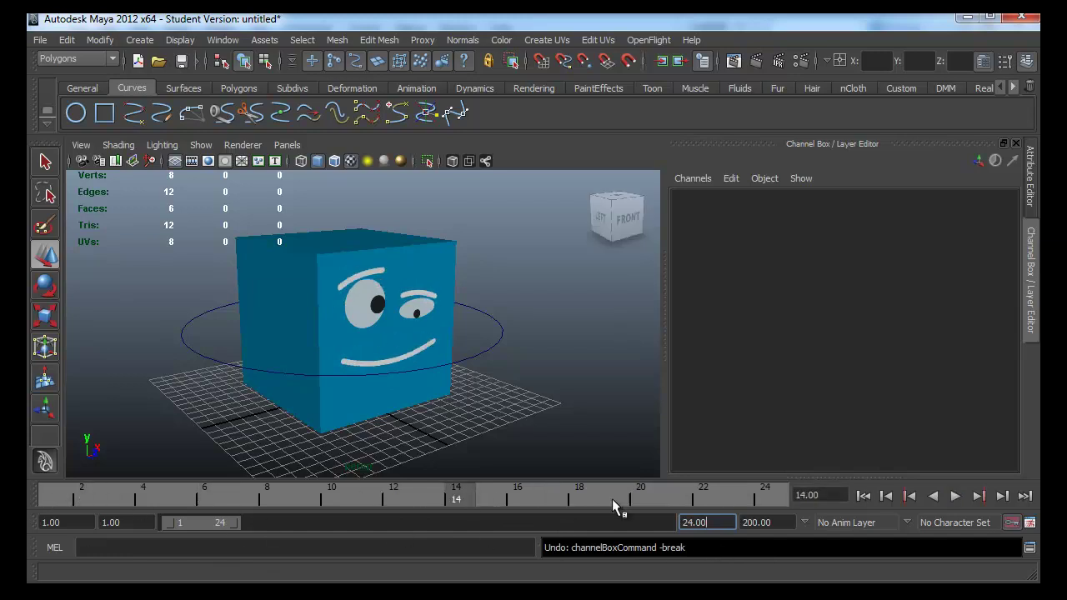
click(724, 525)
drag(242, 530, 387, 526)
key(alt+v)
mouse_move(596, 486)
mouse_down()
mouse_move(114, 495)
mouse_move(371, 500)
mouse_up()
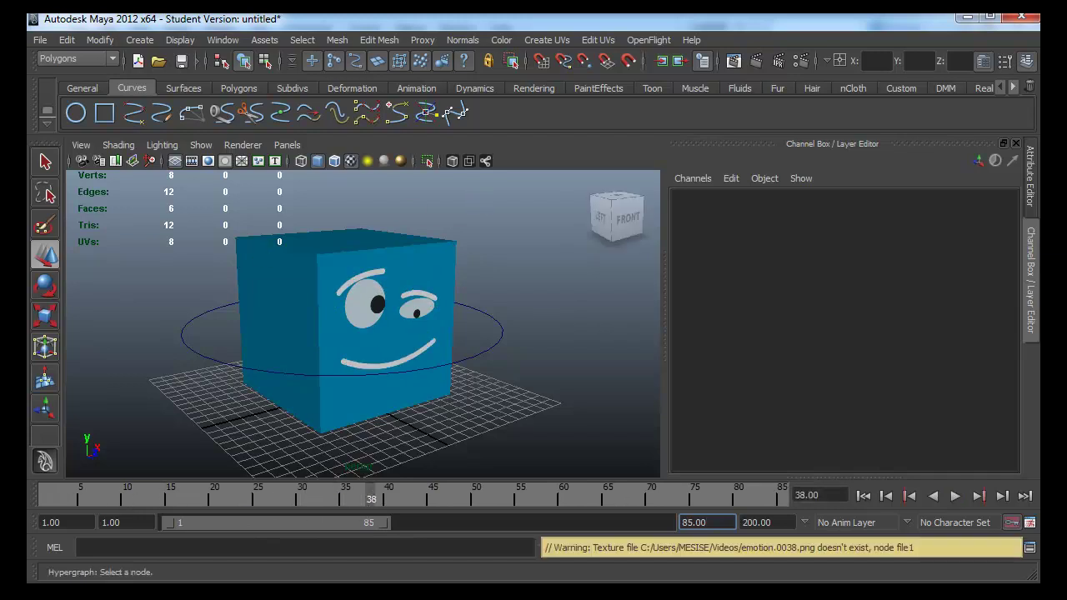
- Delete the time1 and expression1 nodes in Hypershade
mouse_move(77, 137)
mouse_down()
mouse_move(106, 119)
mouse_move(112, 101)
mouse_up()
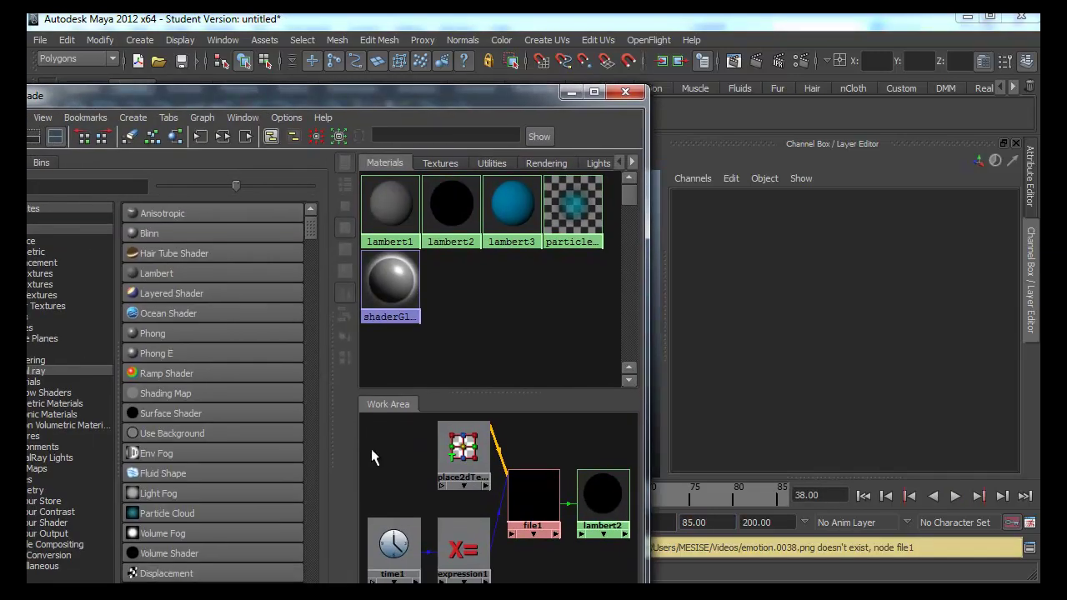
click(463, 550)
drag(477, 495, 365, 587)
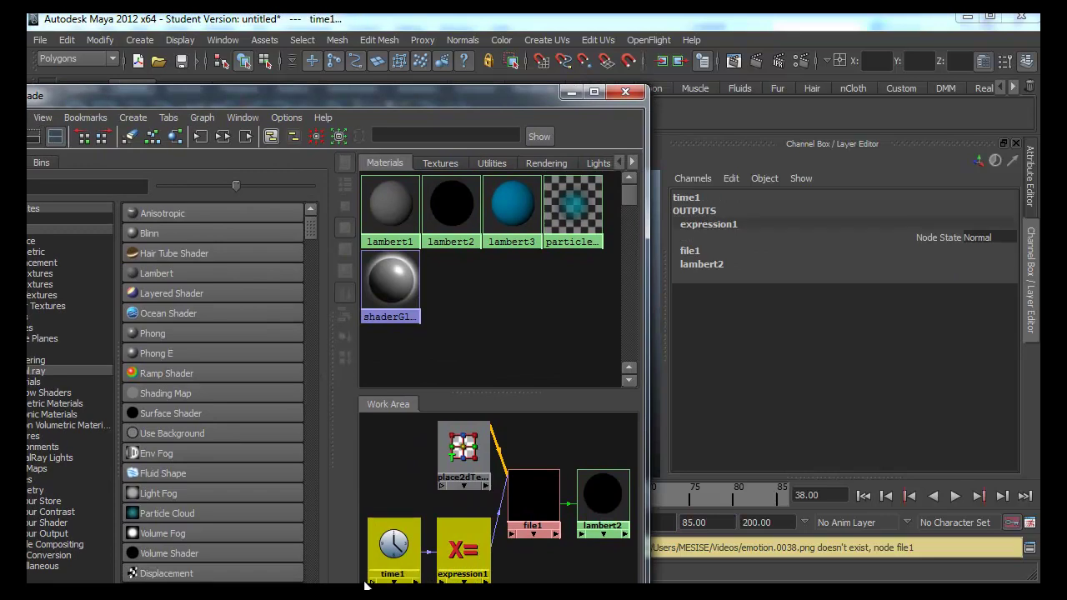
key(Delete)
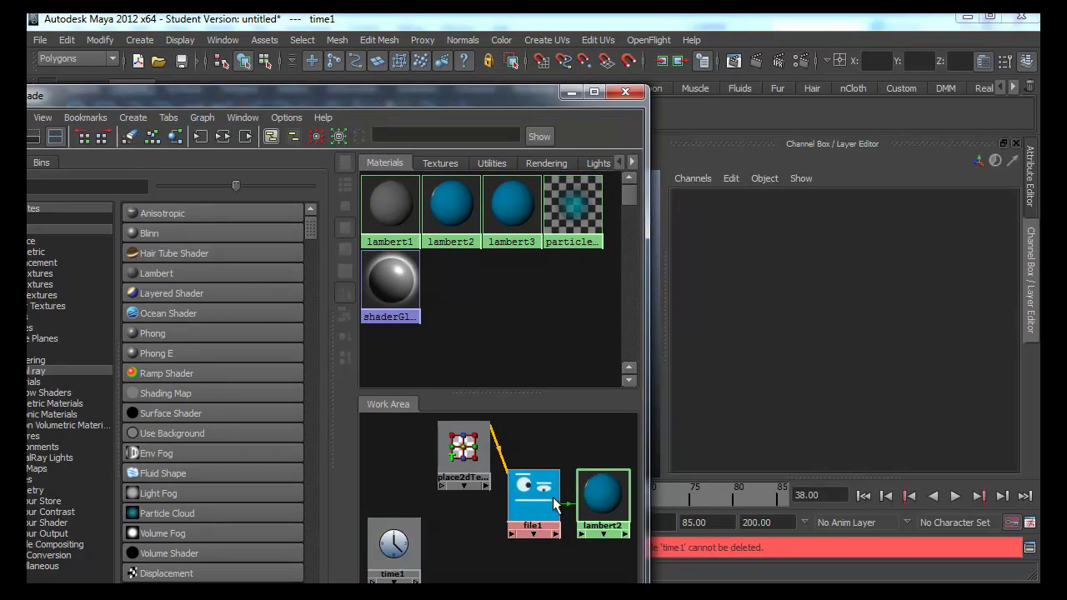
- Break the connection on file1's Frame Extension, leaving it at 1
double_click(553, 497)
click(568, 485)
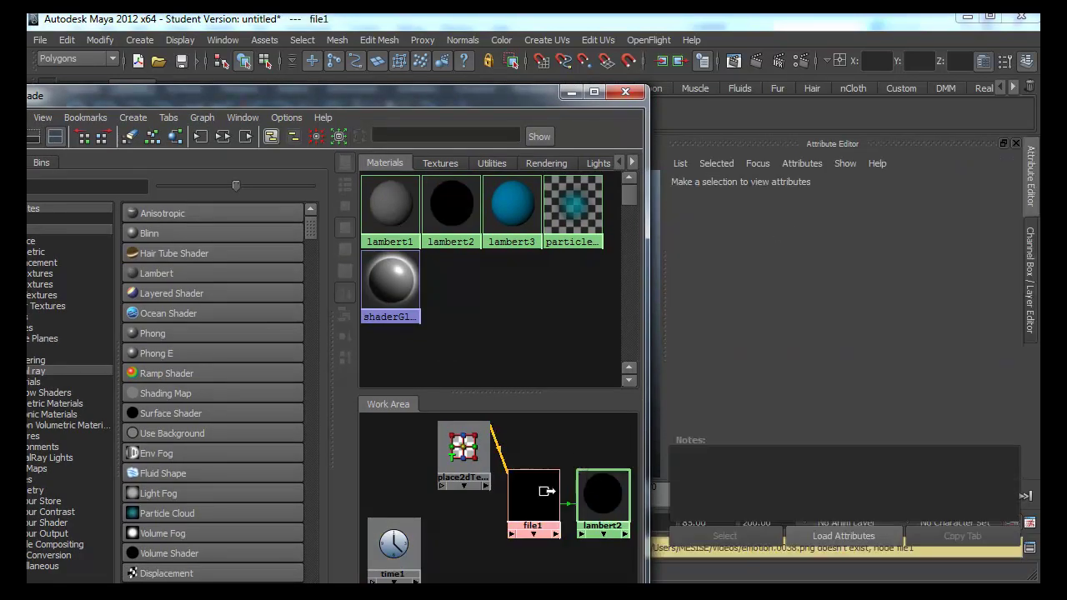
click(547, 490)
key(ctrl+a)
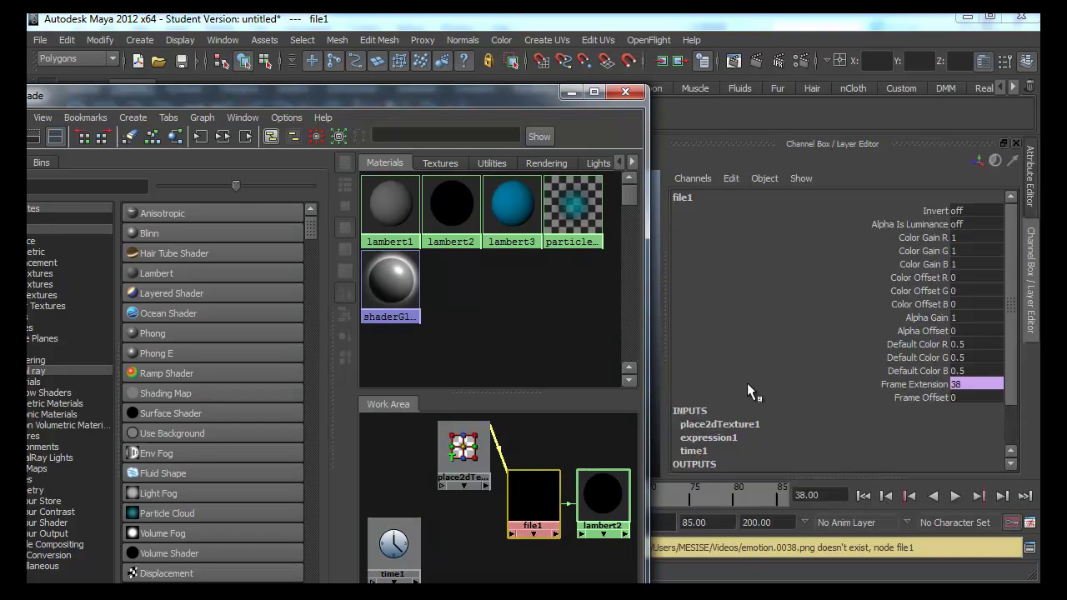
right_click(918, 383)
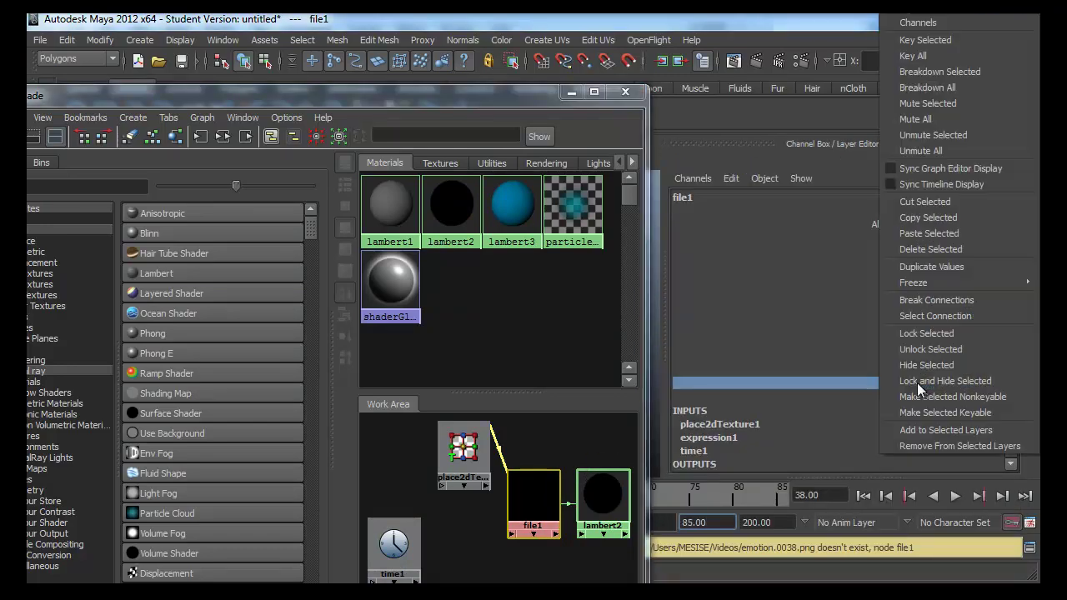
click(927, 301)
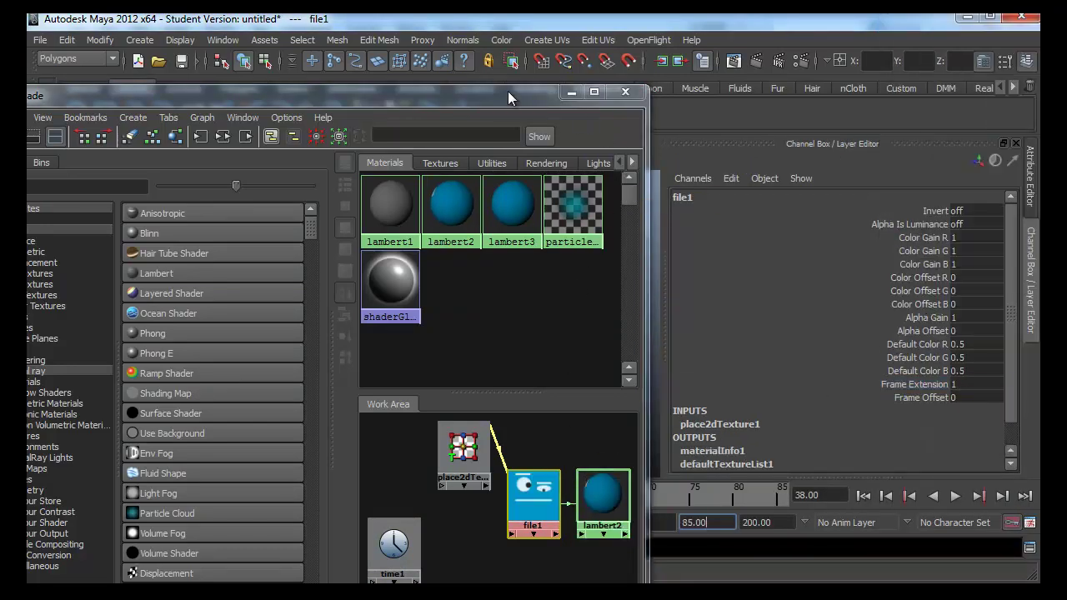
drag(508, 91, 27, 93)
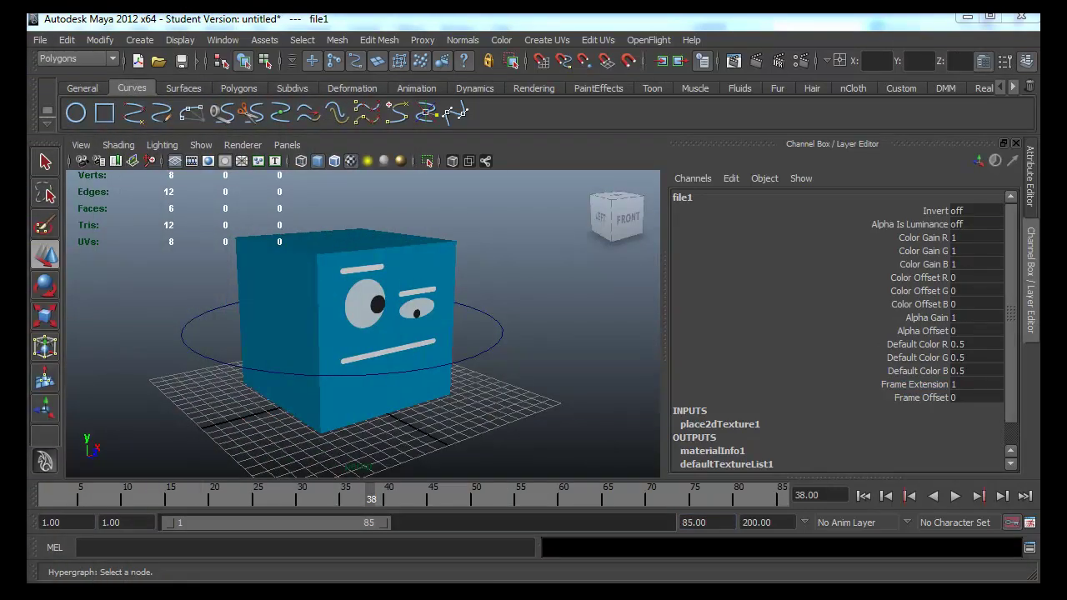
- Play and stop the animation to confirm the cube's face stays static
key(alt+v)
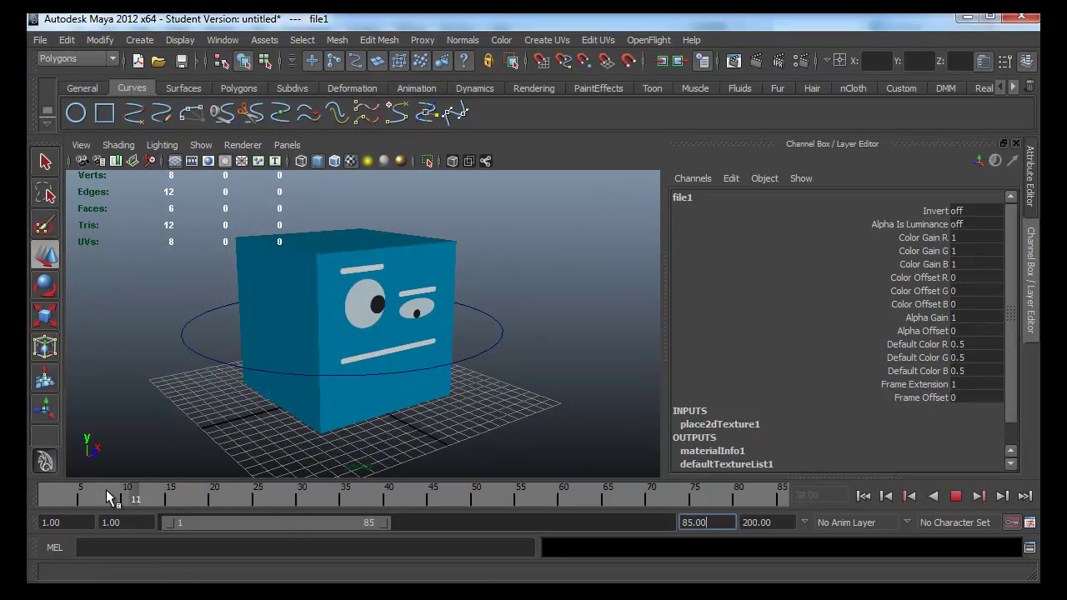
key(alt+v)
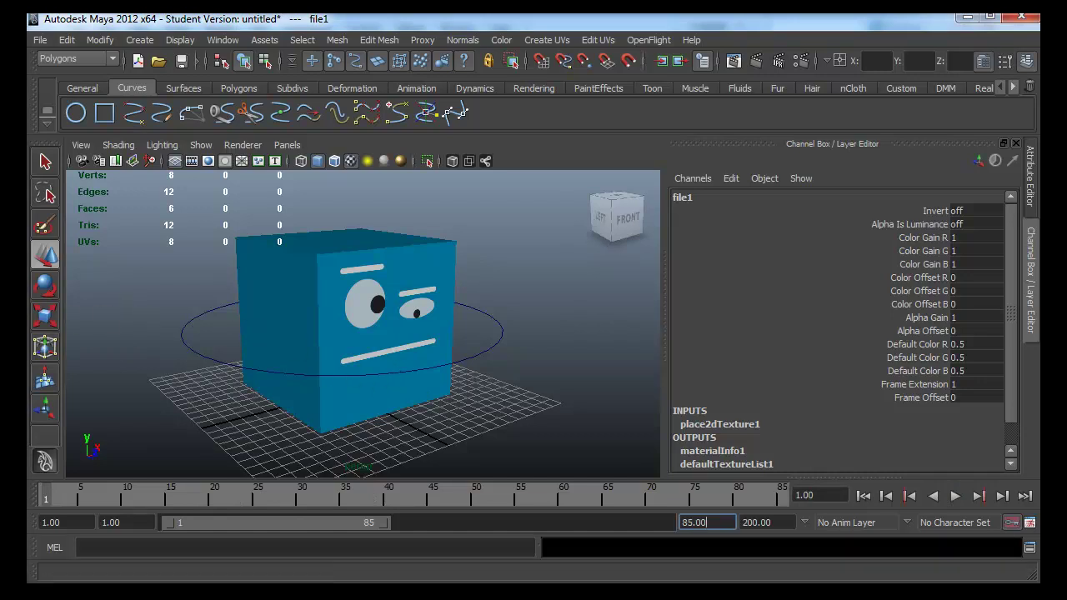
click(46, 84)
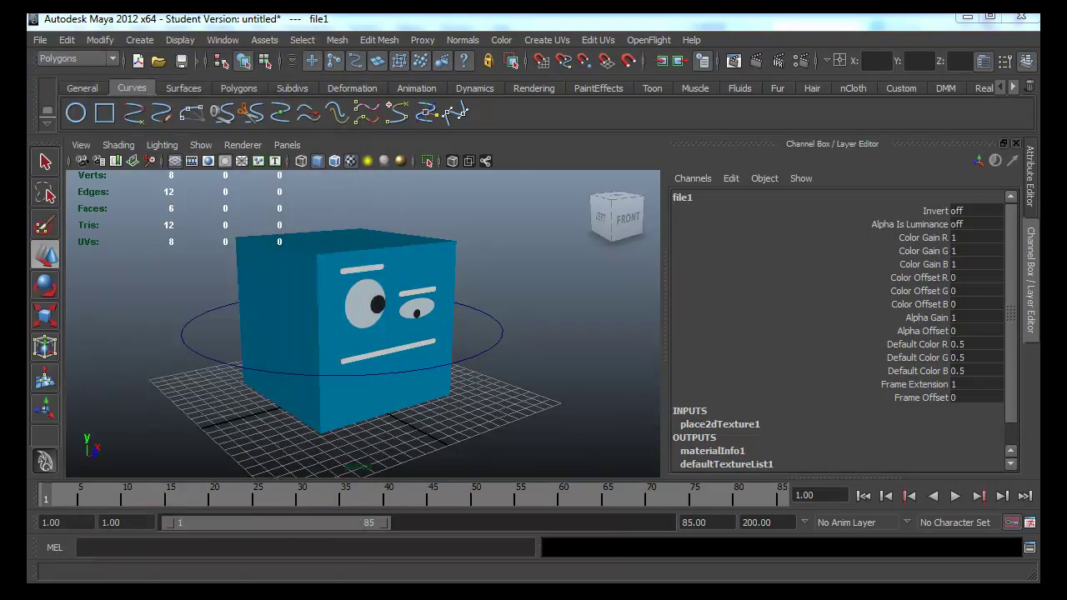
- Switch to the Animation menu set and open Animate > Set Driven Key > Set with file1 driven
click(79, 59)
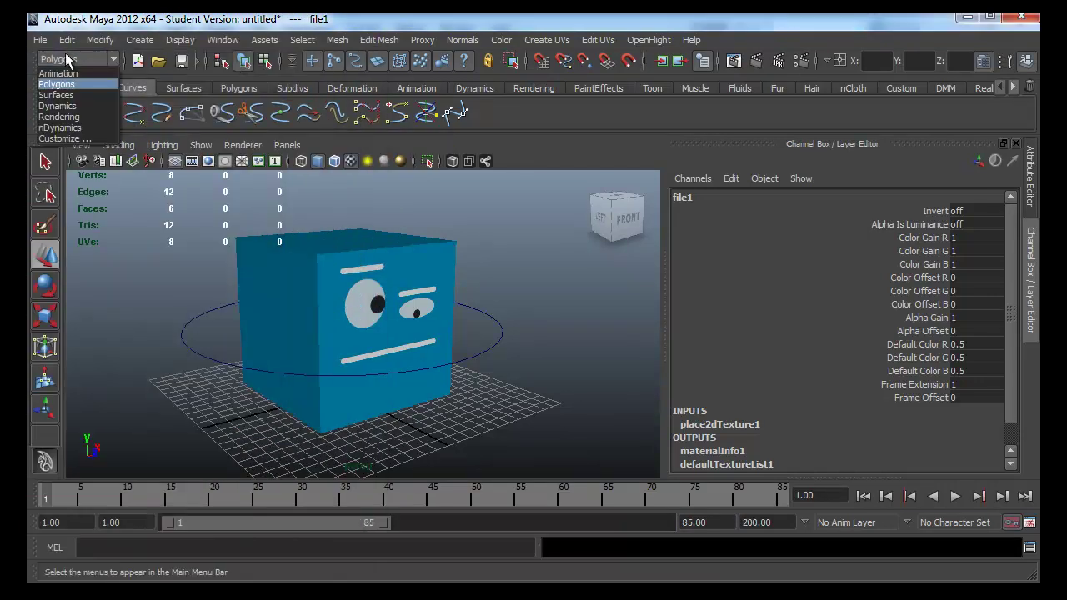
click(79, 73)
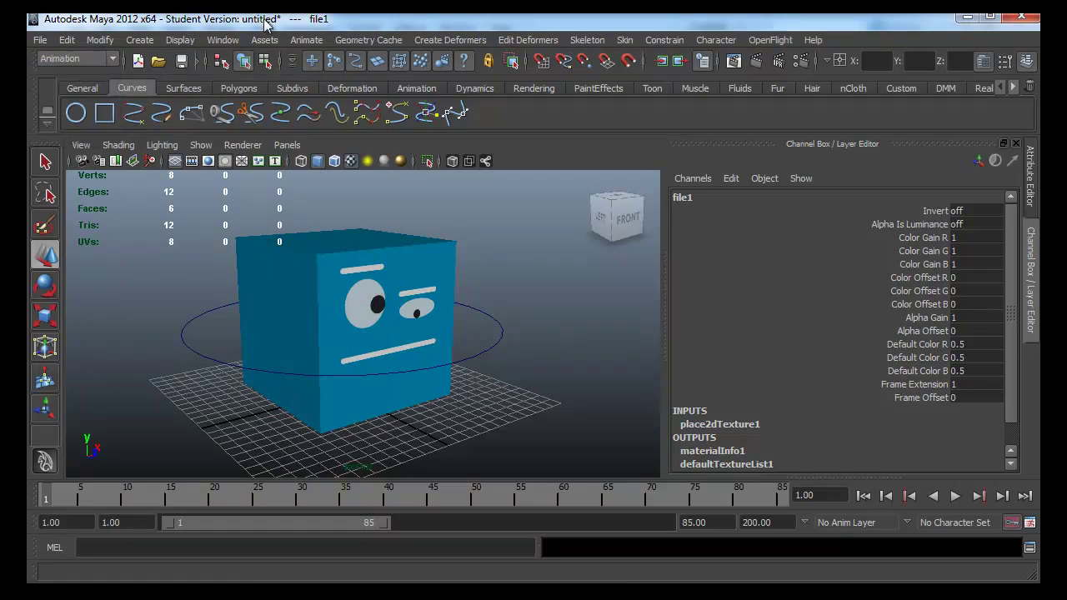
click(325, 41)
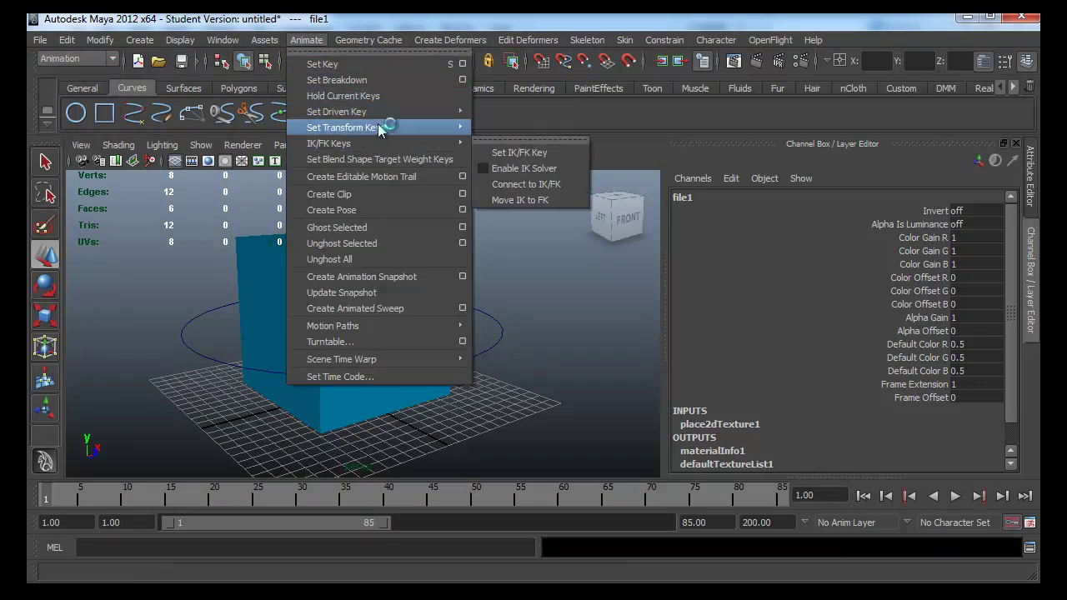
mouse_move(337, 112)
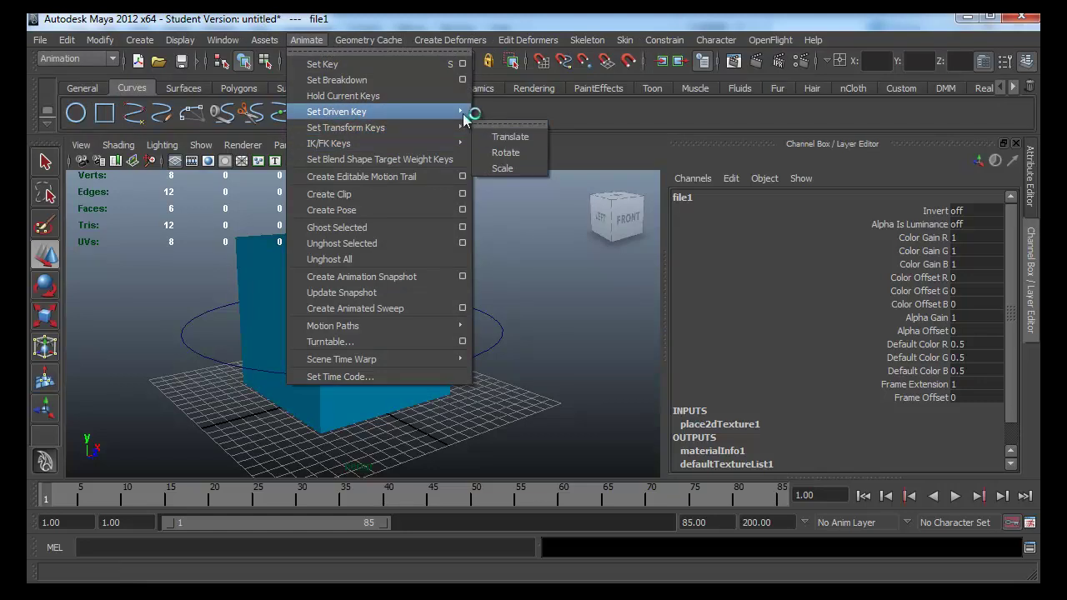
click(500, 120)
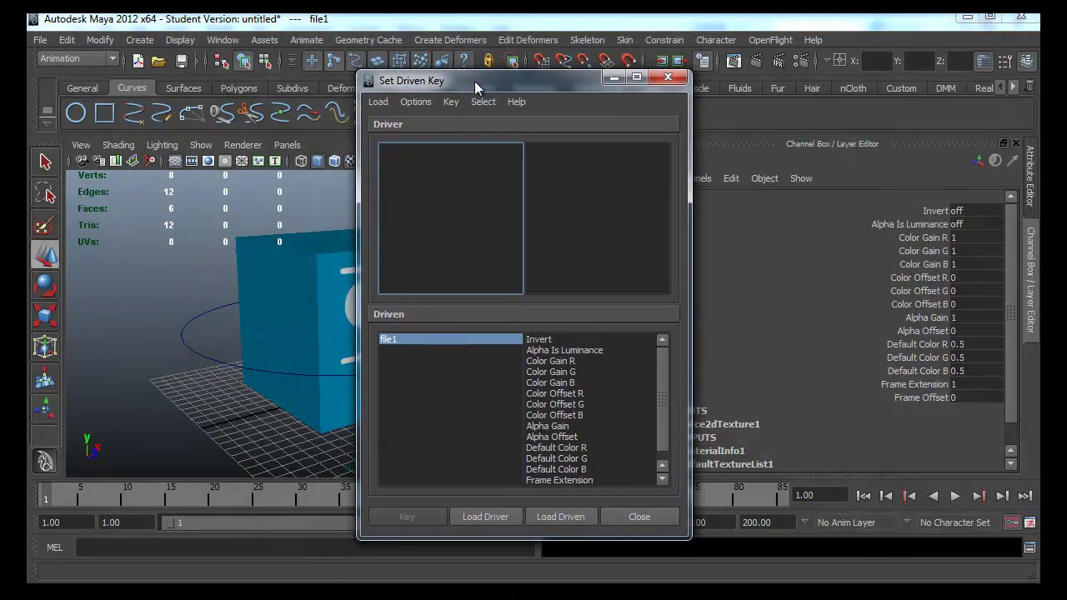
- Load nurbsCircle1 as the Set Driven Key driver and choose its Emotion attribute
drag(471, 92, 604, 131)
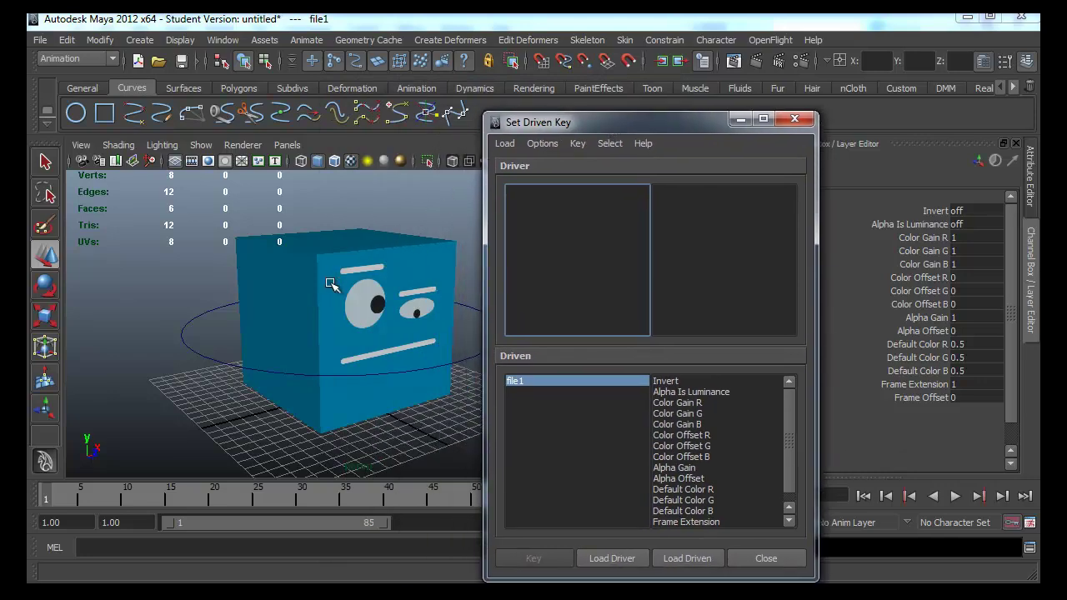
click(352, 292)
mouse_move(352, 292)
alt+mouse_down()
mouse_move(304, 277)
mouse_move(306, 291)
alt+mouse_up()
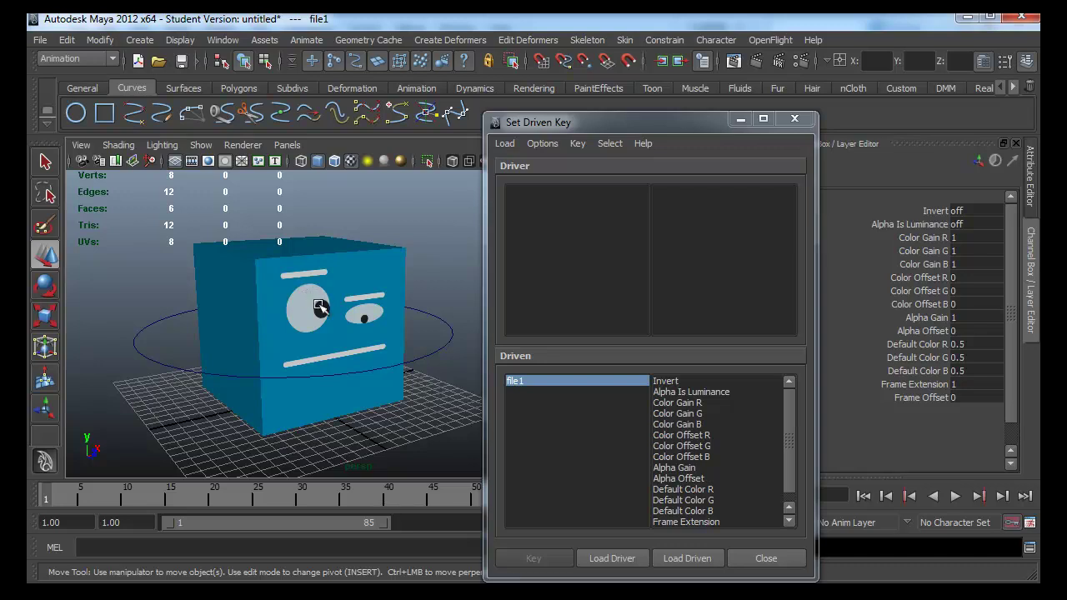
click(456, 367)
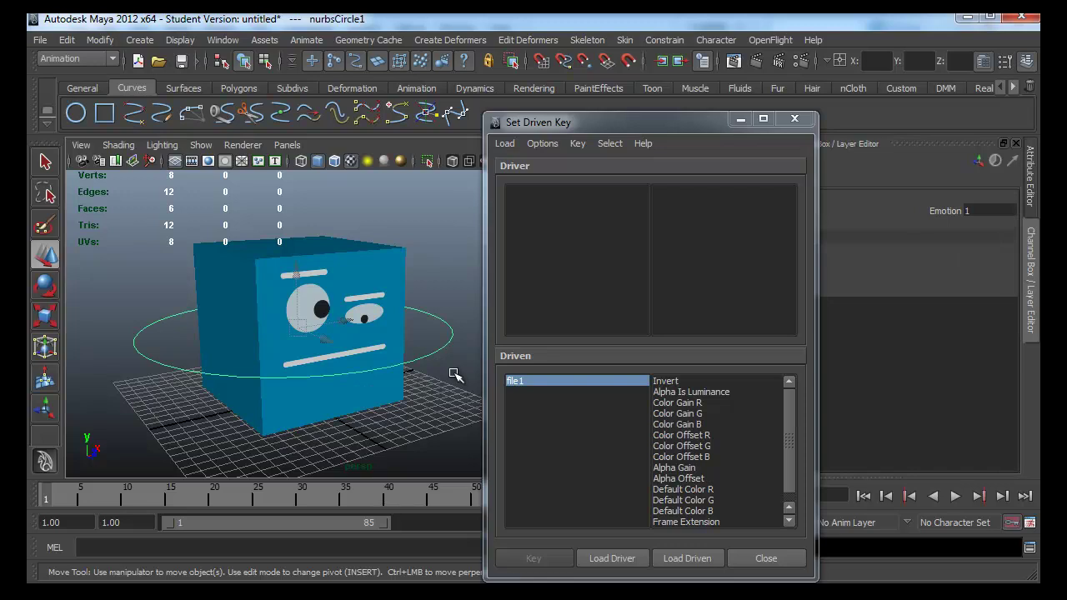
click(450, 312)
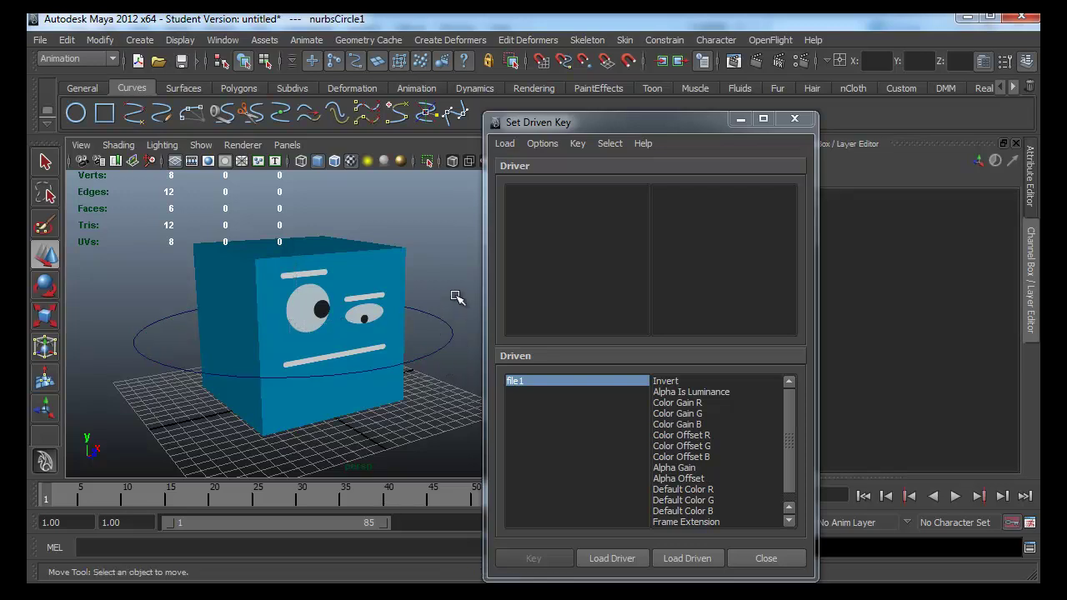
click(440, 357)
click(633, 560)
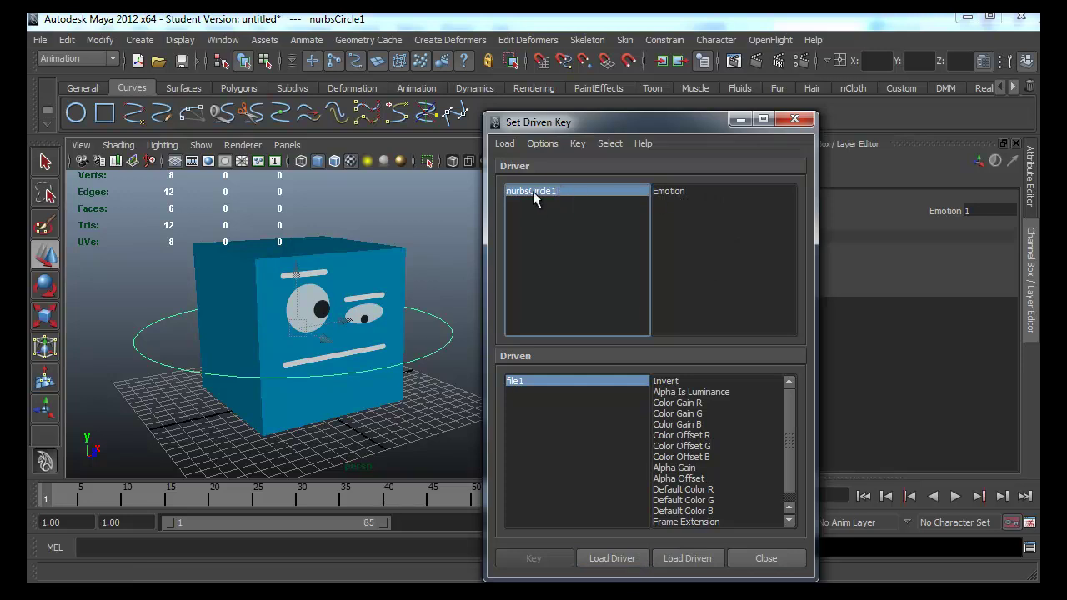
click(683, 191)
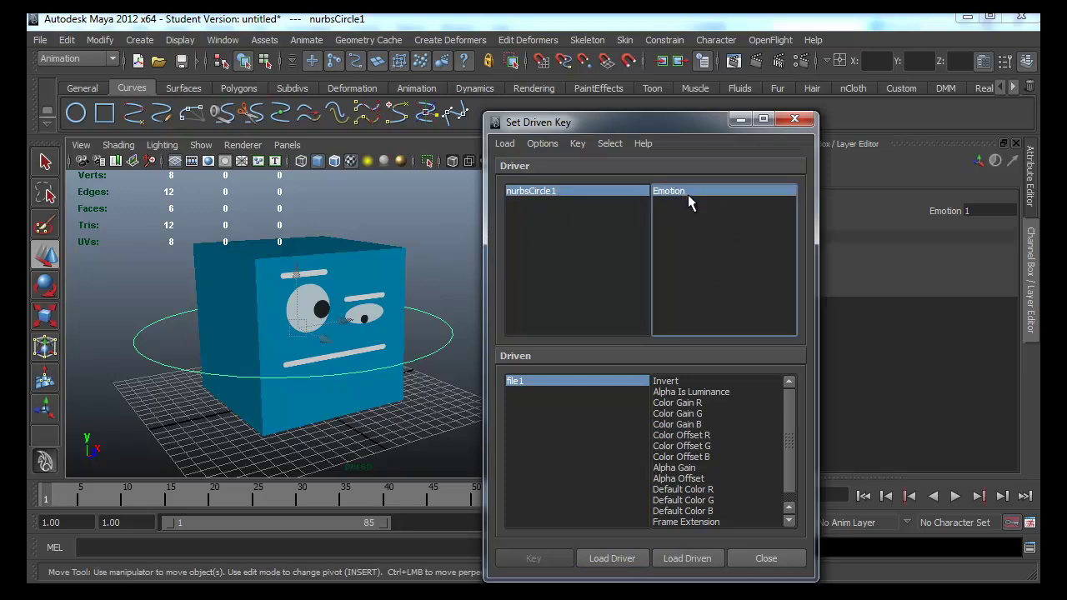
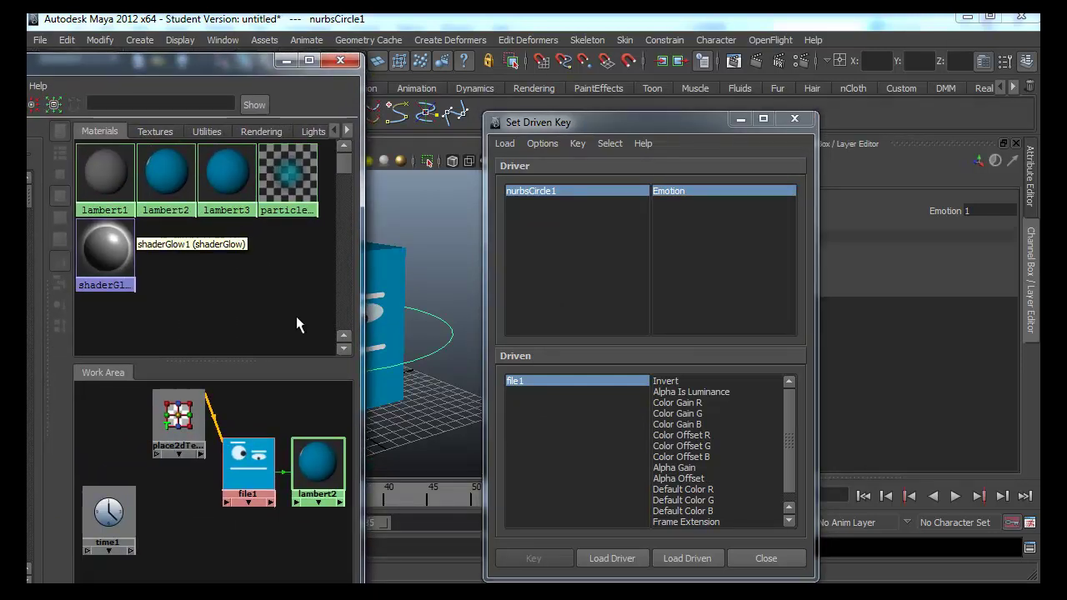
- Load the file1 texture node as the driven object in Set Driven Key
click(247, 463)
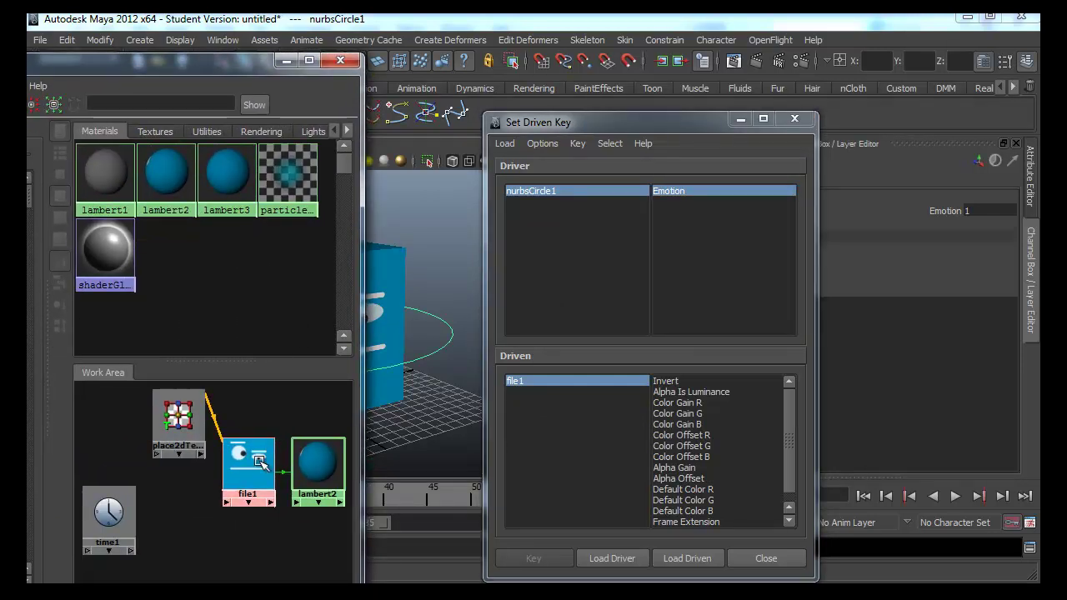
click(688, 560)
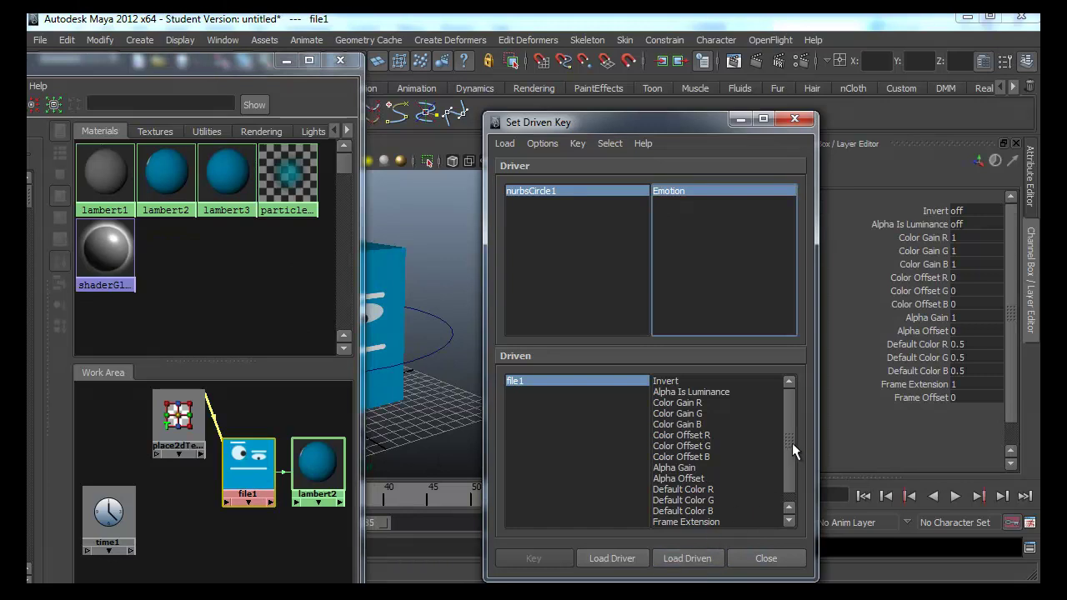
drag(793, 445, 780, 484)
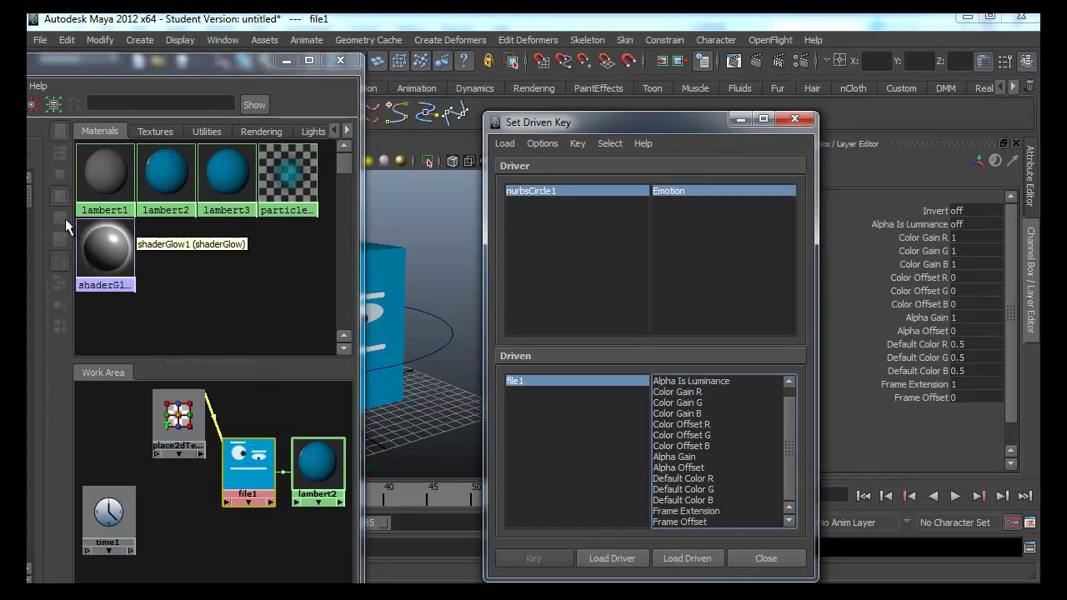
- Close the Hypershade, nudge the Set Driven Key window up, and reselect the circle control
click(187, 64)
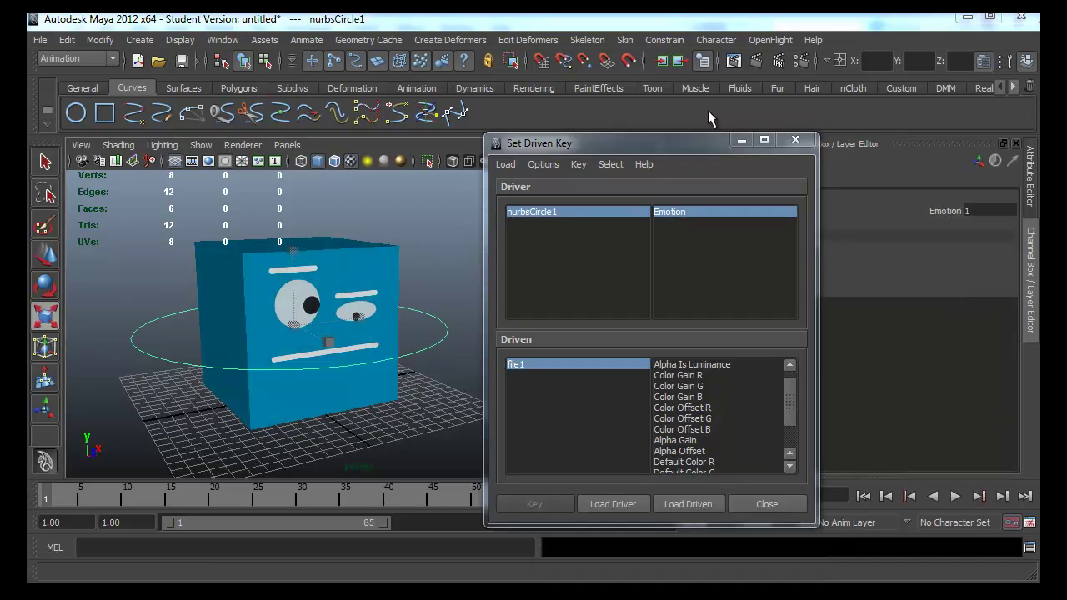
drag(680, 142, 676, 134)
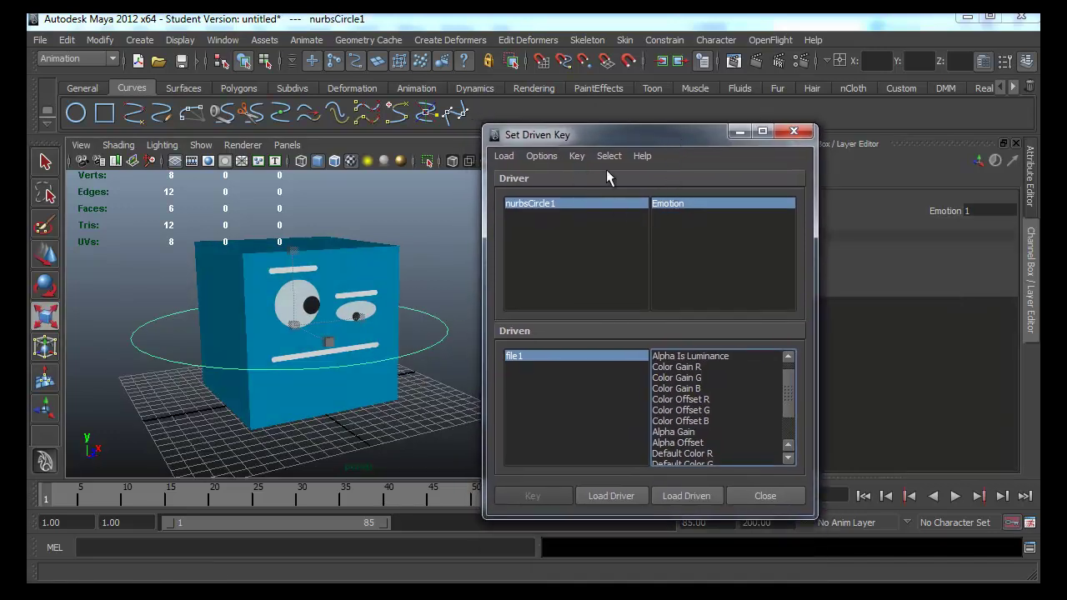
drag(446, 293, 432, 346)
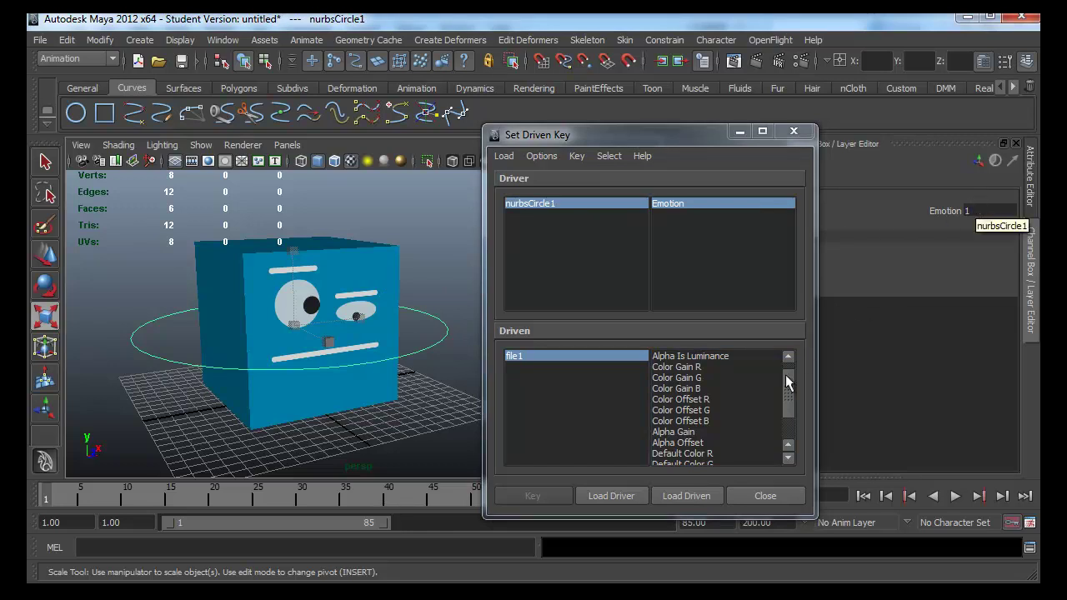
drag(792, 393, 787, 442)
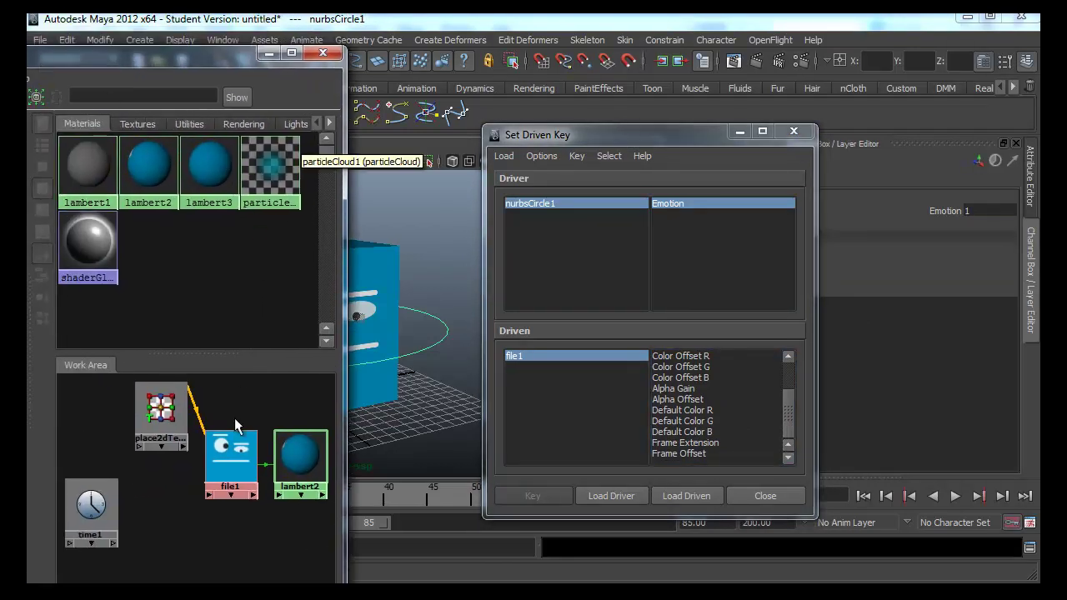
- Rearrange the Hypershade and Set Driven Key windows so the cube is visible
click(231, 459)
click(323, 53)
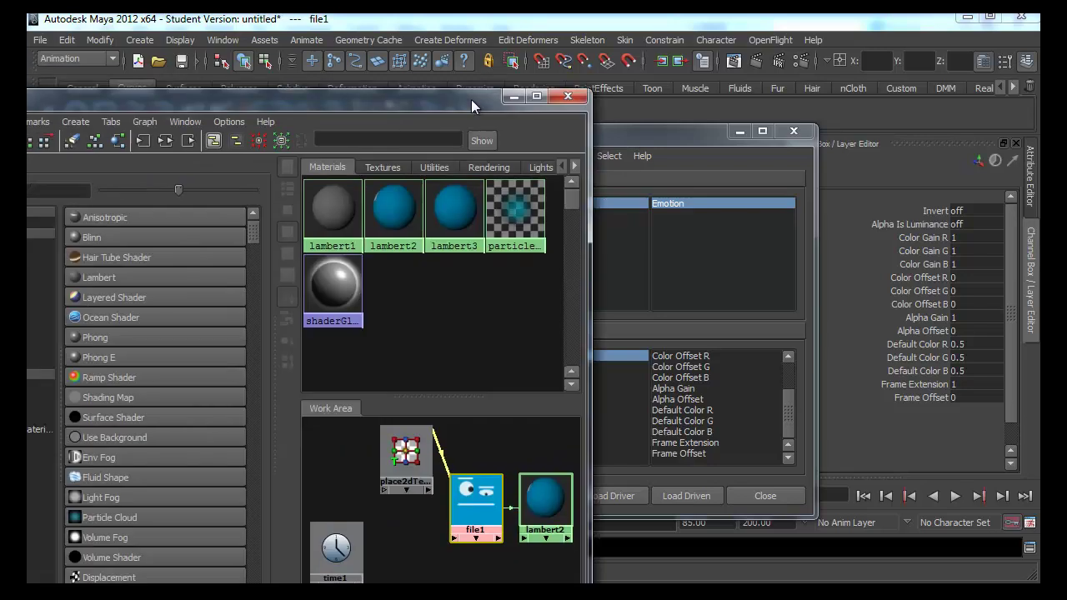
drag(471, 100, 379, 43)
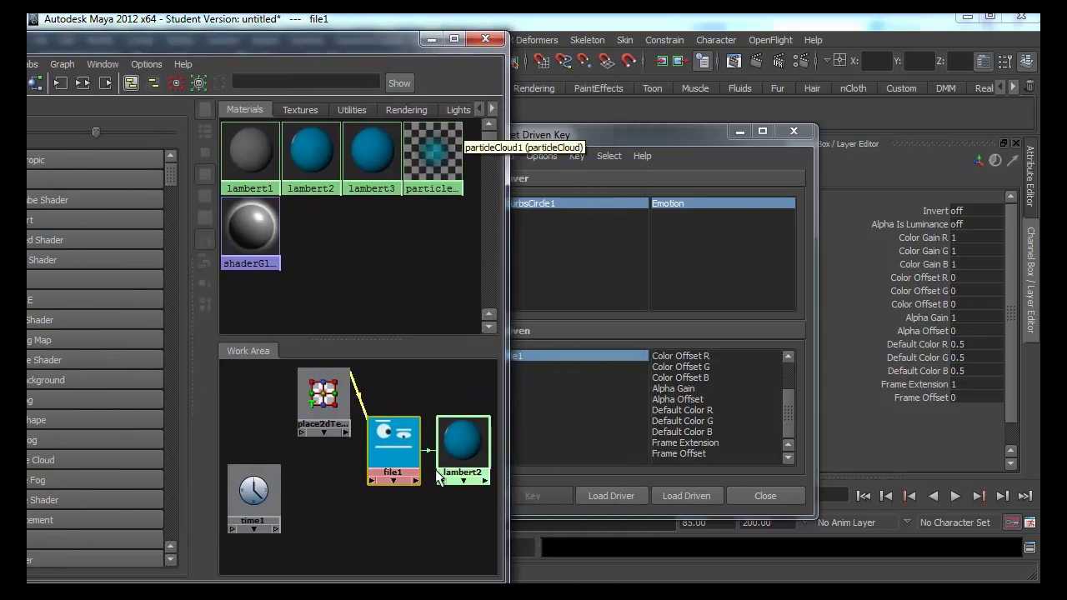
click(686, 492)
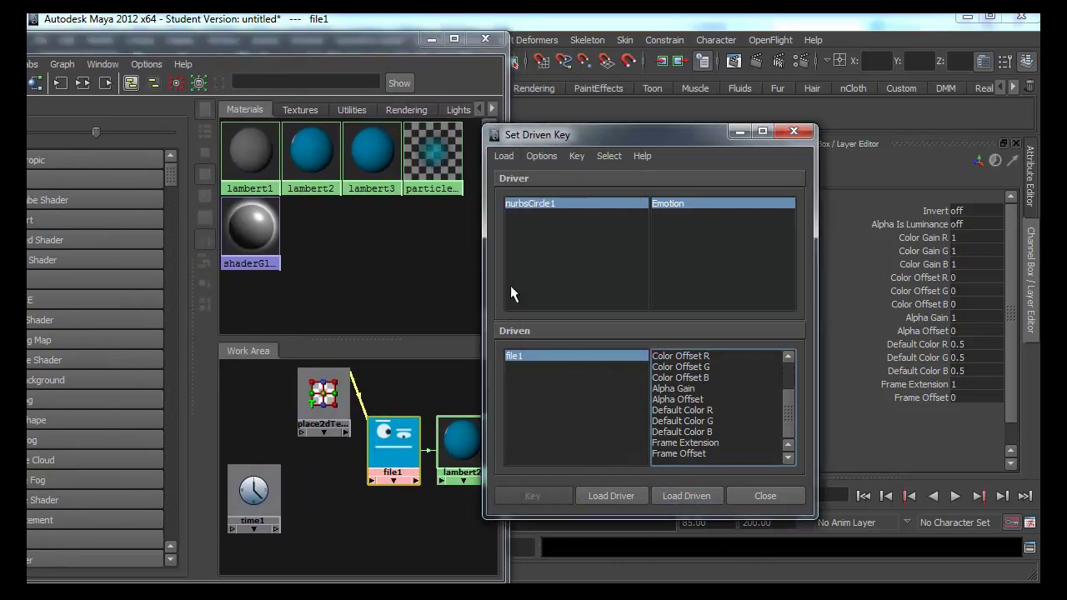
drag(305, 48, 27, 25)
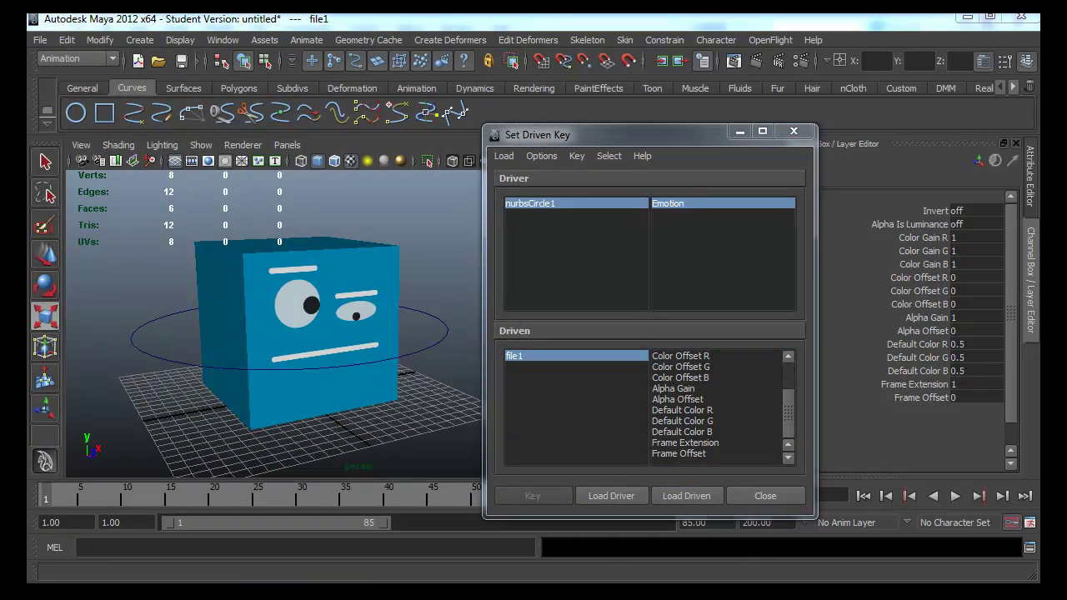
click(783, 417)
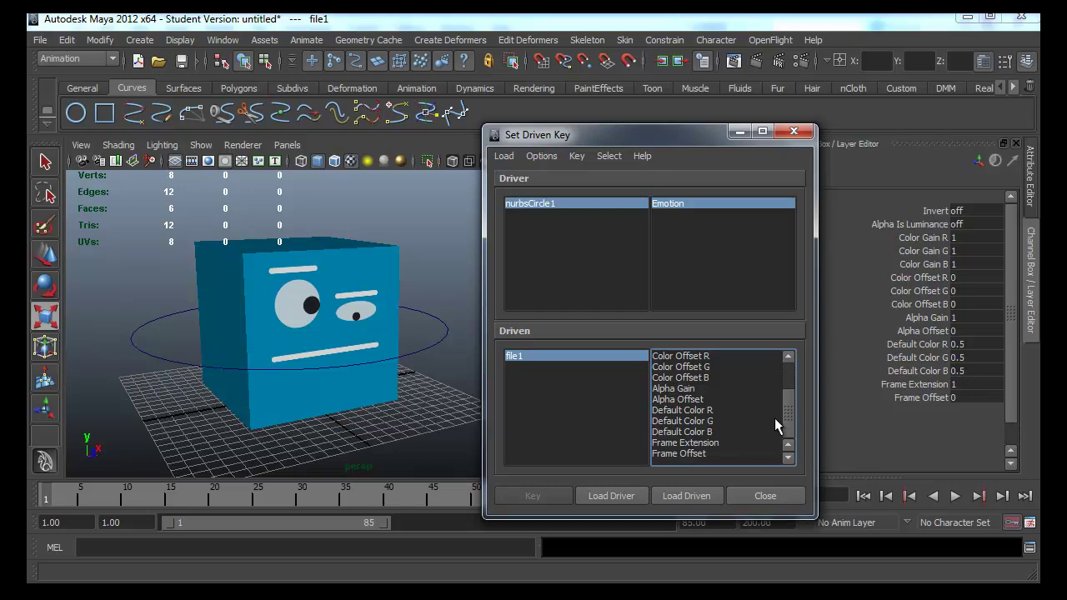
drag(702, 133, 574, 110)
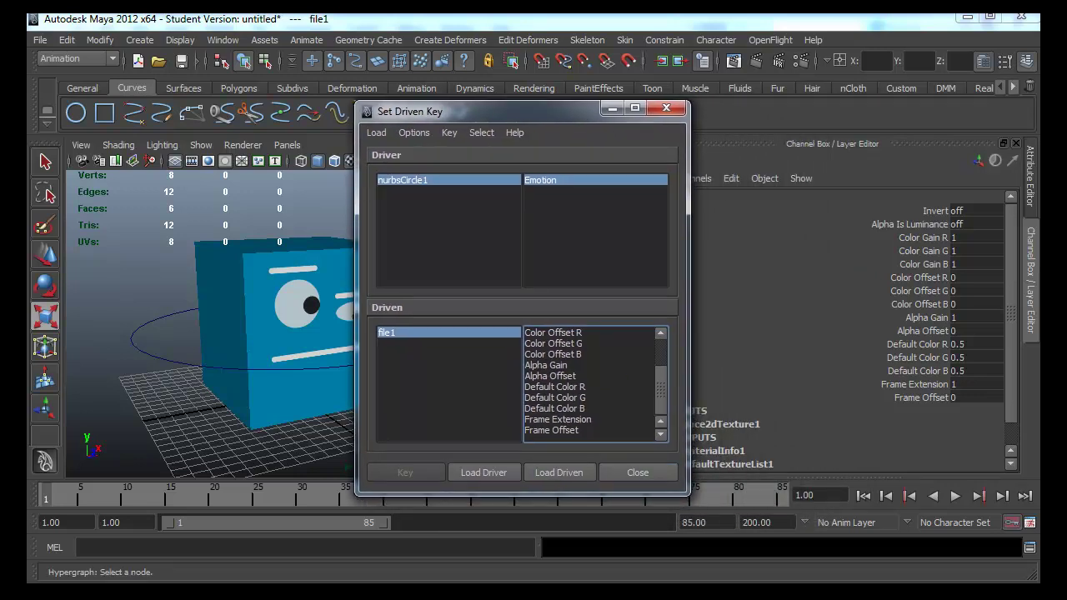
- Show file1's full attributes, image emotion.0001.png, and minimize the Hypershade
key(ctrl+a)
drag(233, 63, 258, 57)
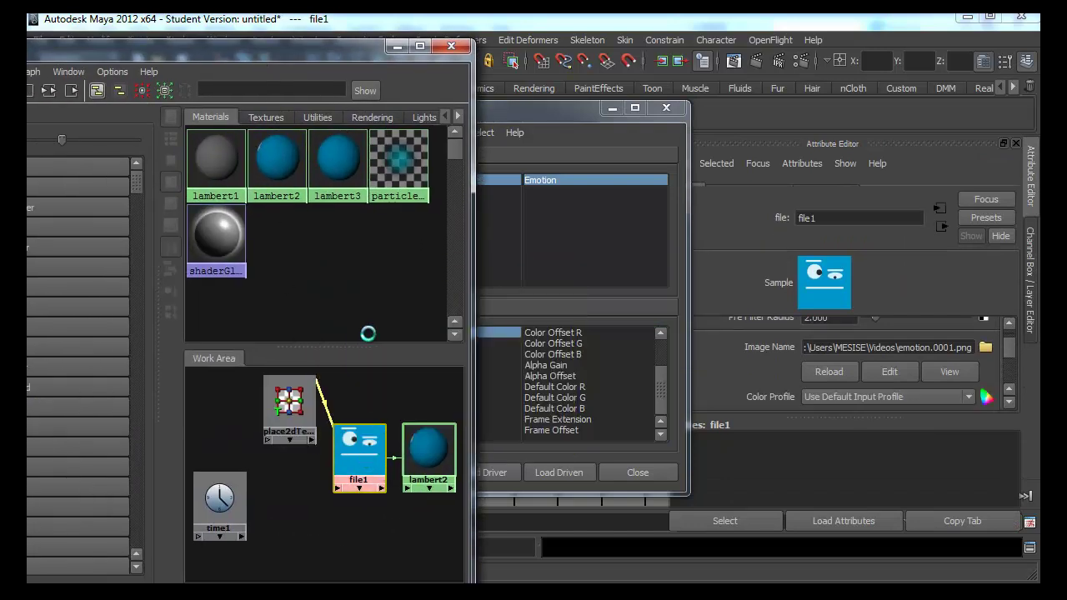
click(398, 46)
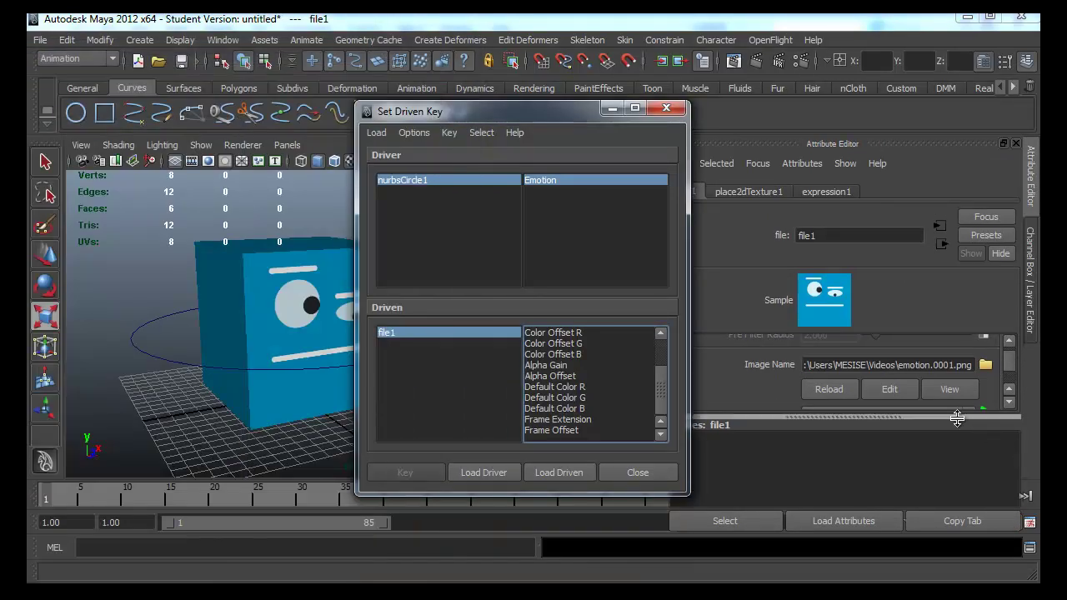
- Enlarge the Attribute Editor and scrub the timeline to preview file1's face sequence
drag(957, 418, 948, 504)
scroll(1003, 393, down, 3)
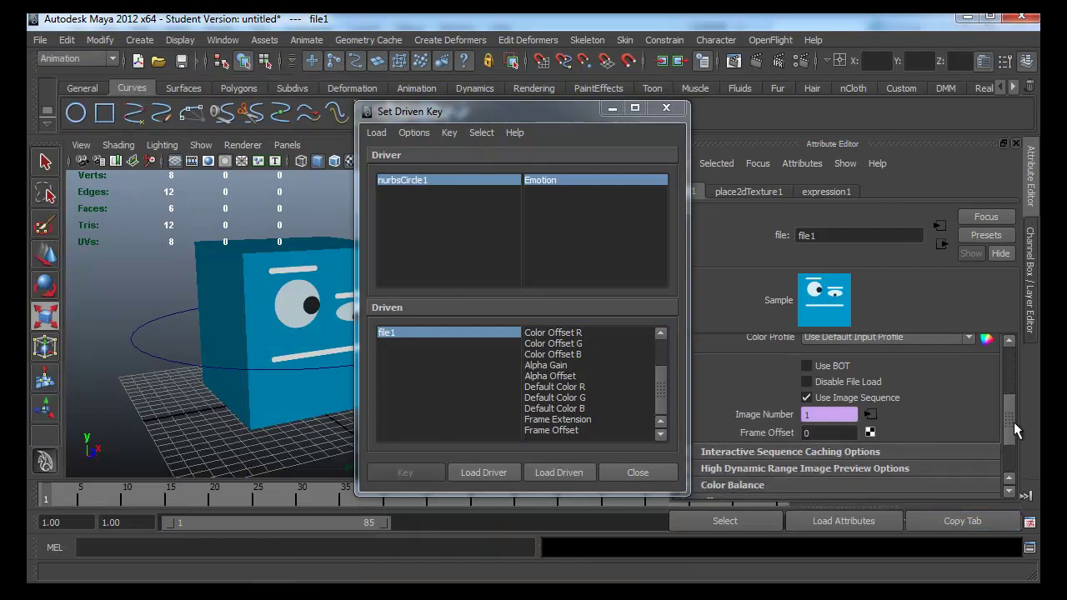
right_click(813, 404)
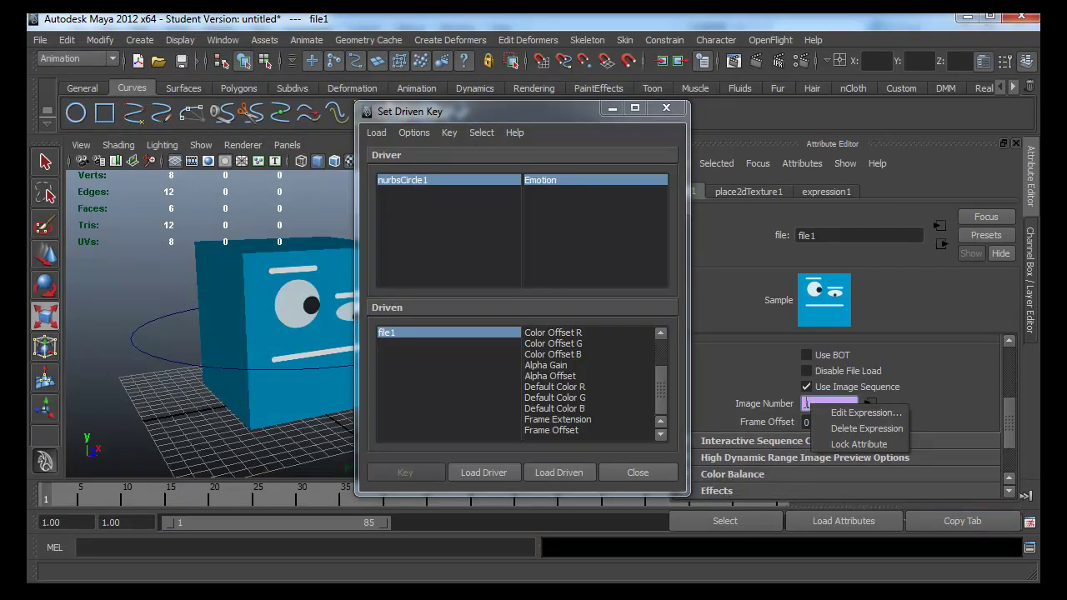
click(778, 400)
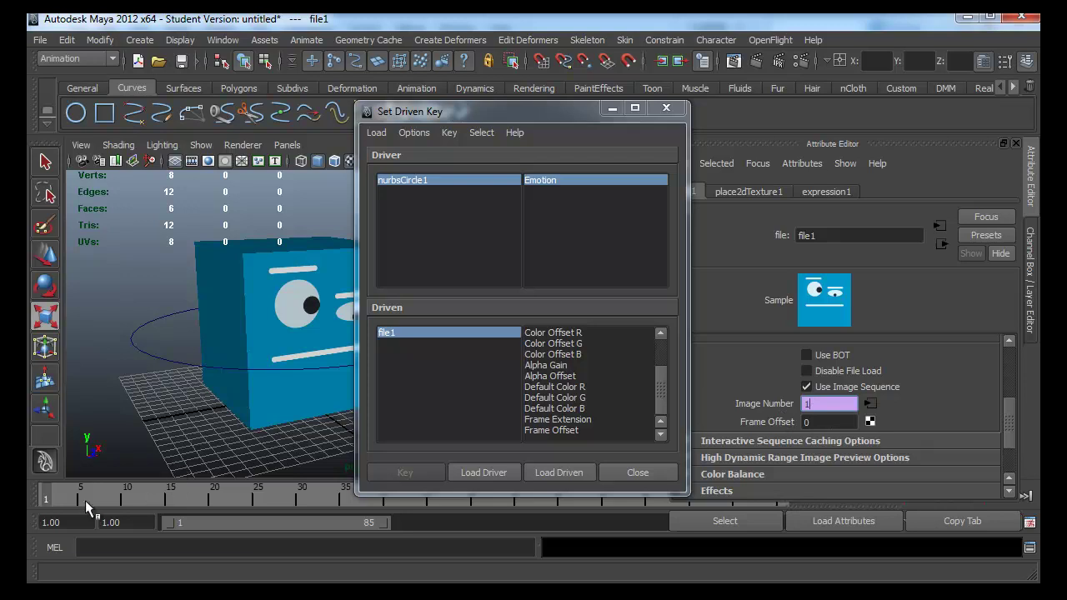
drag(85, 500, 37, 494)
mouse_move(87, 498)
mouse_down()
mouse_move(45, 494)
mouse_move(250, 495)
mouse_move(97, 496)
mouse_up()
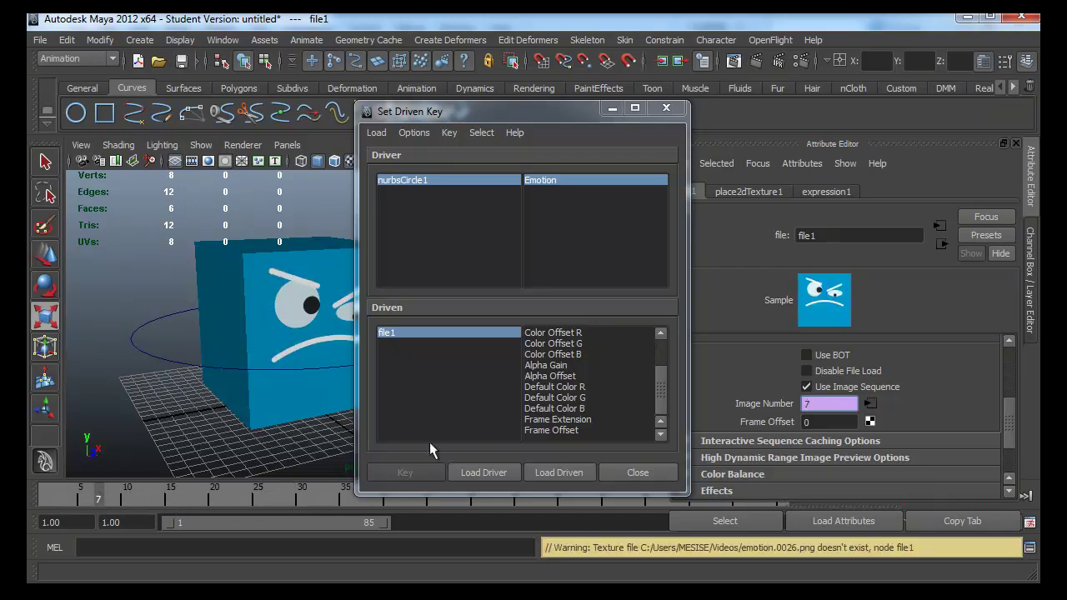
- Check Image Number's expression menu and return the time slider to frame 1
click(842, 403)
right_click(783, 405)
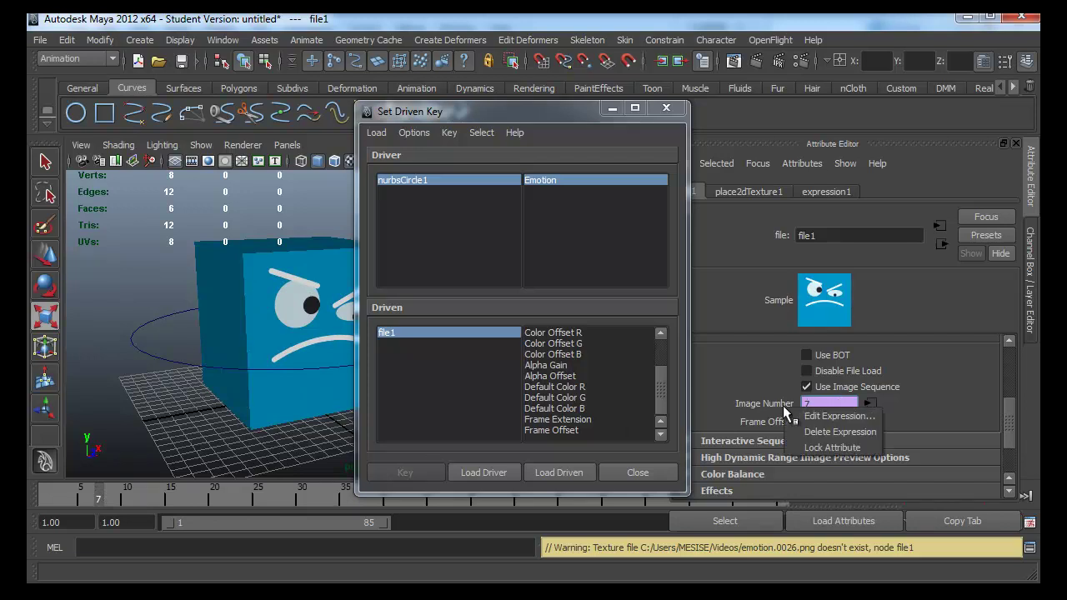
click(737, 379)
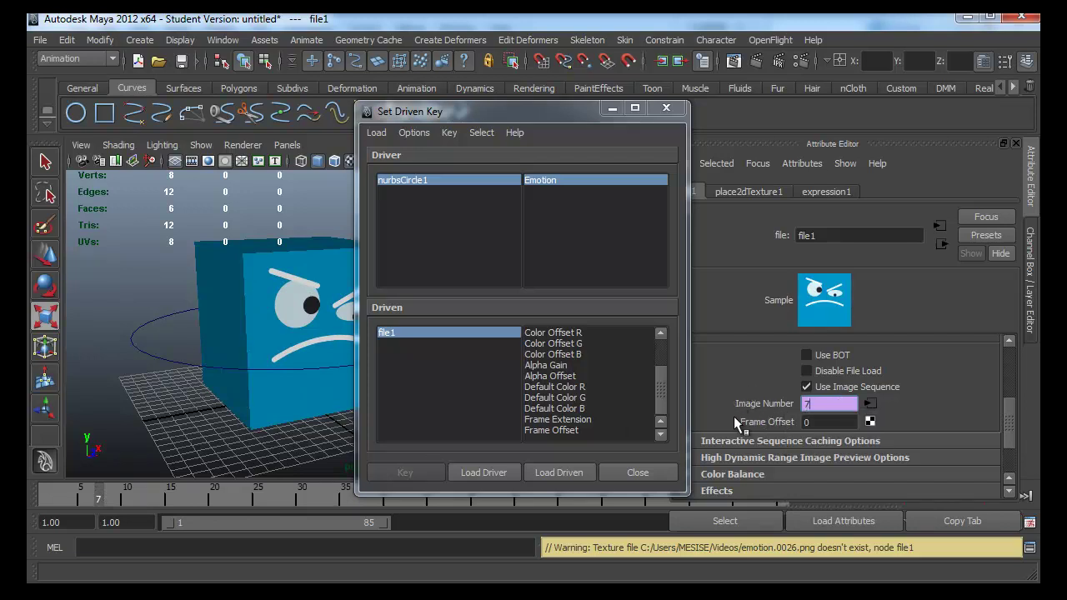
drag(133, 495, 46, 498)
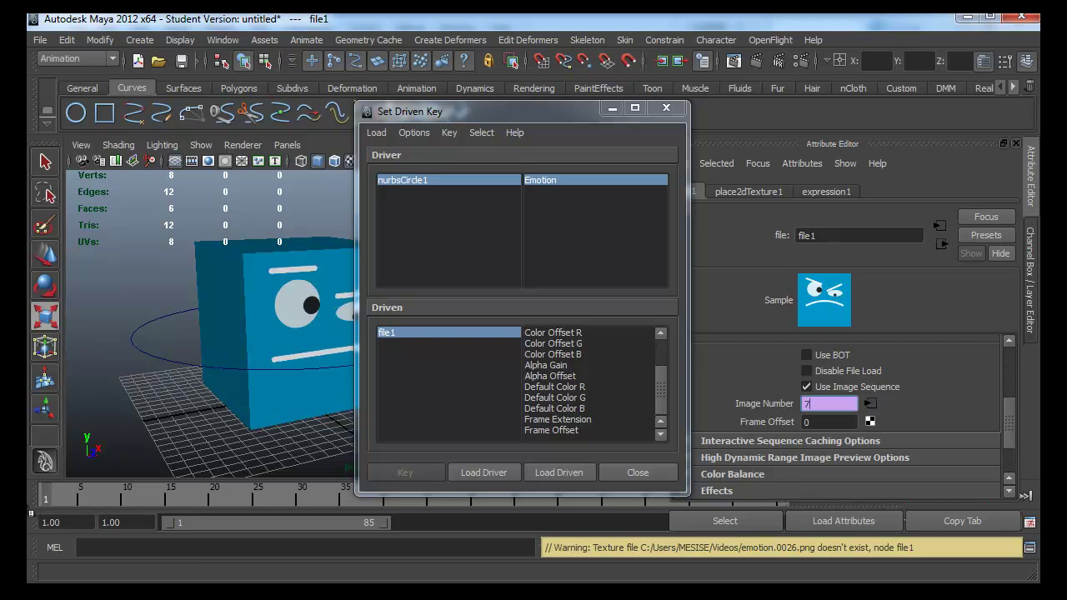
- Delete the Image Number expression, go to frame 1, and set Image Number to 5
right_click(763, 405)
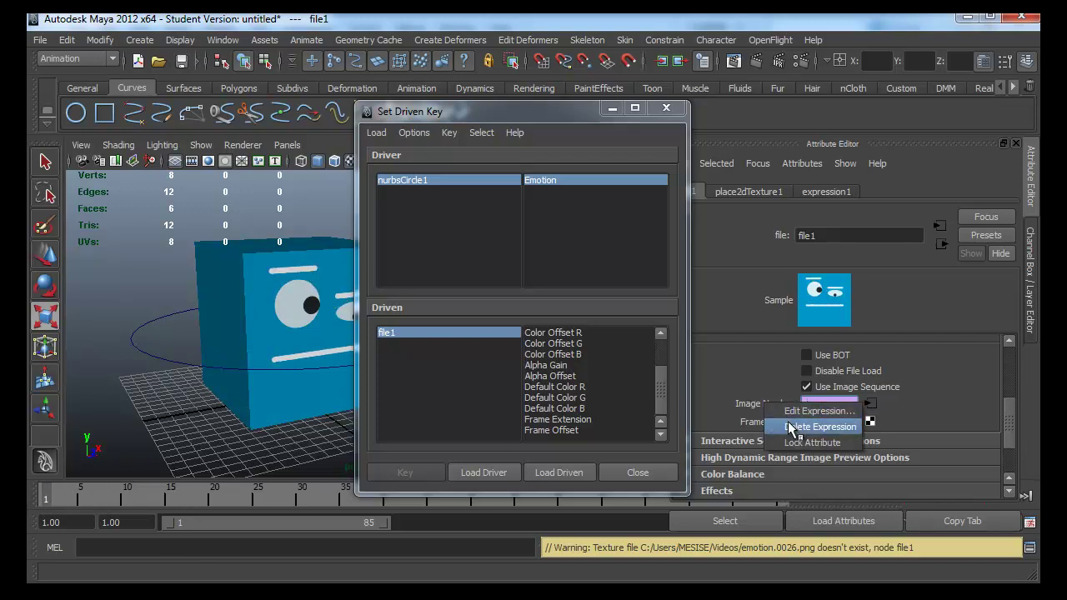
click(790, 427)
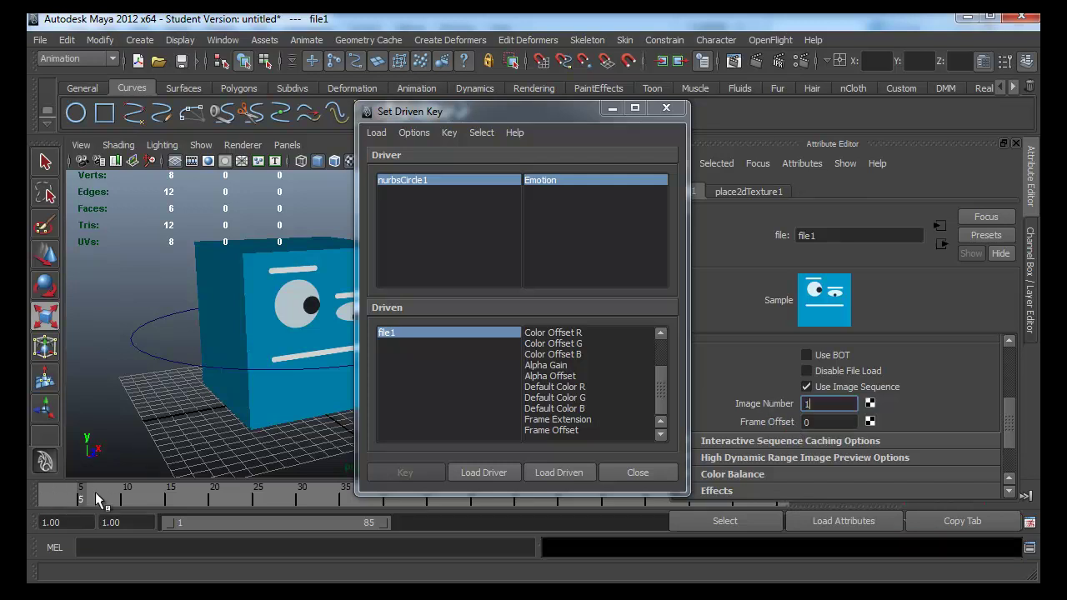
drag(95, 499, 46, 499)
click(818, 403)
text(5)
key(Return)
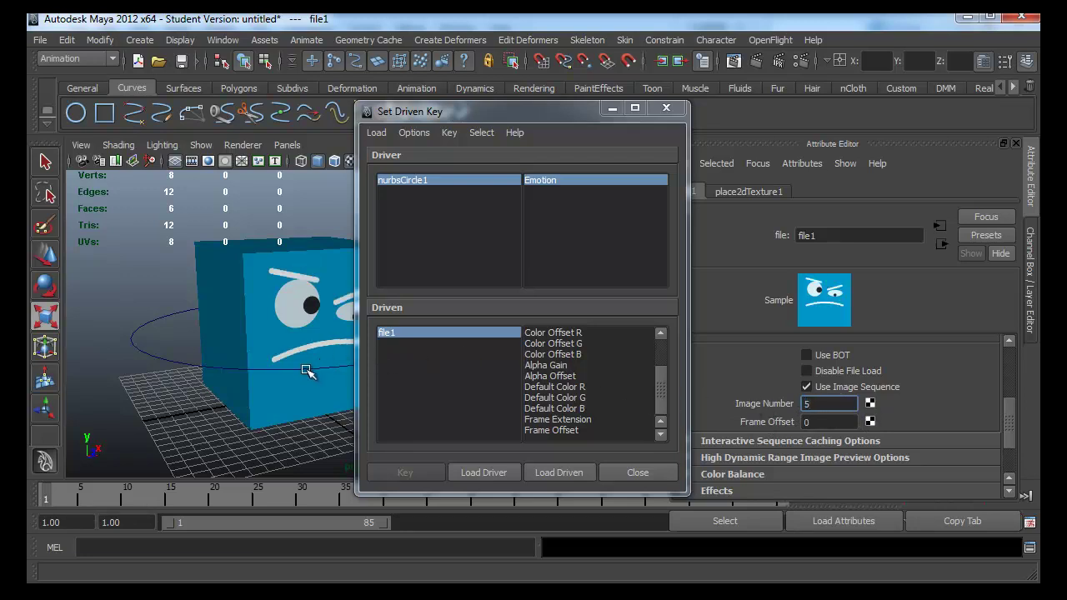
- Try Image Number 10, then set it to 20 for the smiling face
key(Return)
text(10)
key(Return)
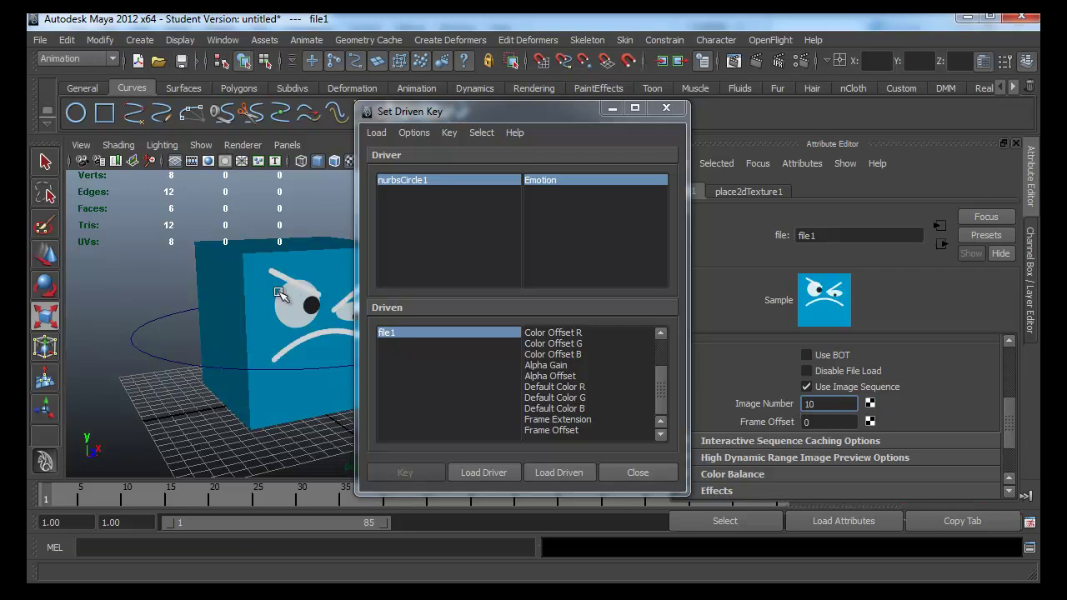
click(666, 108)
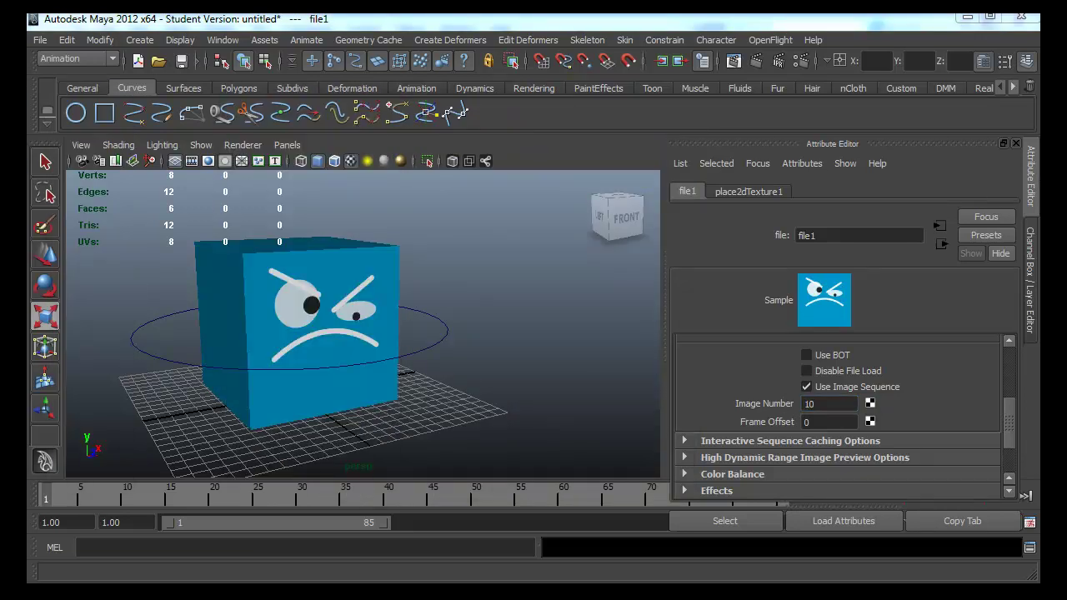
click(829, 404)
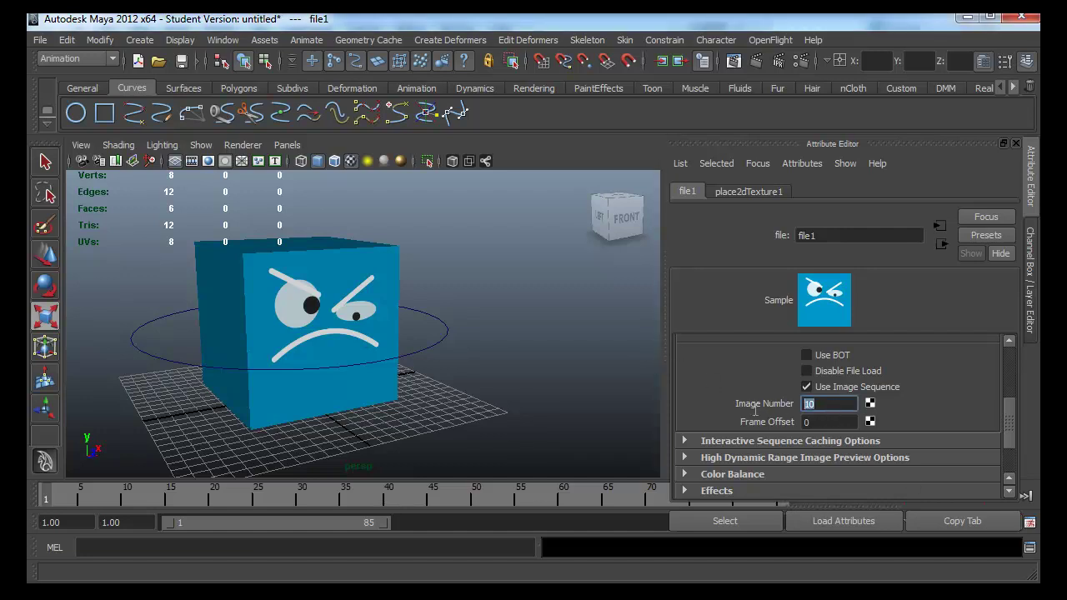
text(20)
key(Return)
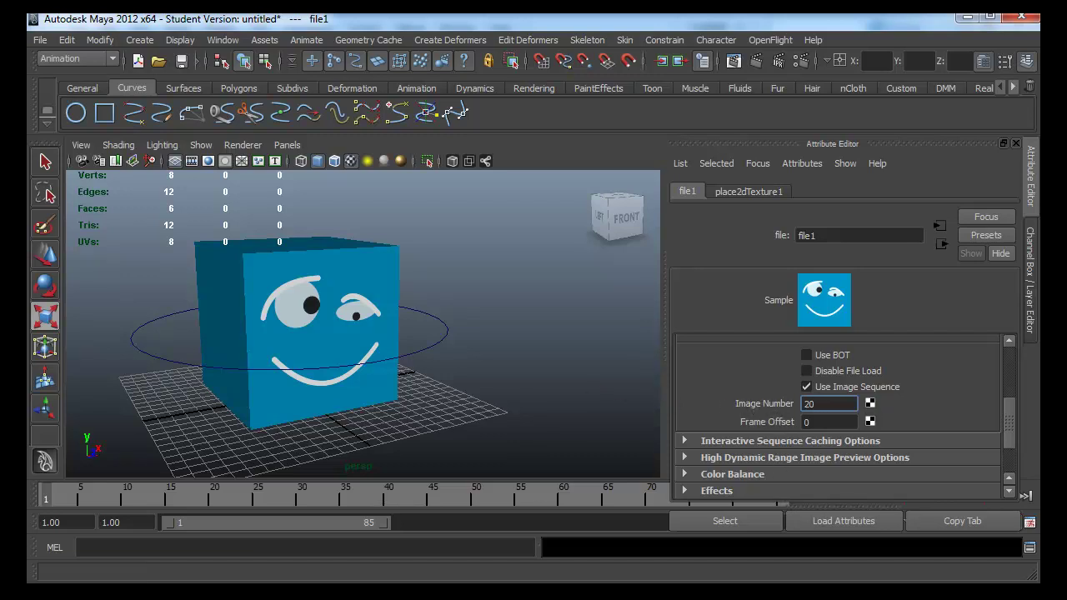
- Select file1's Frame Offset and Frame Extension as the driven attributes
drag(433, 161, 512, 161)
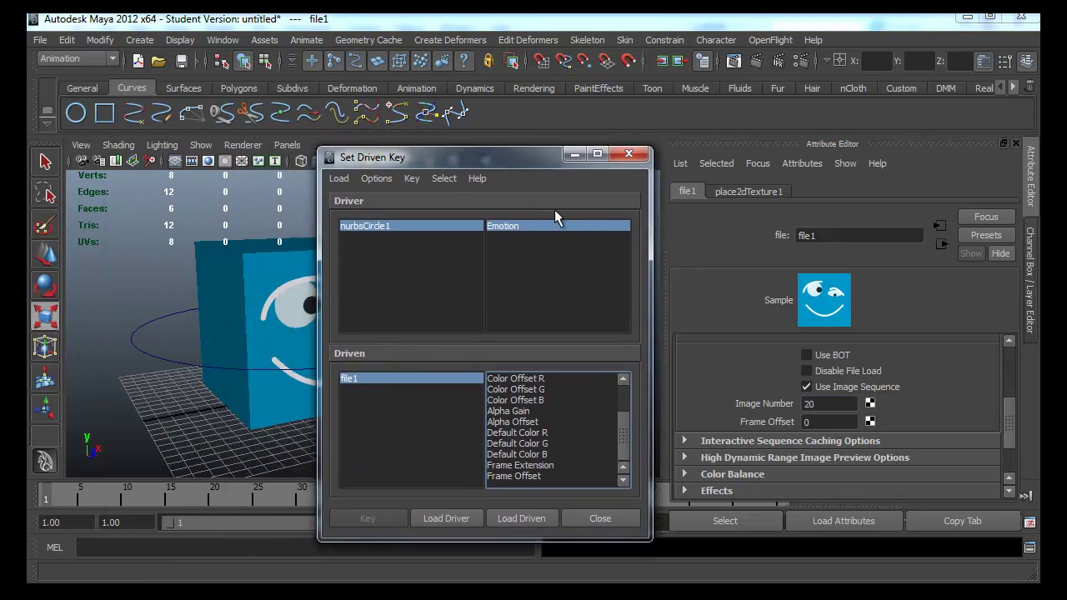
click(534, 476)
shift+click(531, 464)
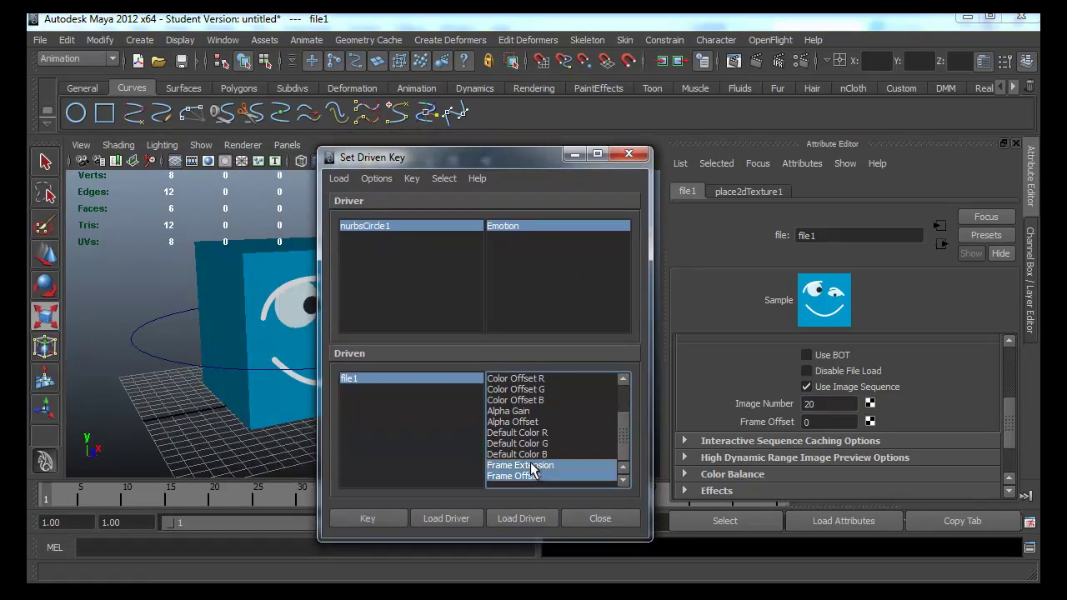
drag(626, 410, 621, 446)
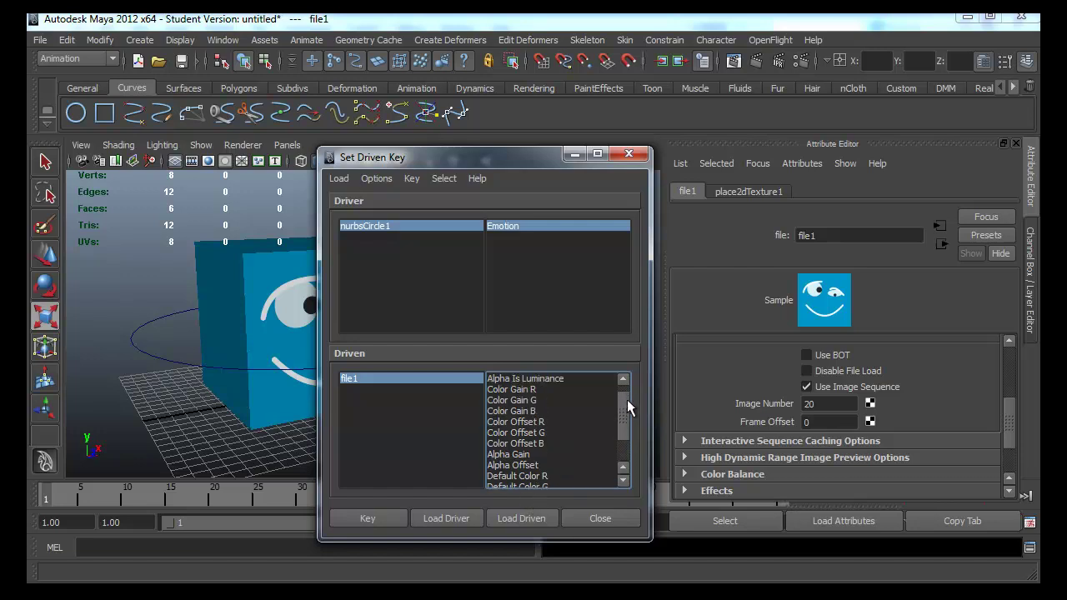
mouse_move(511, 158)
mouse_down()
mouse_move(590, 144)
mouse_move(551, 167)
mouse_up()
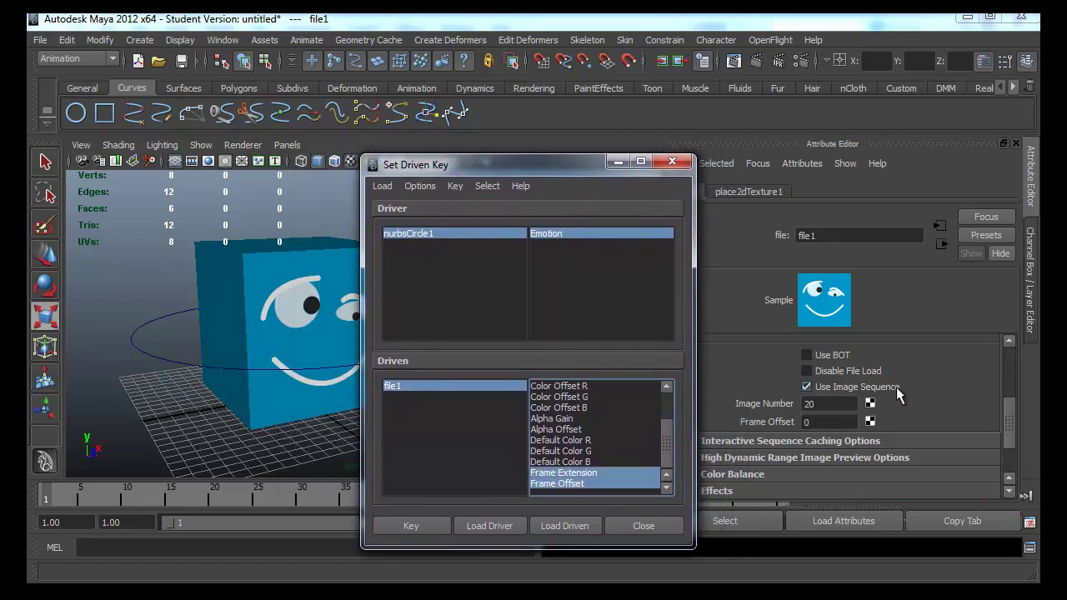
- Set Image Number to 1 for the neutral face and record the driven key
double_click(813, 404)
text(1)
key(Return)
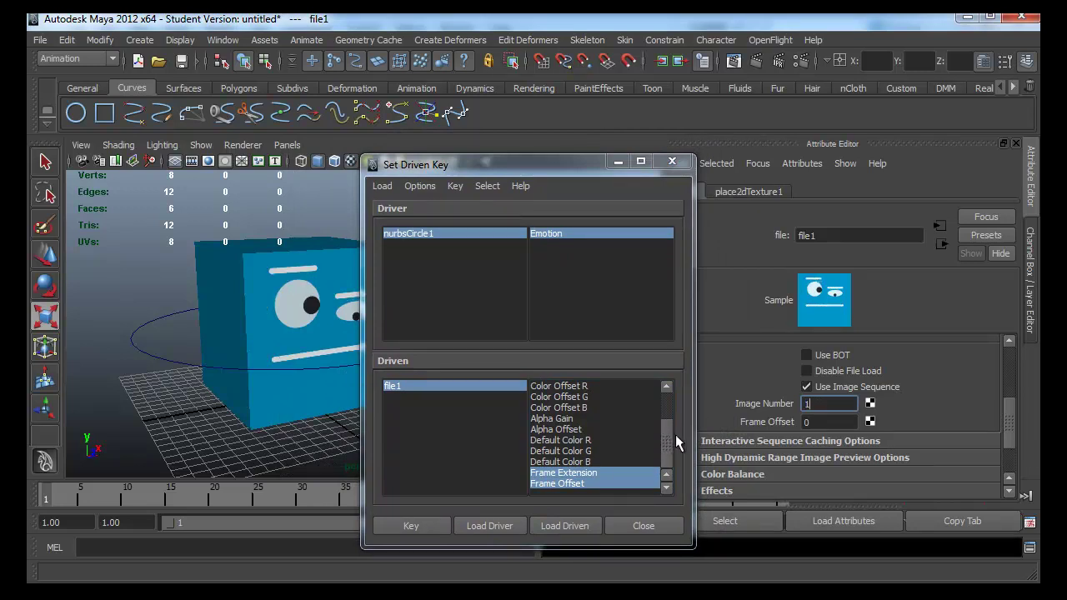
mouse_move(675, 435)
mouse_down()
mouse_move(672, 406)
mouse_move(672, 467)
mouse_up()
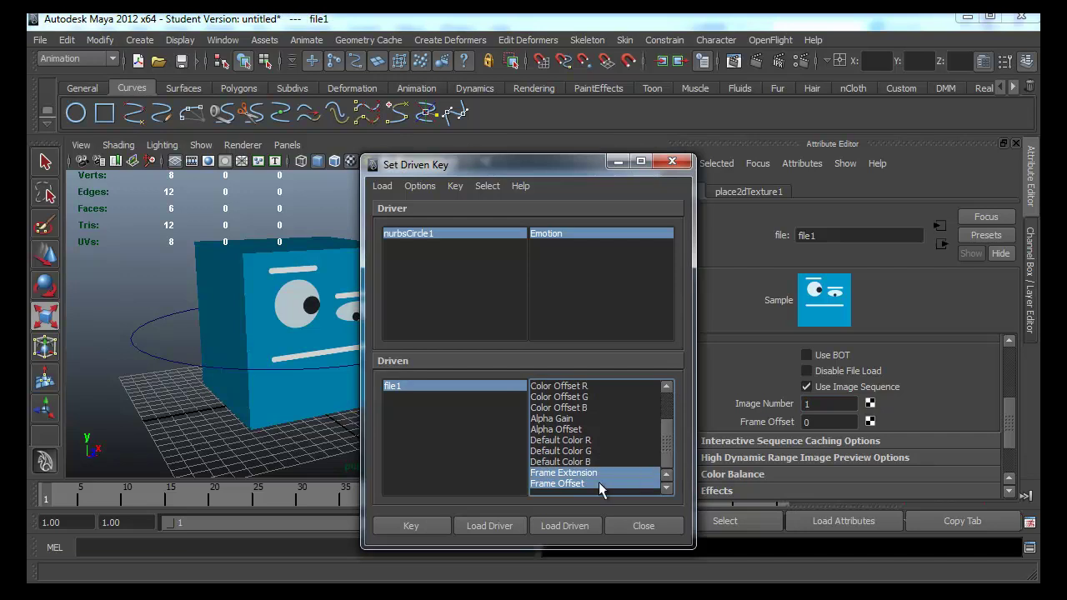
click(426, 524)
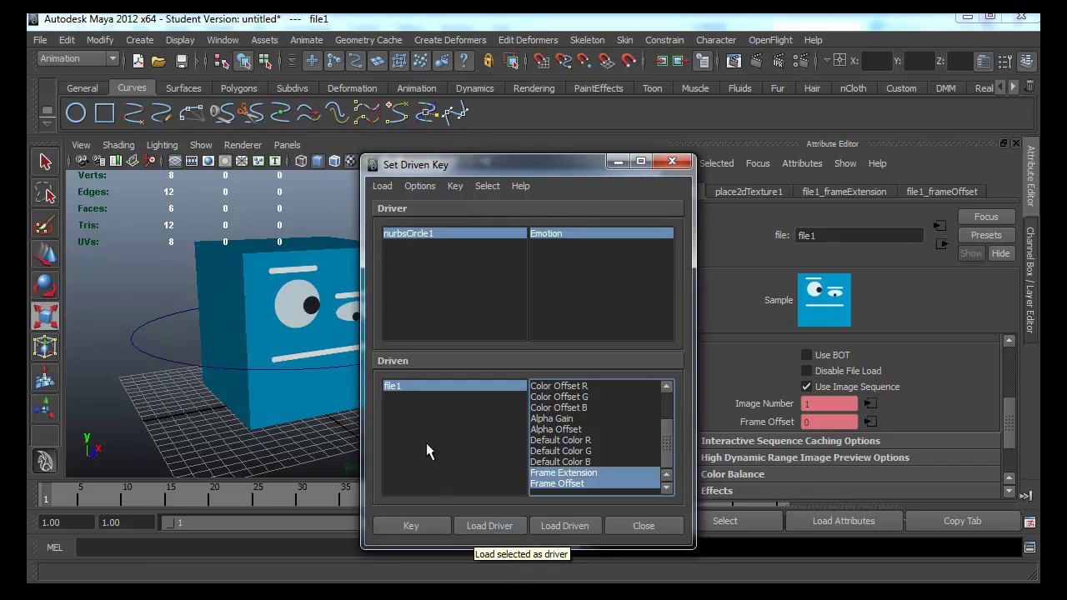
mouse_move(520, 177)
mouse_down()
mouse_move(431, 224)
mouse_move(437, 240)
mouse_up()
- Select nurbsCircle1 and set its Emotion channel to 10
click(135, 333)
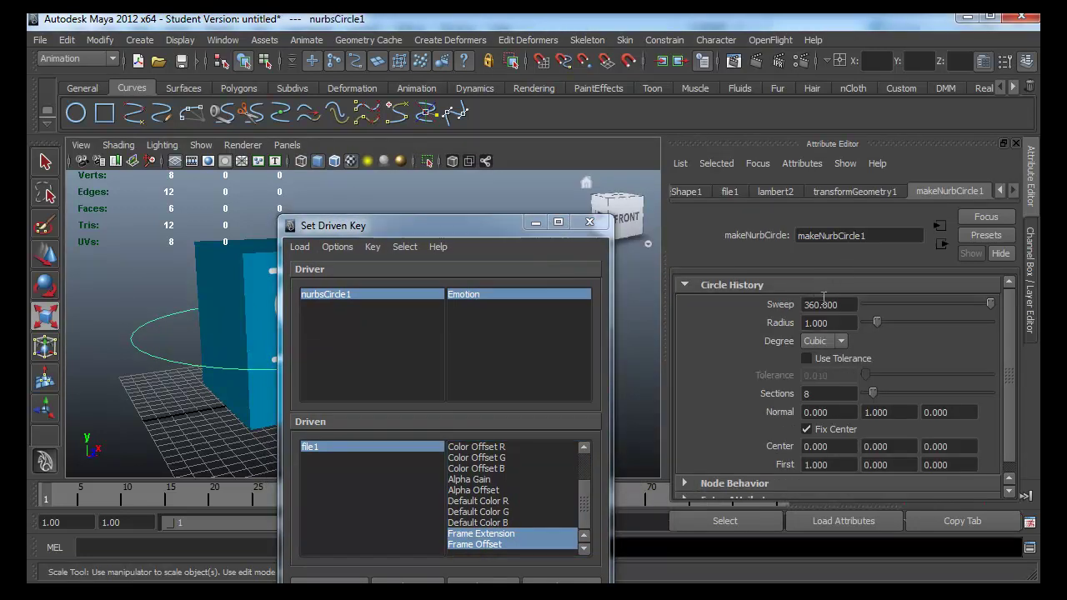
key(ctrl+a)
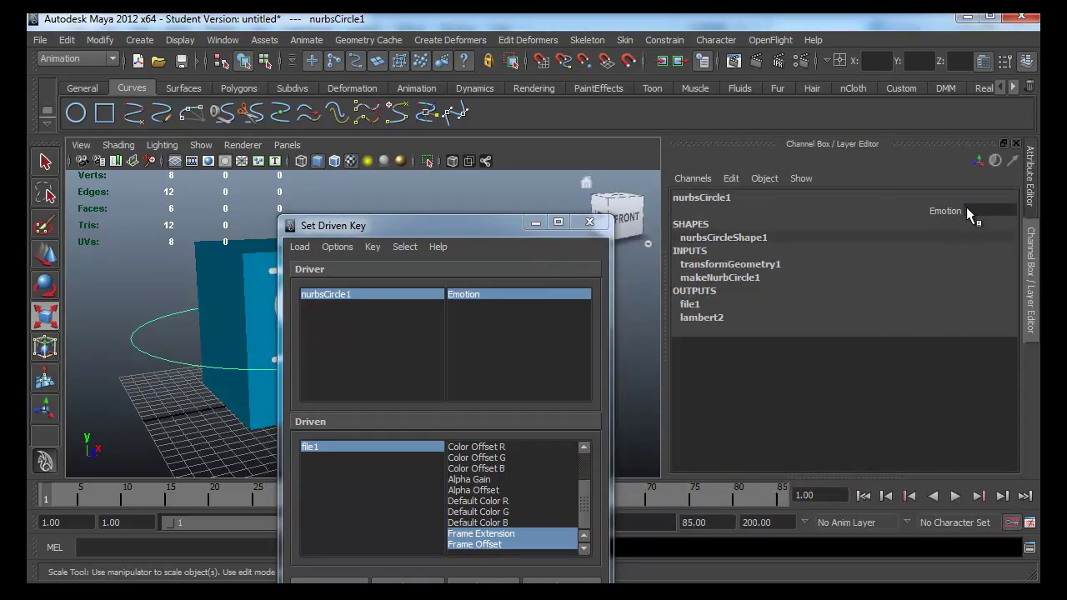
drag(476, 235, 278, 185)
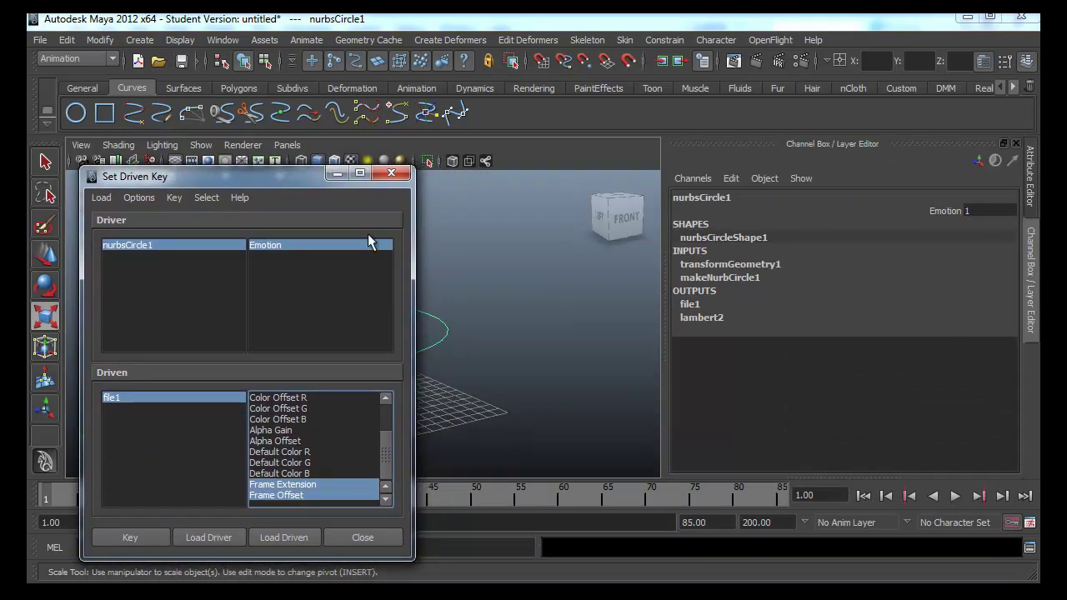
drag(234, 185, 164, 189)
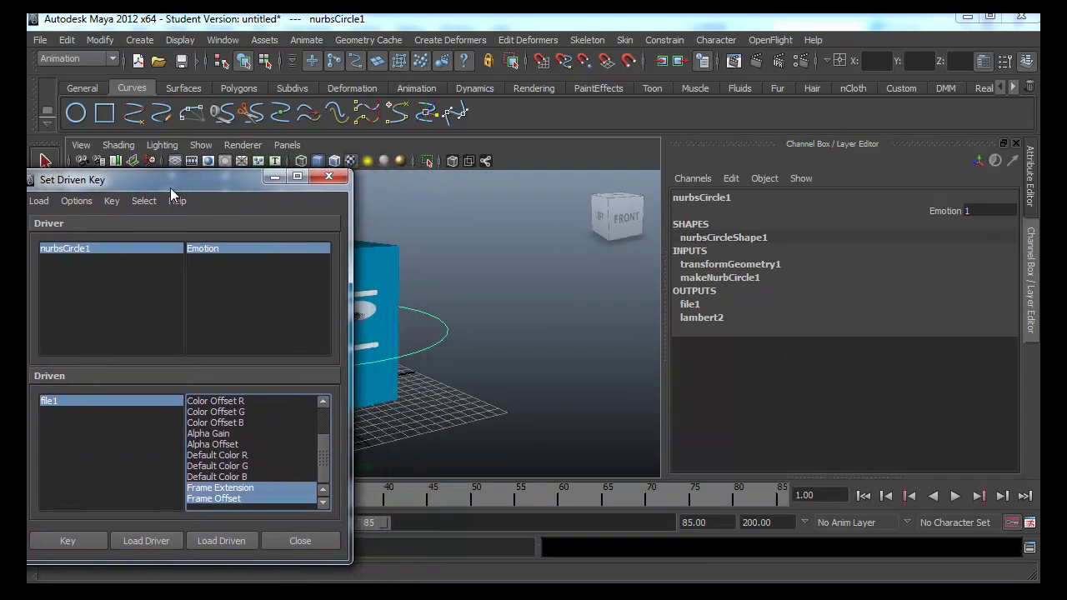
double_click(981, 210)
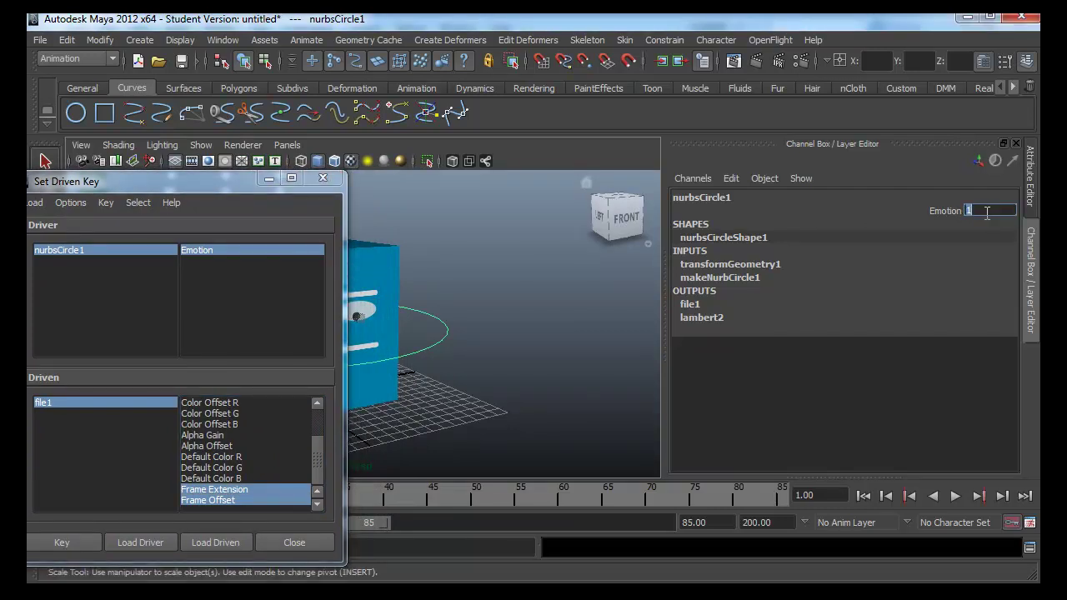
text(10)
mouse_move(199, 183)
mouse_down()
mouse_move(239, 302)
mouse_move(212, 292)
mouse_up()
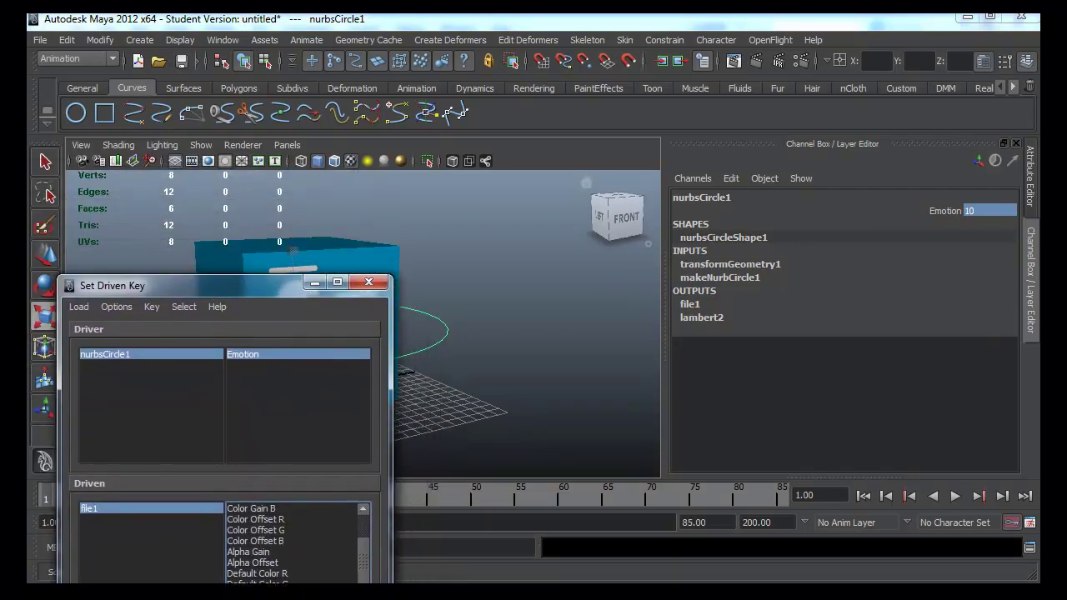
- Set file1's Image Number to 10 through the Hypershade
key(alt+Tab)
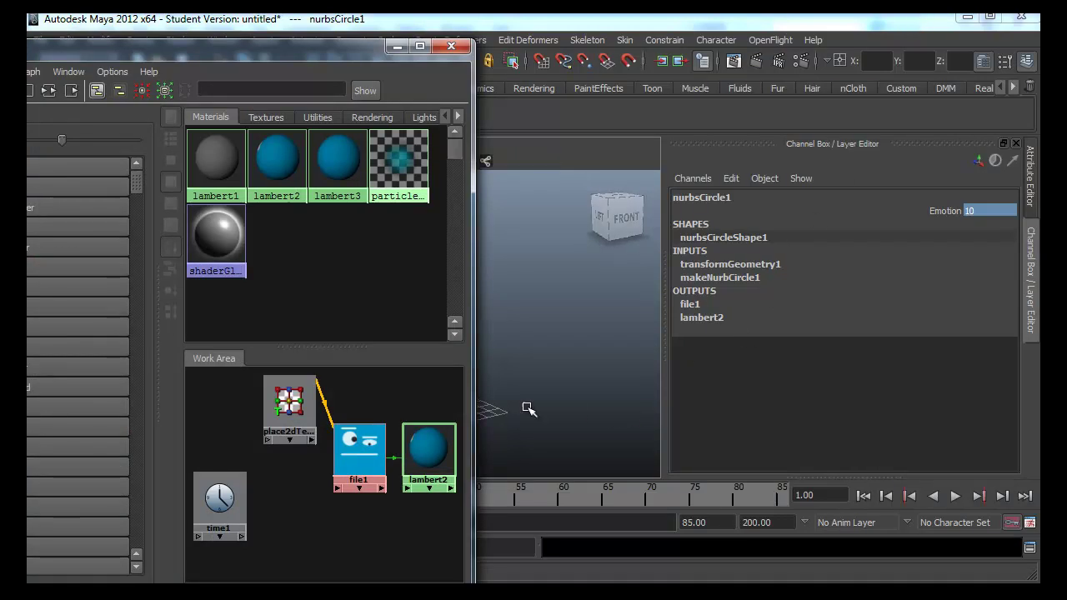
double_click(369, 463)
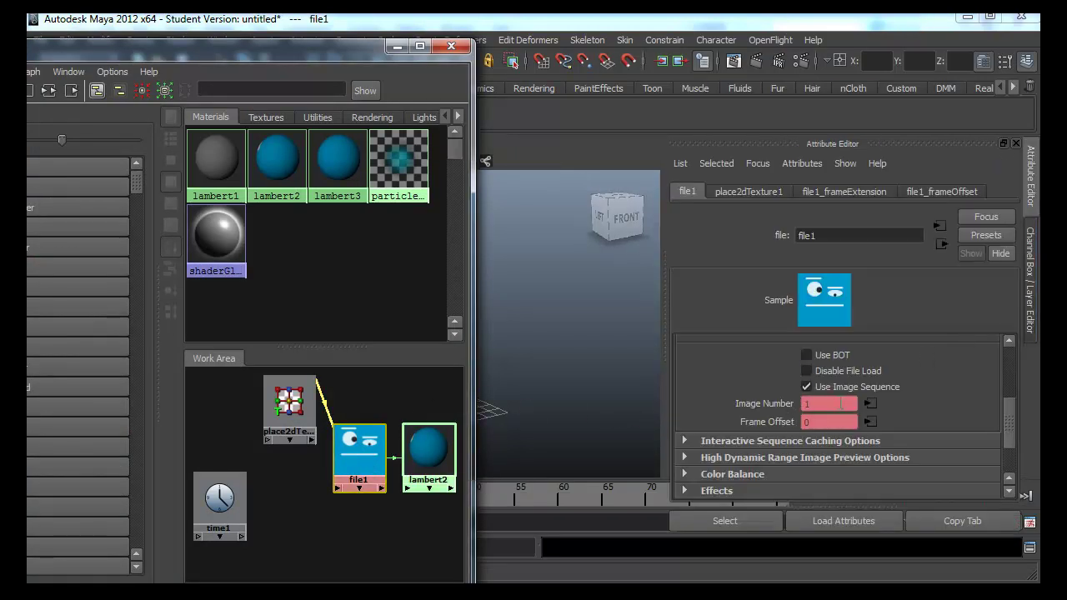
text(10)
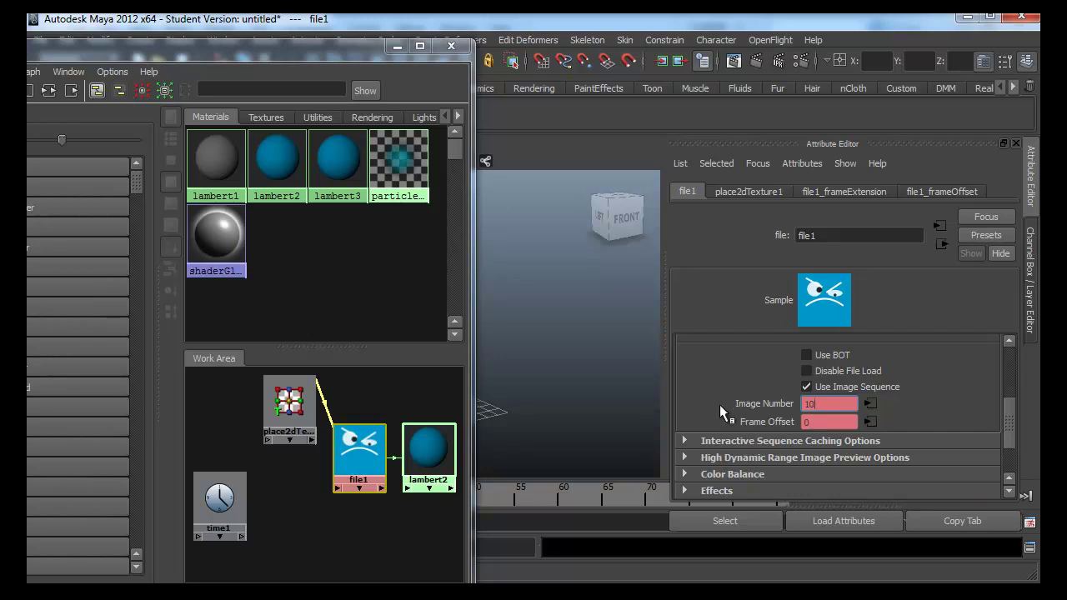
key(alt+Tab)
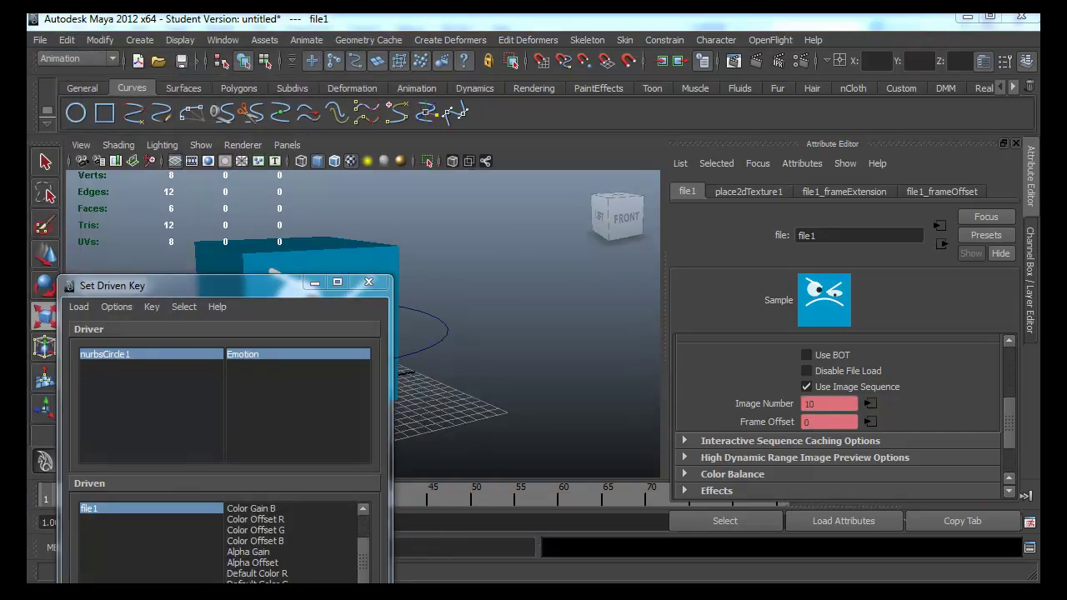
click(314, 283)
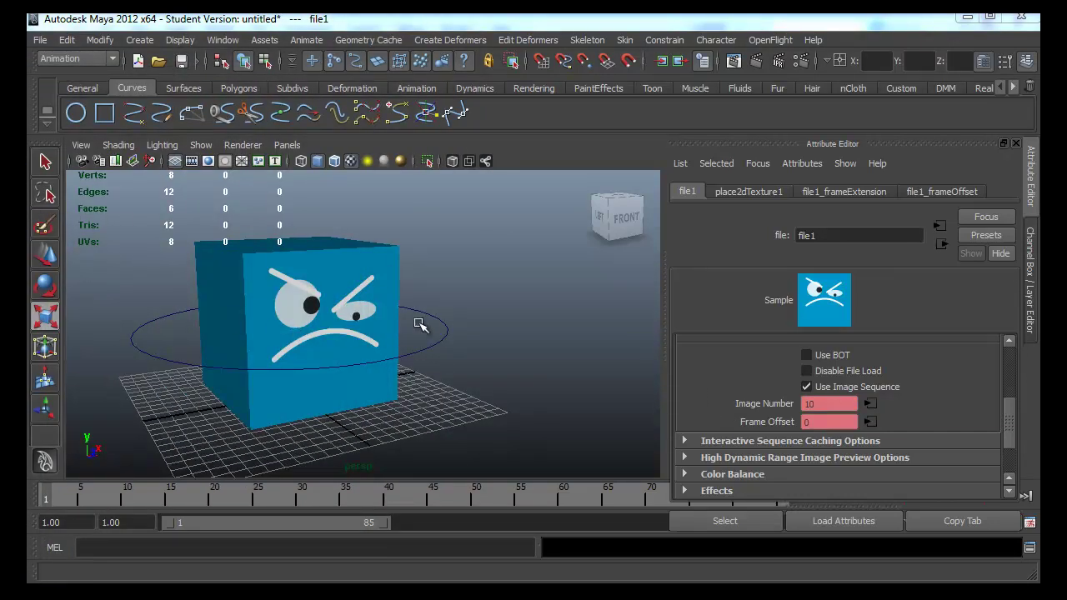
- Reselect the circle and record the driven key at Emotion 10
click(448, 331)
key(ctrl+a)
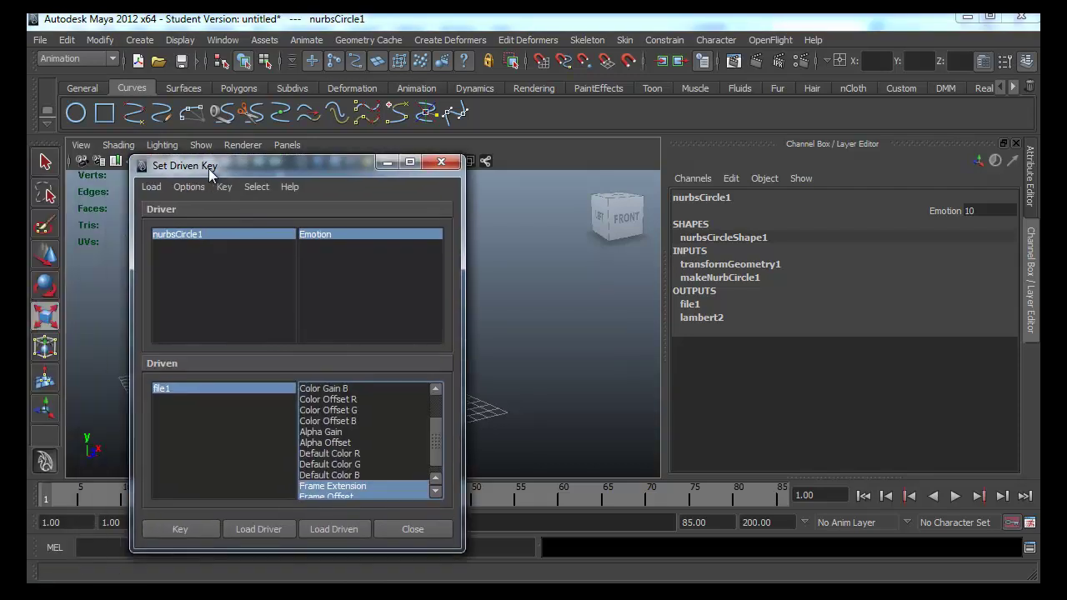
drag(209, 168, 242, 163)
click(225, 530)
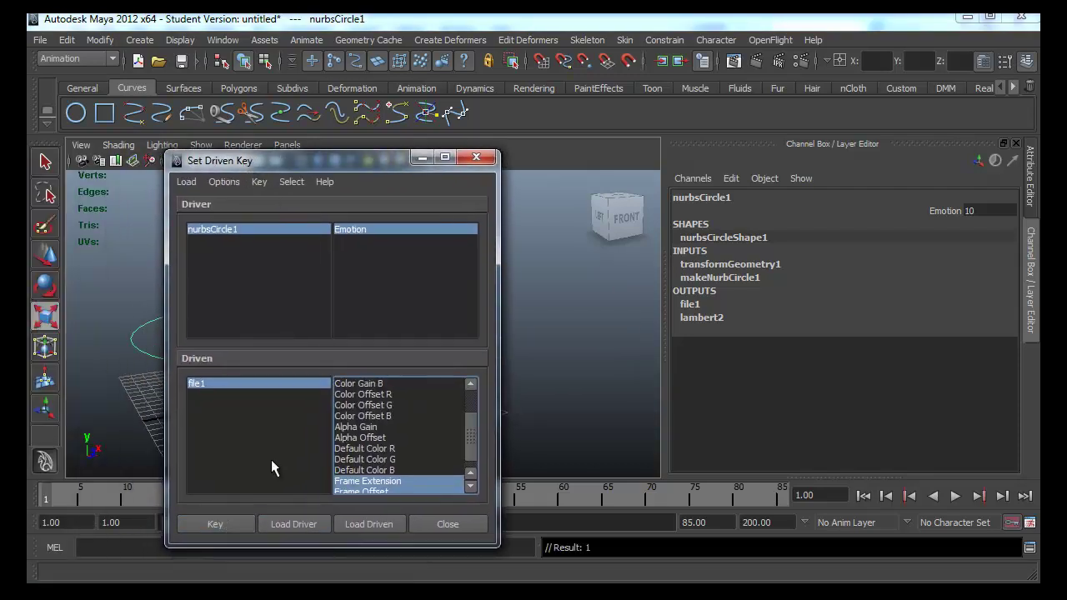
drag(401, 173, 29, 158)
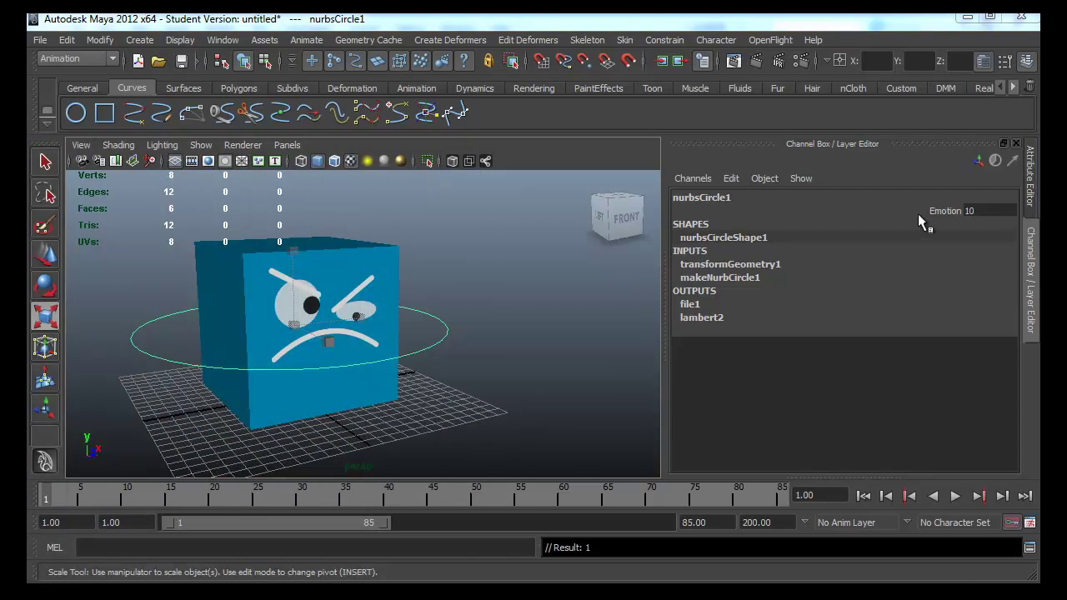
click(950, 211)
- Preview the face by sliding Emotion, then set Emotion to 11
mouse_move(588, 310)
middle_down()
mouse_move(476, 312)
mouse_move(598, 312)
mouse_move(510, 314)
middle_up()
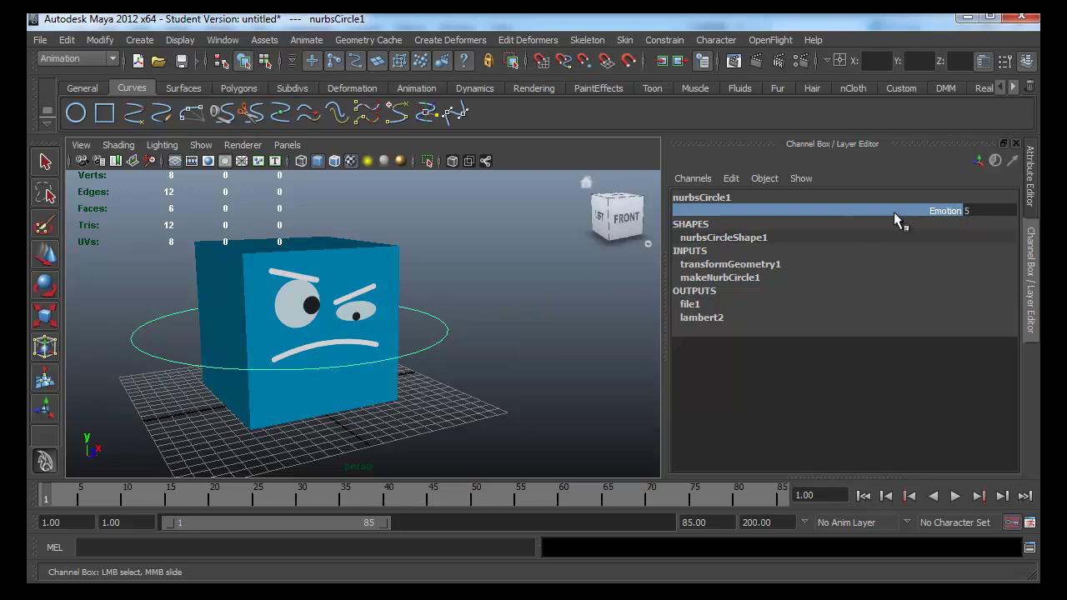
double_click(995, 211)
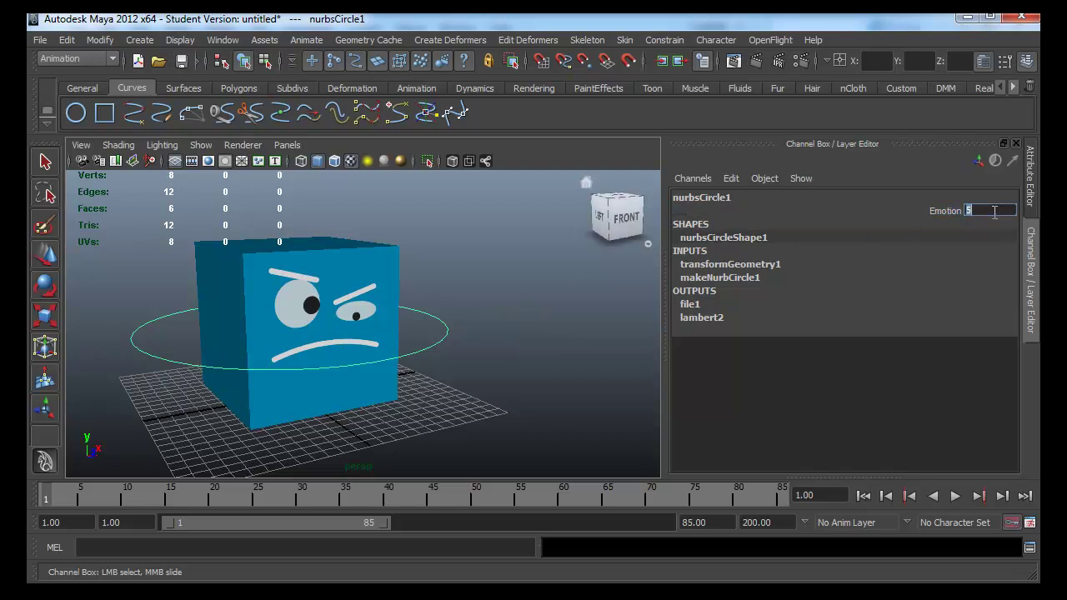
text(11)
key(Return)
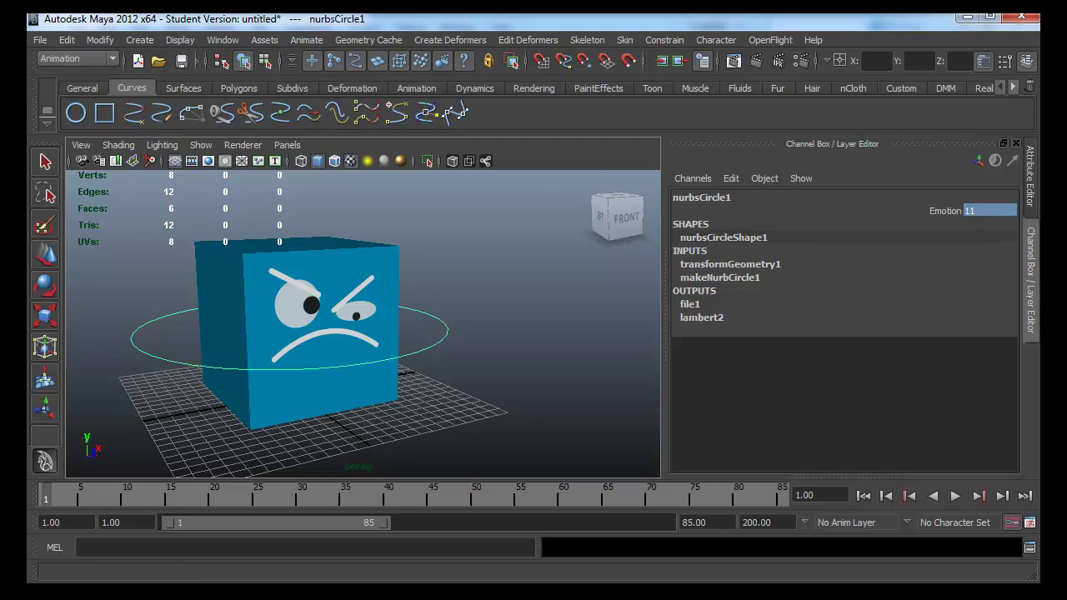
- Set file1's Image Number to 11 and key it against Emotion 11
key(ctrl+a)
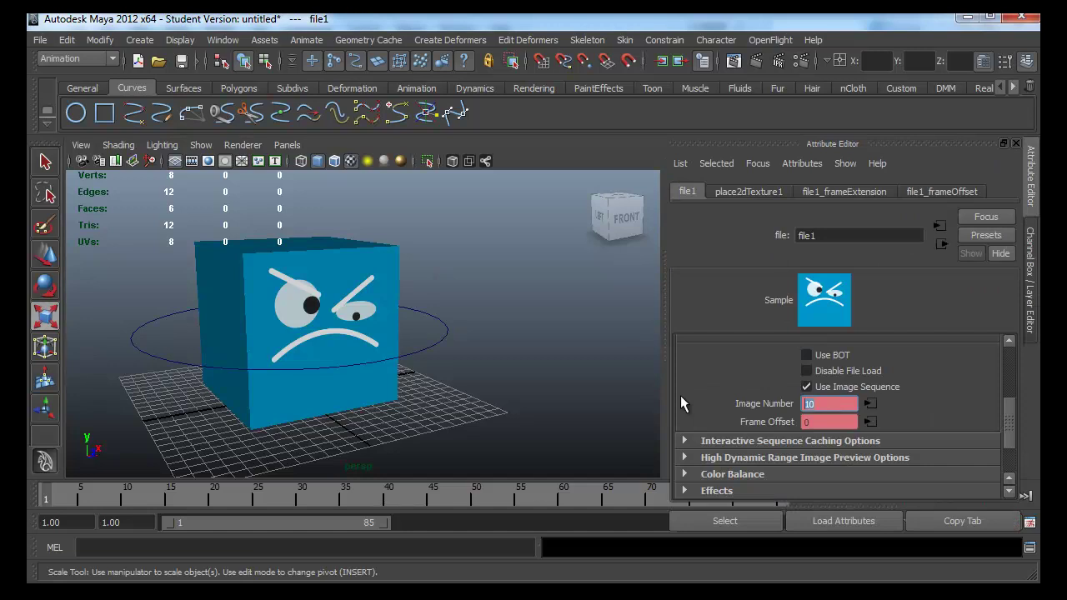
text(11)
key(Return)
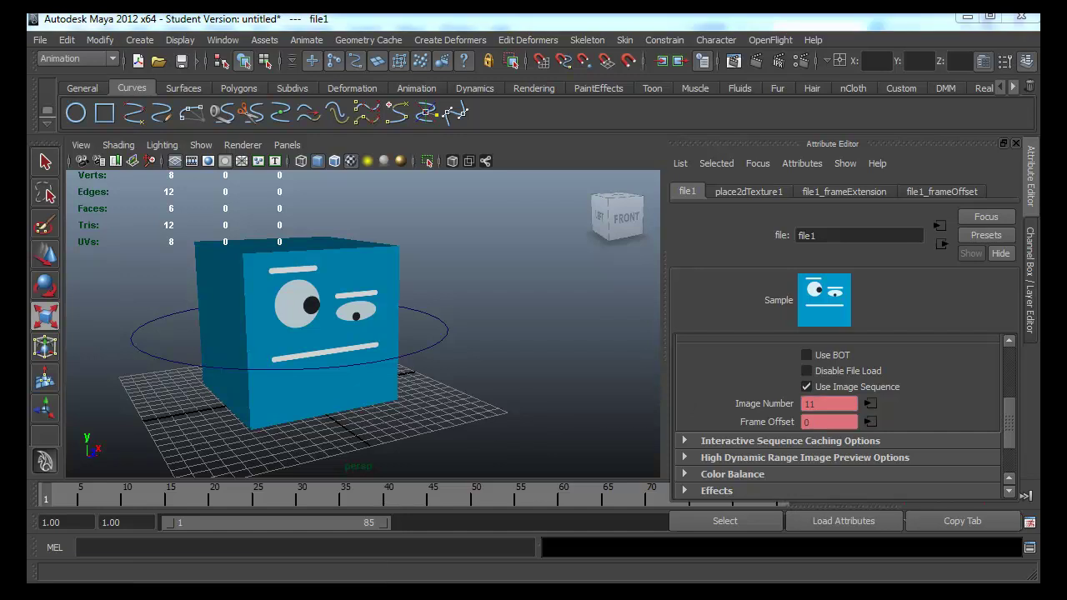
drag(381, 123, 411, 134)
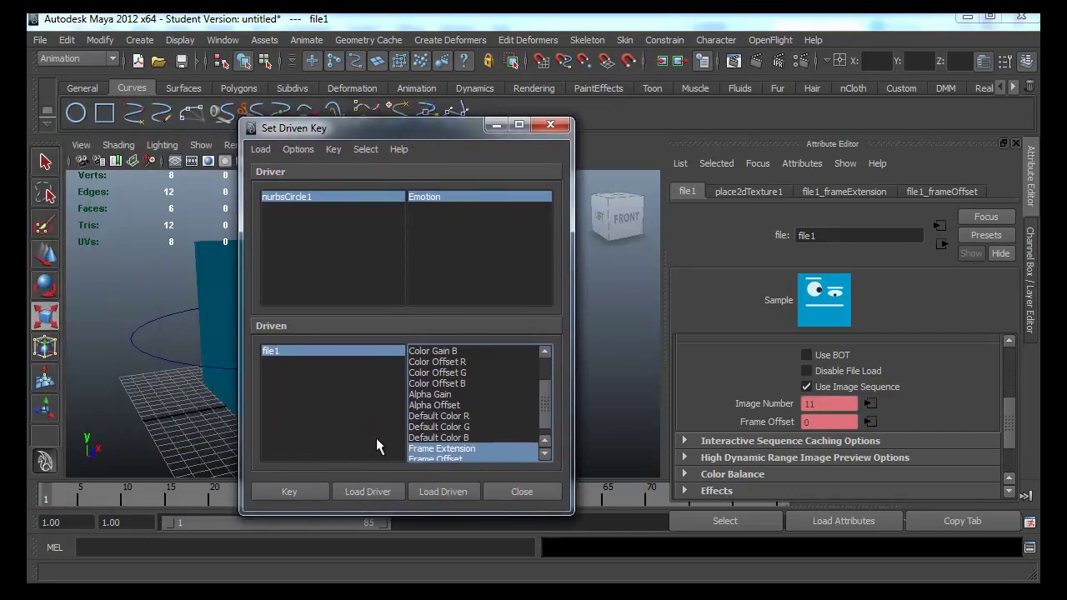
click(316, 495)
drag(430, 125, 34, 125)
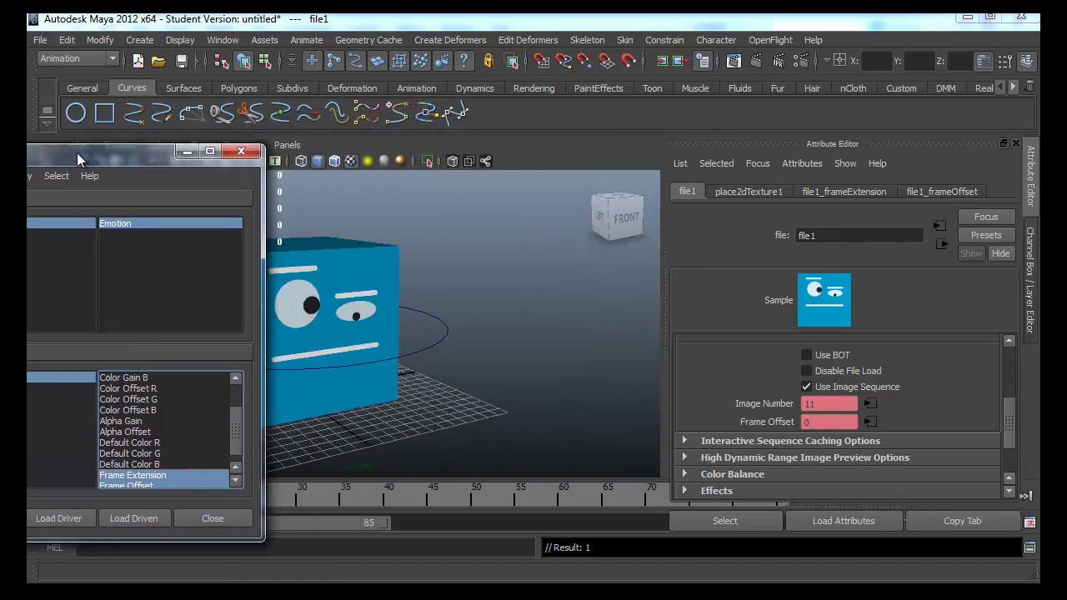
- Select the circle control and set its Emotion value to 20
drag(489, 370, 430, 321)
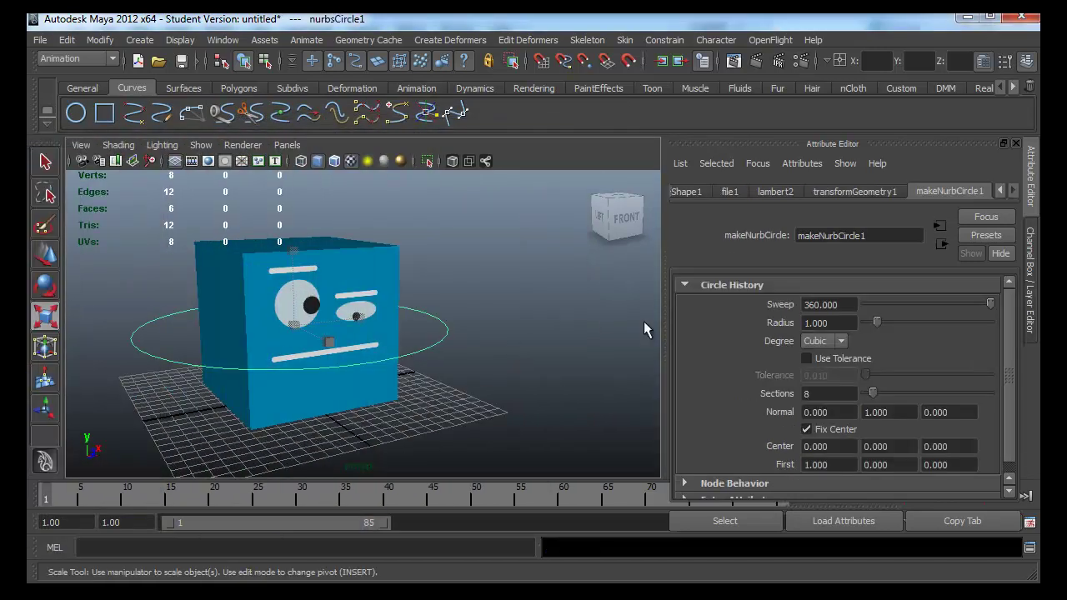
click(1034, 192)
click(961, 212)
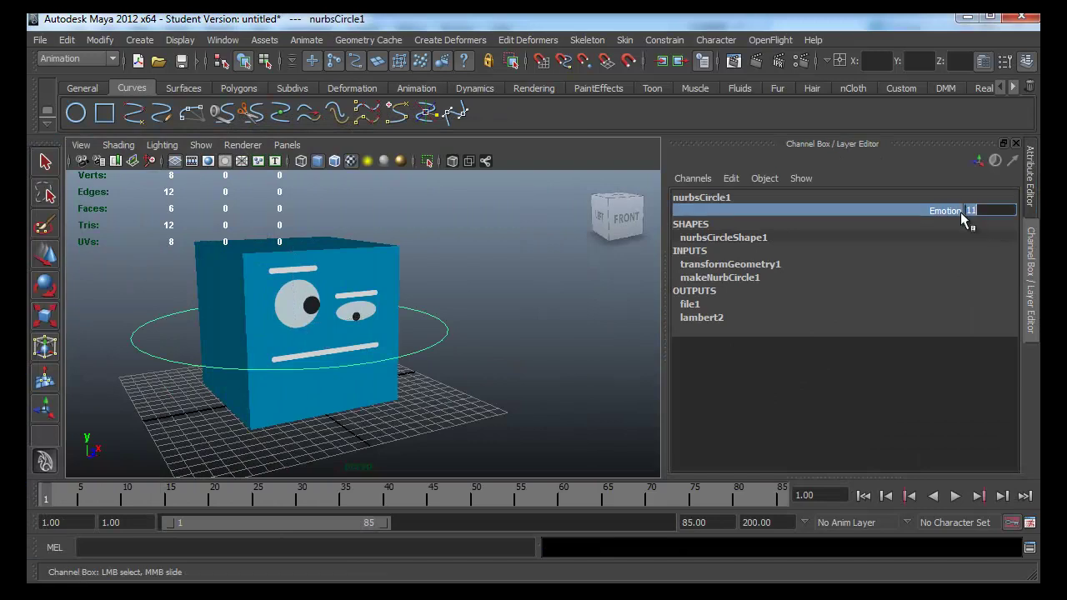
text(20)
key(Return)
click(518, 357)
key(r)
drag(429, 322, 469, 377)
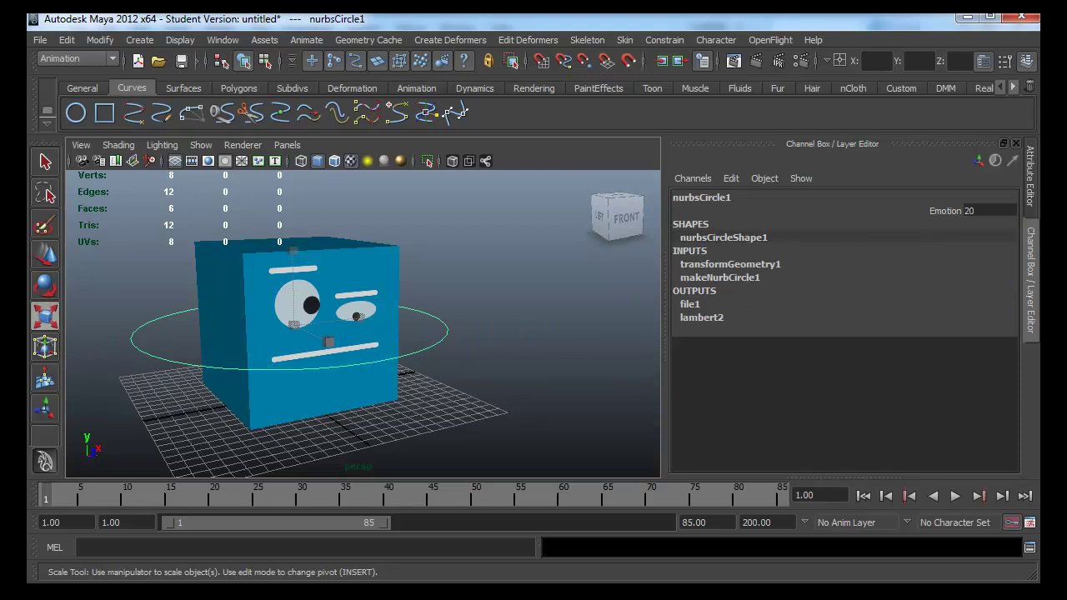
- Set file1's Image Number to 20 and key it against Emotion 20
click(689, 304)
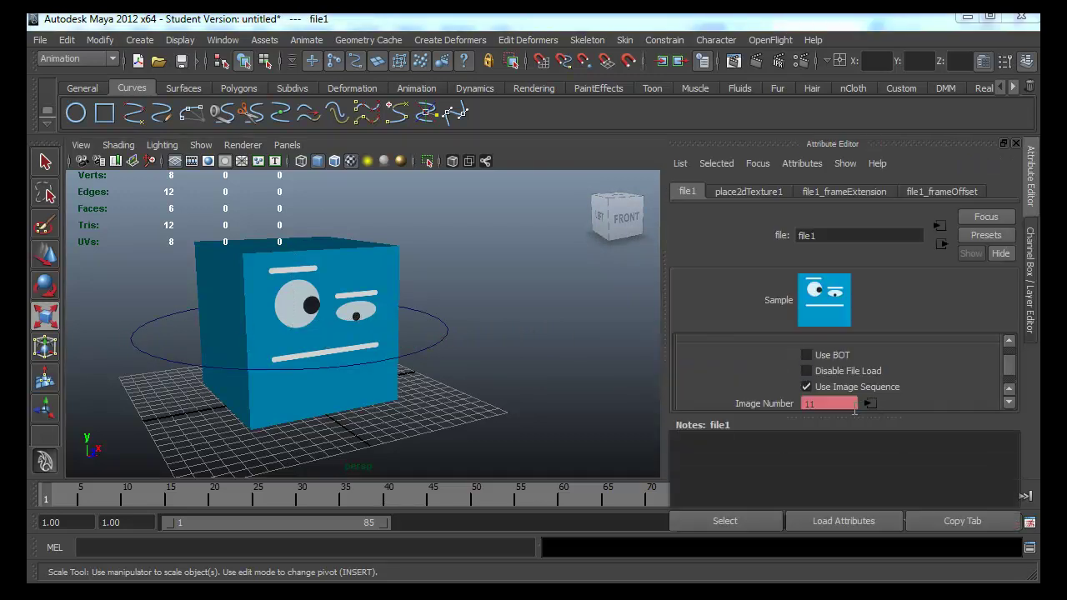
text(20)
key(Return)
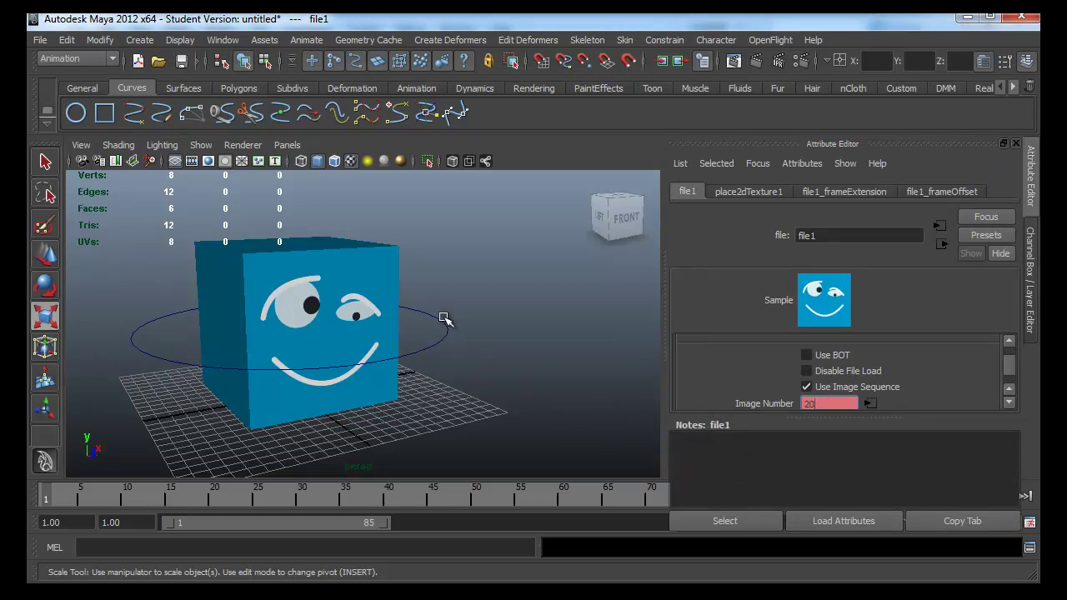
key(alt+Tab)
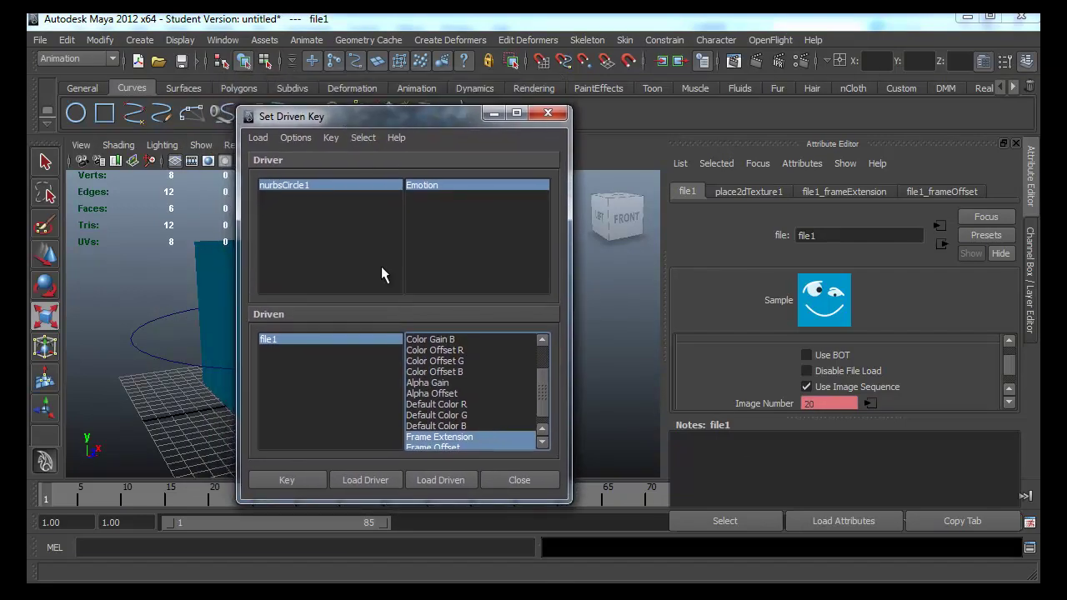
click(307, 480)
key(alt+Tab)
drag(433, 261, 501, 369)
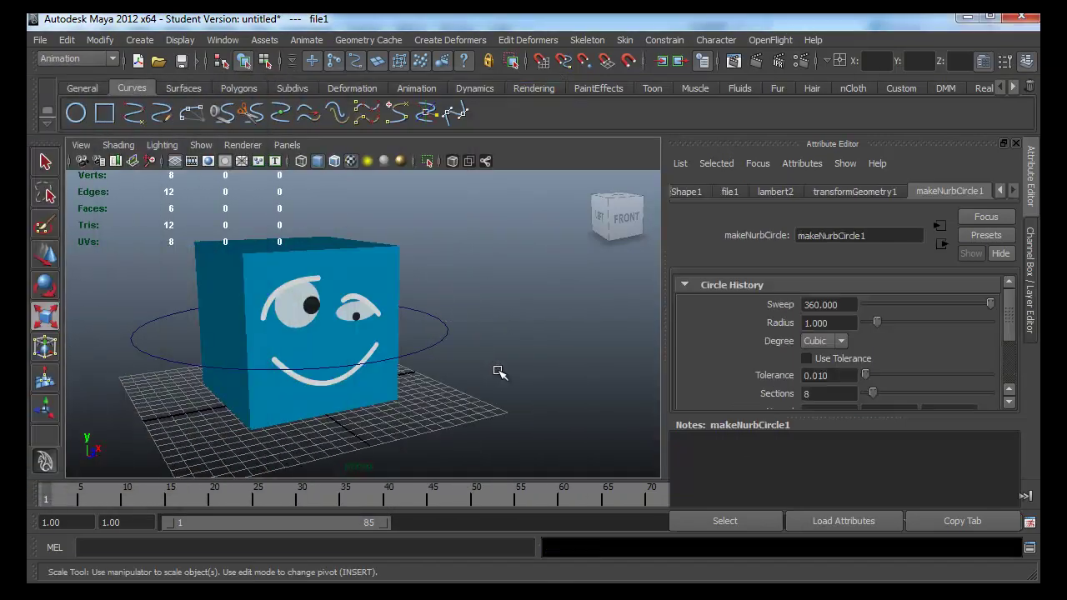
key(ctrl+a)
- Slide the Emotion channel down to 11.6 to test the blended faces
click(927, 210)
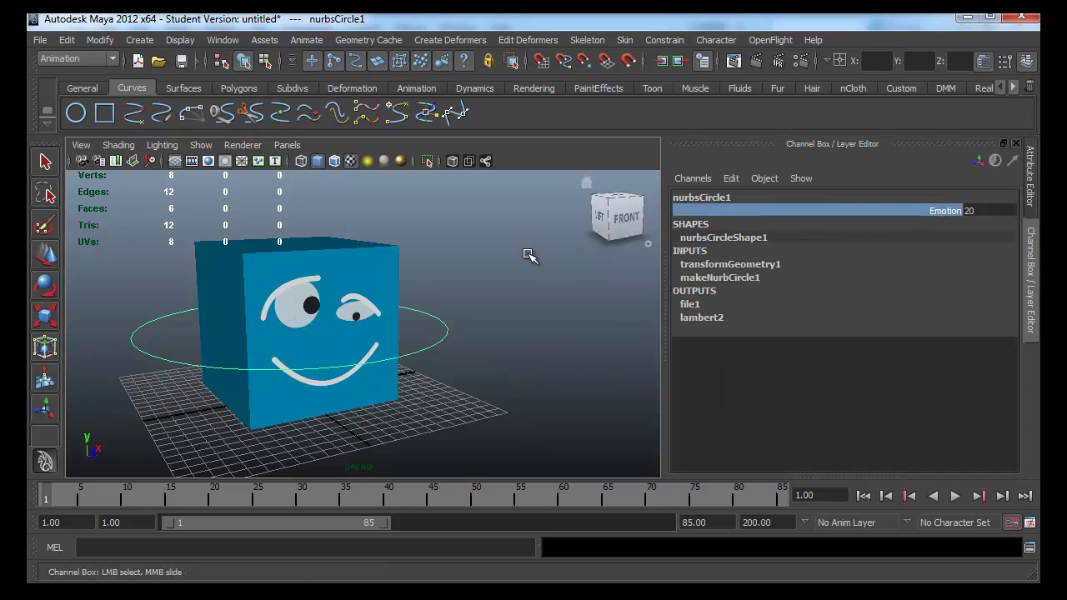
mouse_move(525, 267)
middle_down()
mouse_move(453, 259)
mouse_move(460, 265)
middle_up()
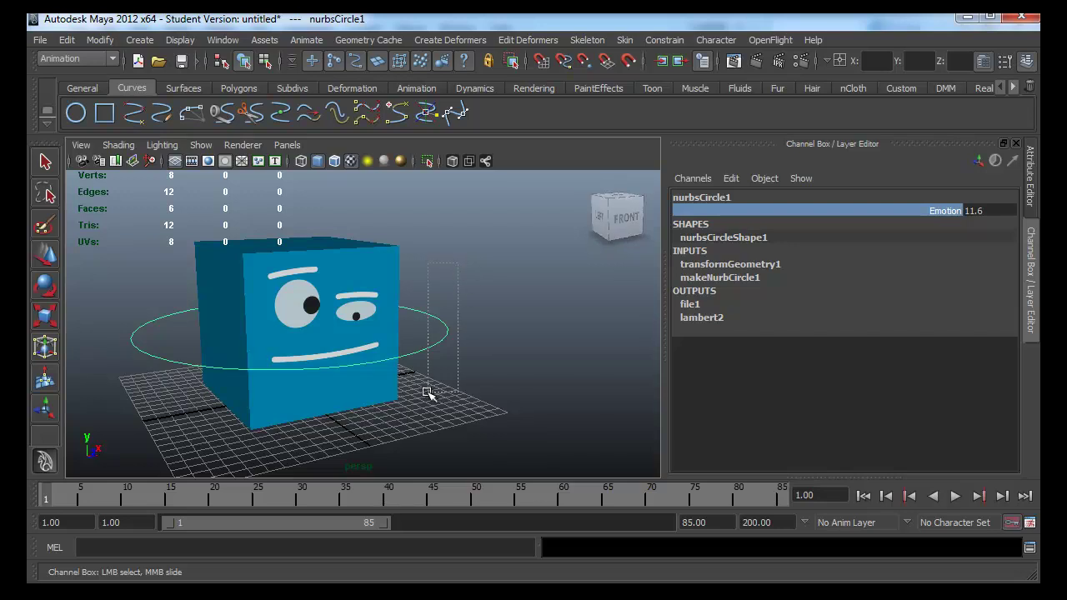
key(r)
key(ctrl+a)
key(ctrl+a)
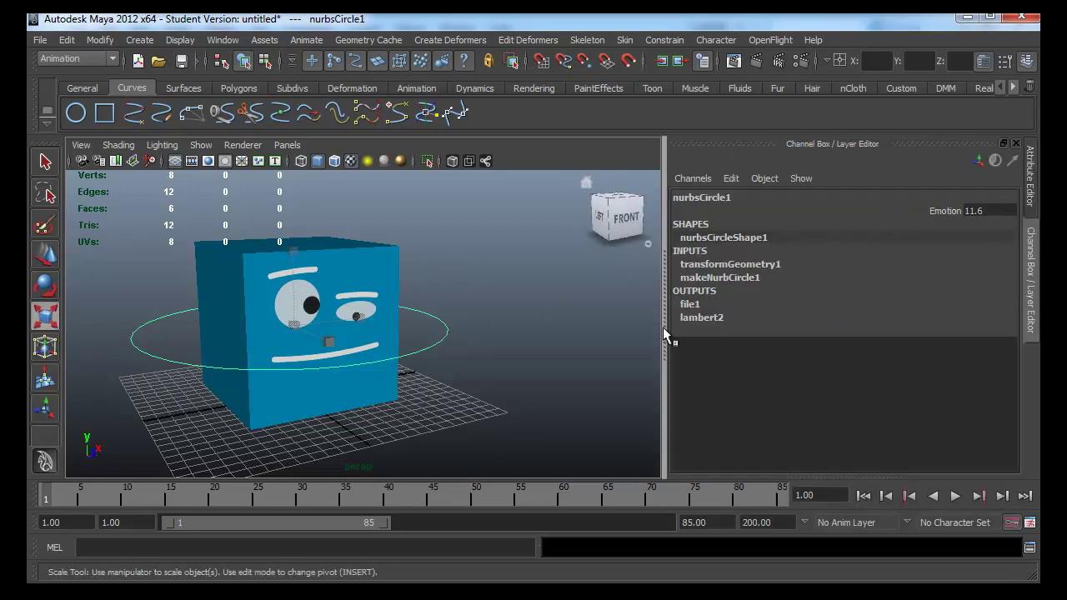
- Widen the 3D viewport and select the circle control
drag(663, 342, 817, 348)
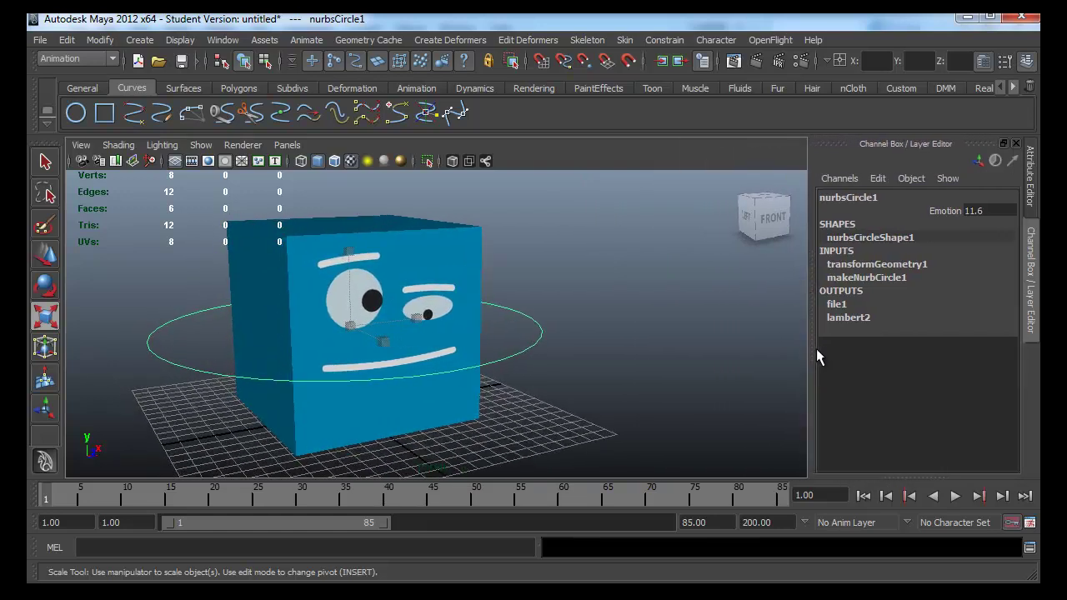
click(664, 352)
click(525, 366)
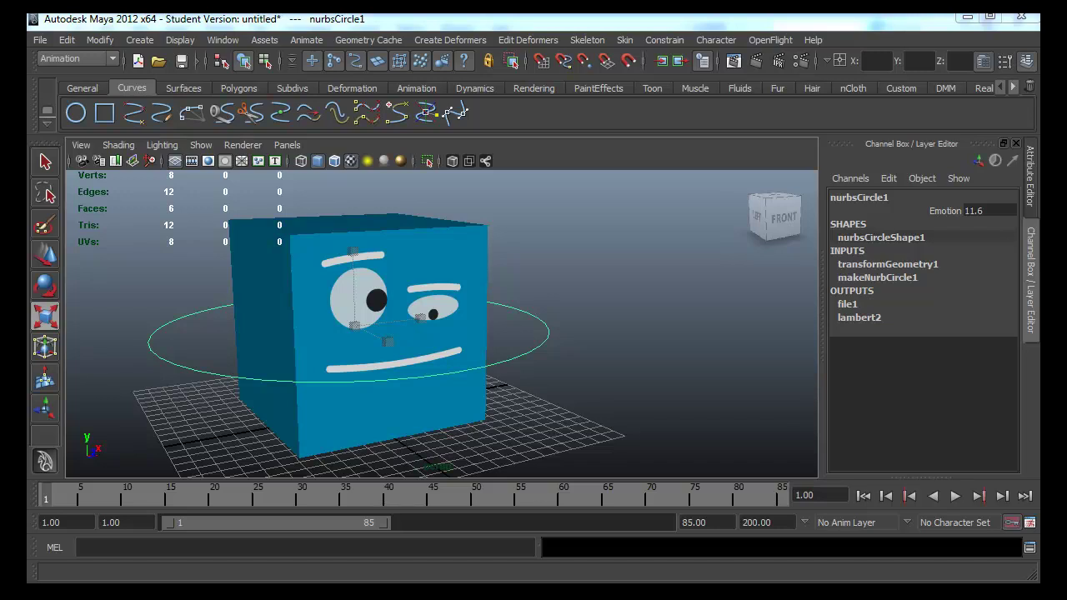
- Reselect the circle and slide Emotion up to 19, then down to 8
click(555, 322)
click(523, 359)
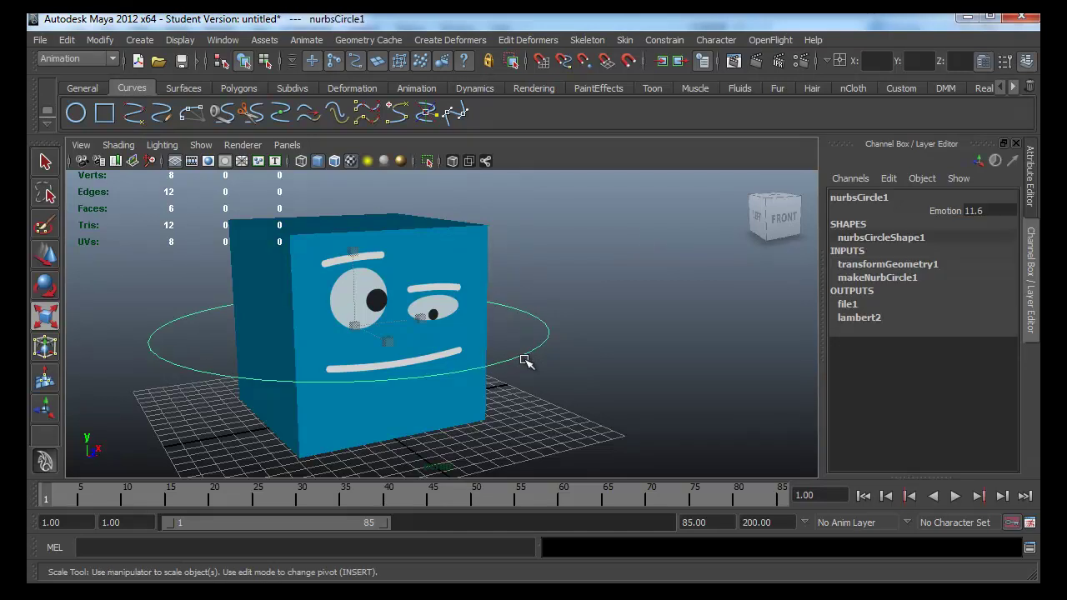
key(ctrl+a)
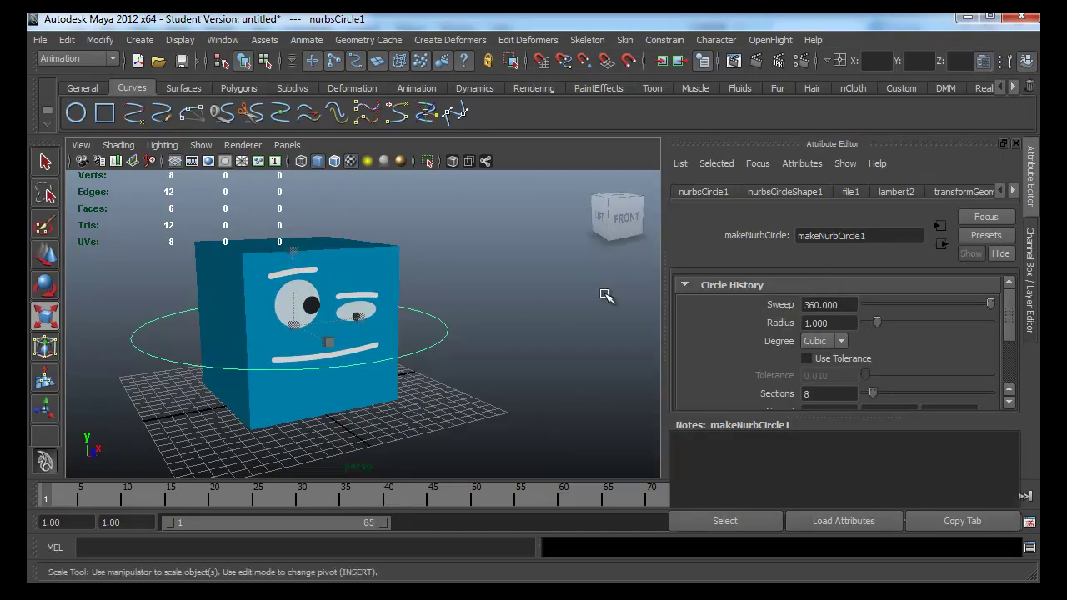
key(ctrl+a)
click(928, 211)
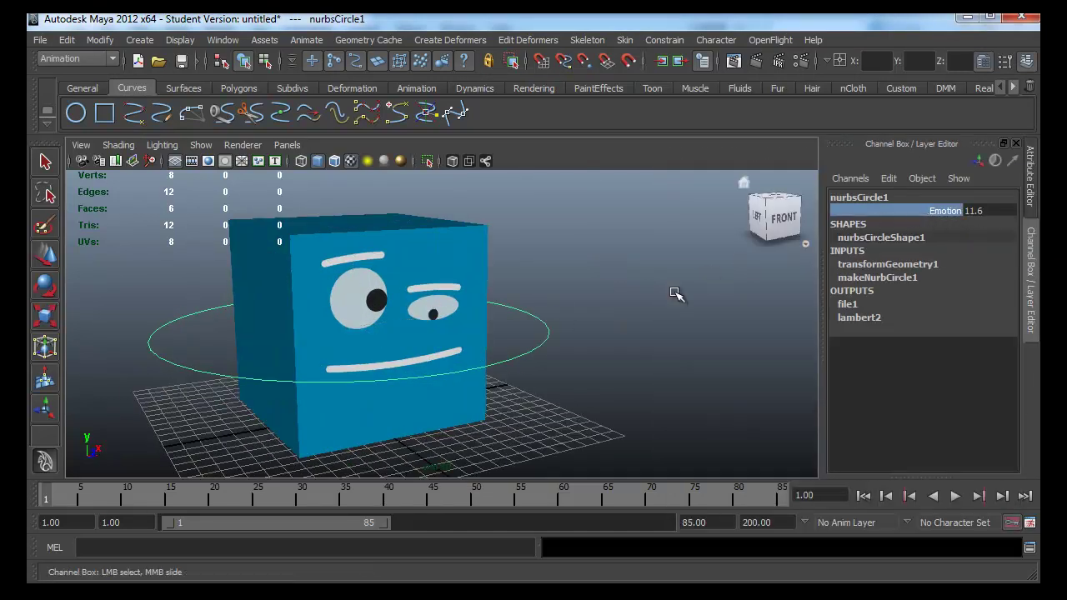
mouse_move(679, 322)
middle_down()
mouse_move(692, 322)
mouse_move(517, 323)
mouse_move(726, 345)
mouse_move(607, 326)
mouse_move(633, 329)
middle_up()
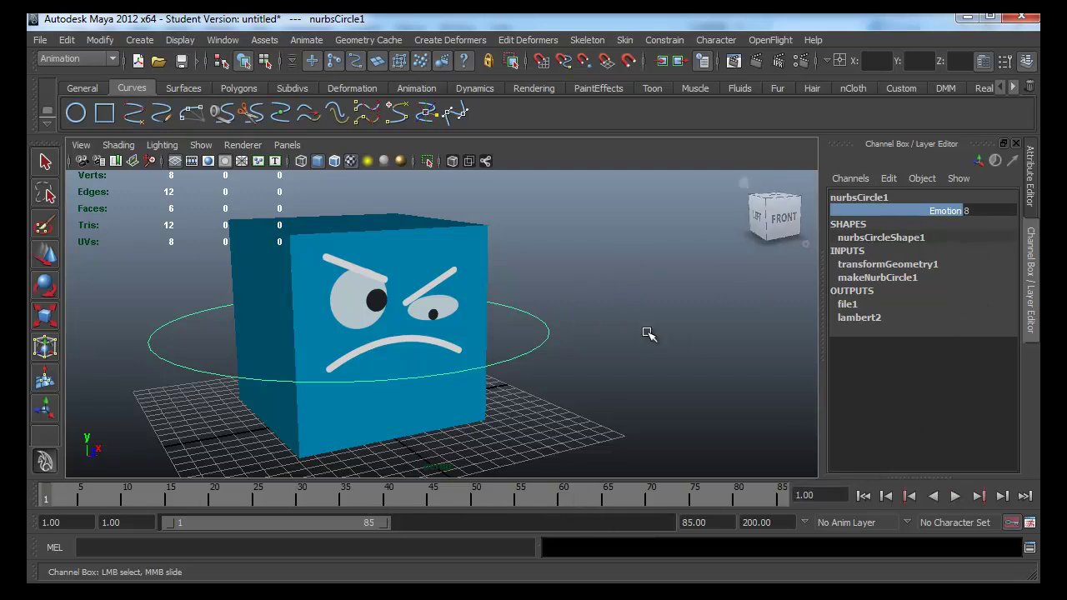
- Set Emotion to 10 in the Channel Box and key it on frame 1
middle_drag(643, 333, 605, 386)
double_click(976, 211)
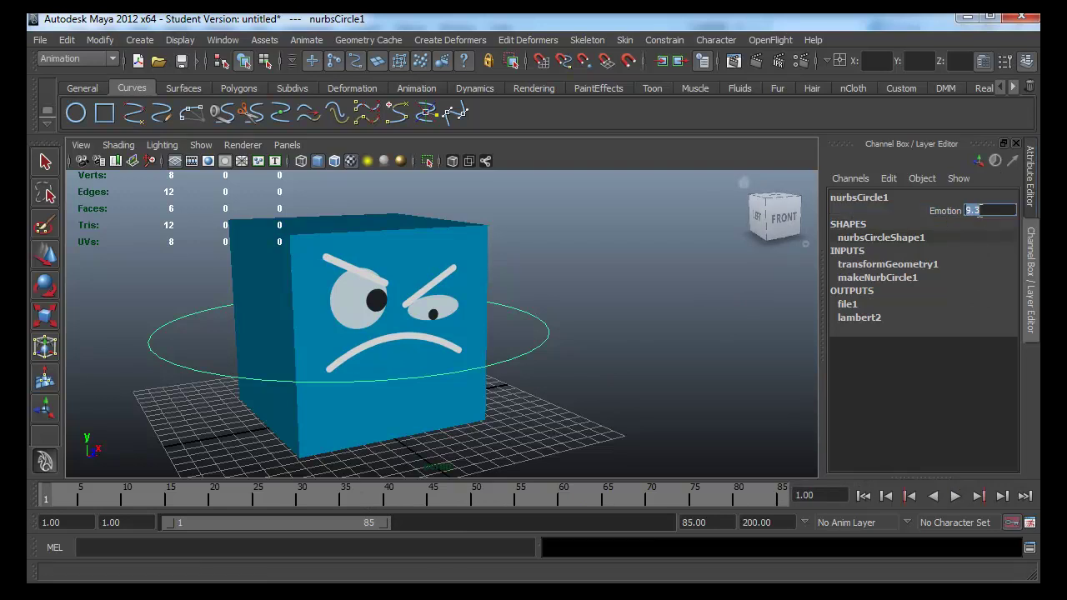
text(10)
key(Return)
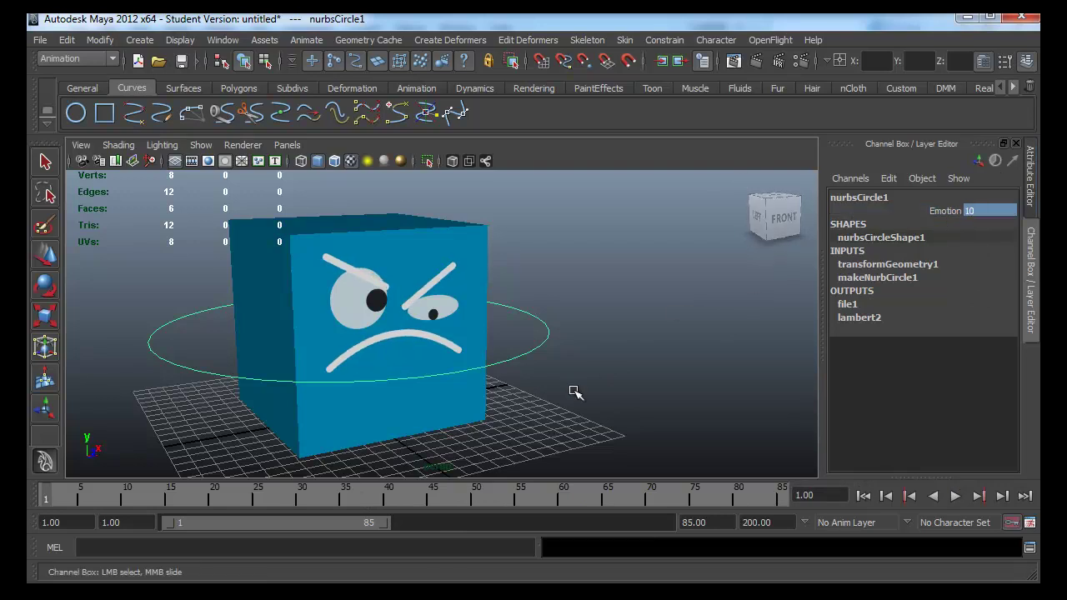
right_click(46, 489)
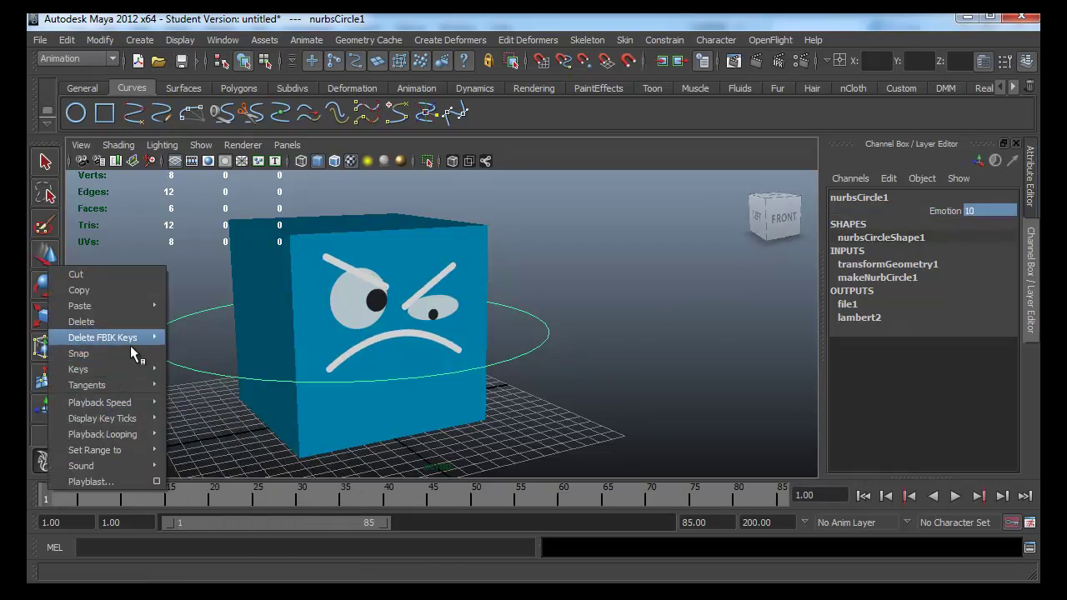
click(918, 210)
right_click(916, 210)
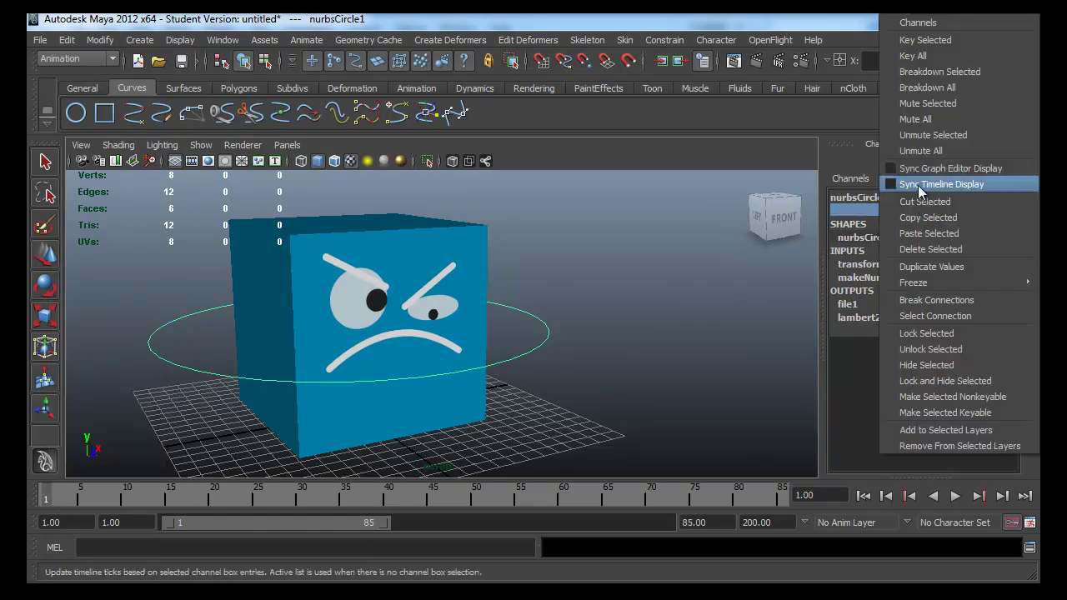
click(951, 43)
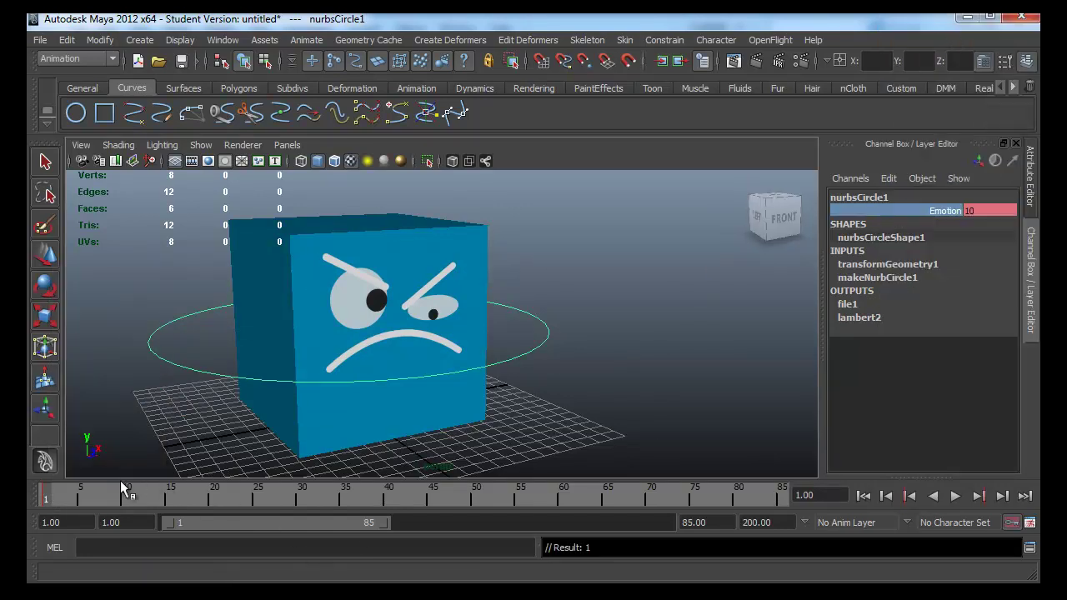
- Play the animation and scrub back to frame 10 to confirm the angry face holds
key(alt+v)
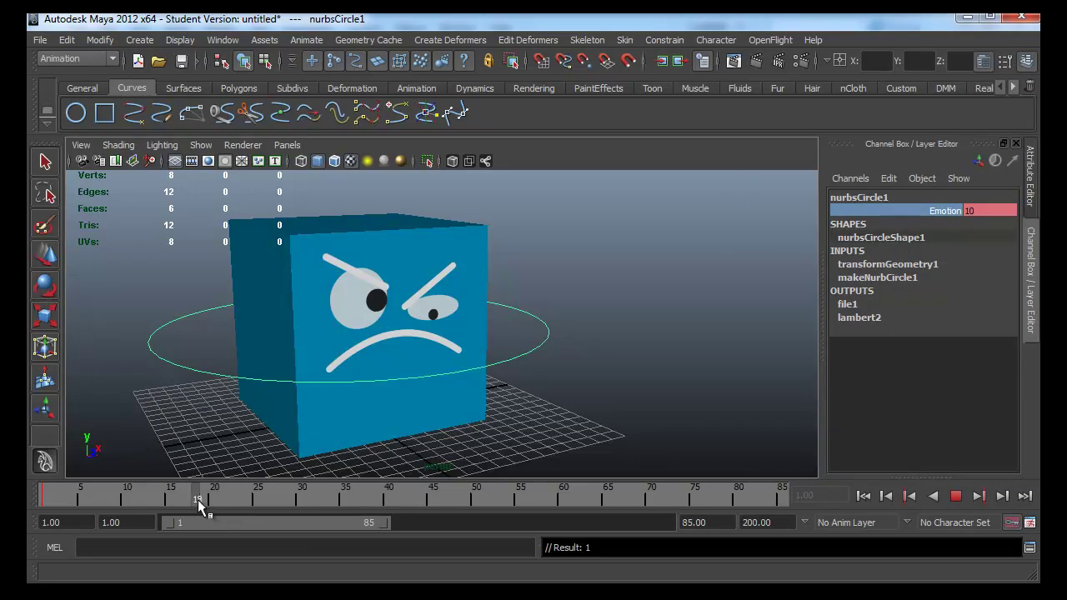
drag(199, 504, 127, 498)
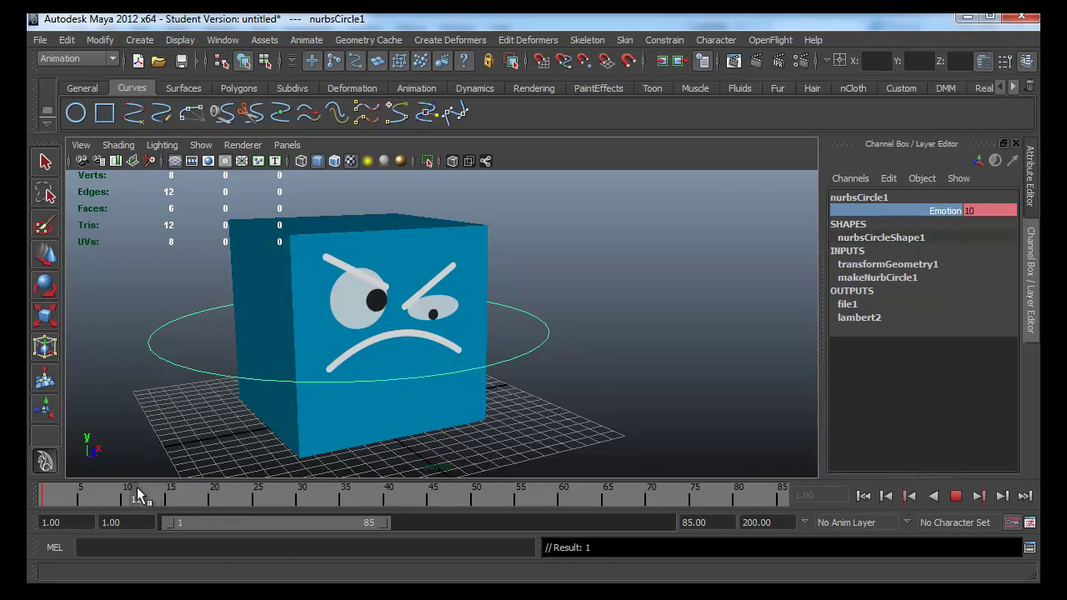
right_click(941, 218)
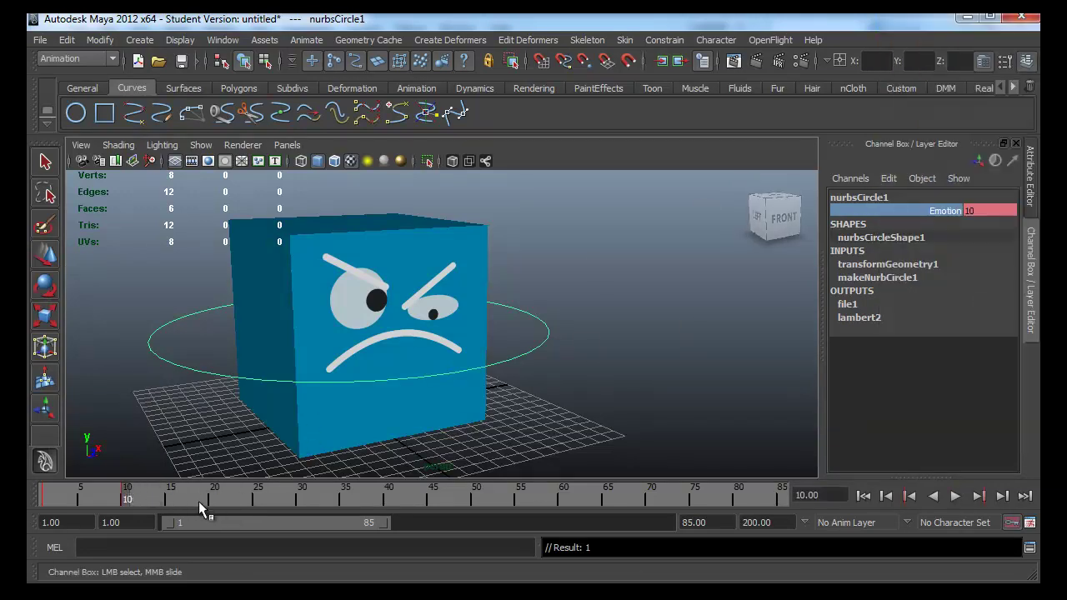
key(alt+v)
key(alt+v)
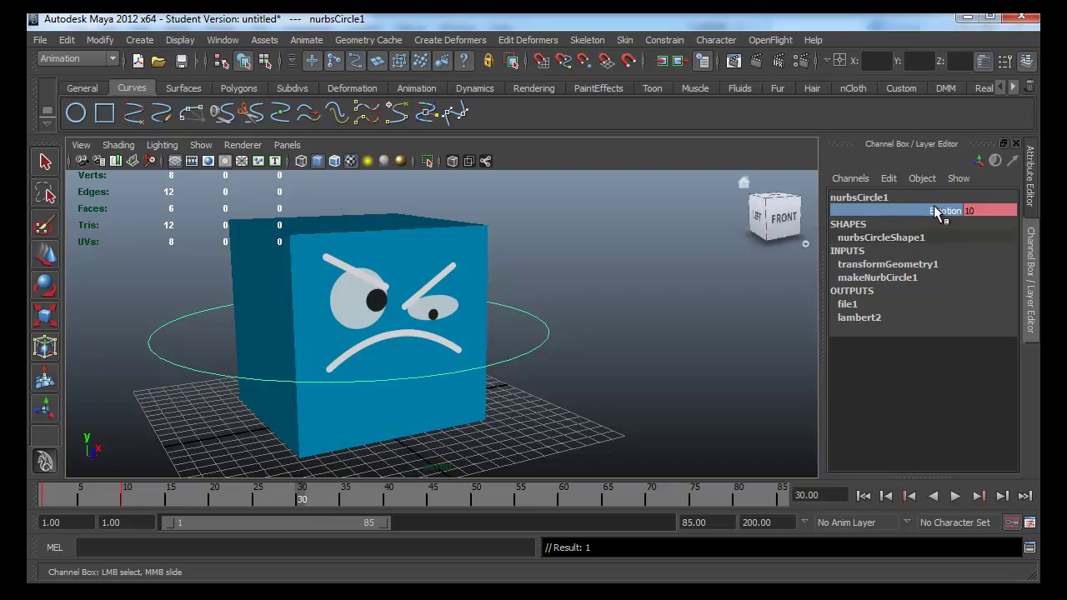
- Play the face animation and stop it at frame 31
mouse_move(520, 344)
middle_down()
mouse_move(563, 368)
mouse_move(542, 367)
middle_up()
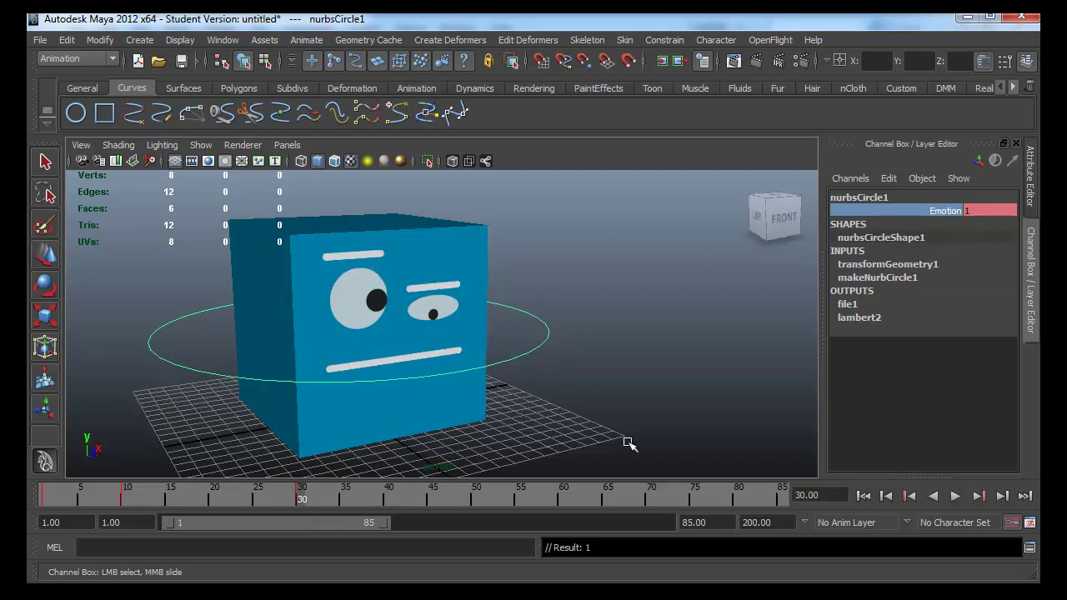
key(alt+v)
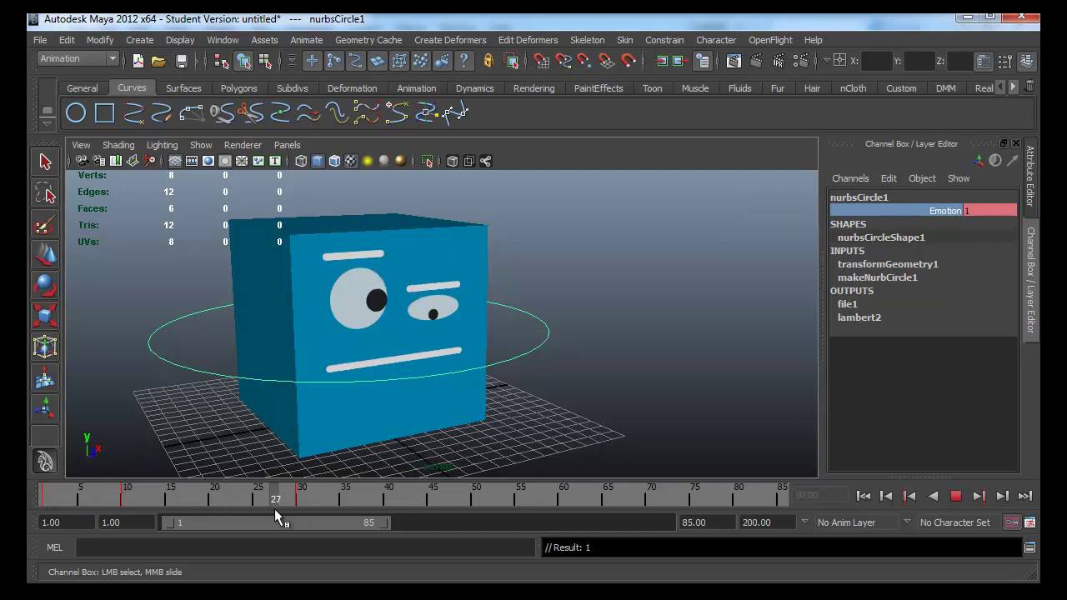
key(Escape)
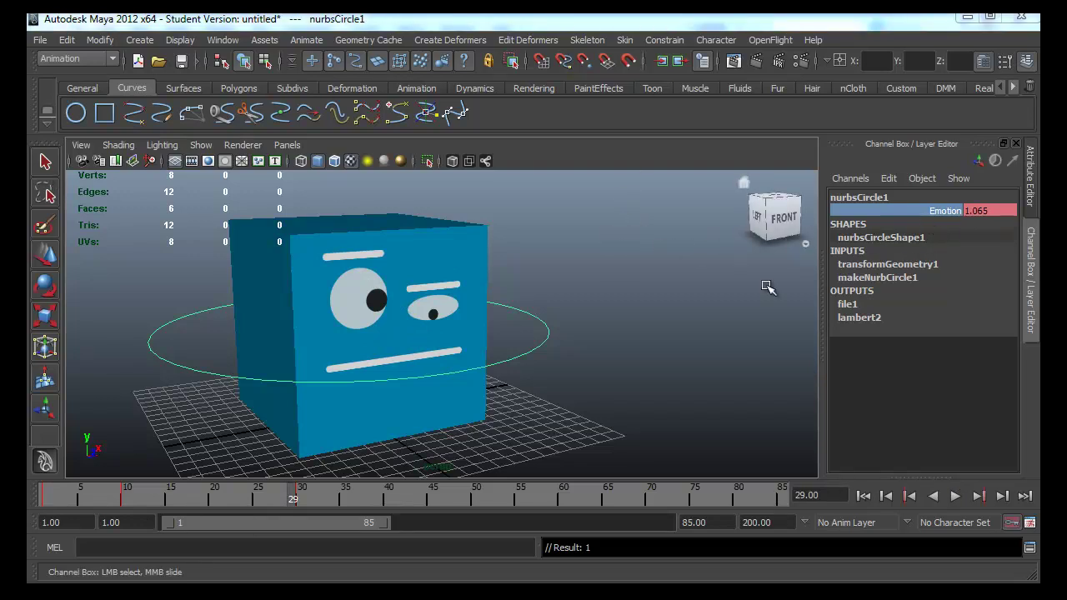
key(alt+v)
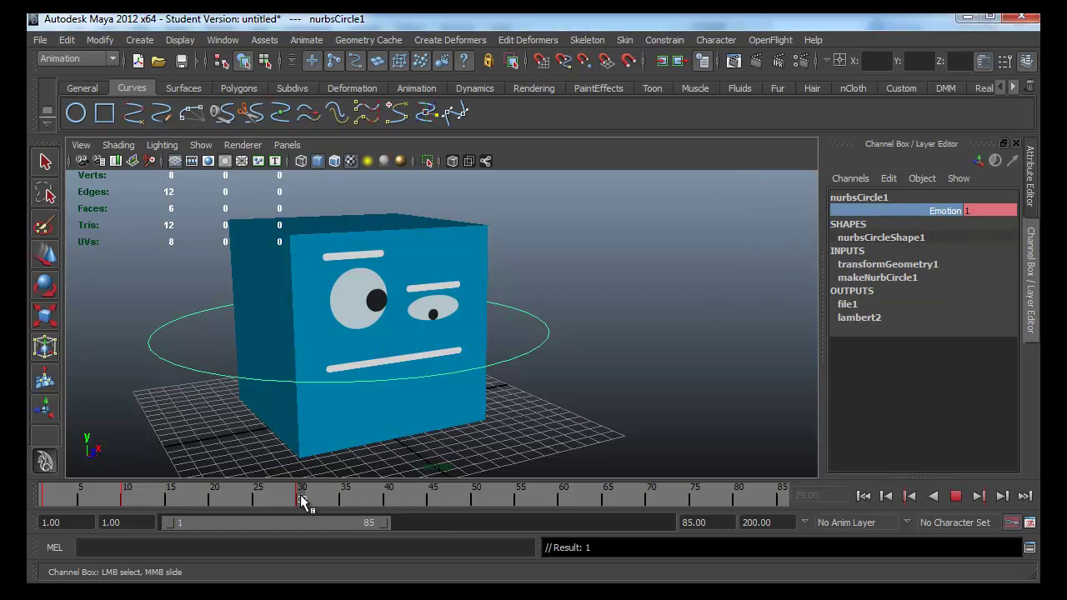
key(alt+v)
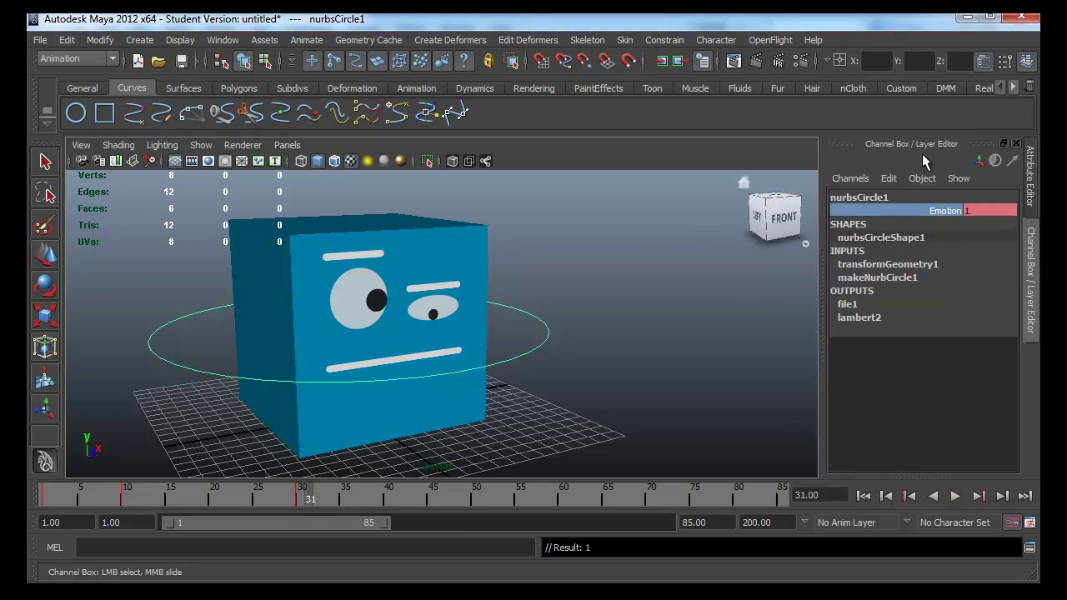
- Set Emotion to 11 for the neutral face and key it at frame 31
click(990, 210)
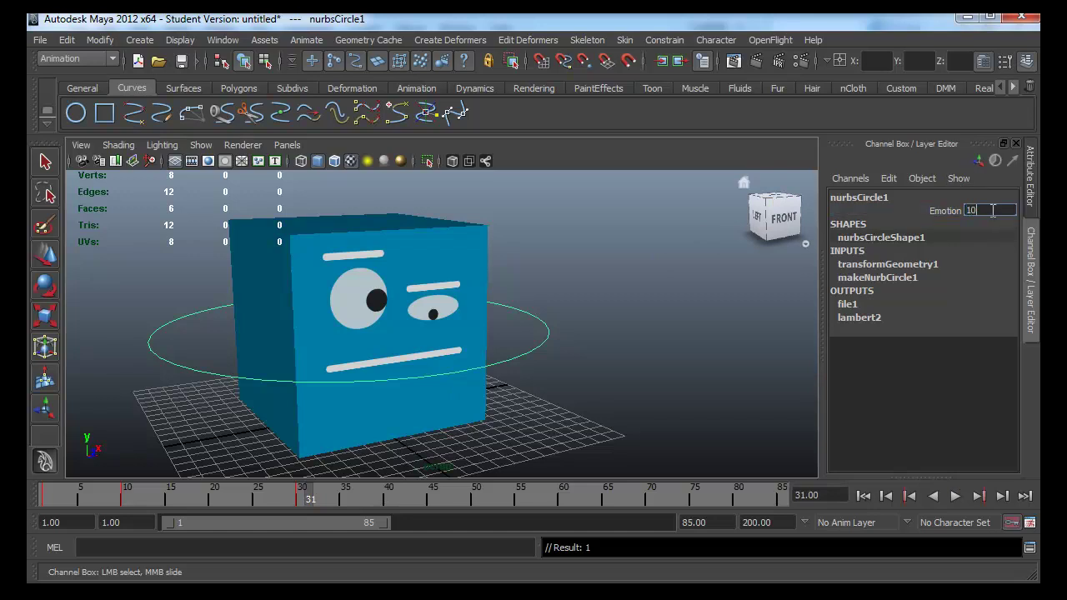
key(Return)
click(993, 211)
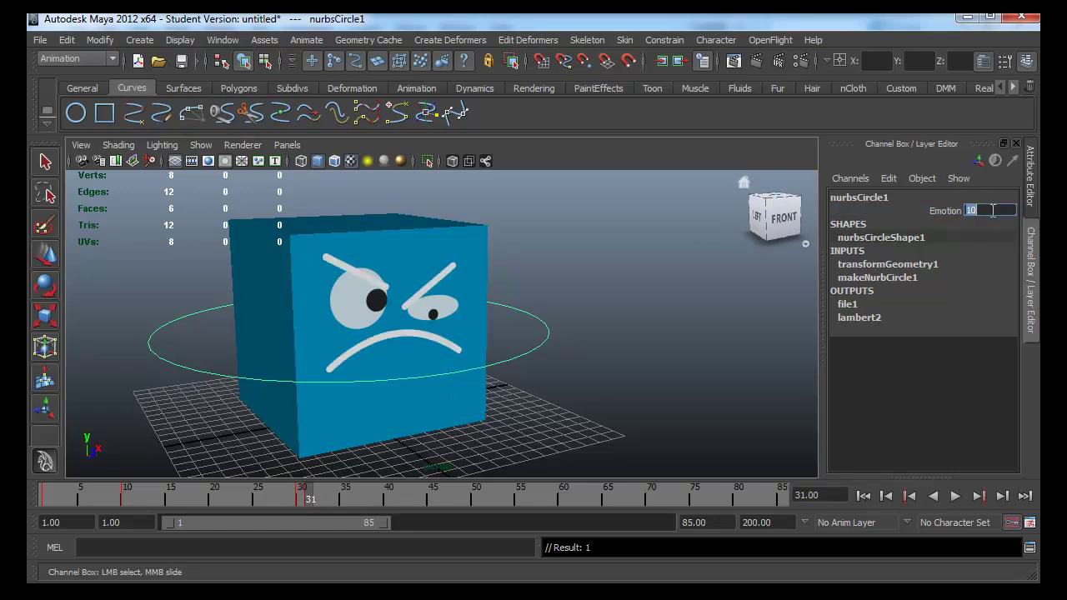
text(11)
key(Return)
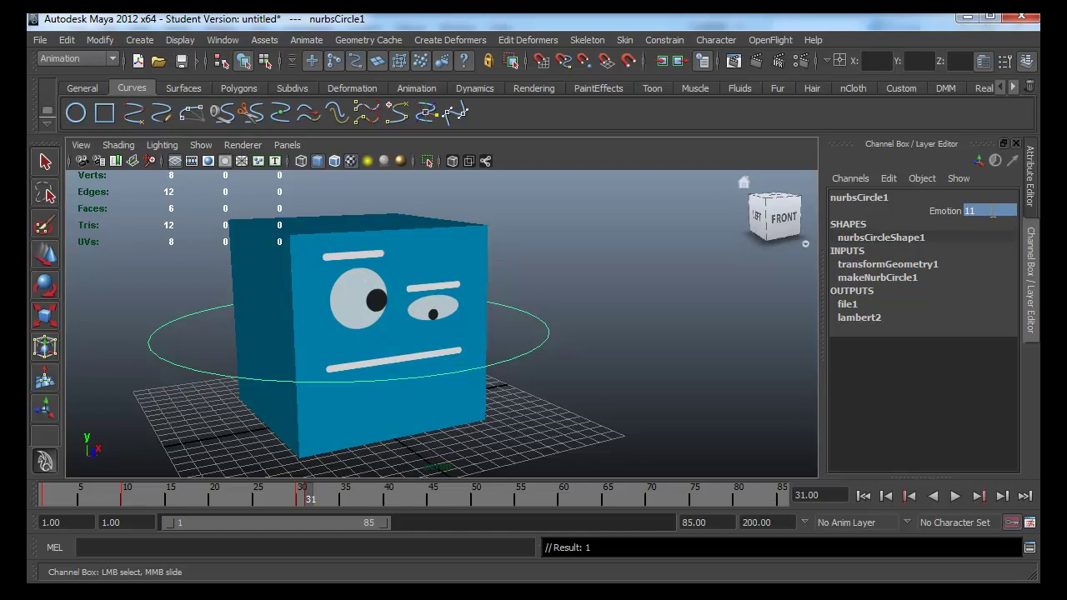
right_click(945, 216)
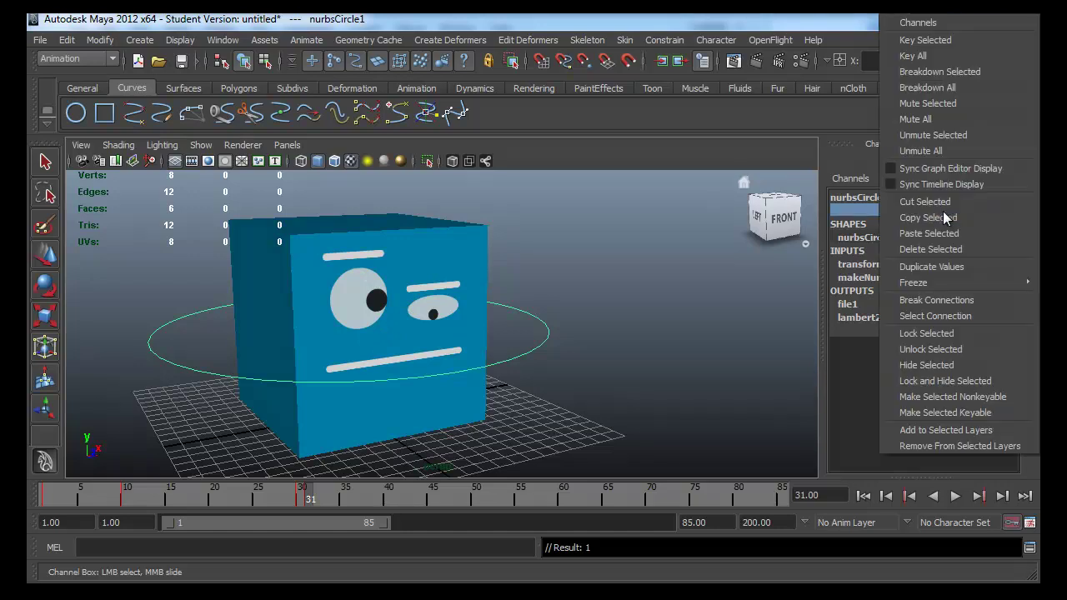
click(918, 40)
- Move to frame 40 and set Emotion to 20 for the smiling face
drag(293, 496, 311, 496)
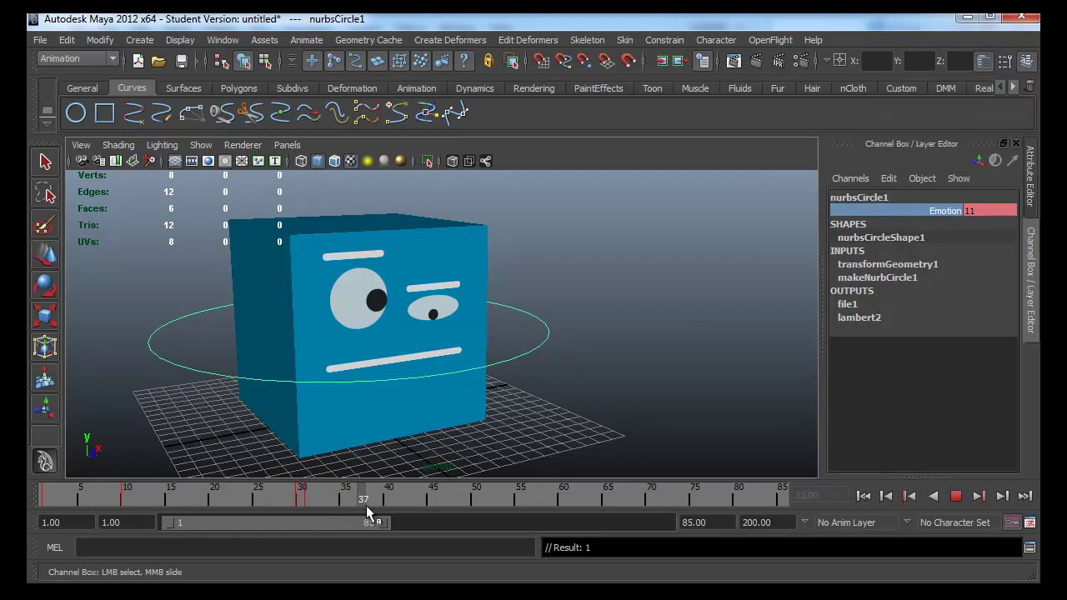
drag(390, 511, 389, 511)
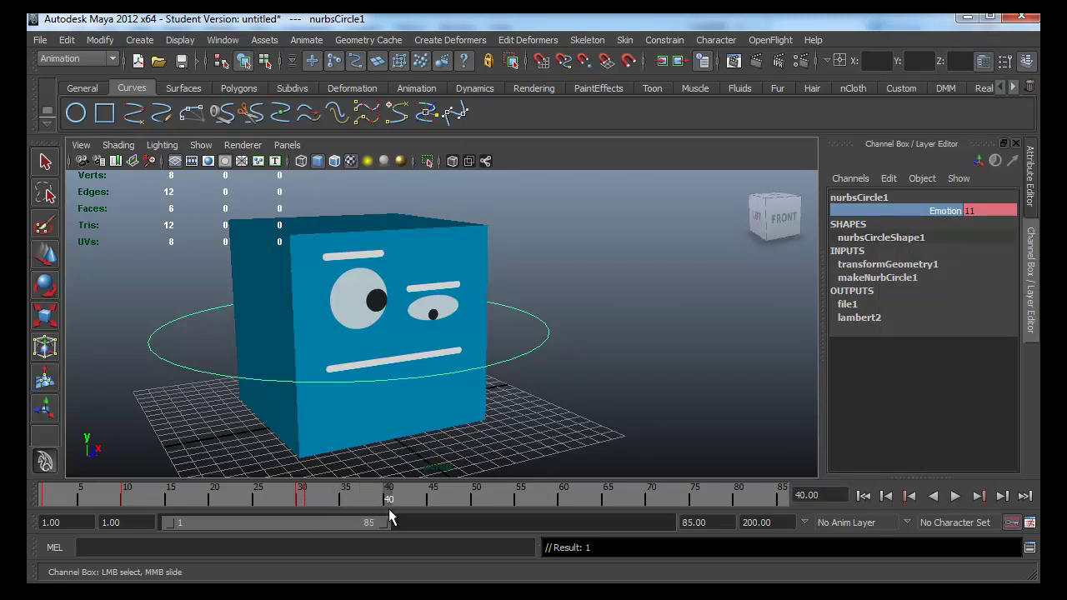
click(546, 350)
key(r)
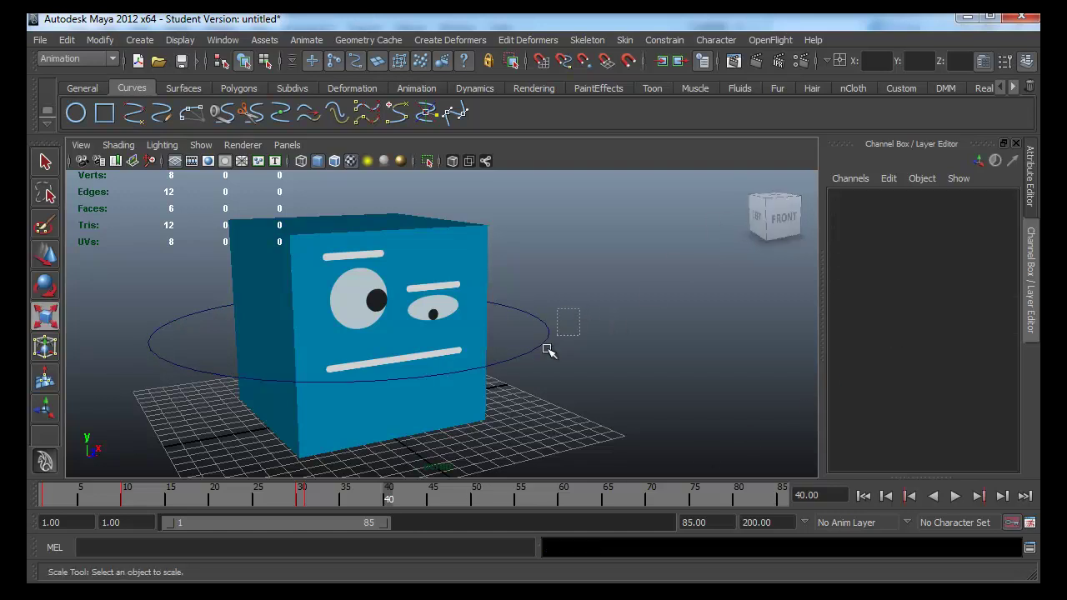
drag(546, 350, 528, 374)
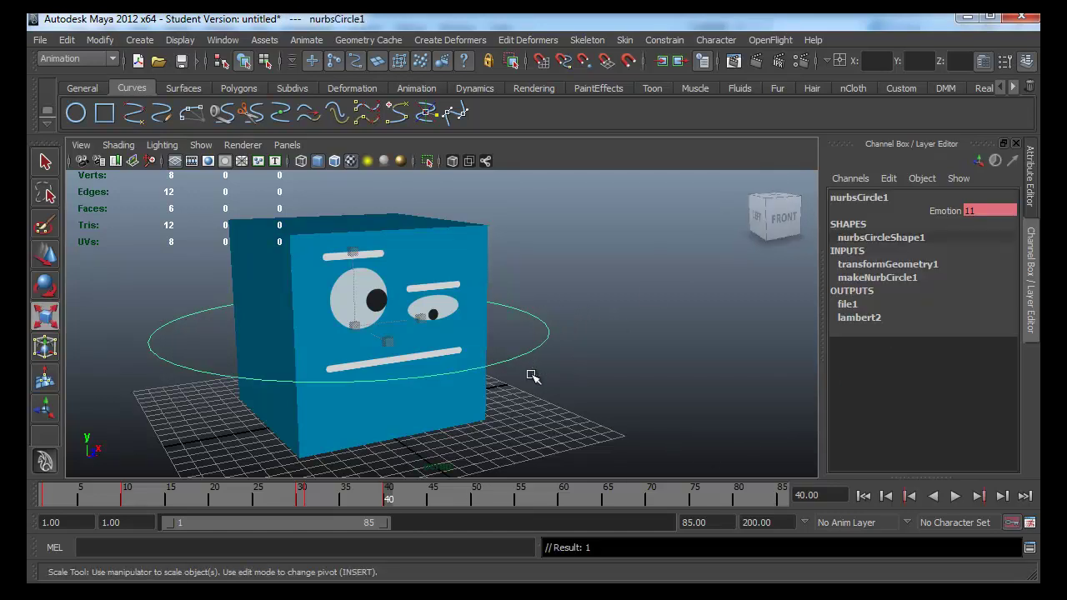
drag(595, 296, 538, 390)
mouse_move(381, 500)
mouse_down()
mouse_move(317, 500)
mouse_move(383, 500)
mouse_up()
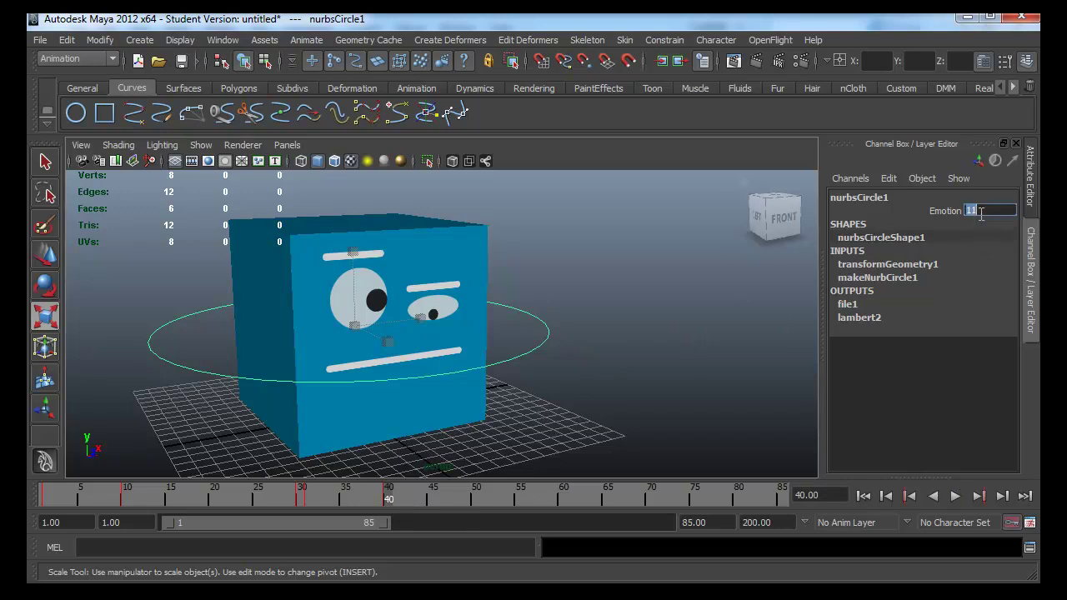
text(20)
key(Return)
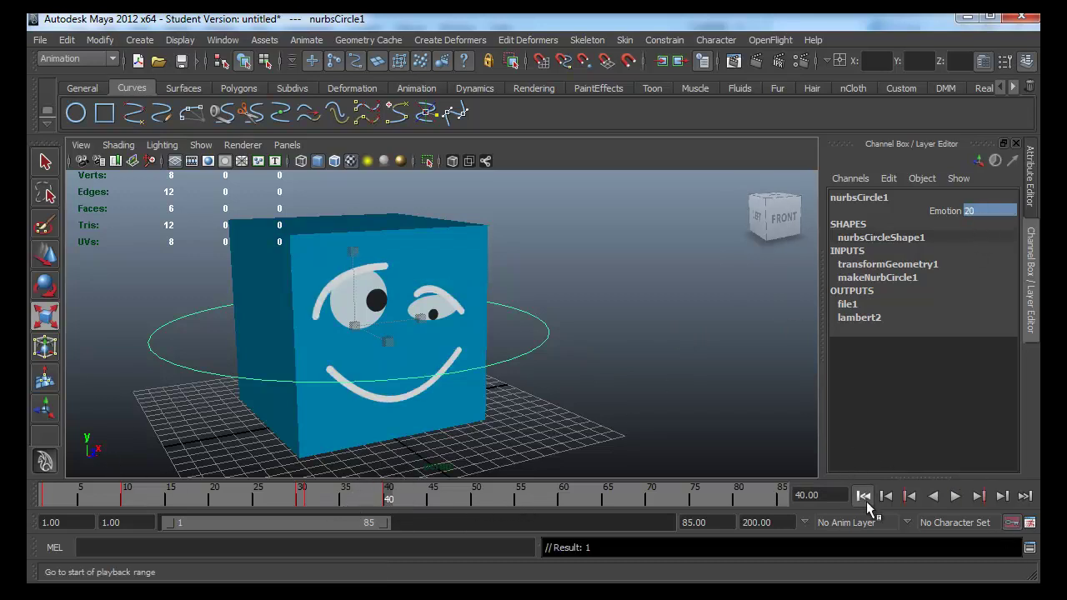
click(864, 496)
click(956, 495)
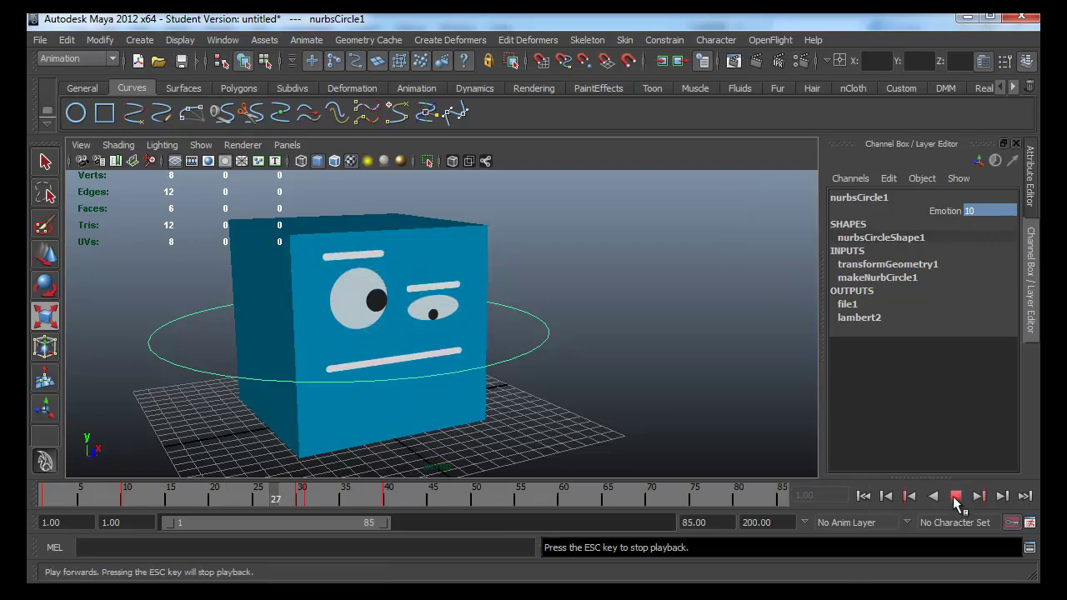
click(956, 496)
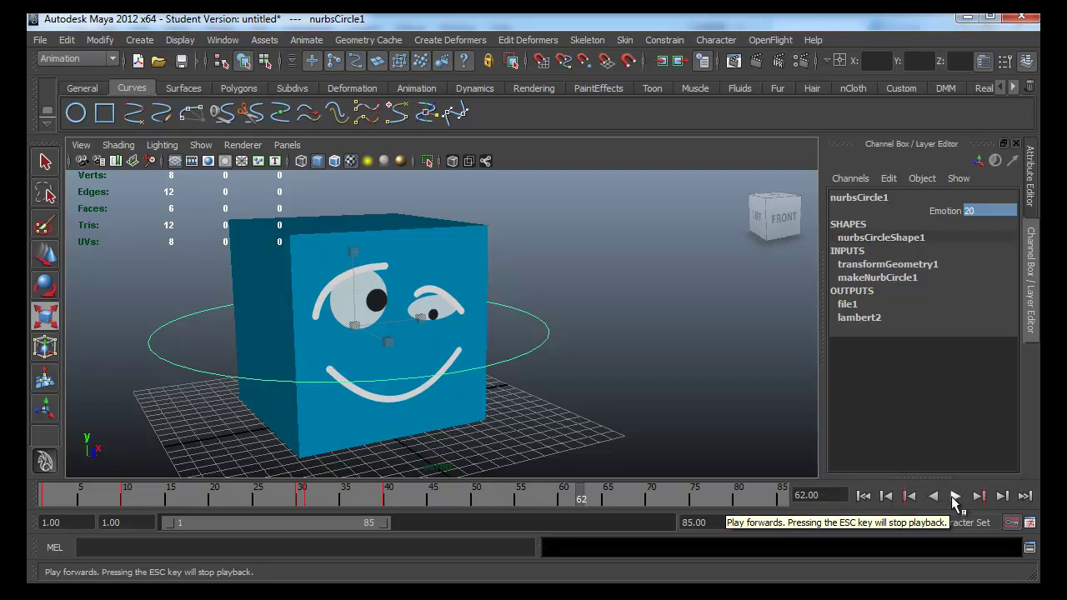
click(956, 496)
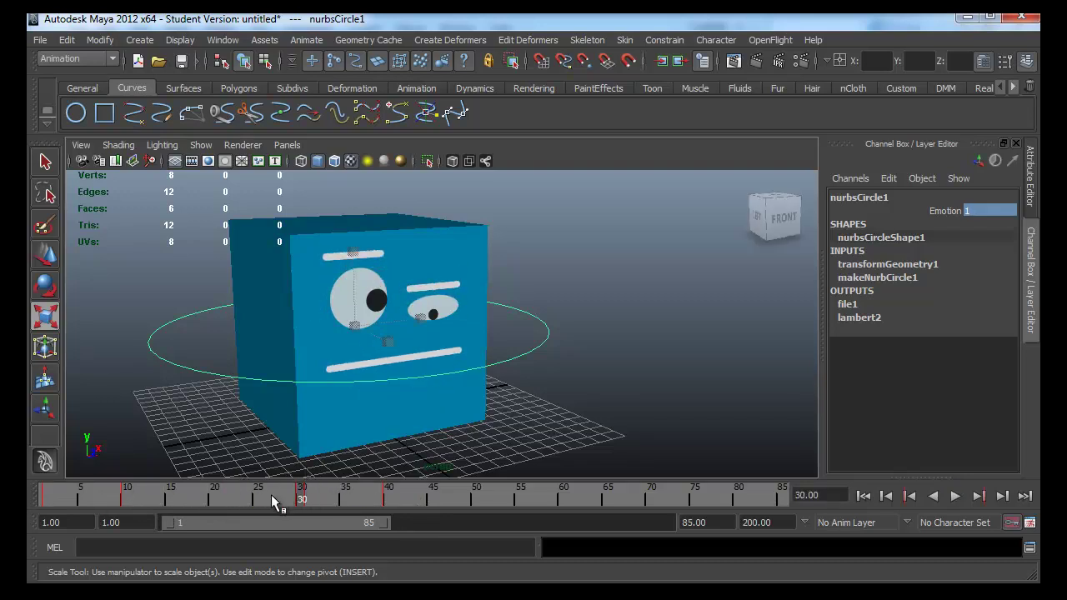
click(331, 505)
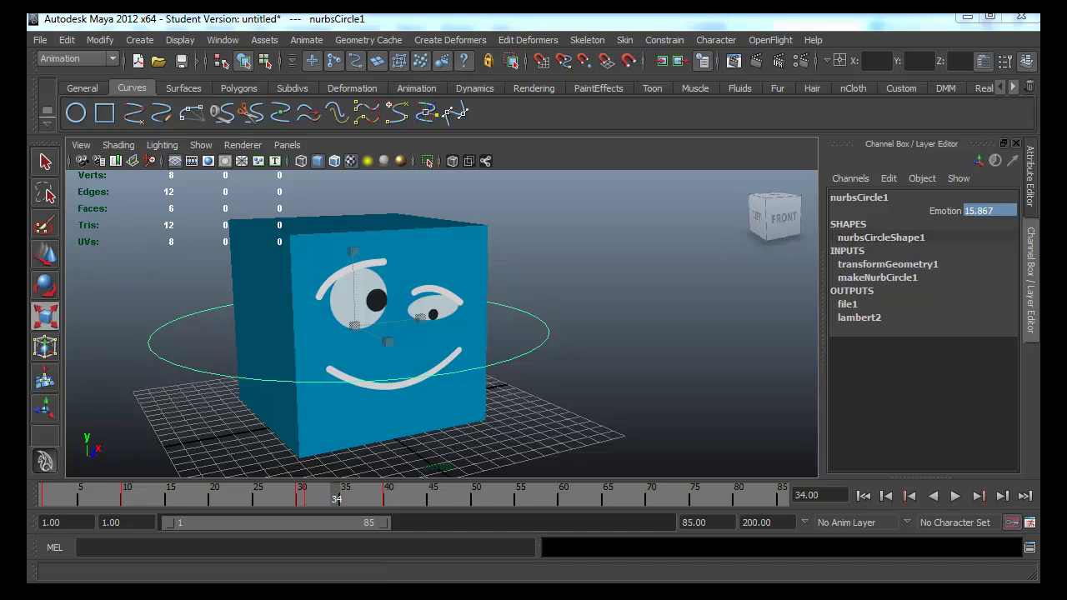
key(alt+v)
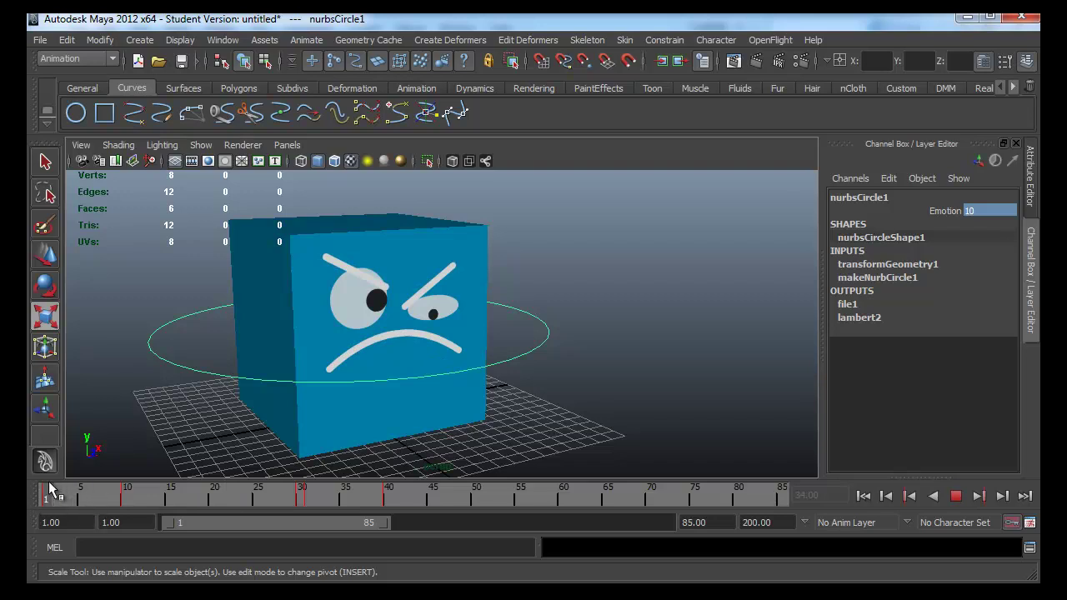
key(alt+v)
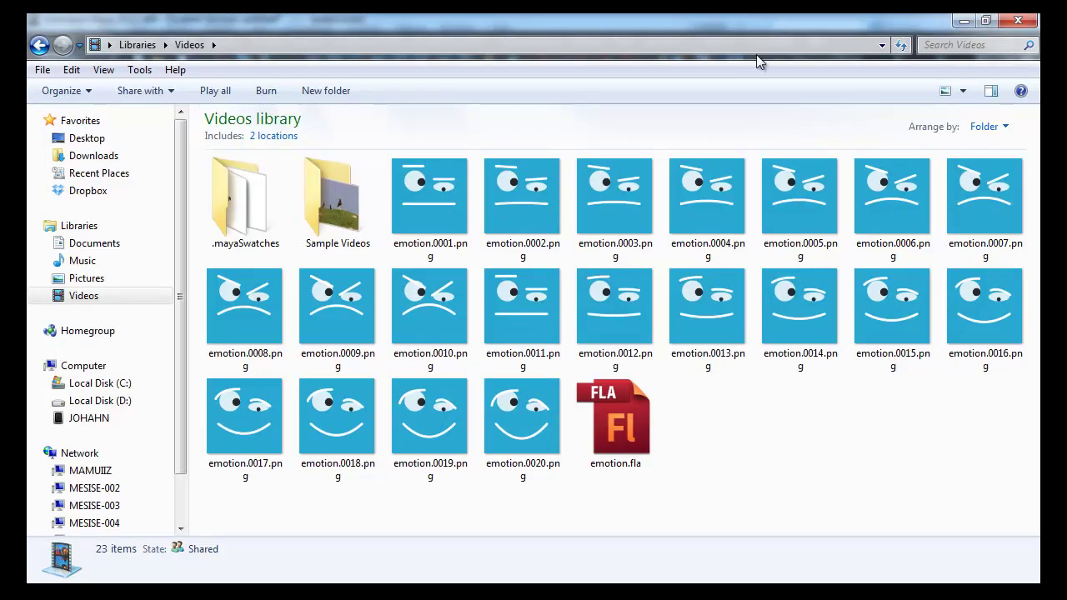
- Preview the exported frames emotion.0001, 0010, 0011 and 0020 PNG files
click(426, 222)
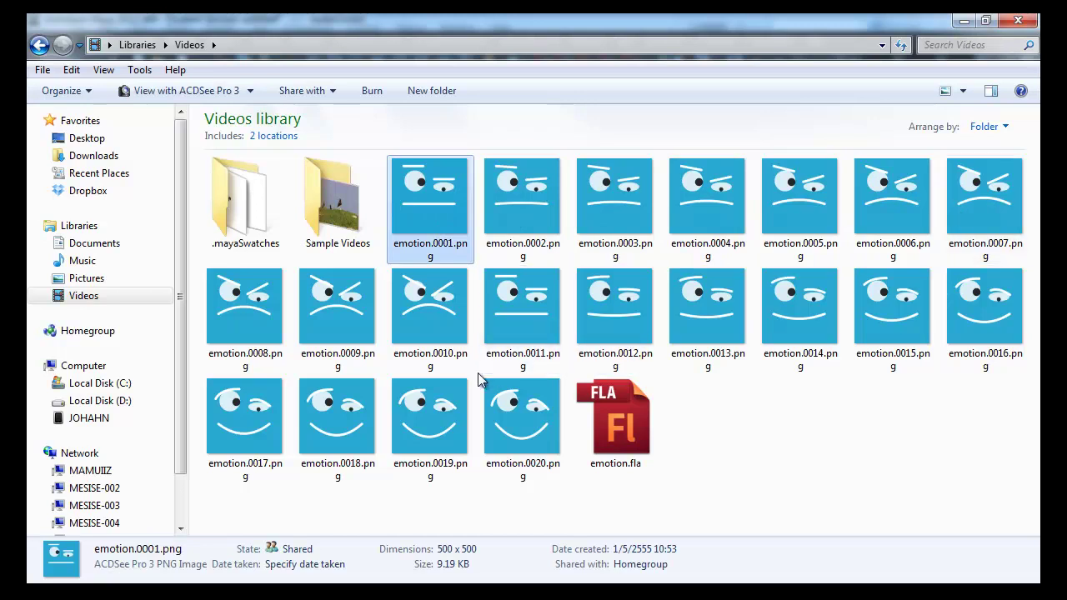
click(467, 338)
click(524, 324)
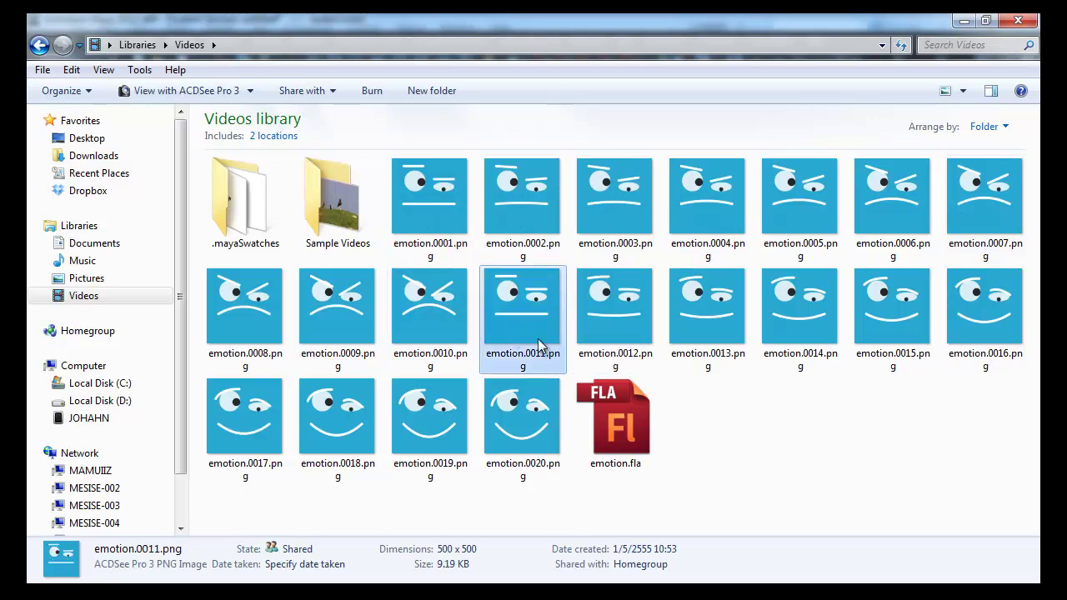
click(449, 305)
click(525, 297)
click(539, 429)
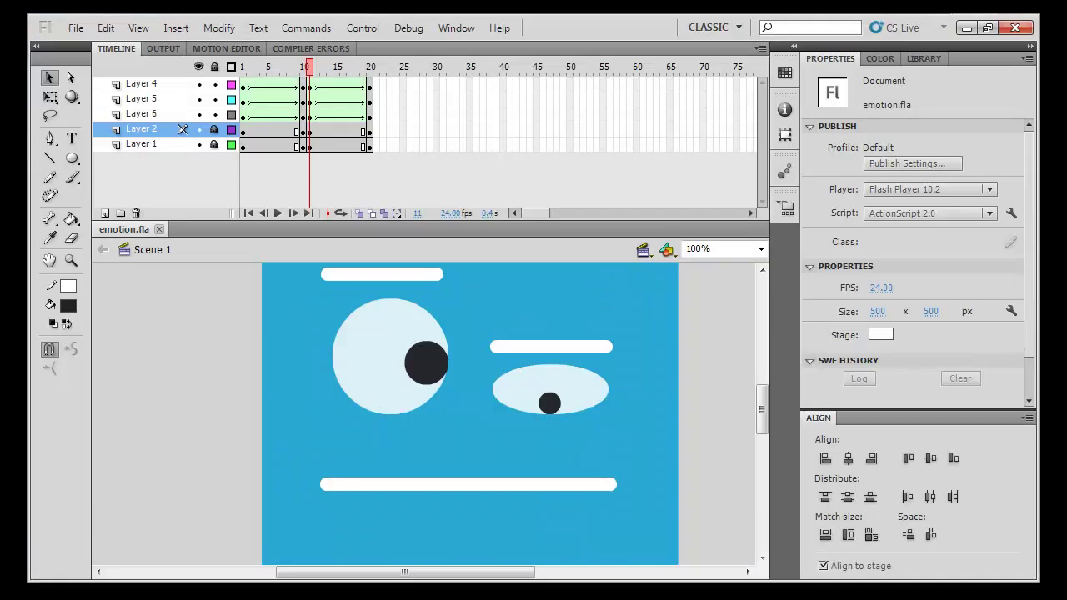
- Extend every layer of the Flash timeline to frame 21 with F6
click(370, 67)
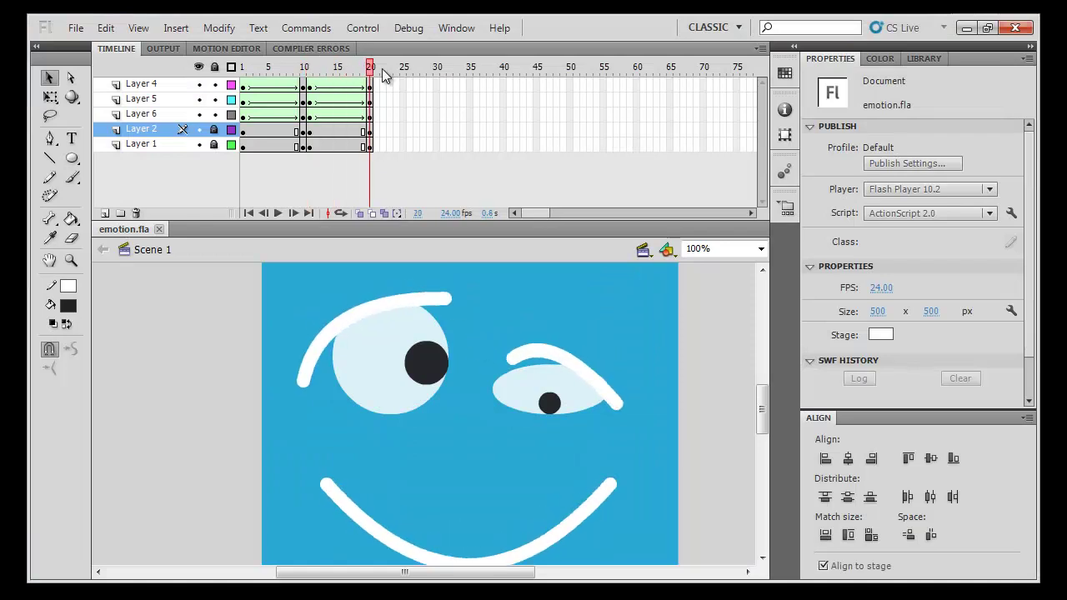
click(388, 131)
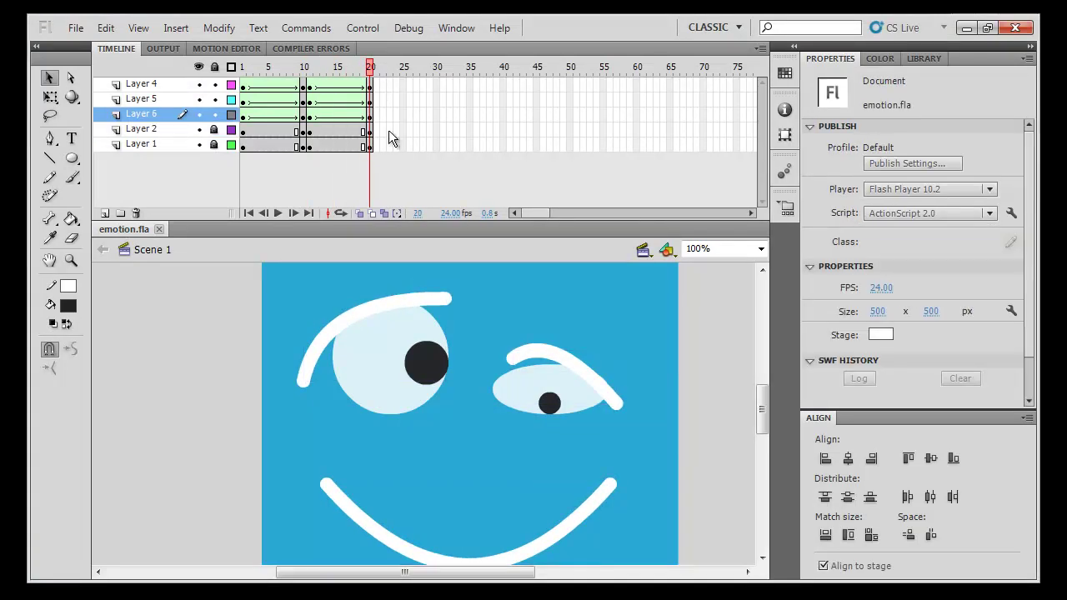
drag(376, 84, 379, 149)
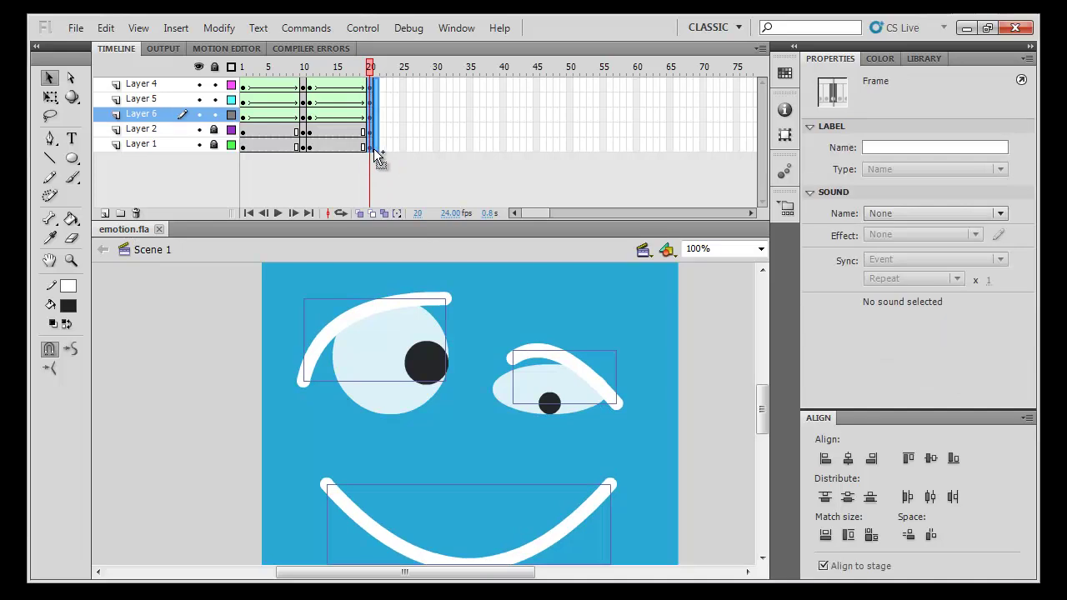
key(F6)
- Move the angry-face frames along the timeline and apply a shape tween to them
click(302, 150)
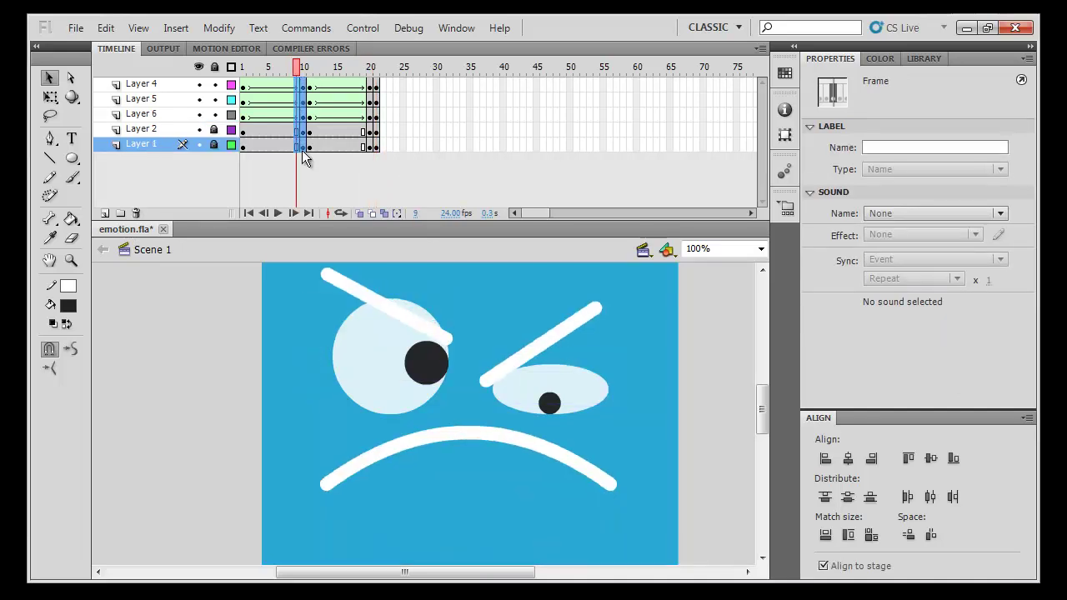
click(311, 147)
click(303, 147)
mouse_move(304, 147)
mouse_down()
mouse_move(303, 84)
mouse_move(439, 150)
mouse_up()
drag(399, 84, 419, 116)
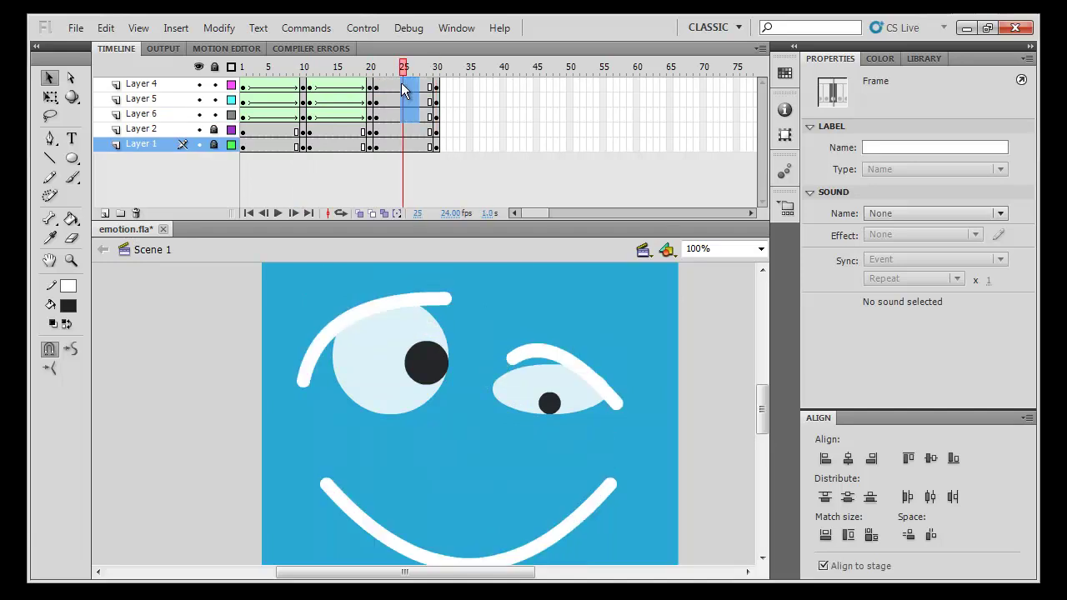
right_click(403, 94)
click(476, 119)
click(374, 66)
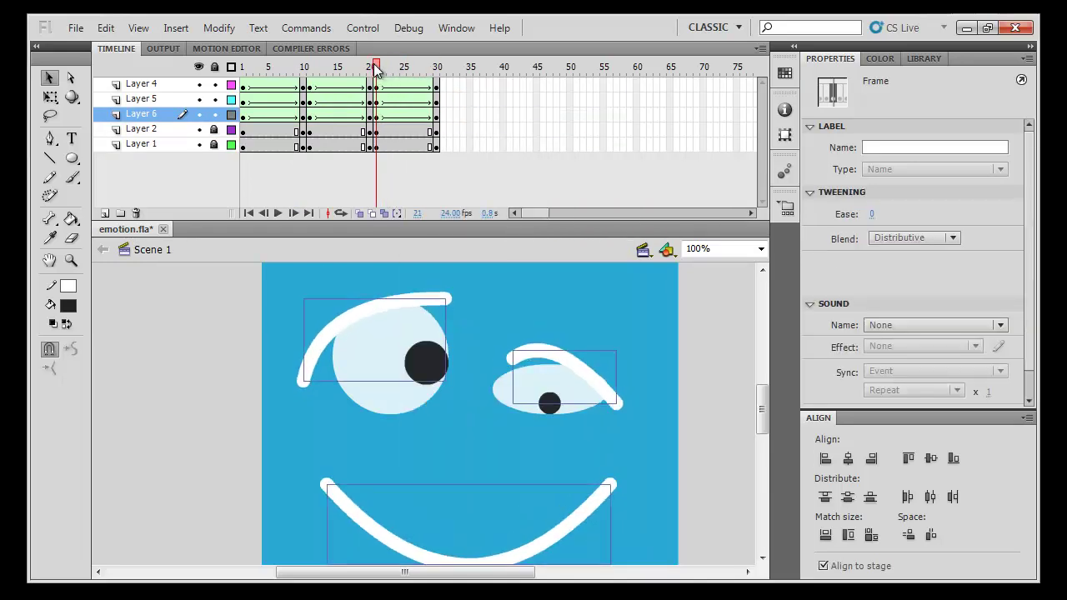
click(425, 72)
- Copy frames 21–30 to 31–40, reverse them, and start the movie export
mouse_move(425, 72)
mouse_down()
mouse_move(435, 73)
mouse_move(374, 177)
mouse_move(449, 146)
mouse_up()
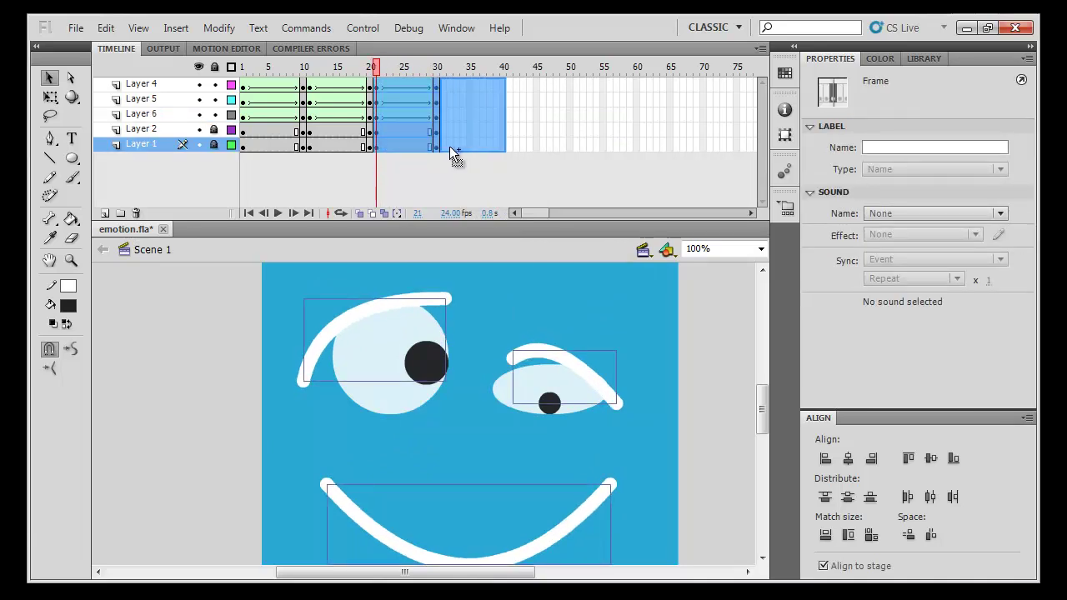
right_click(461, 123)
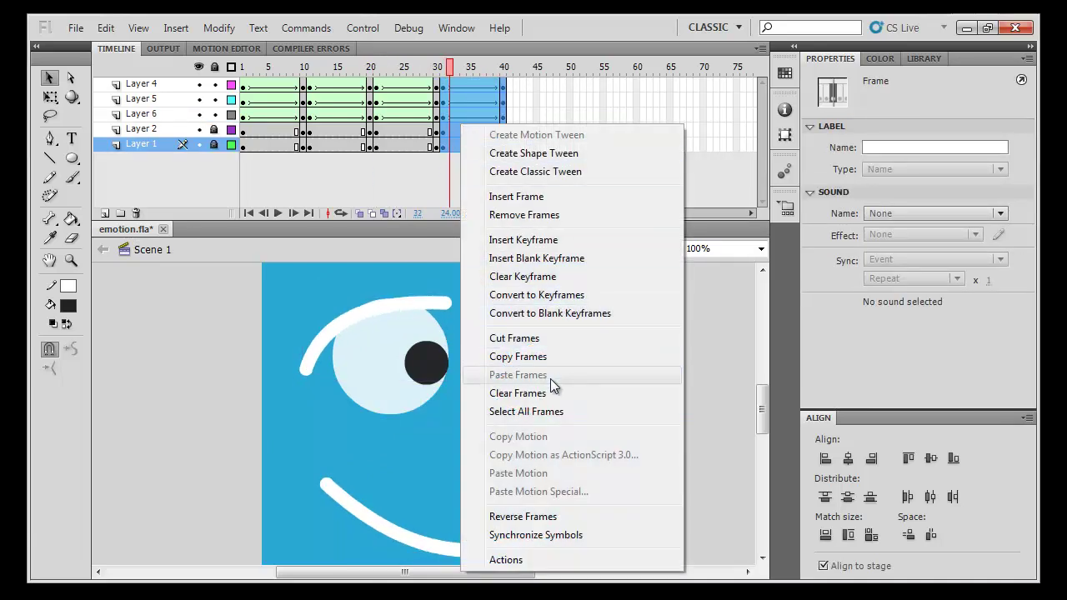
click(538, 517)
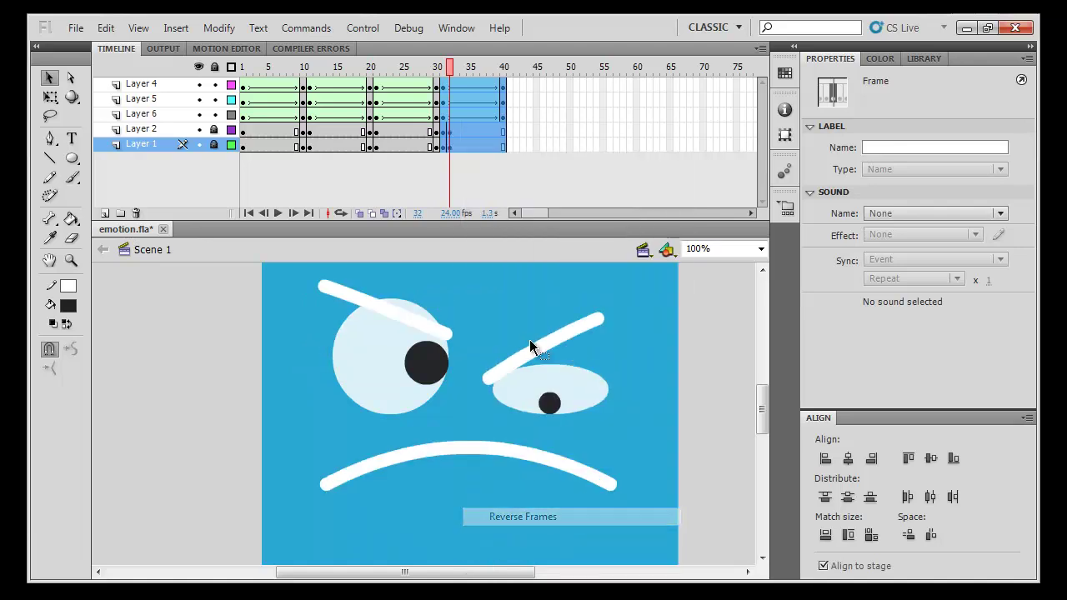
mouse_move(447, 68)
mouse_down()
mouse_move(435, 70)
mouse_move(504, 80)
mouse_up()
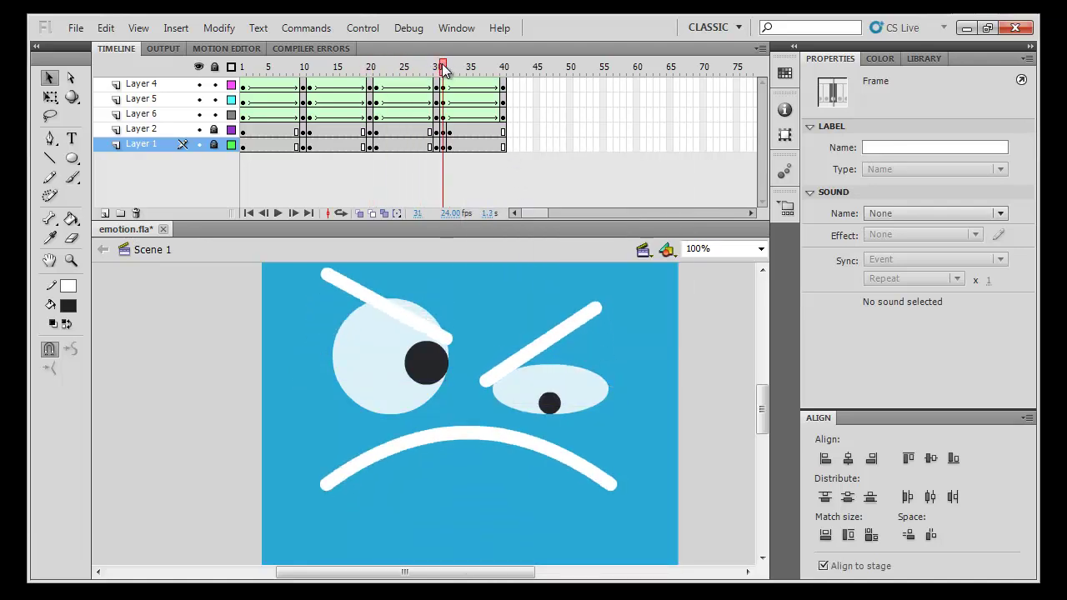
click(503, 80)
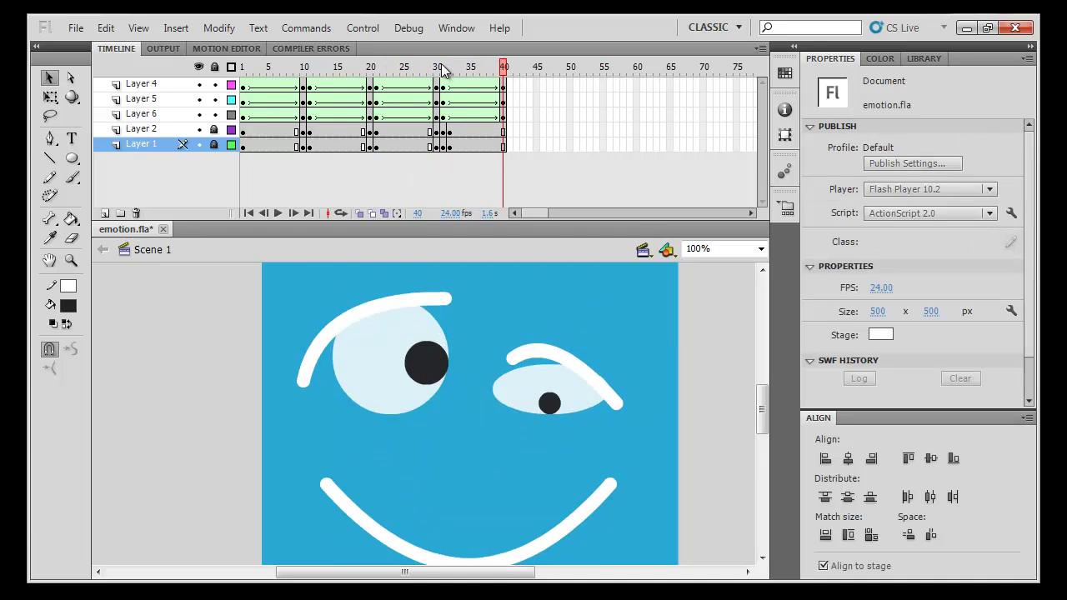
mouse_move(374, 70)
mouse_down()
mouse_move(457, 95)
mouse_move(372, 91)
mouse_move(411, 98)
mouse_up()
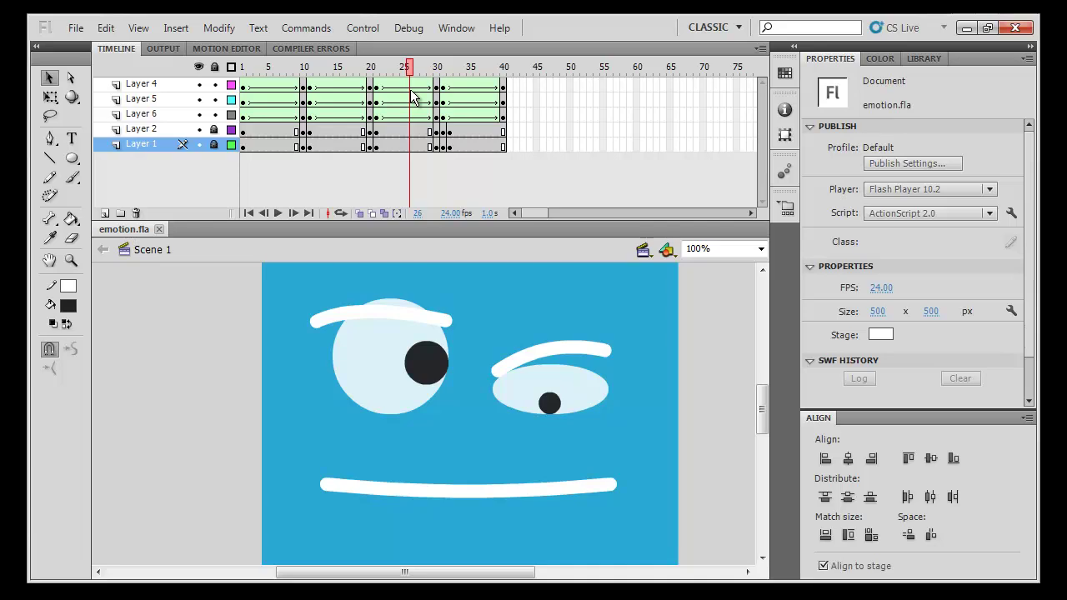
key(ctrl+alt+shift+s)
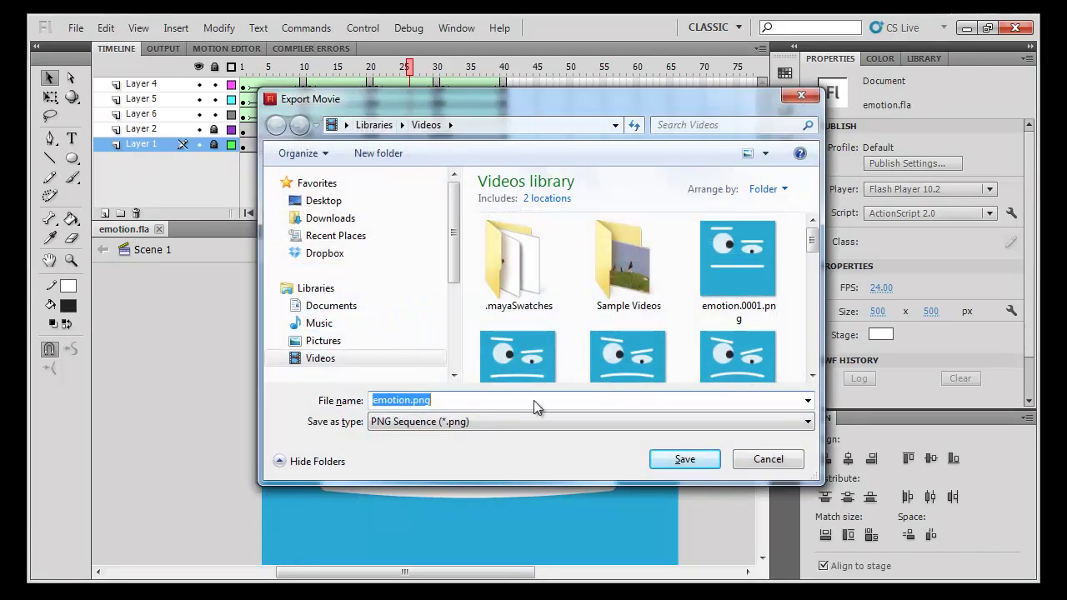
- Save the export as emotion.png in PNG Sequence format, accepting the default PNG settings
click(414, 400)
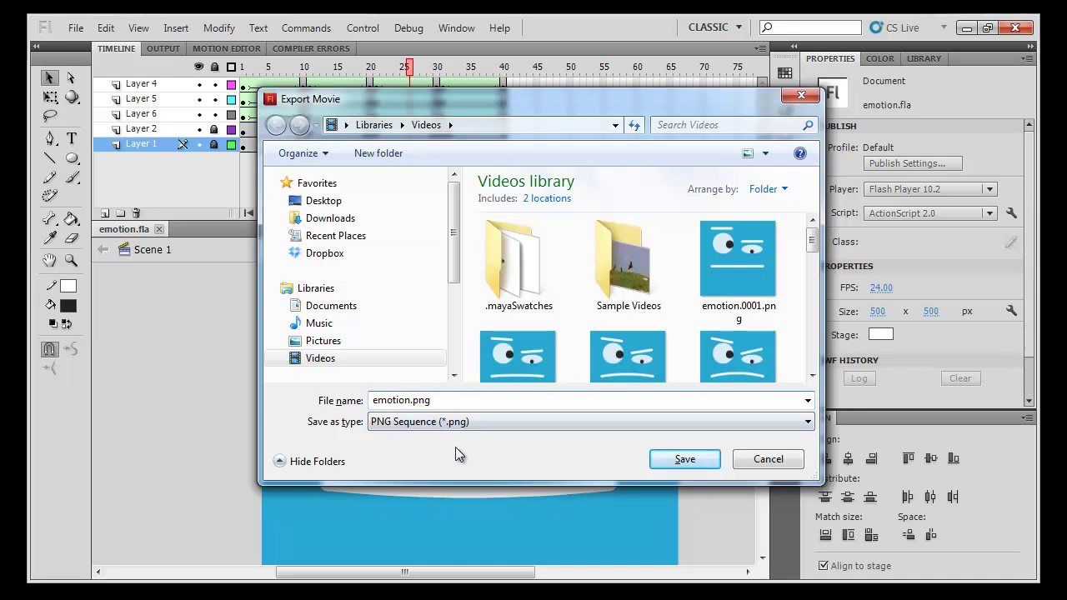
text(.)
click(688, 459)
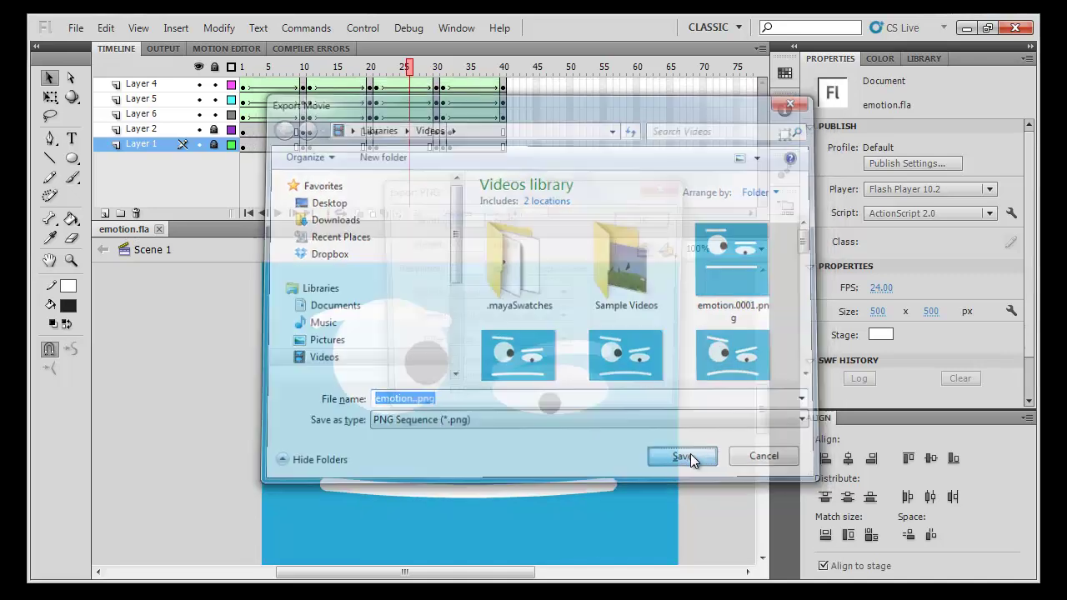
click(653, 218)
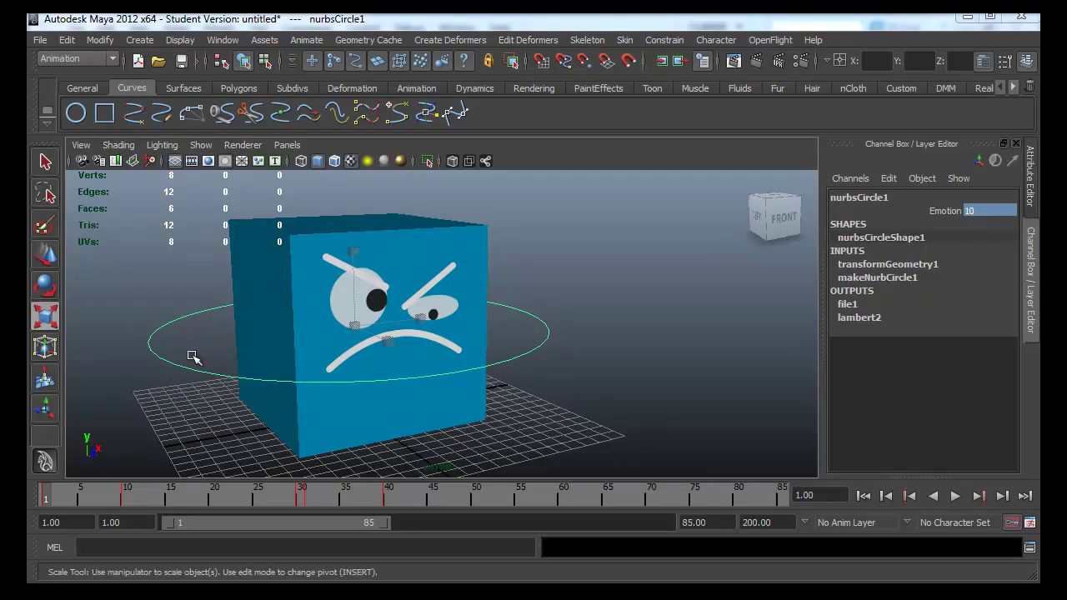
- Orbit the viewport to check the angry face on the cube
mouse_move(608, 388)
alt+mouse_down()
mouse_move(567, 354)
mouse_move(615, 375)
mouse_move(574, 374)
mouse_move(613, 382)
alt+mouse_up()
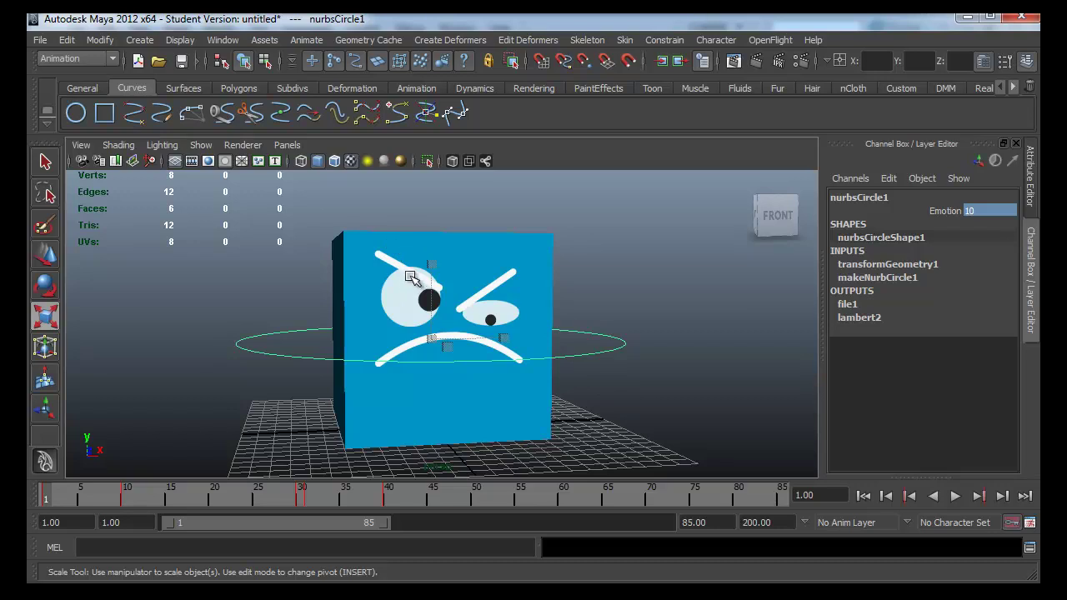
mouse_move(427, 314)
alt+mouse_down()
mouse_move(464, 325)
mouse_move(470, 317)
mouse_move(480, 330)
alt+mouse_up()
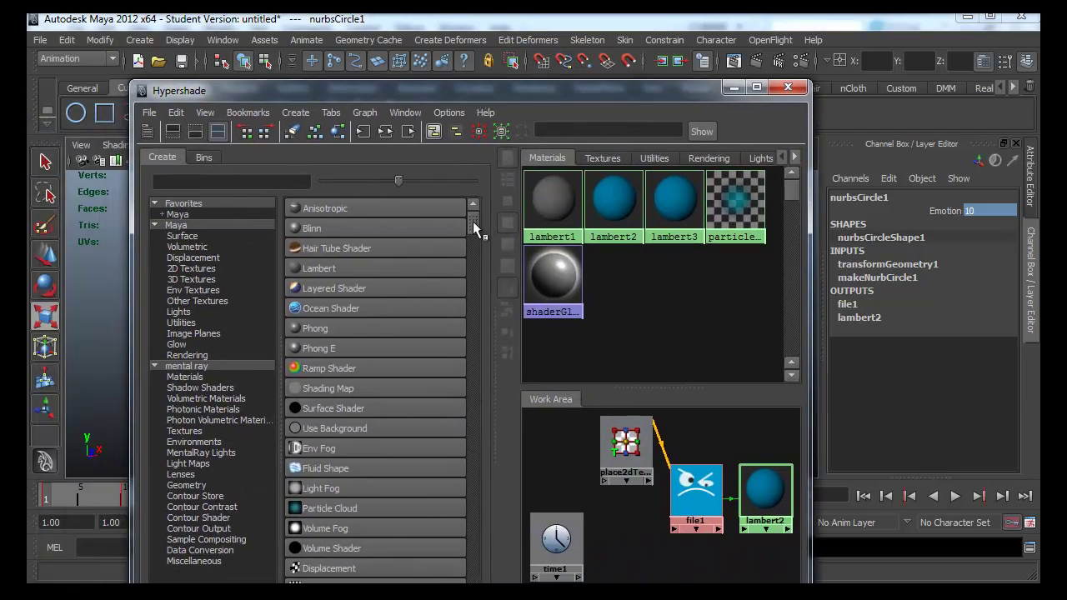
- Search Hypershade for 'layer' and create a layeredTexture1 node in the work area
mouse_move(473, 221)
mouse_down()
mouse_move(480, 316)
mouse_move(476, 265)
mouse_up()
click(223, 182)
text(la)
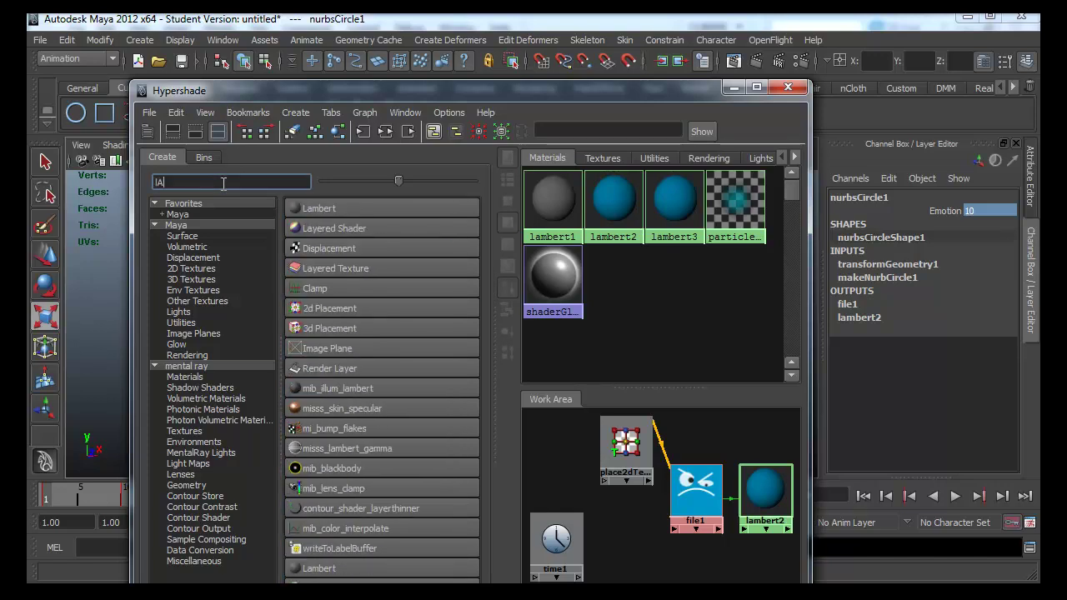
key(BackSpace)
key(BackSpace)
text(la)
text(yer)
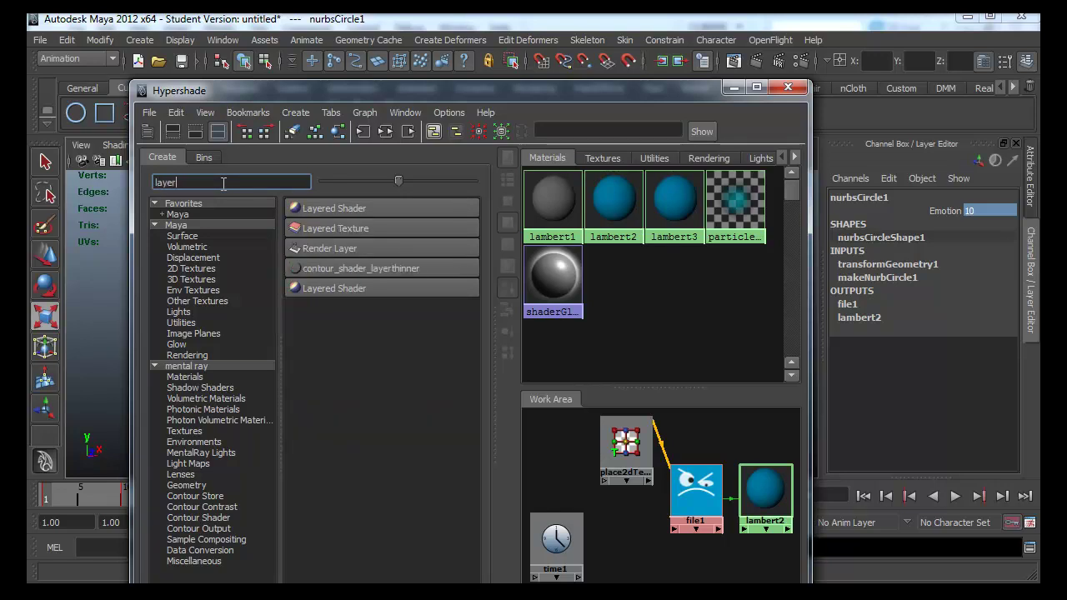
click(393, 226)
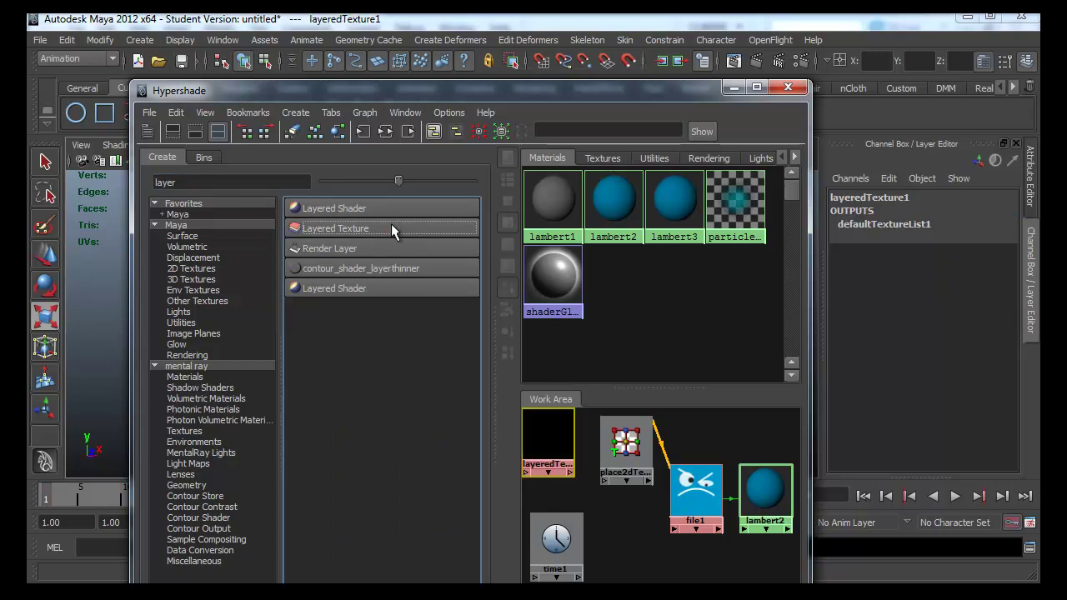
drag(550, 442, 566, 445)
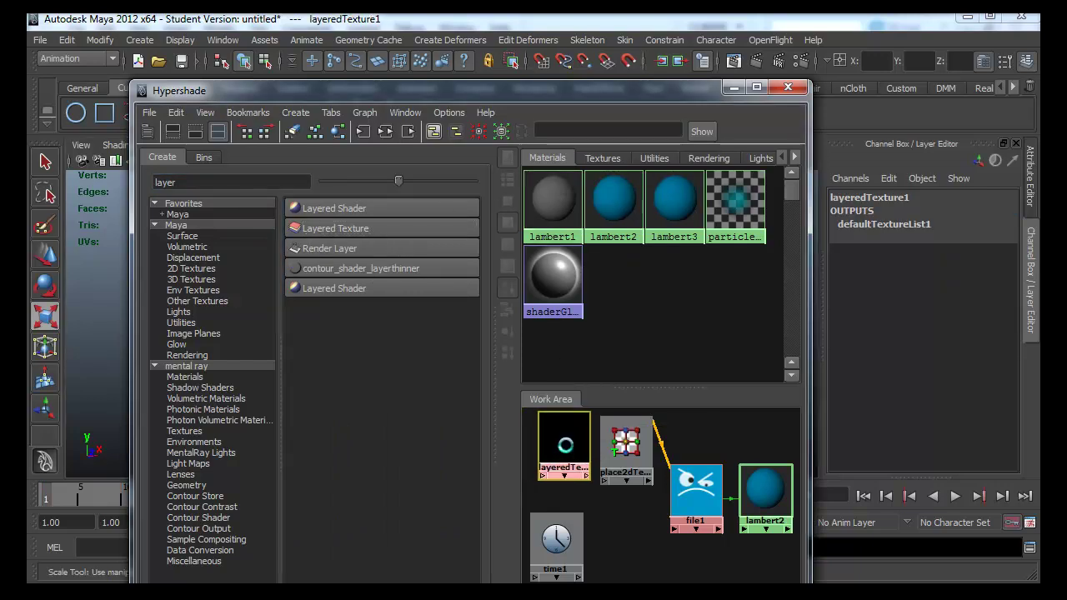
- Inspect the file1 texture's attributes, then delete the layeredTexture1 node
drag(708, 93, 517, 95)
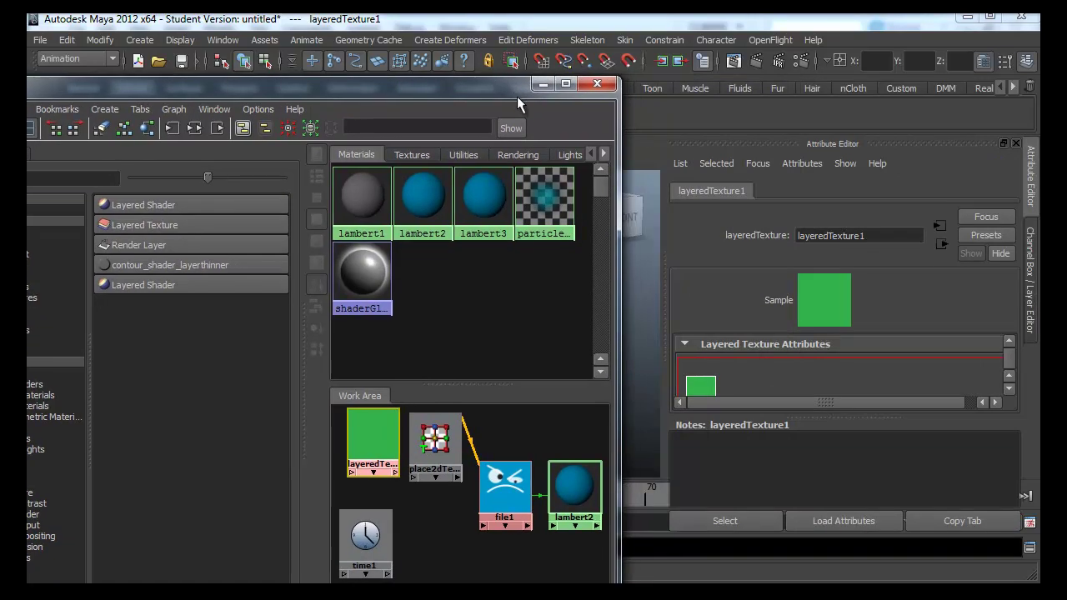
scroll(918, 380, down, 1)
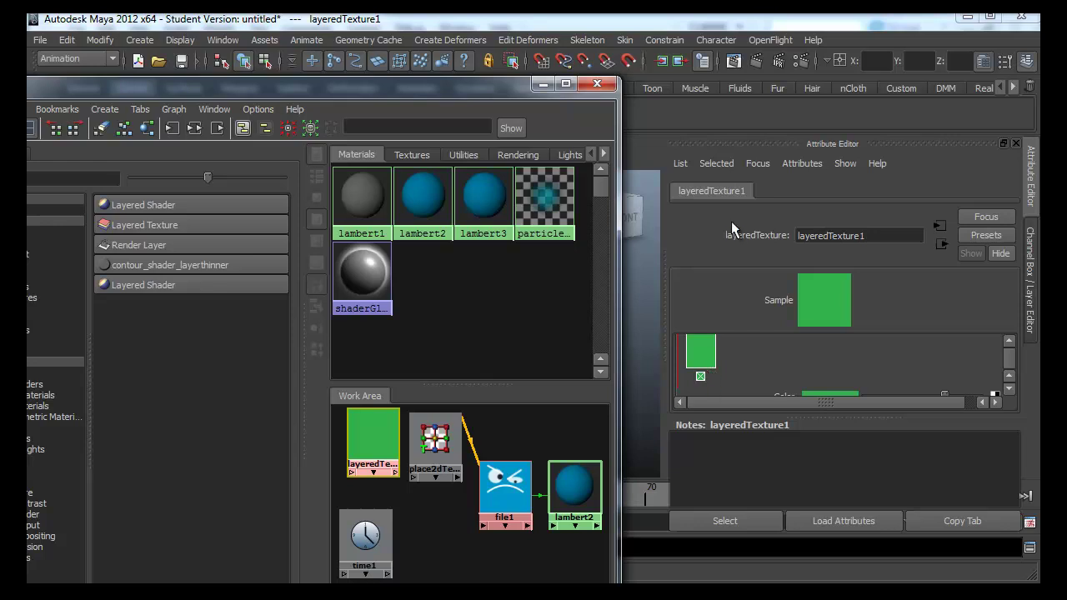
click(515, 492)
drag(502, 495, 499, 494)
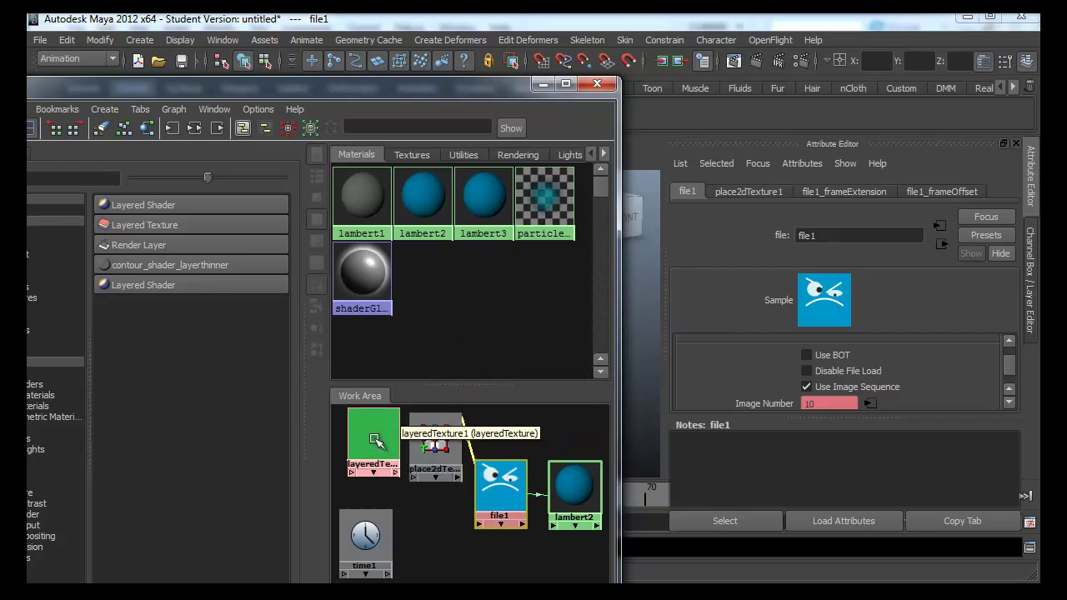
drag(375, 439, 372, 453)
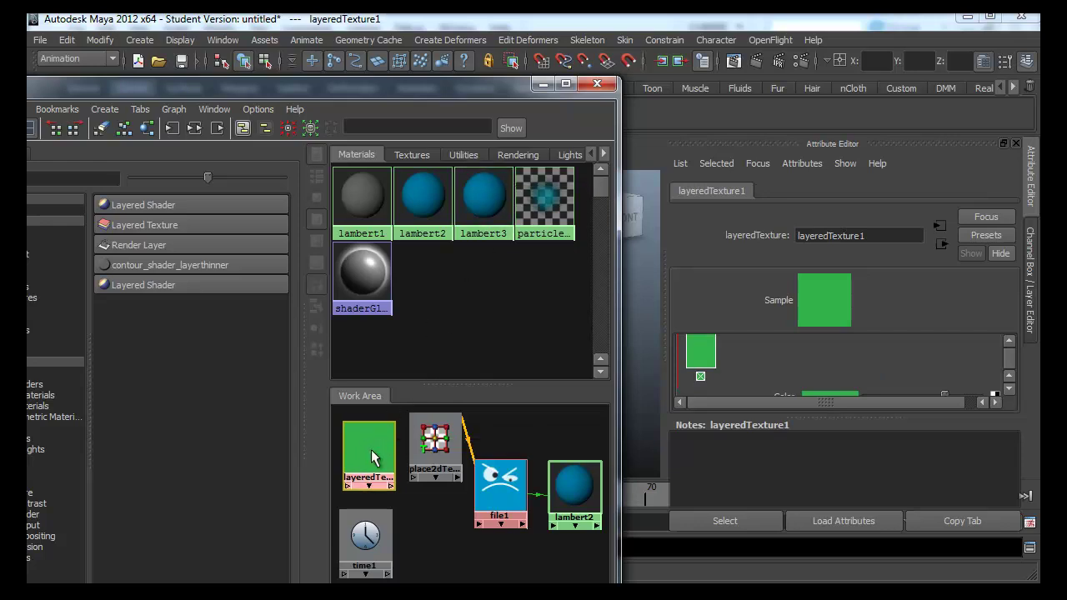
key(Delete)
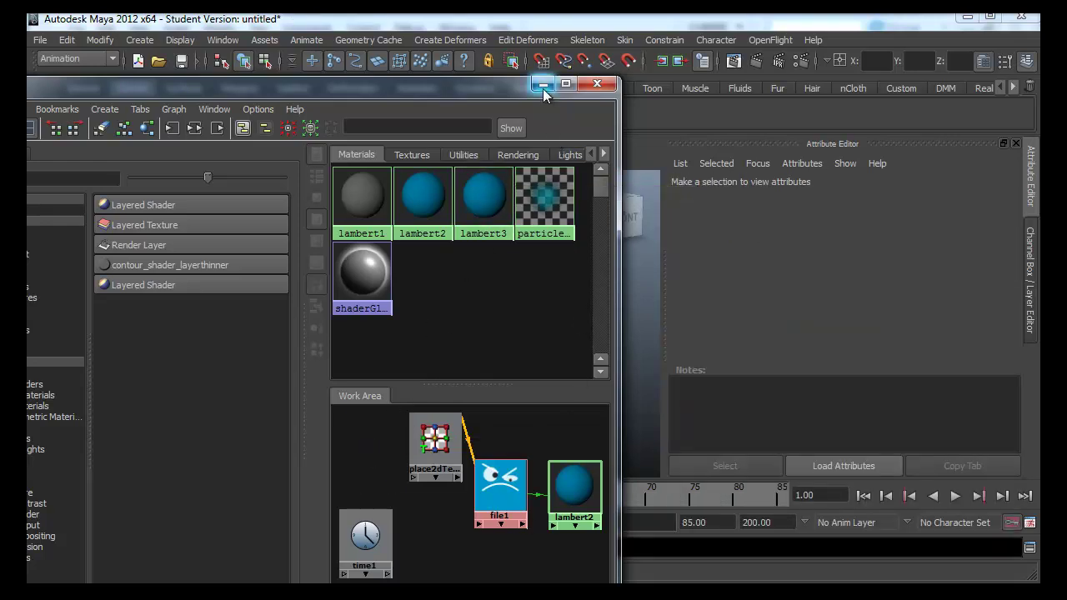
- Minimize Hypershade, orbit around the cube, and open the Save Scene As dialog
click(543, 84)
alt+drag(519, 271, 500, 276)
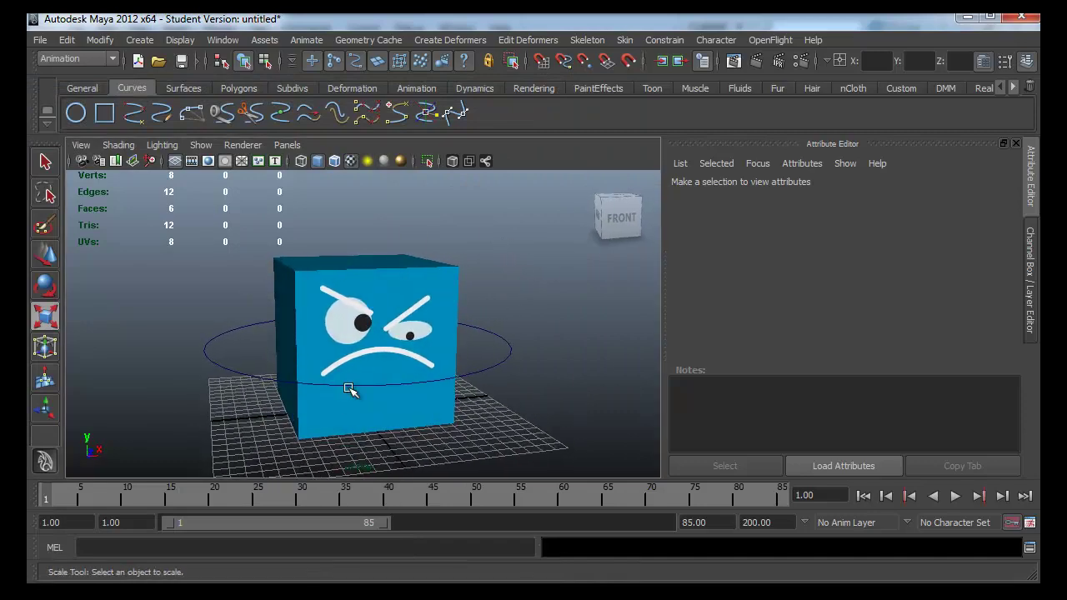
mouse_move(463, 337)
alt+mouse_down()
mouse_move(452, 334)
mouse_move(503, 346)
mouse_move(473, 341)
alt+mouse_up()
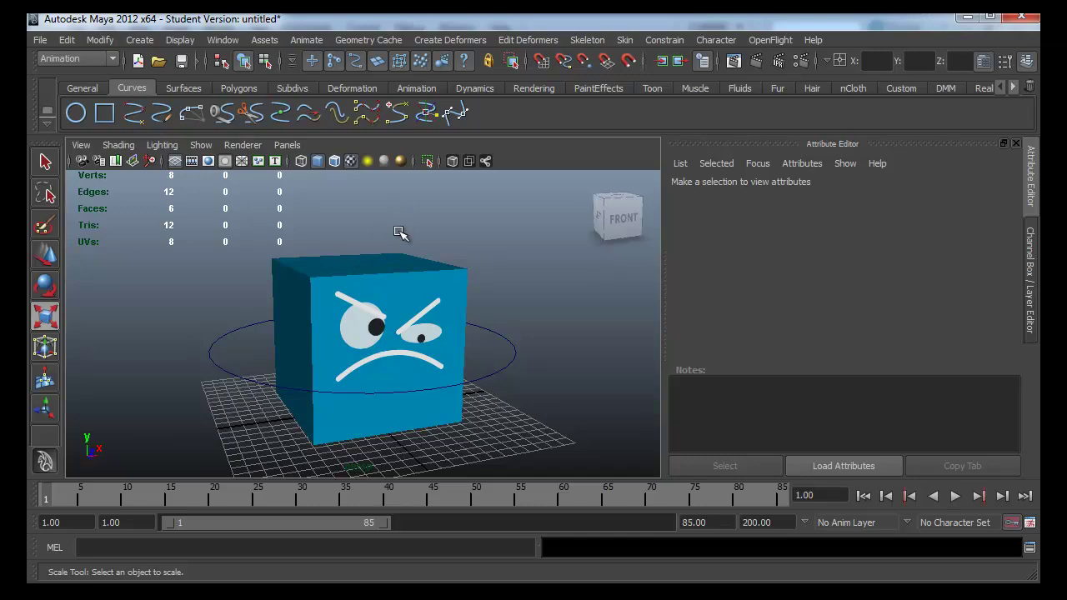
key(ctrl+s)
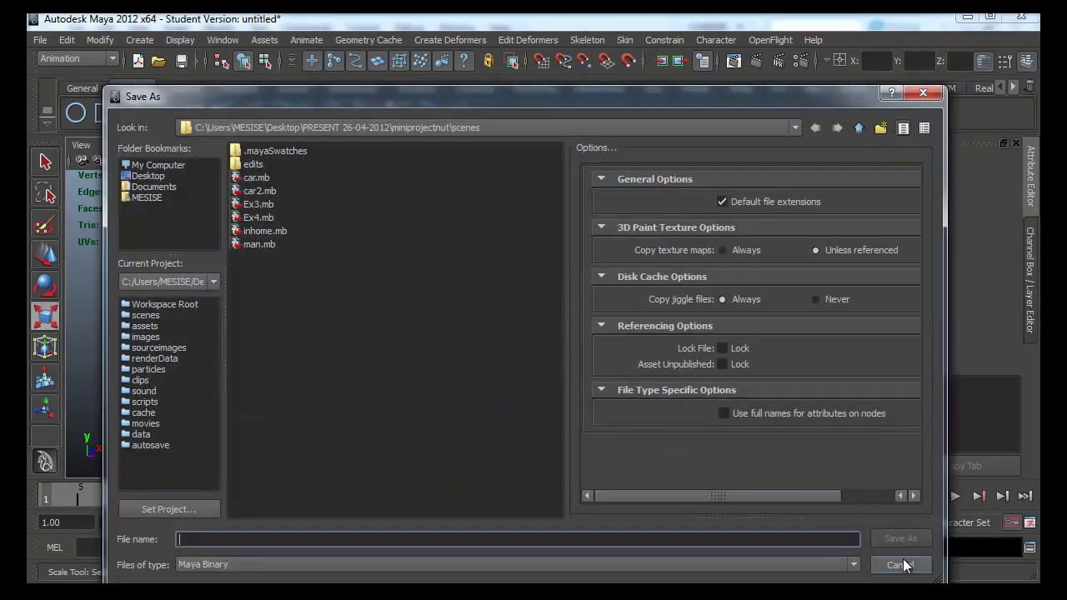